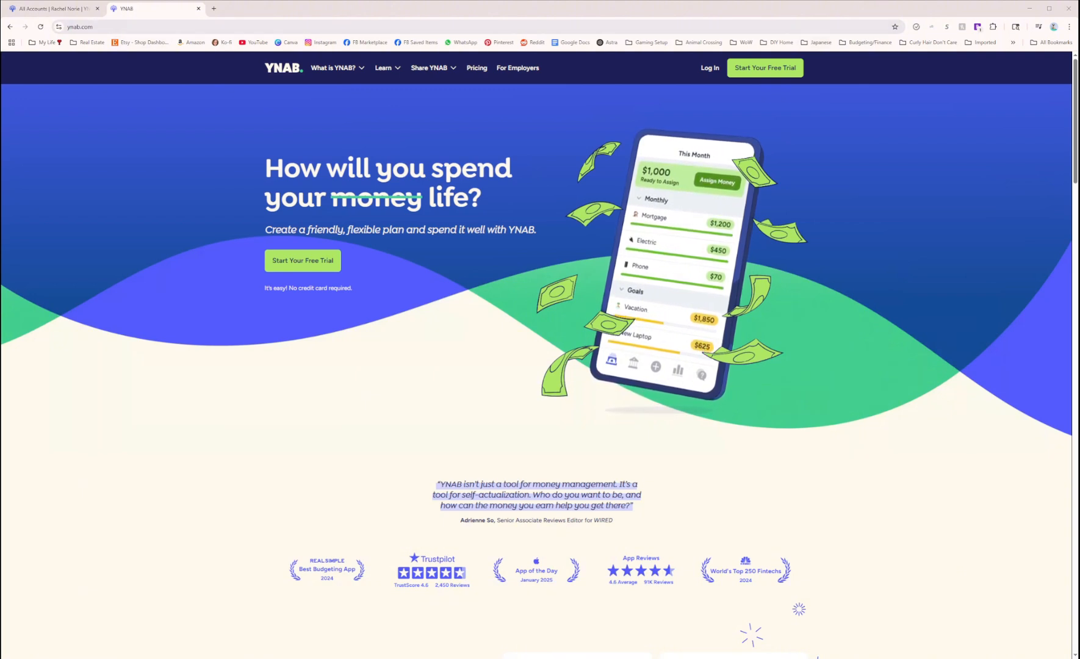
View the free-trial sign-up page linked from the YNAB home page and return to the home page
mouse_move(283, 68)
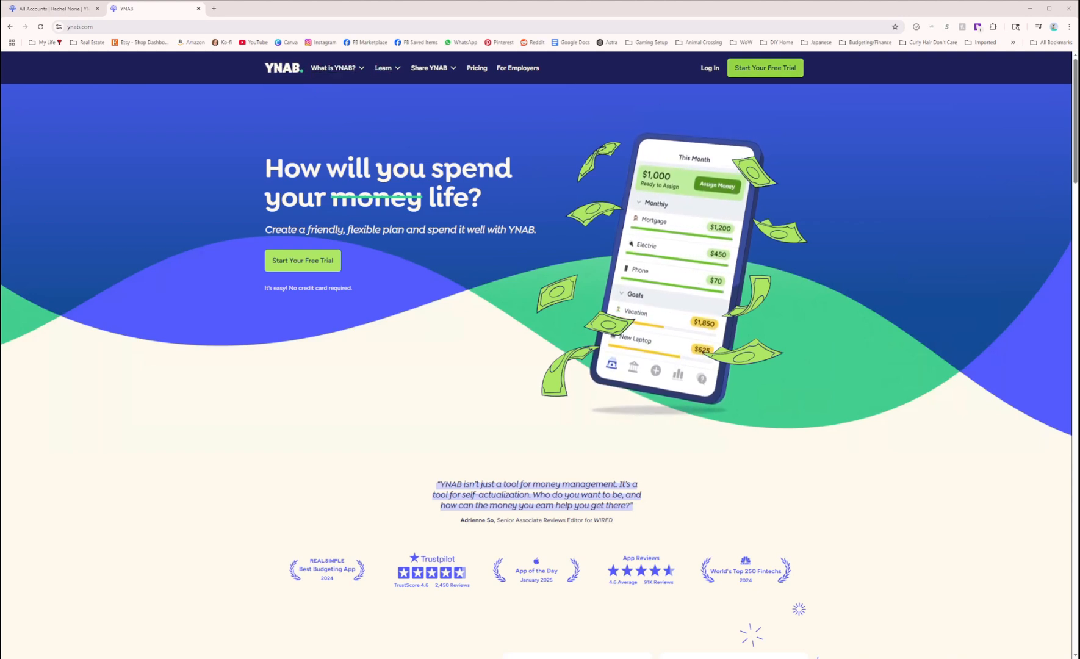
left_click(763, 67)
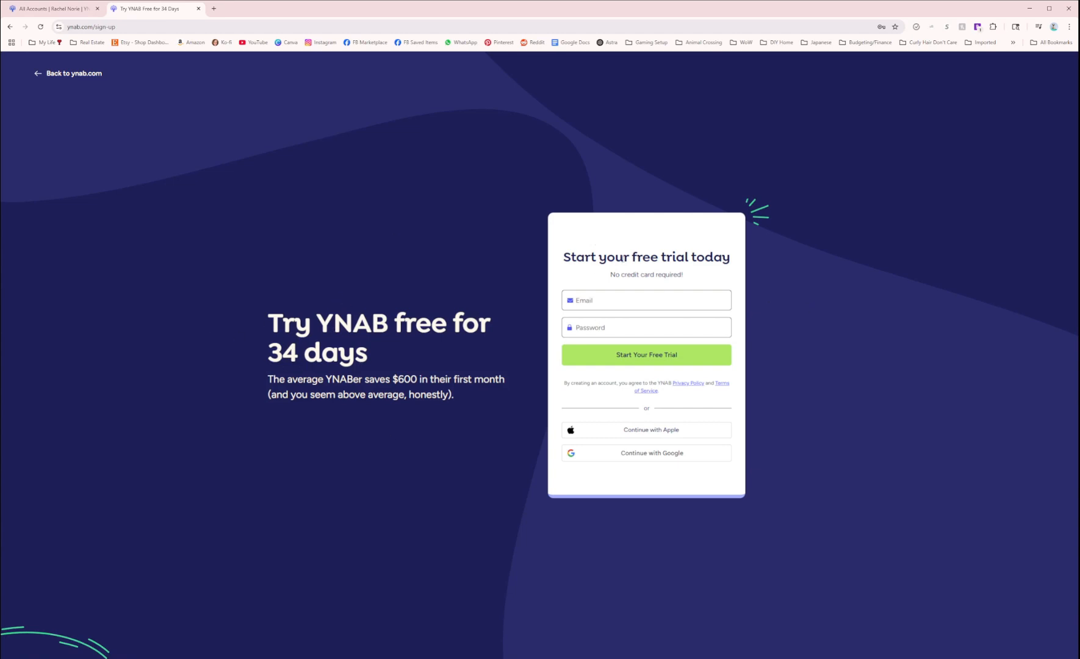
key("alt+Left")
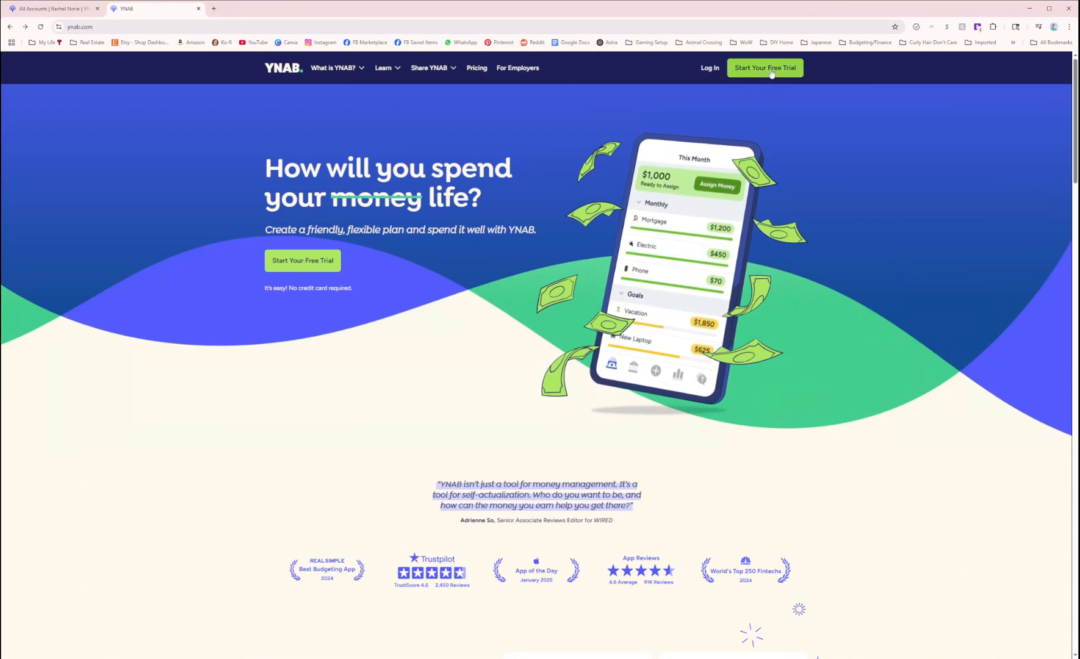
left_click(323, 257)
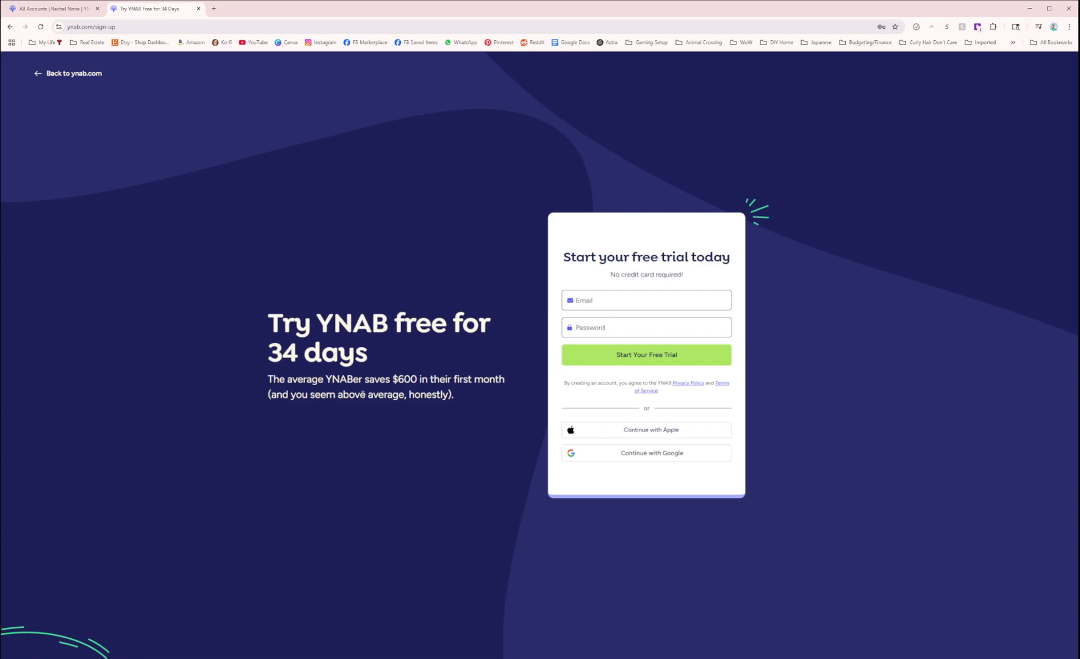
key("alt+Left")
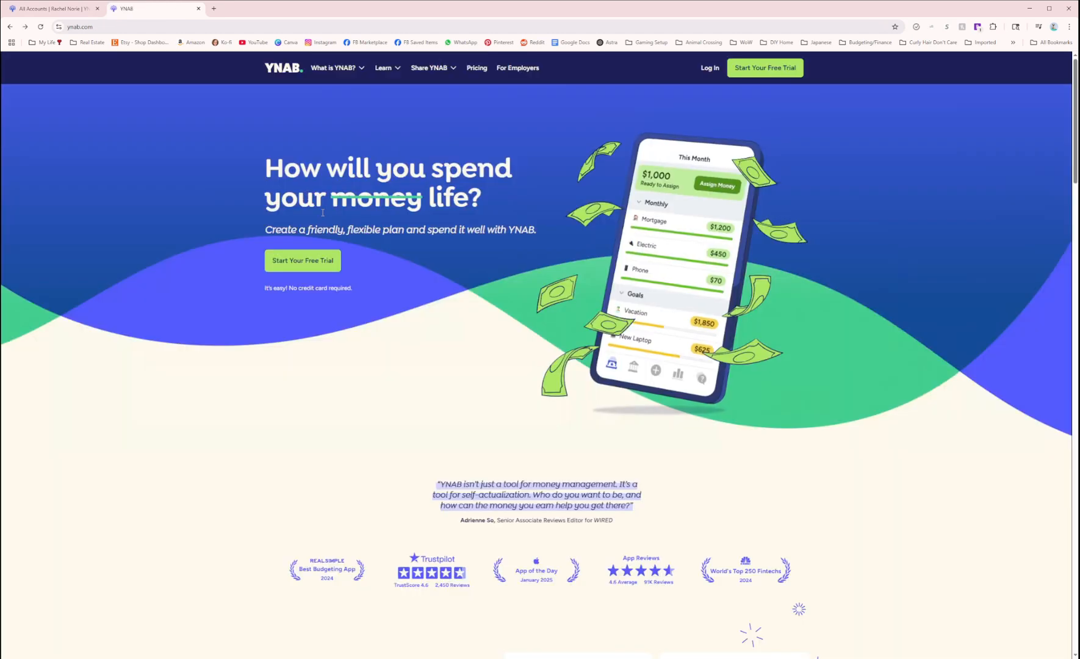
Examine the annual and monthly plan prices and the free-trial terms on the YNAB pricing page
left_click(477, 68)
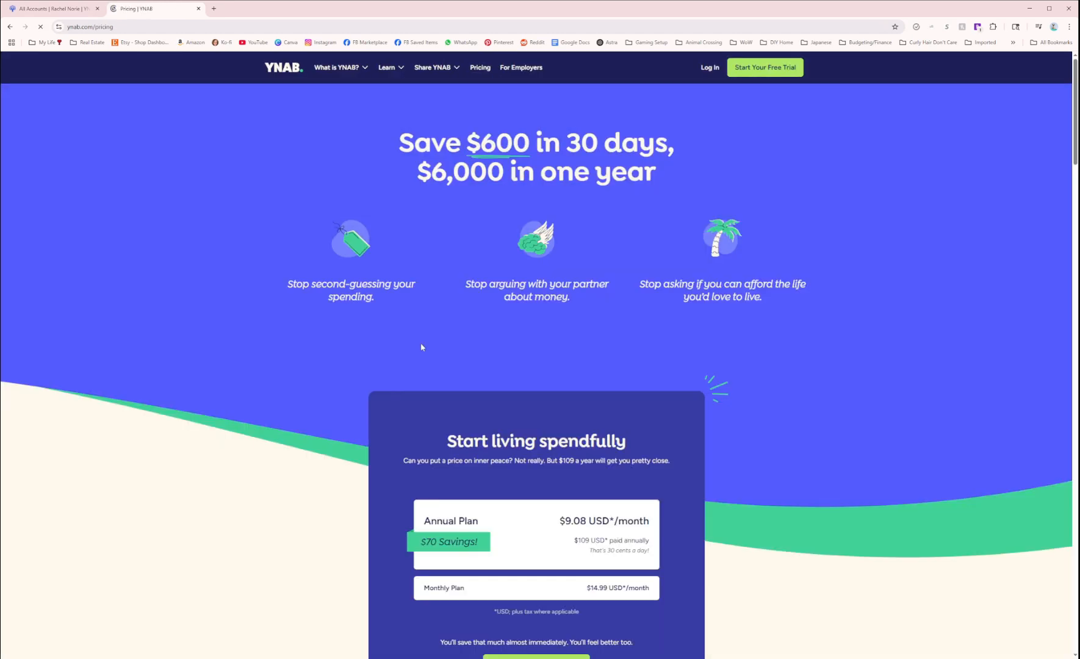
scroll(421, 347, "down", 1)
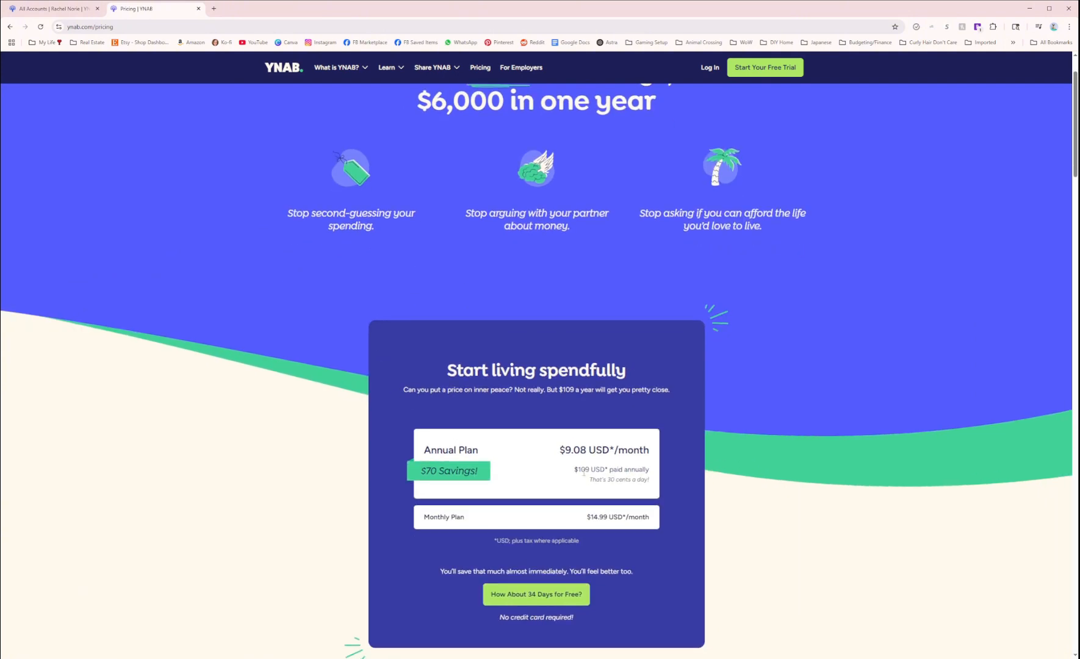
left_click_drag(578, 469, 590, 469)
left_click_drag(490, 620, 579, 623)
scroll(664, 457, "up", 1)
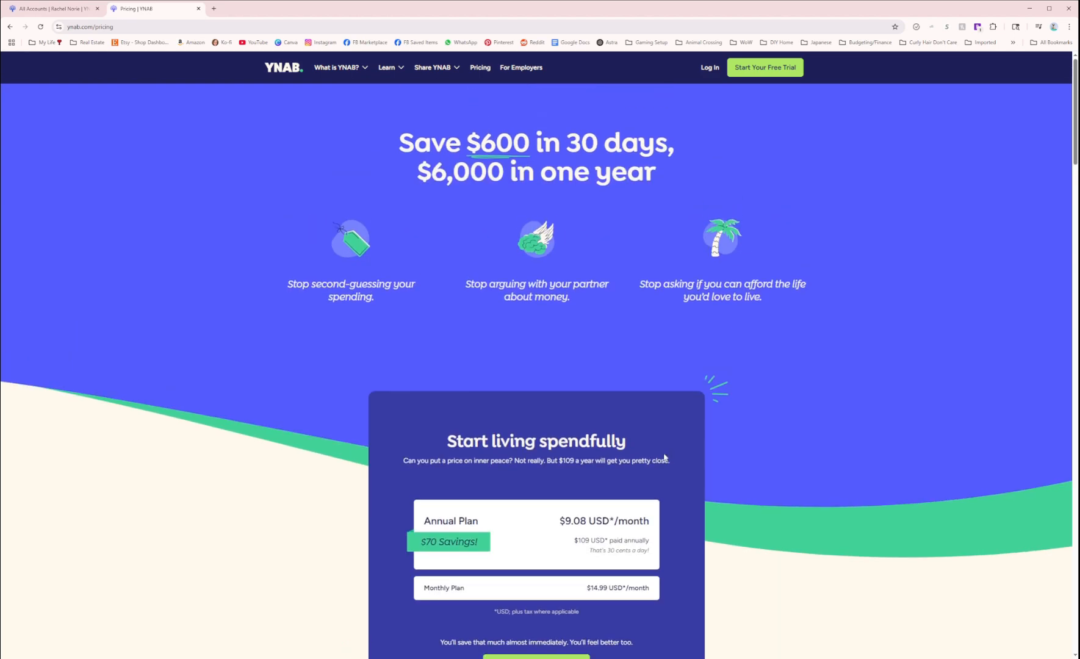
scroll(664, 457, "down", 1)
scroll(664, 457, "up", 1)
Switch to the YNAB budget, open its plan, and view the new-category prompt for the Bills group without adding one
left_click(70, 9)
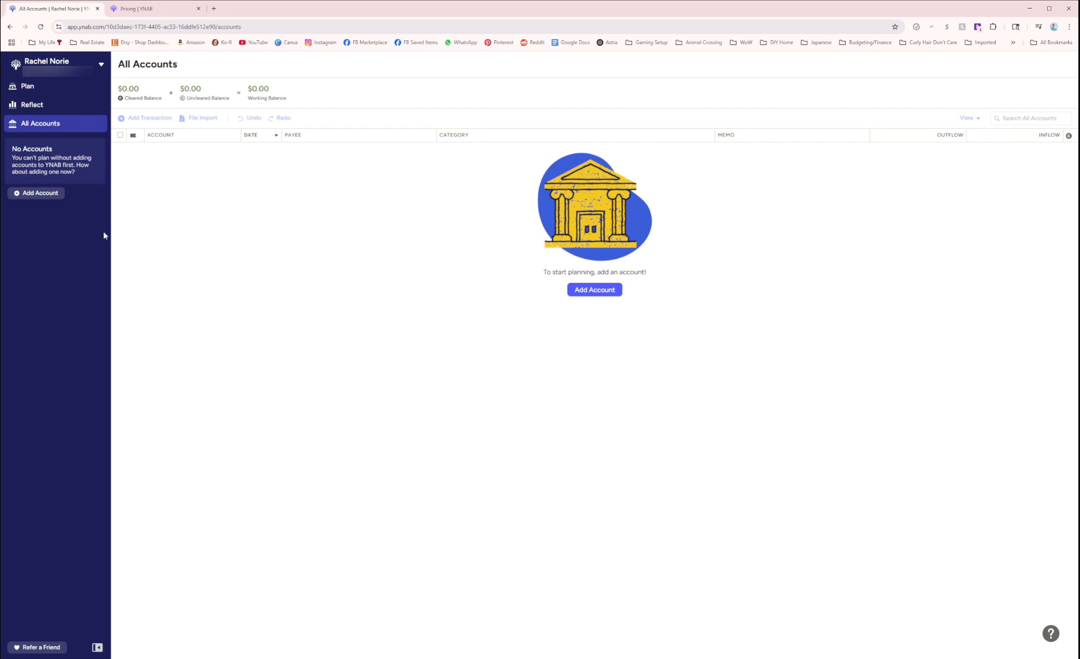
left_click(33, 96)
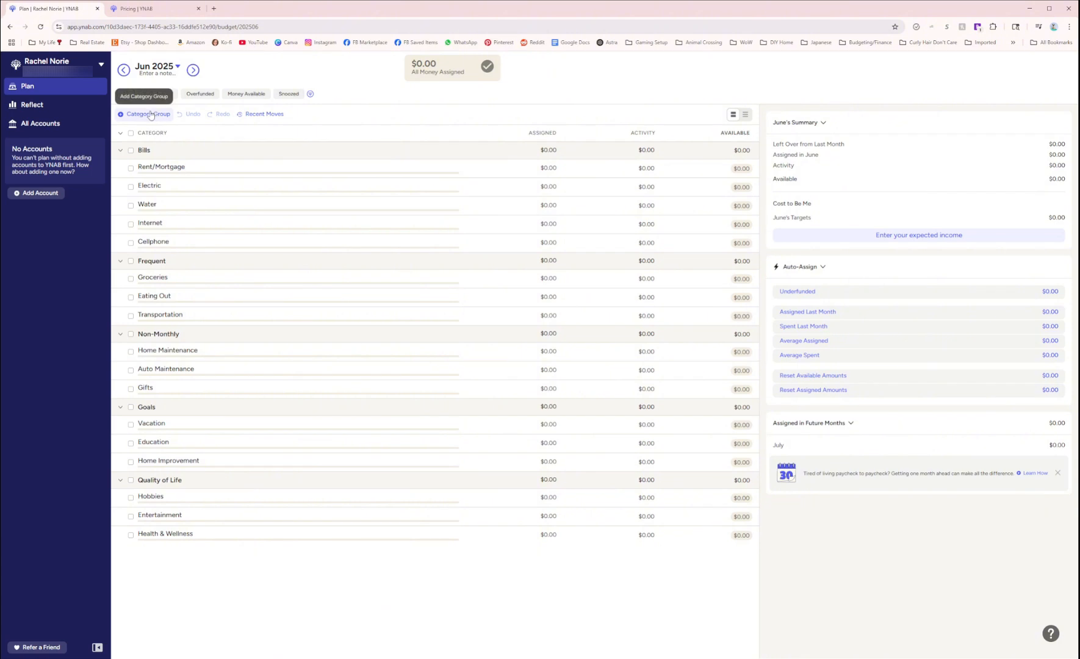
left_click(156, 150)
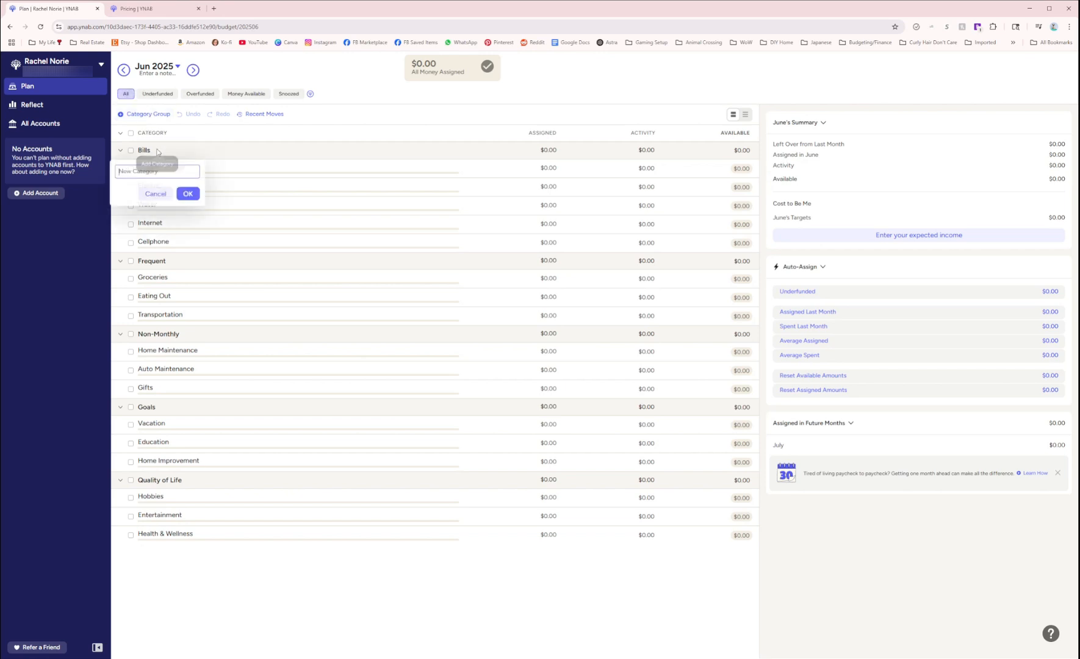
left_click(160, 194)
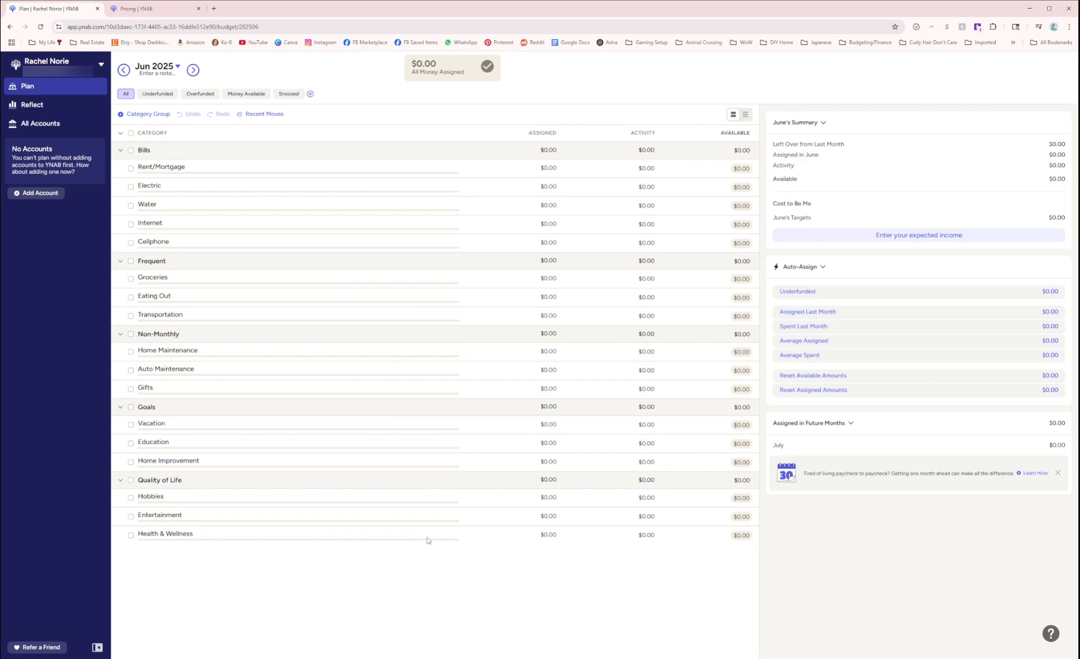
Look through the Reflect reports: Spending Breakdown, Spending Trends, Net Worth, Income v Expense and Age of Money
left_click(30, 105)
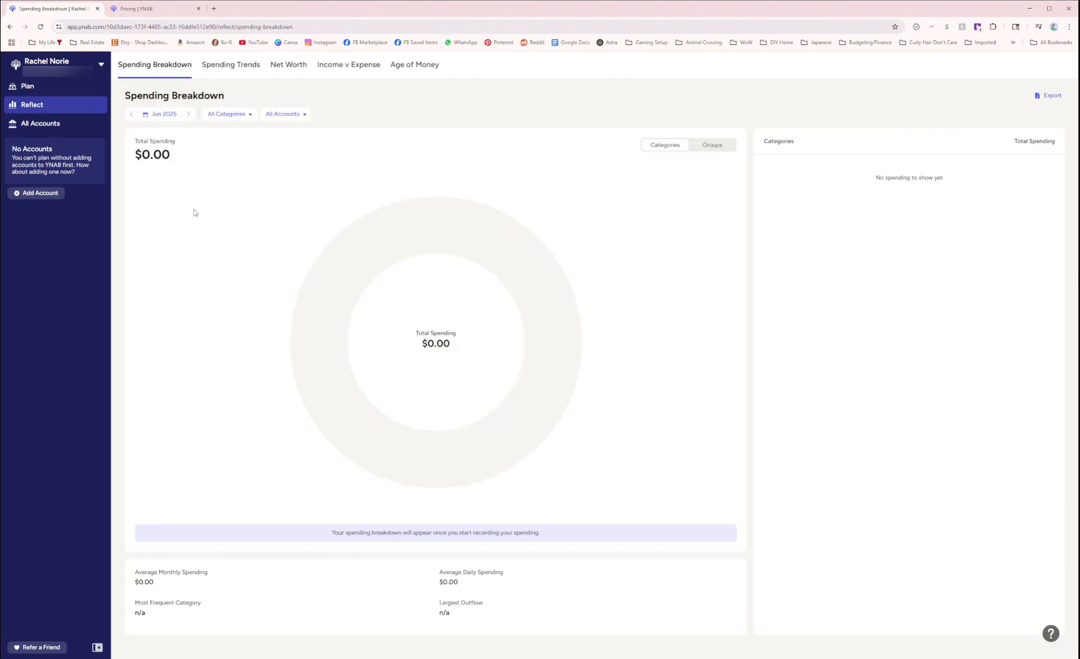
left_click(215, 71)
left_click(289, 68)
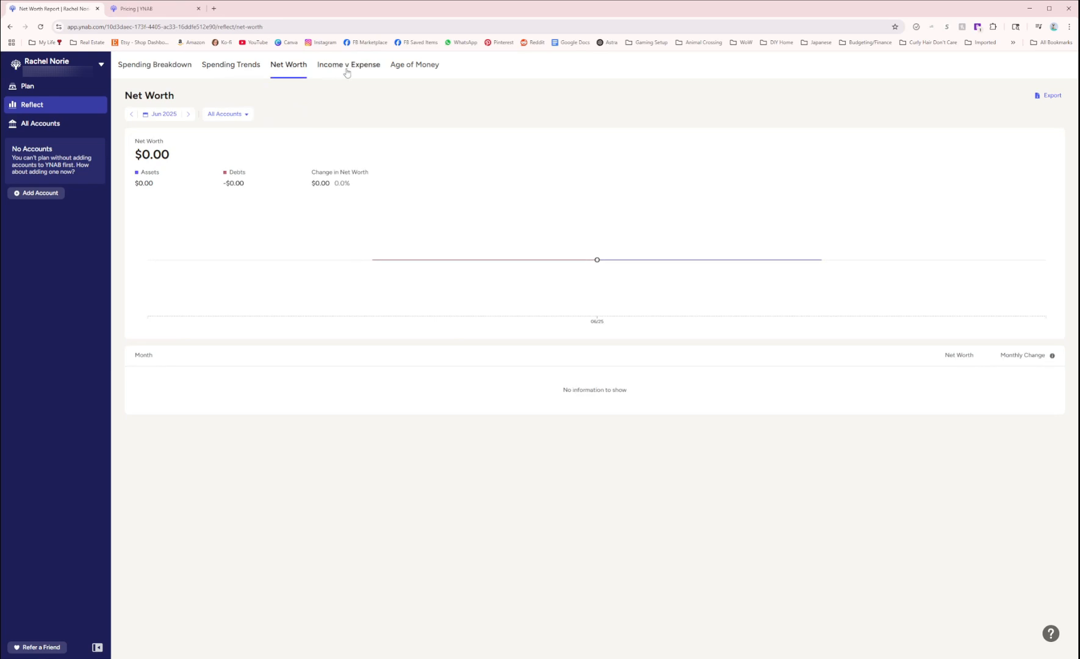
left_click(347, 72)
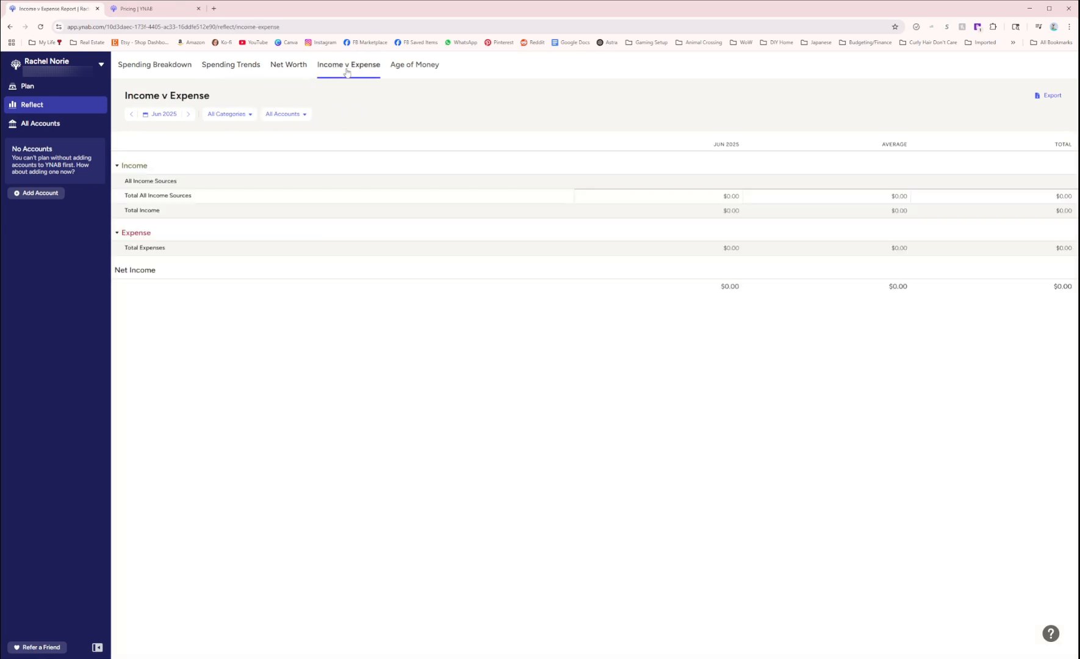
left_click(405, 70)
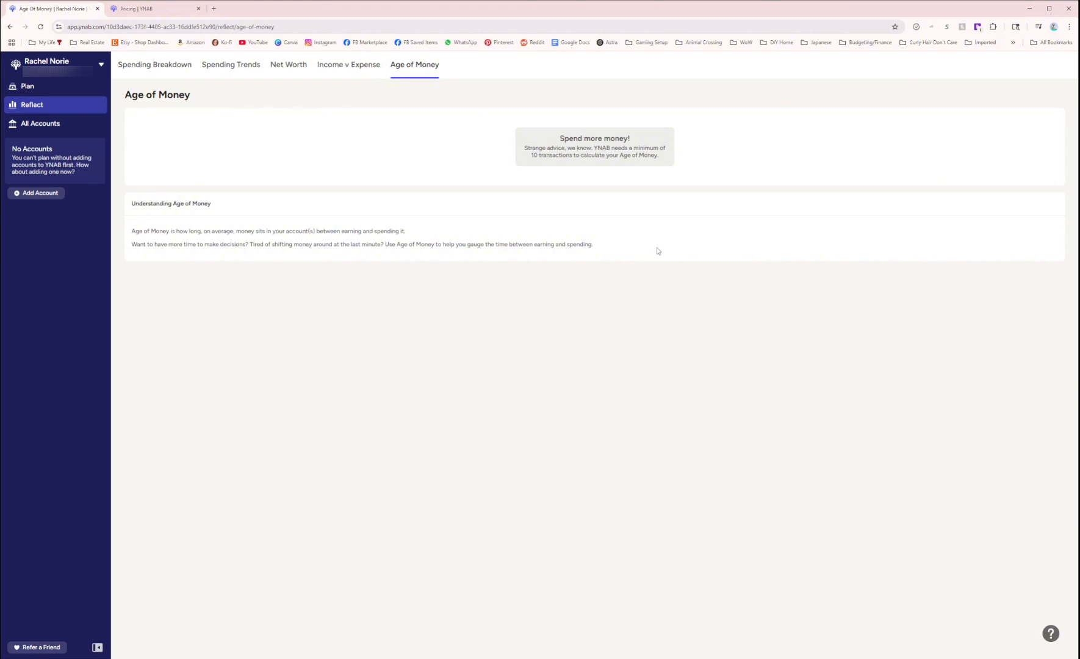
left_click(164, 69)
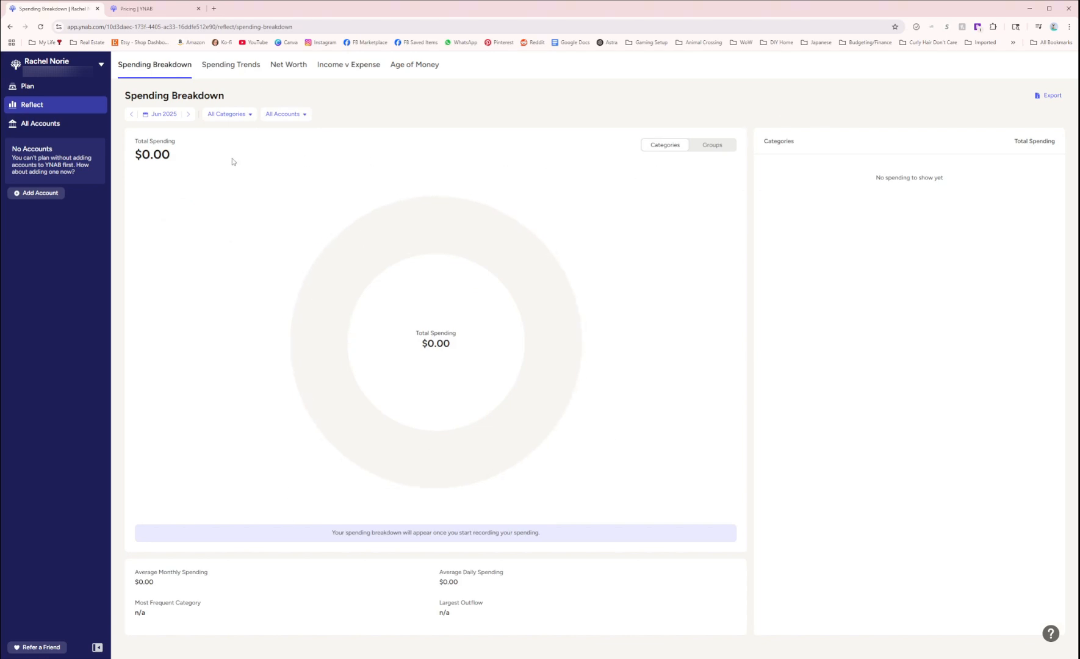
left_click(22, 134)
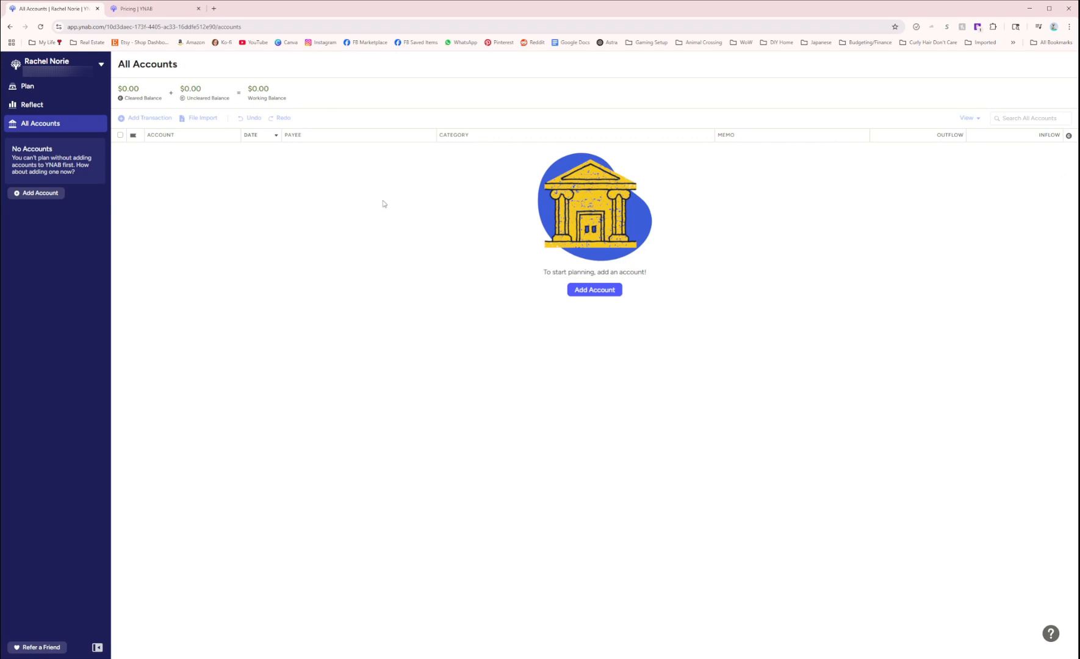
left_click(588, 295)
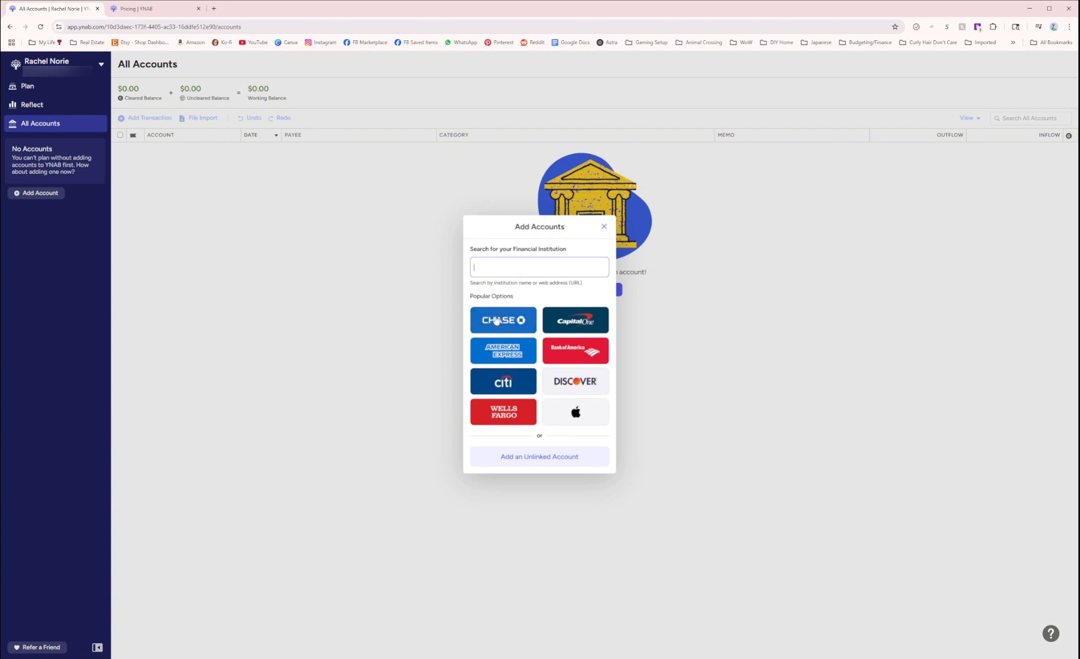
left_click(560, 360)
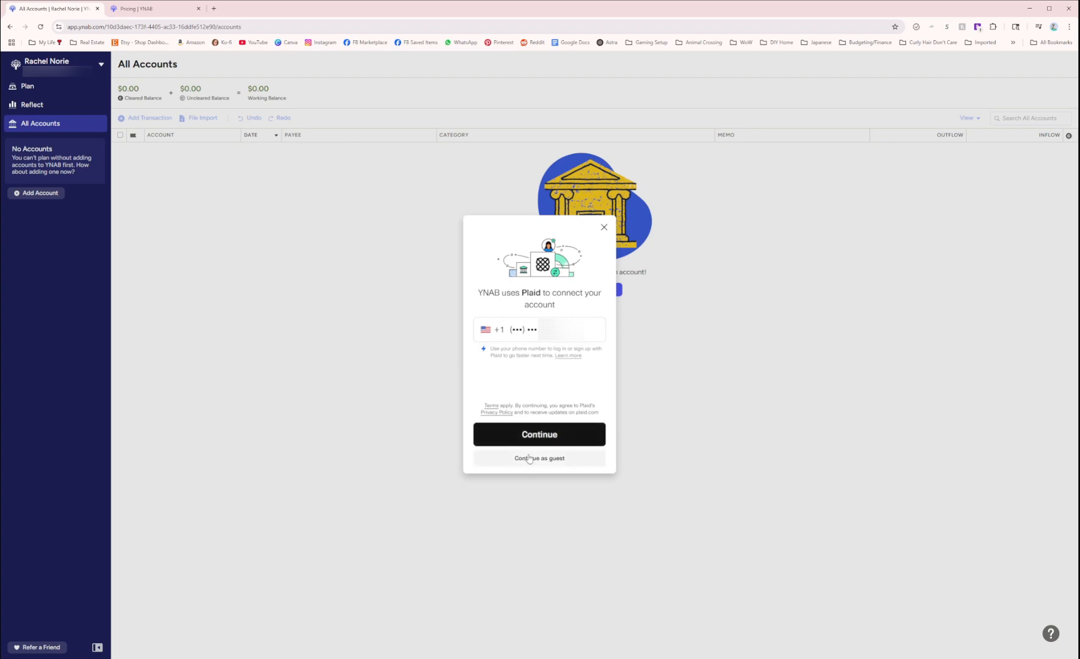
left_click(603, 227)
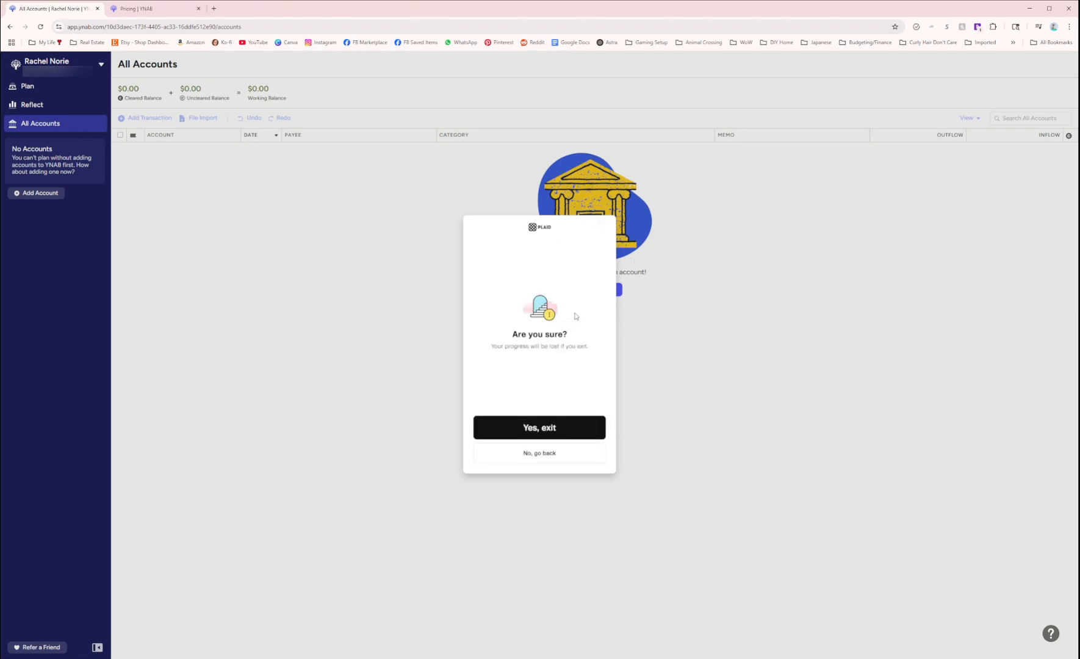
left_click(535, 428)
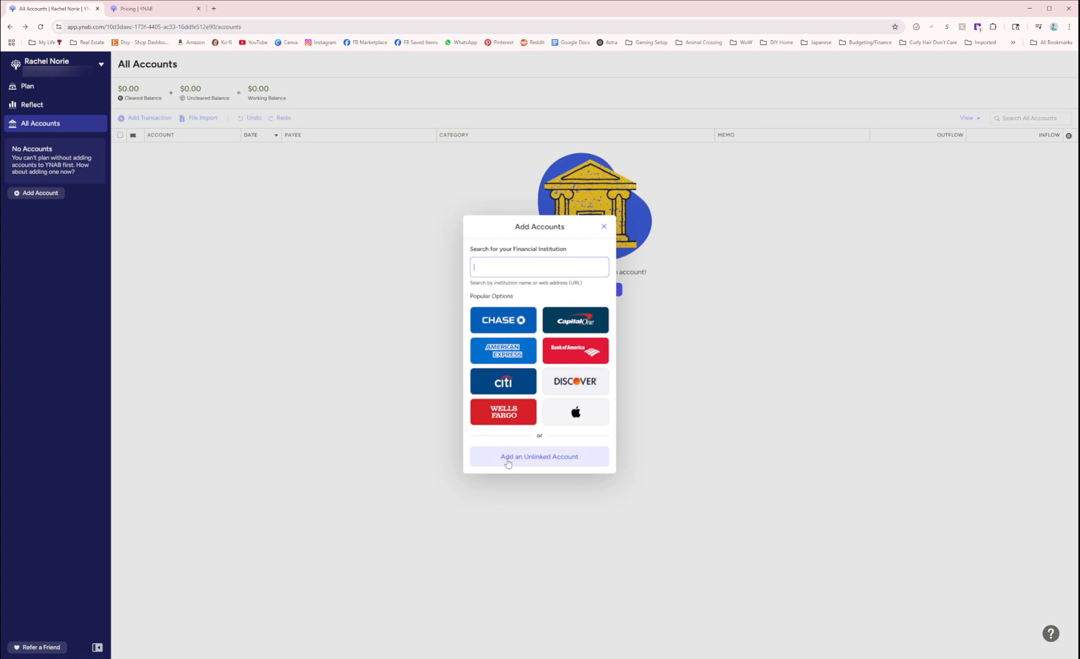
Start adding an unlinked account and give it the nickname Checking
left_click(530, 459)
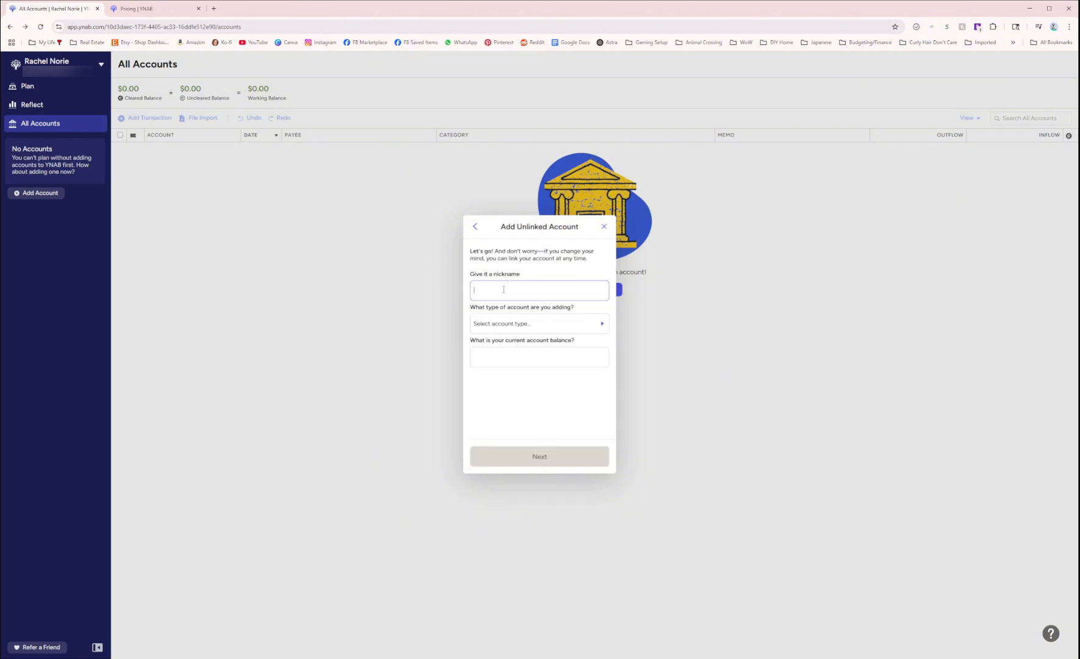
type("Checking")
left_click(492, 324)
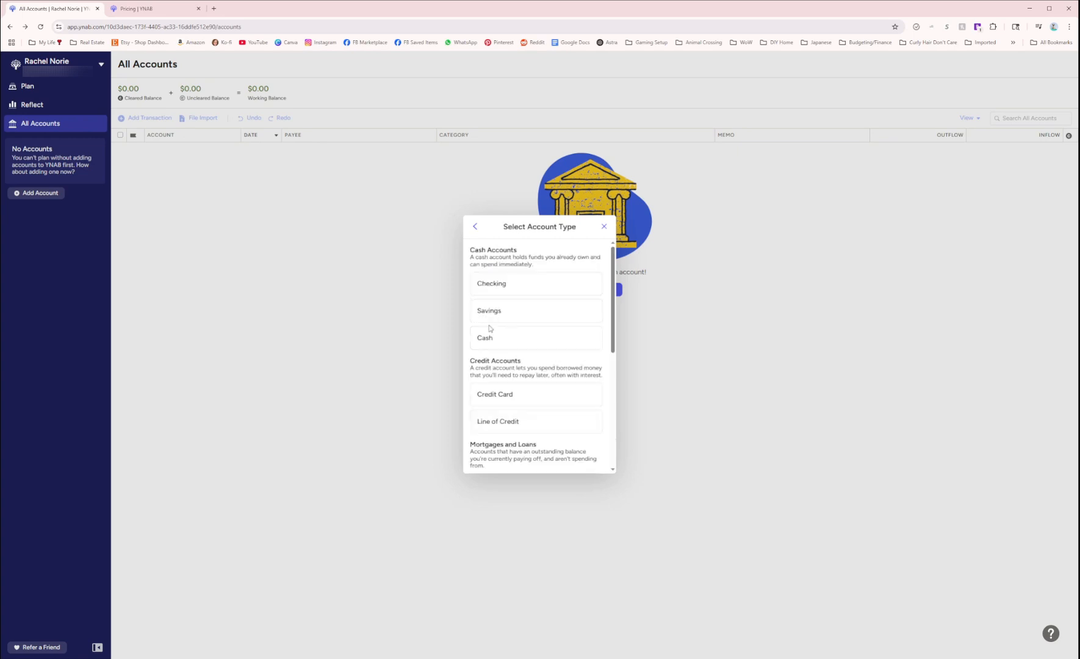
left_click(475, 226)
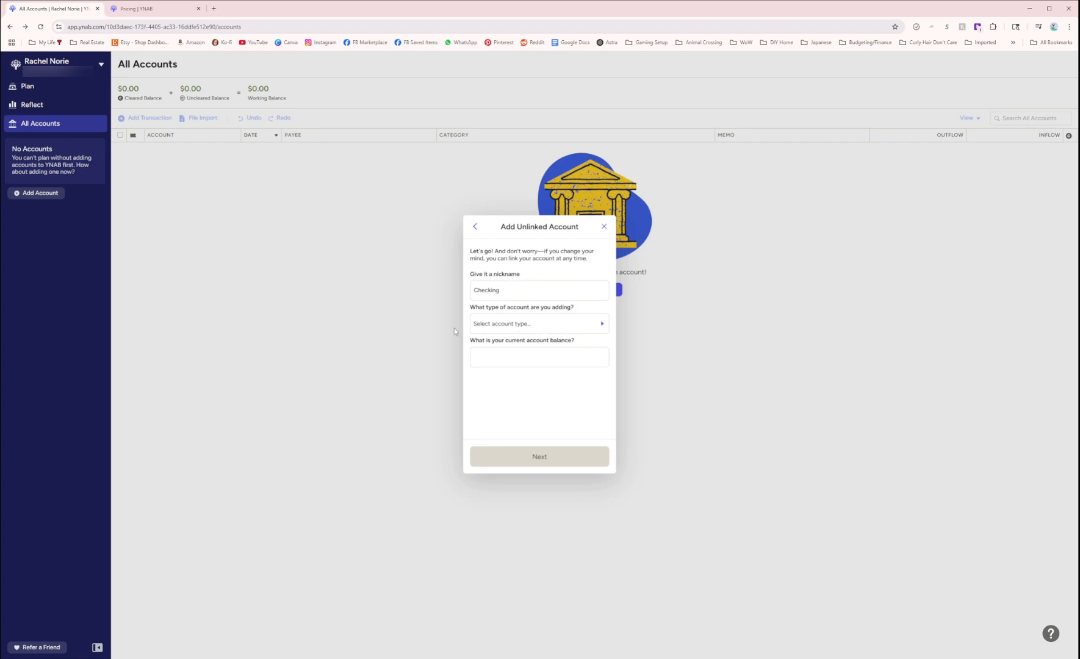
Examine the account types offered for the new account, including the cash, credit, mortgage and loan, and tracking groups
left_click(529, 328)
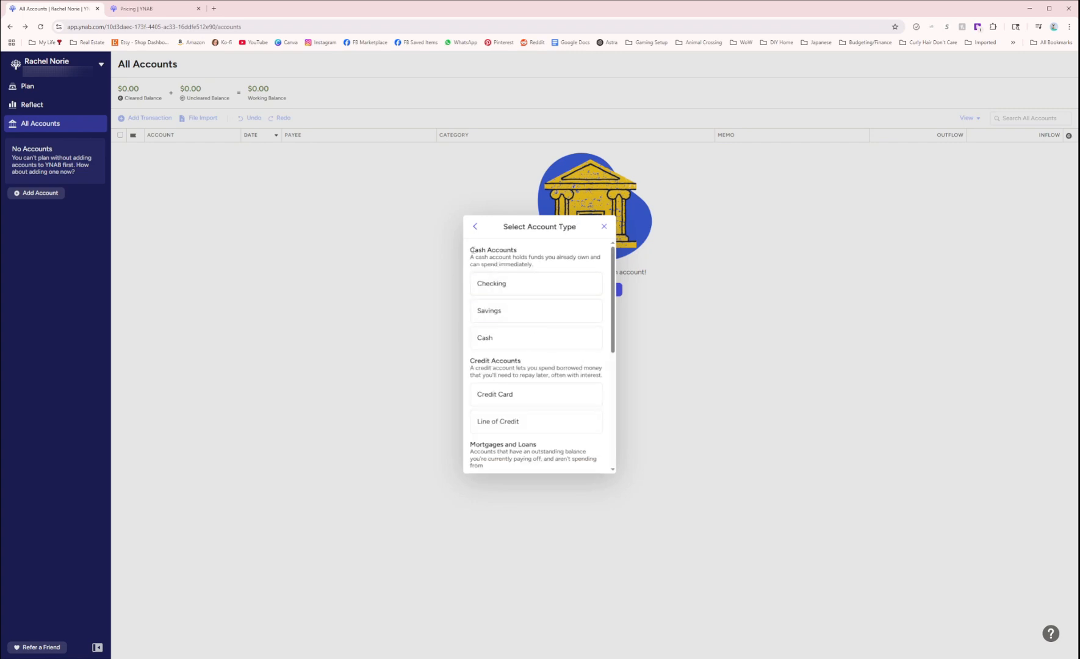
left_click_drag(471, 250, 535, 256)
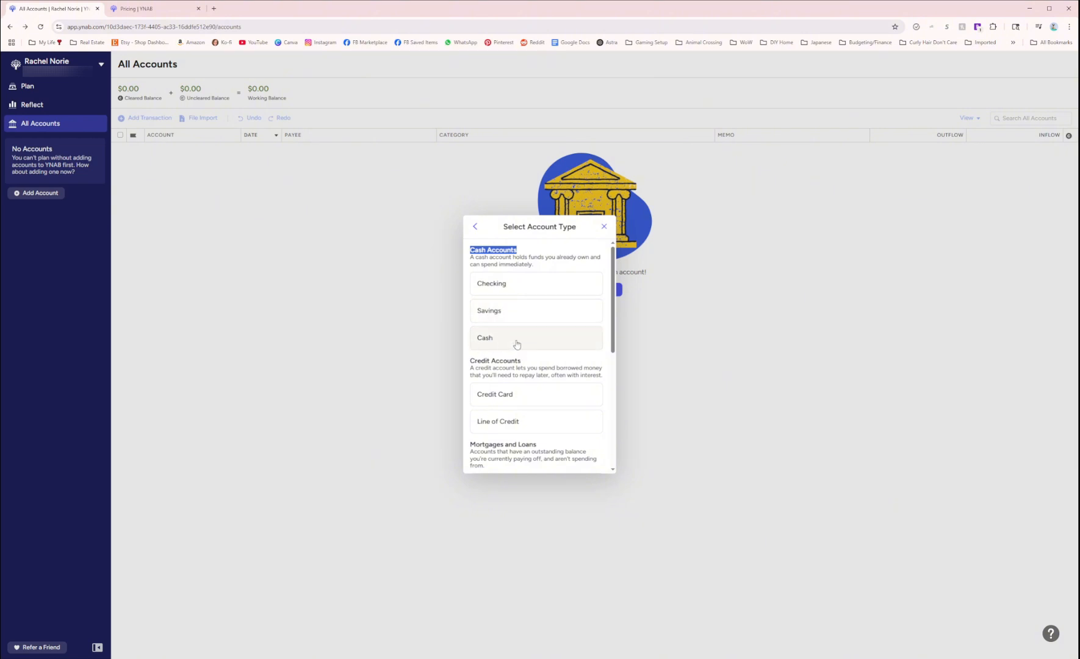
scroll(517, 345, "down", 3)
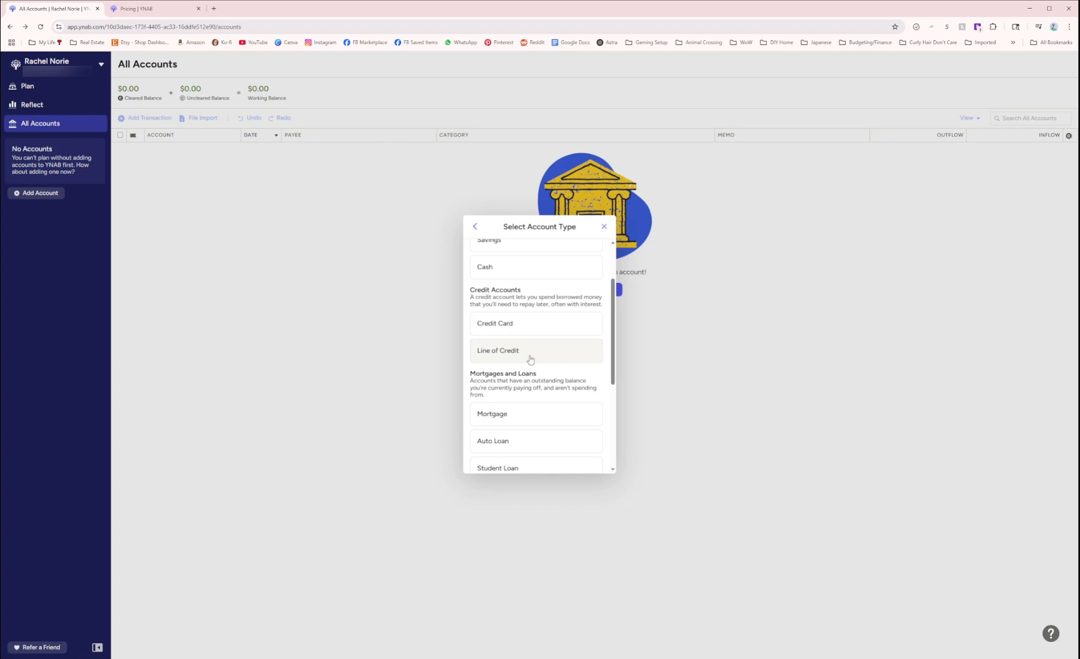
scroll(527, 358, "down", 3)
scroll(528, 357, "down", 1)
scroll(517, 281, "up", 1)
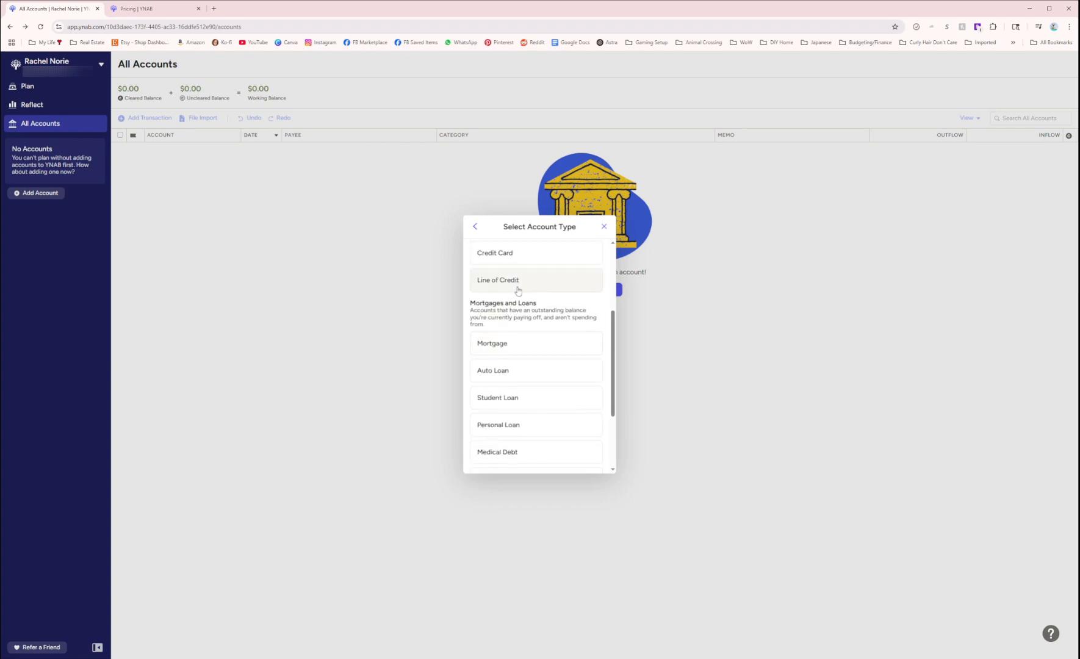
scroll(519, 295, "down", 1)
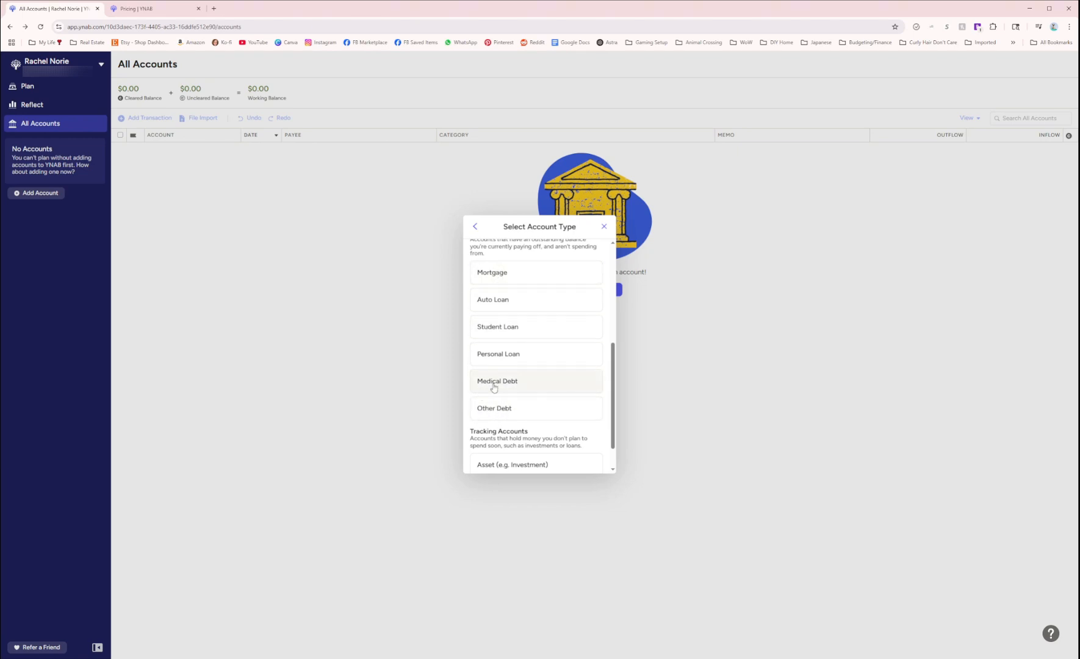
scroll(507, 388, "down", 1)
scroll(509, 387, "down", 1)
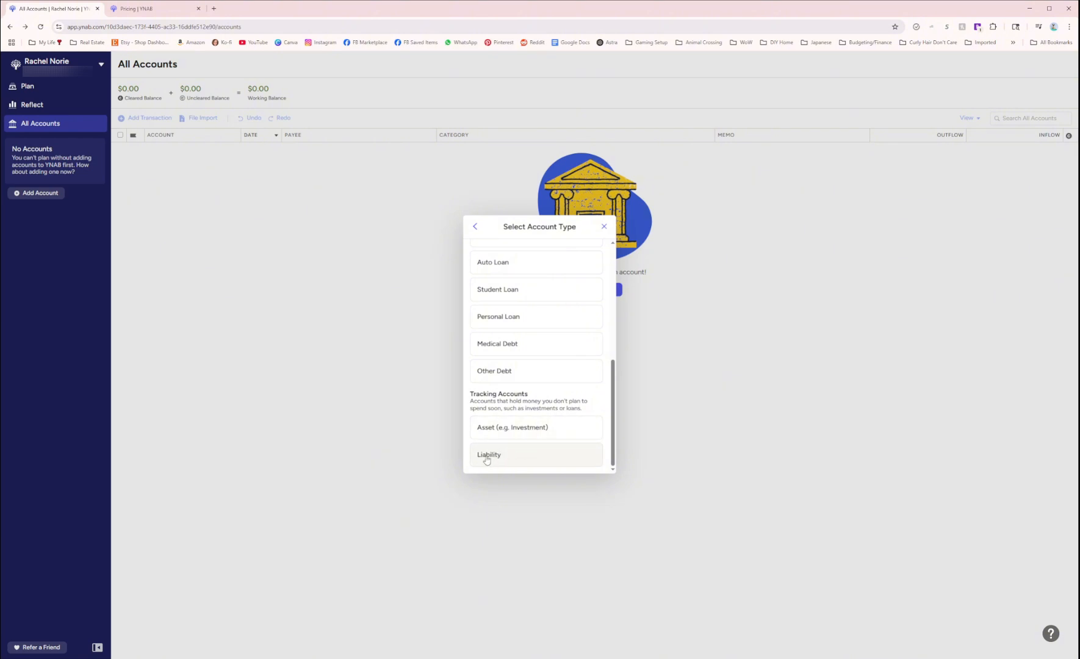
scroll(533, 461, "up", 4)
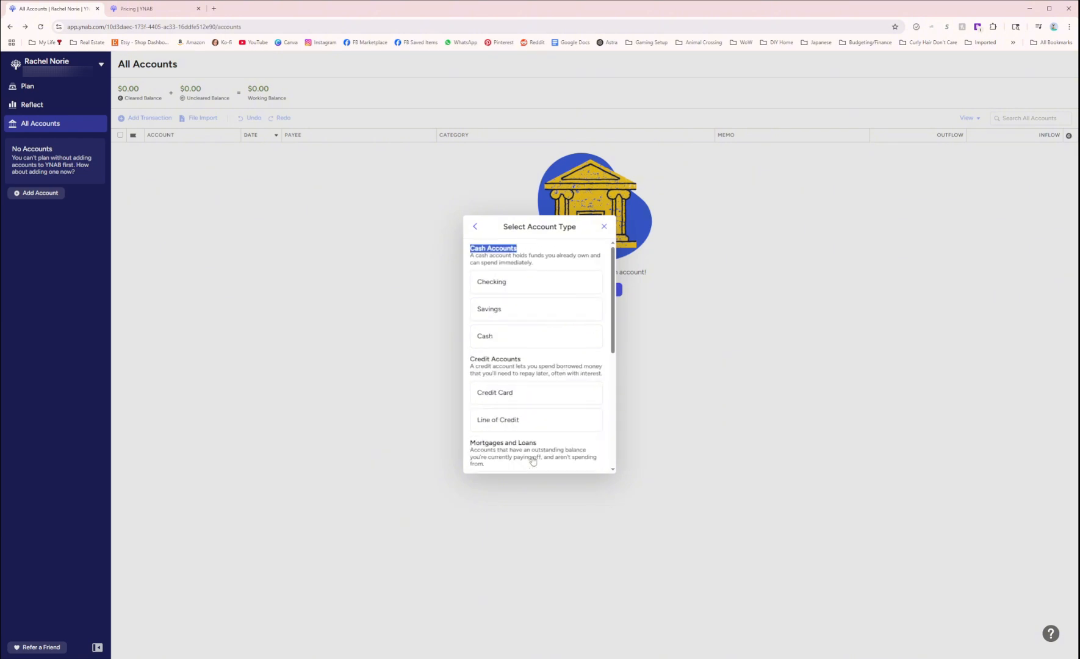
Set the new unlinked account's type to Checking and its current balance to 0
left_click(488, 287)
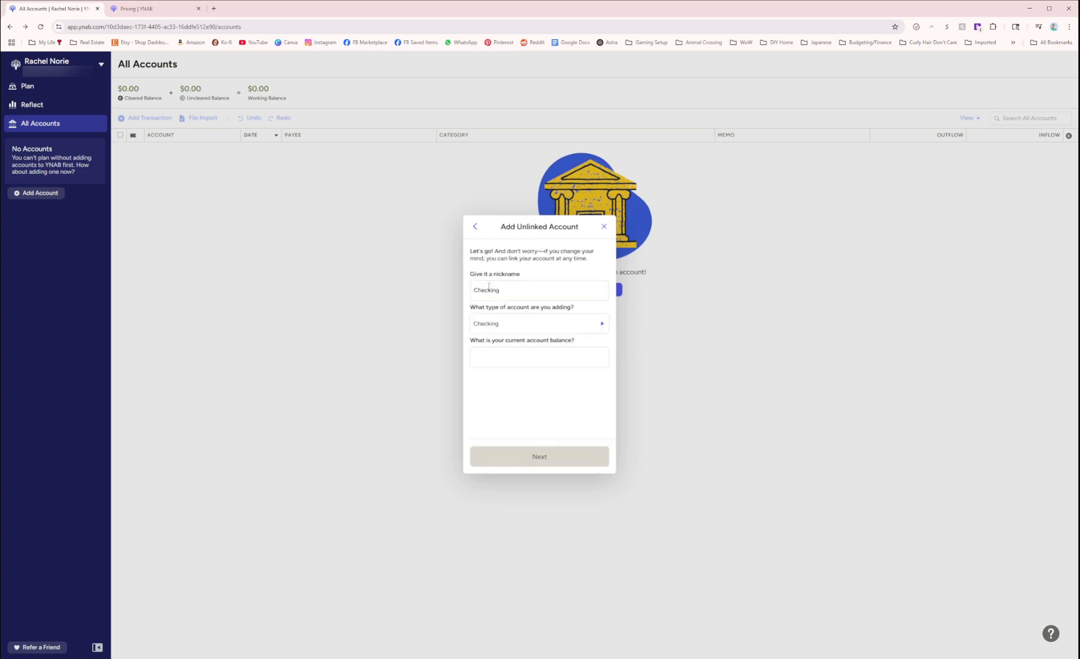
left_click(490, 360)
type("0")
left_click(480, 377)
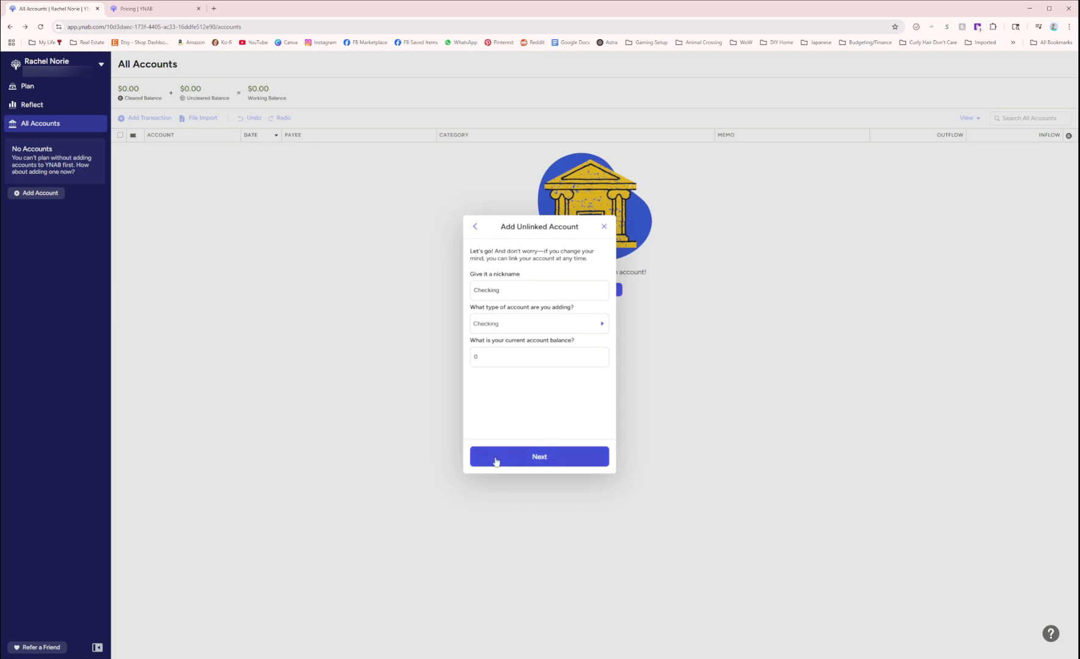
left_click(473, 291)
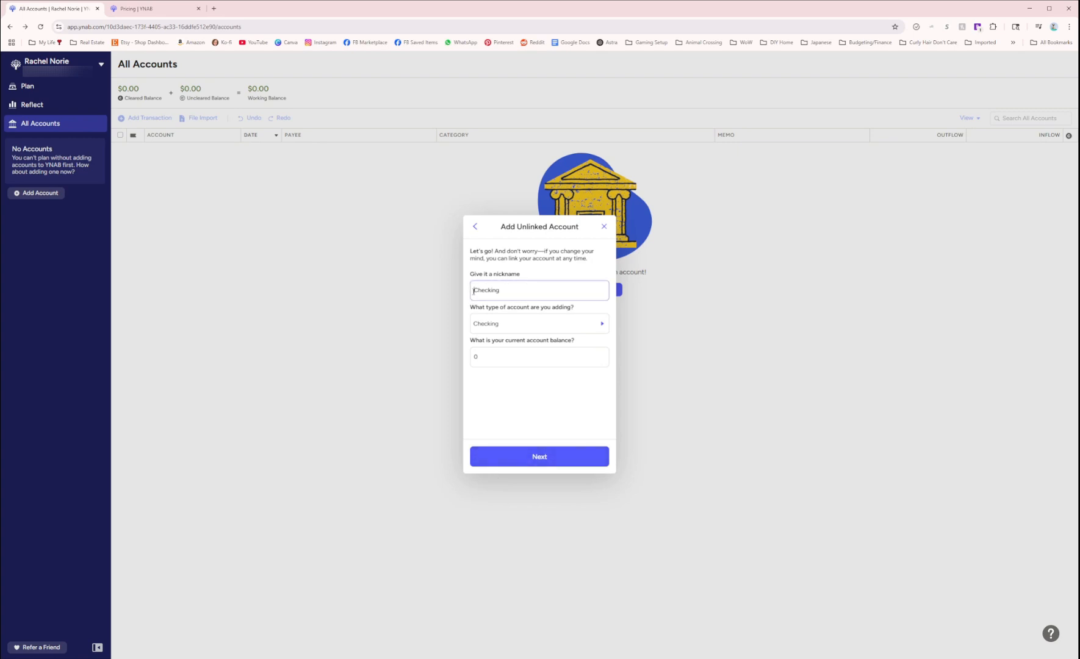
type("BoA")
key("BackSpace")
key("BackSpace")
key("BackSpace")
key("BackSpace")
Create the unlinked Checking account with the entered details and finish the account setup
left_click(485, 393)
left_click(479, 456)
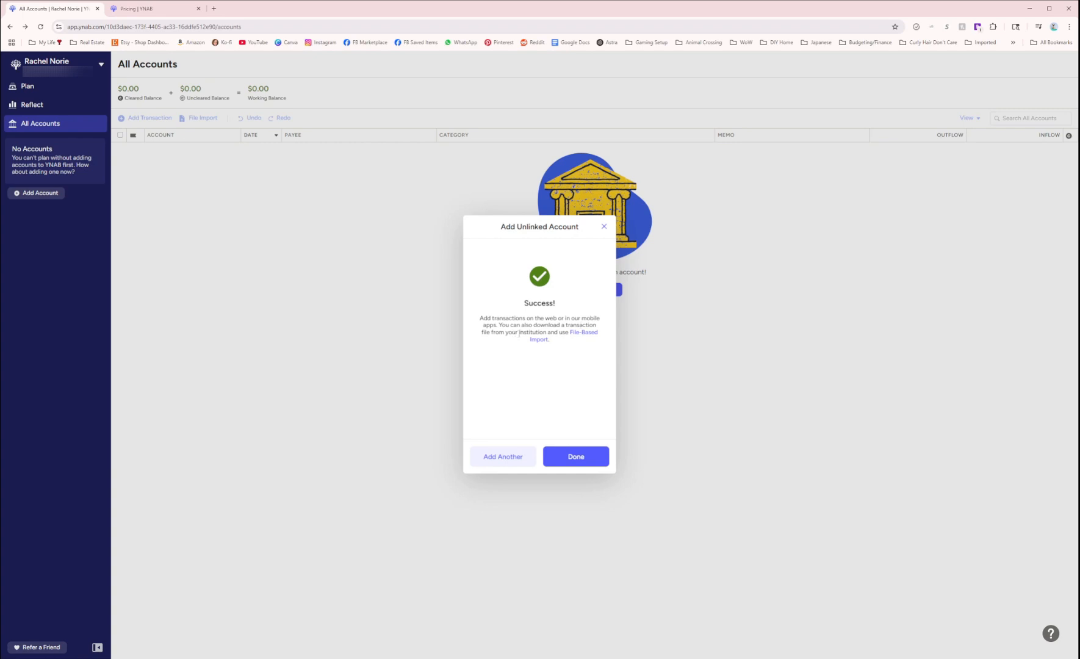
left_click(559, 463)
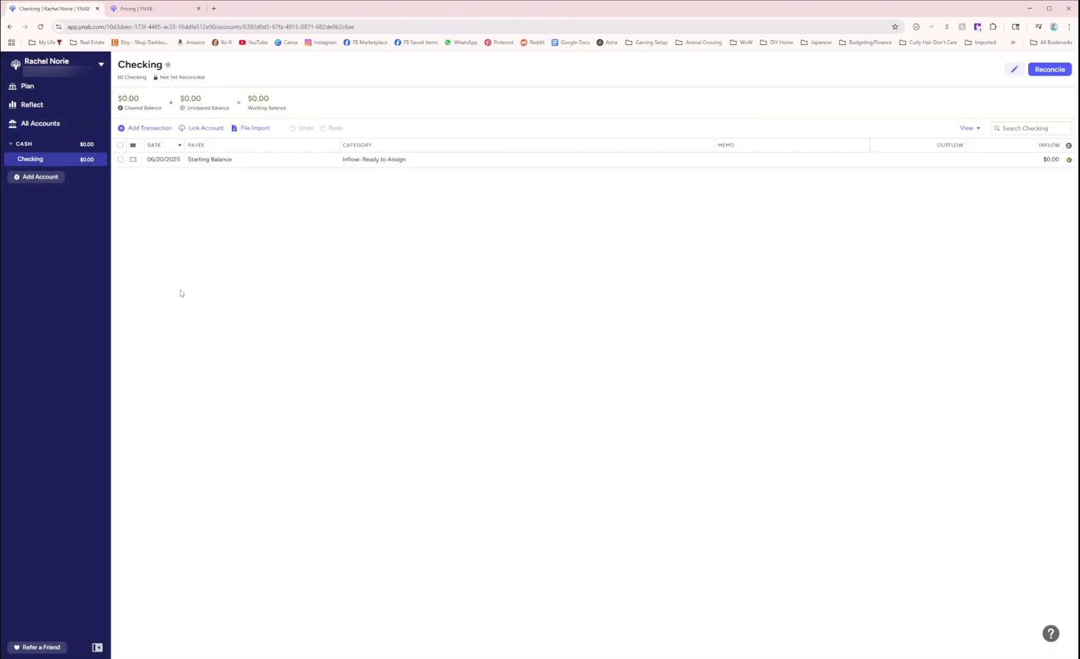
Collapse and re-expand the Cash account group, and view the account linking dialog without linking Checking
left_click(15, 147)
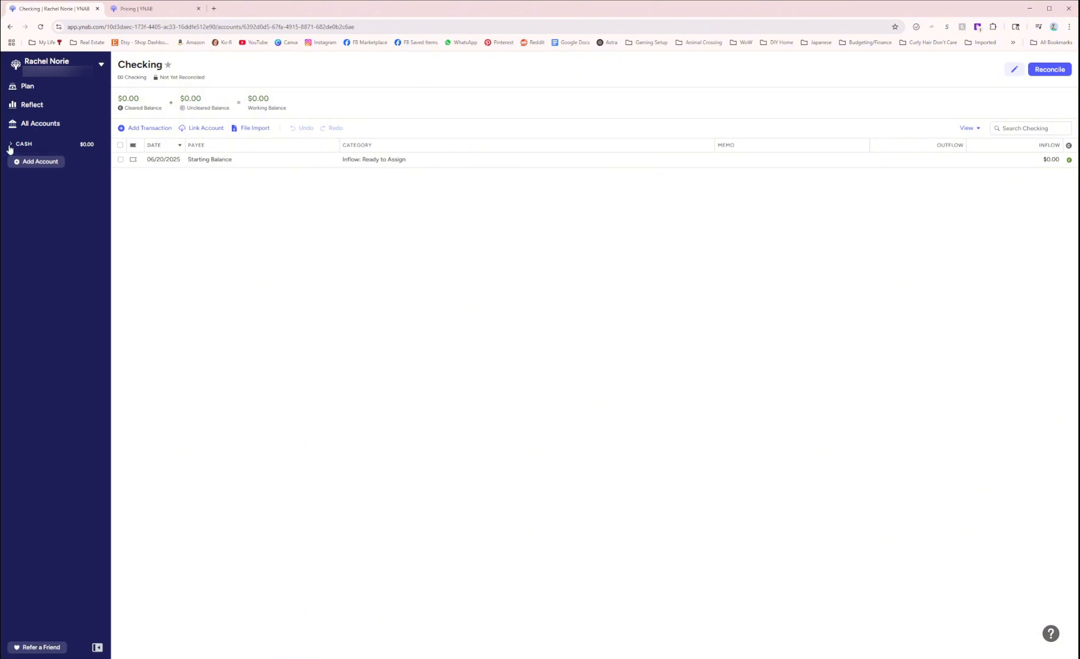
left_click(18, 145)
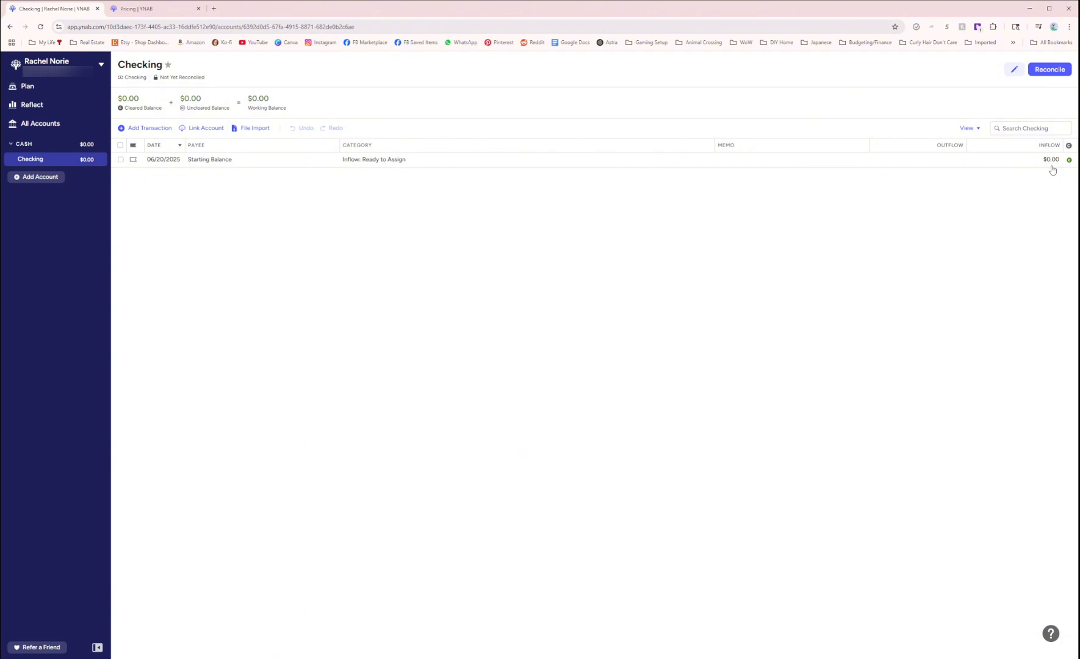
left_click(197, 134)
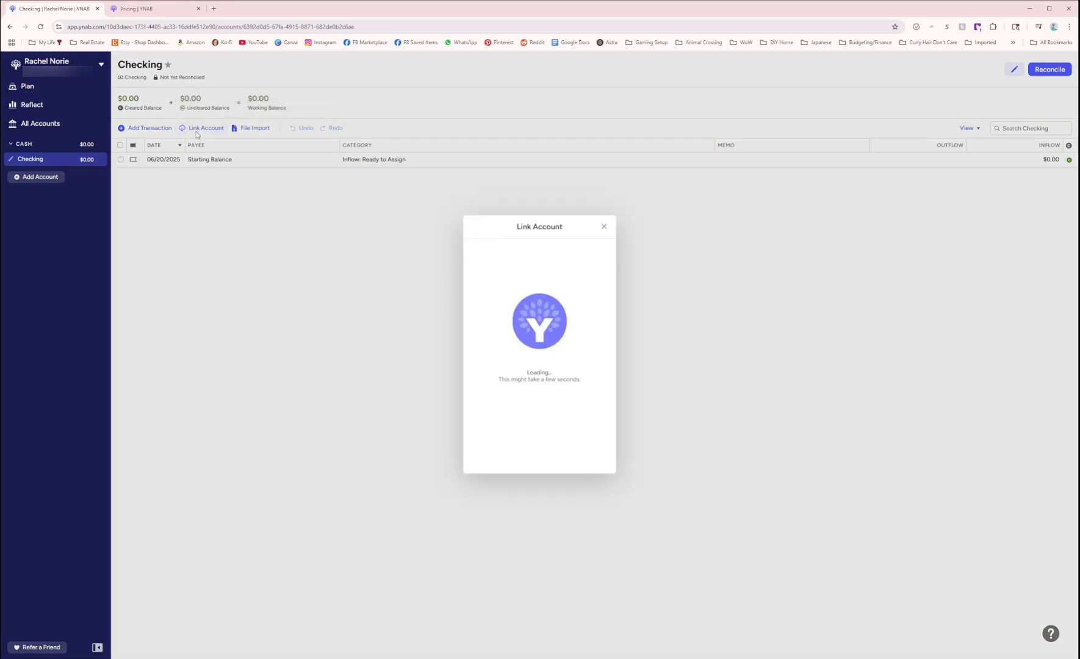
left_click(604, 227)
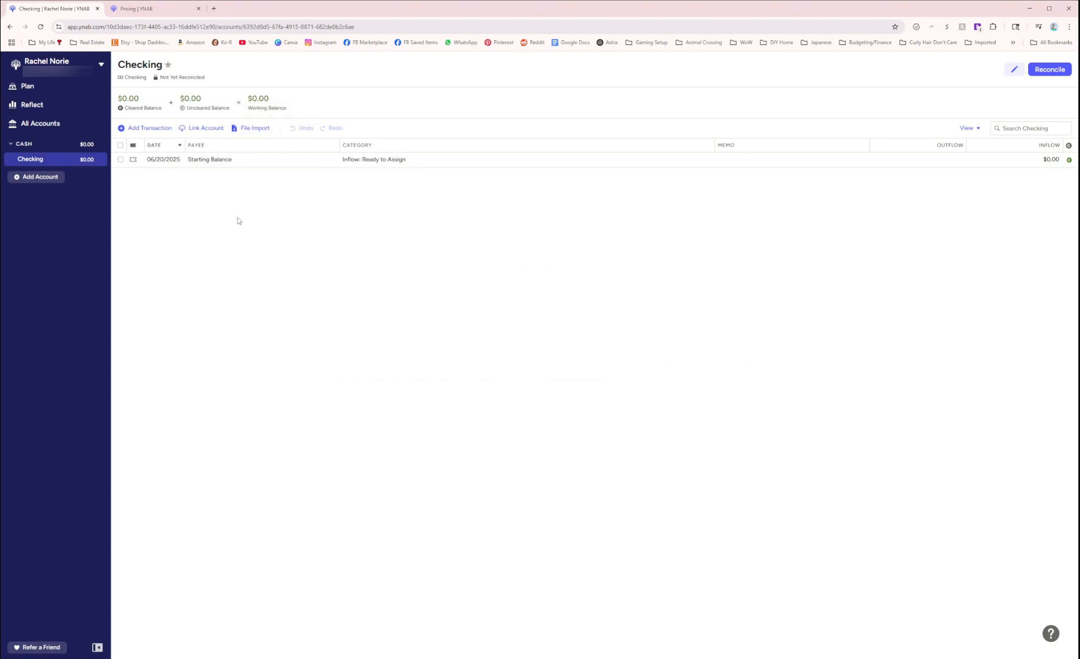
left_click(141, 129)
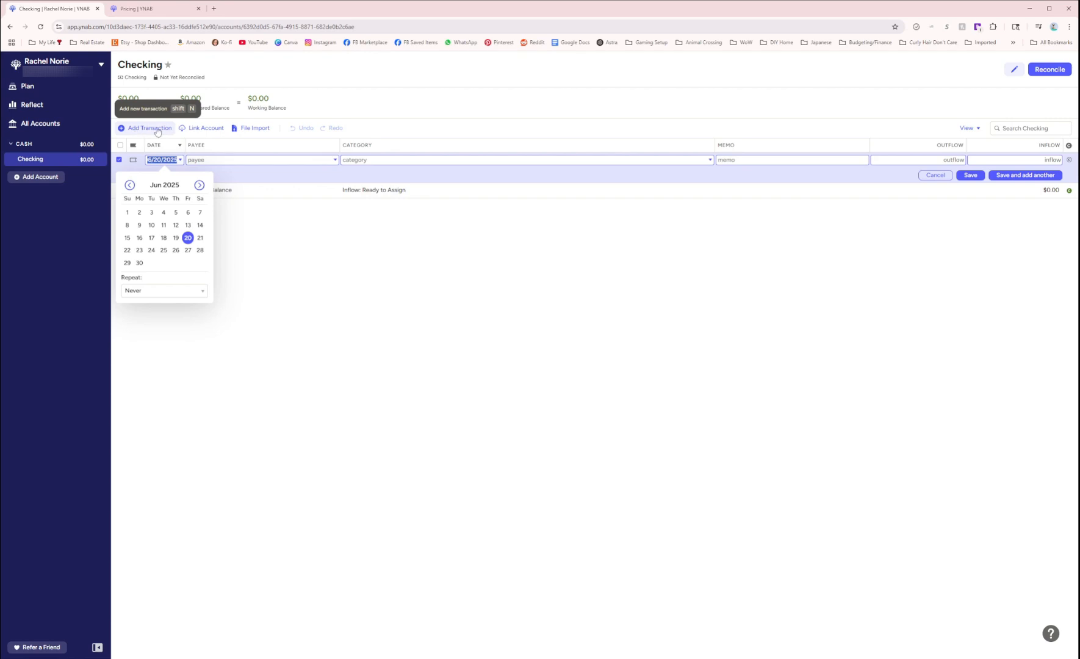
left_click(187, 243)
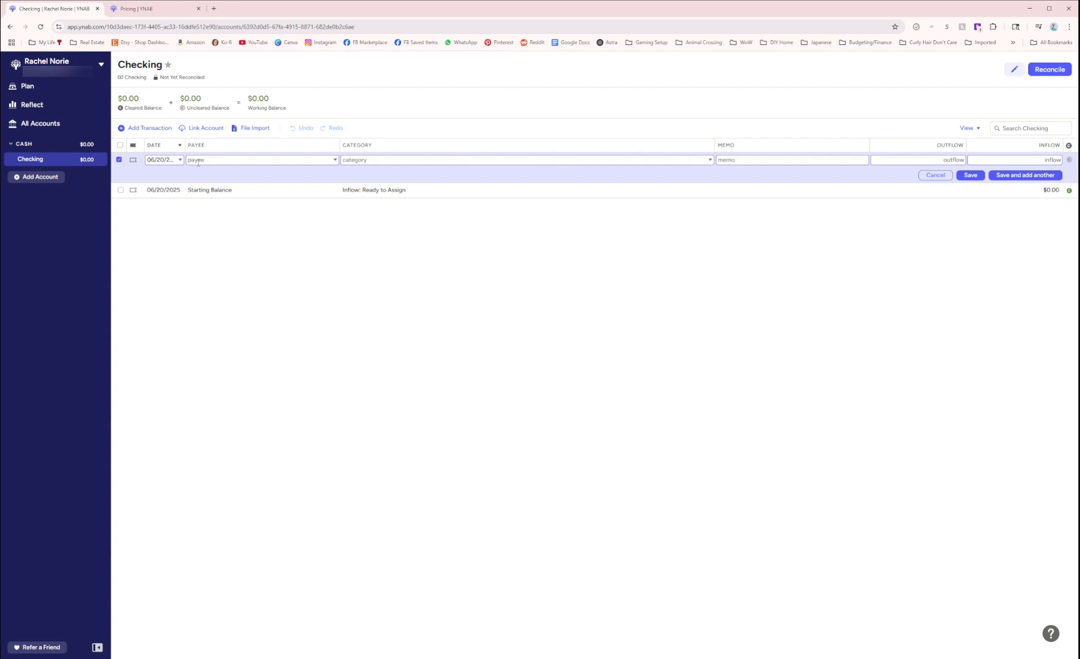
left_click(197, 160)
type("Employer")
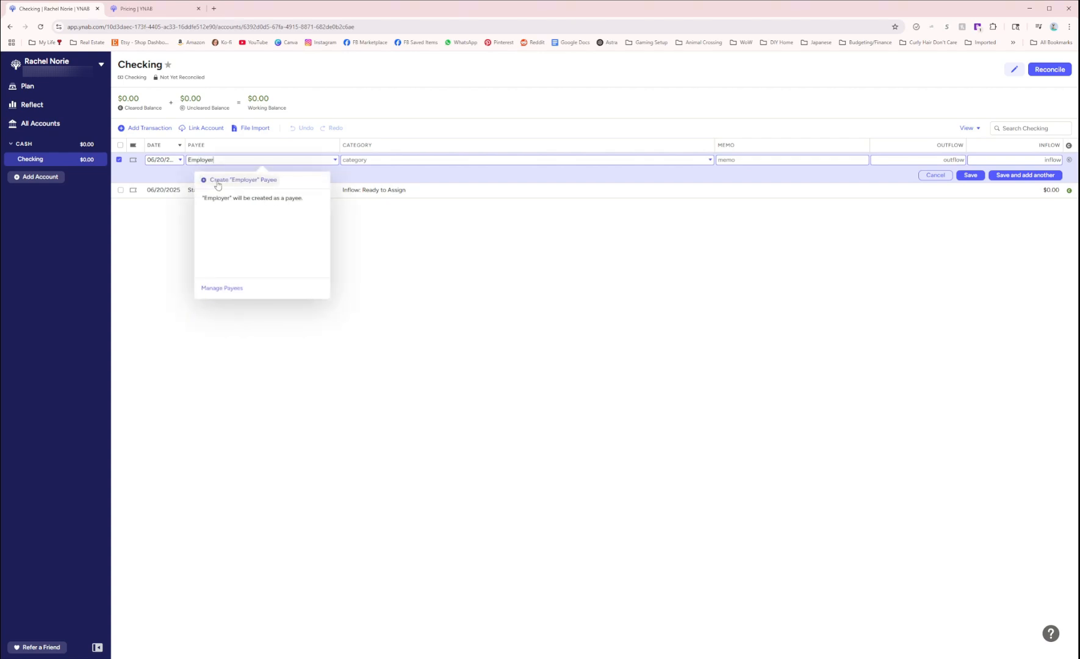
left_click(207, 183)
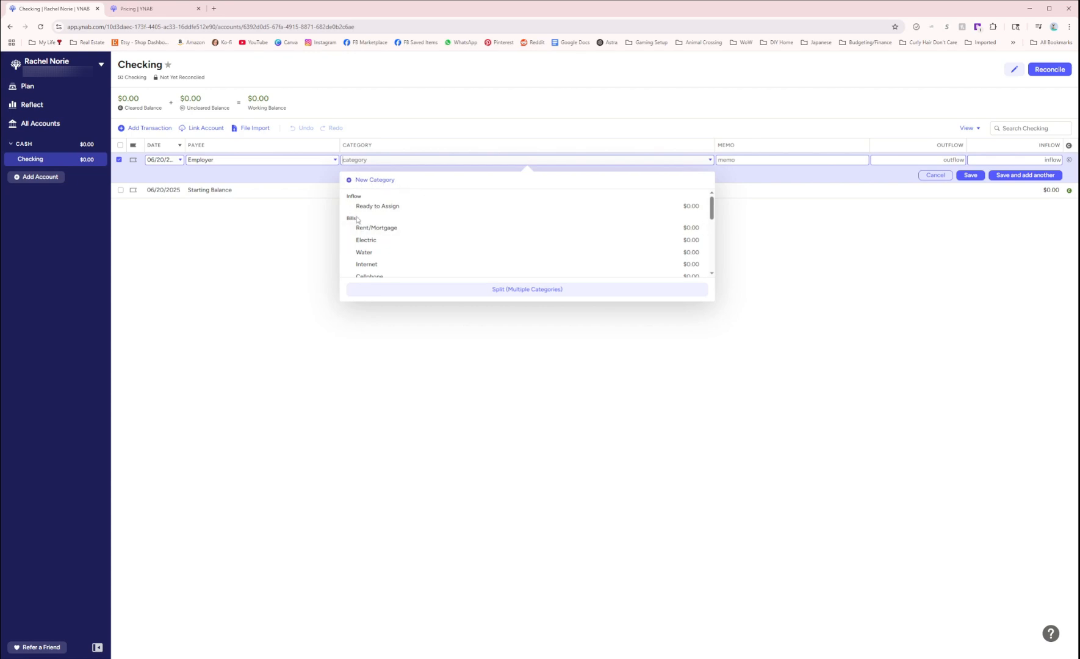
scroll(428, 225, "down", 5)
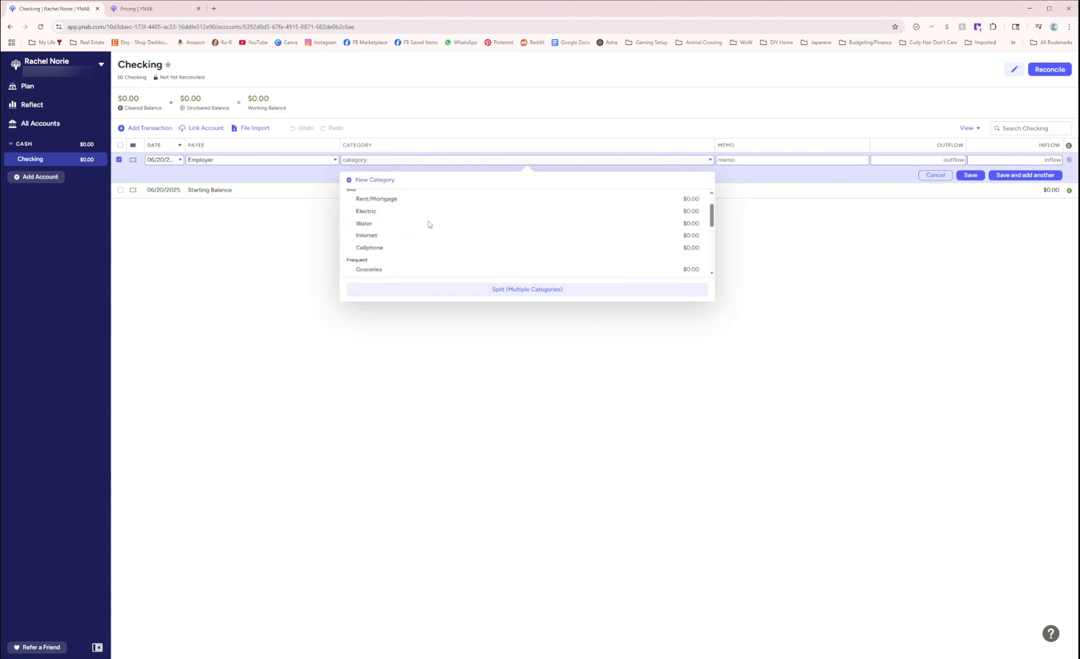
scroll(429, 229, "down", 1)
scroll(433, 238, "up", 6)
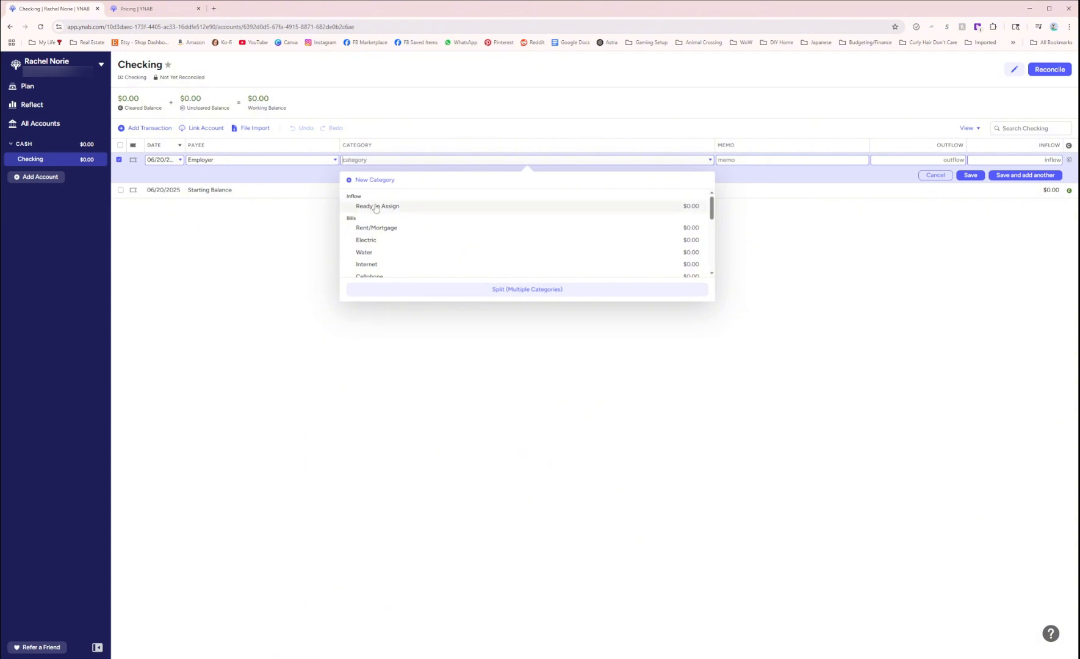
left_click(480, 290)
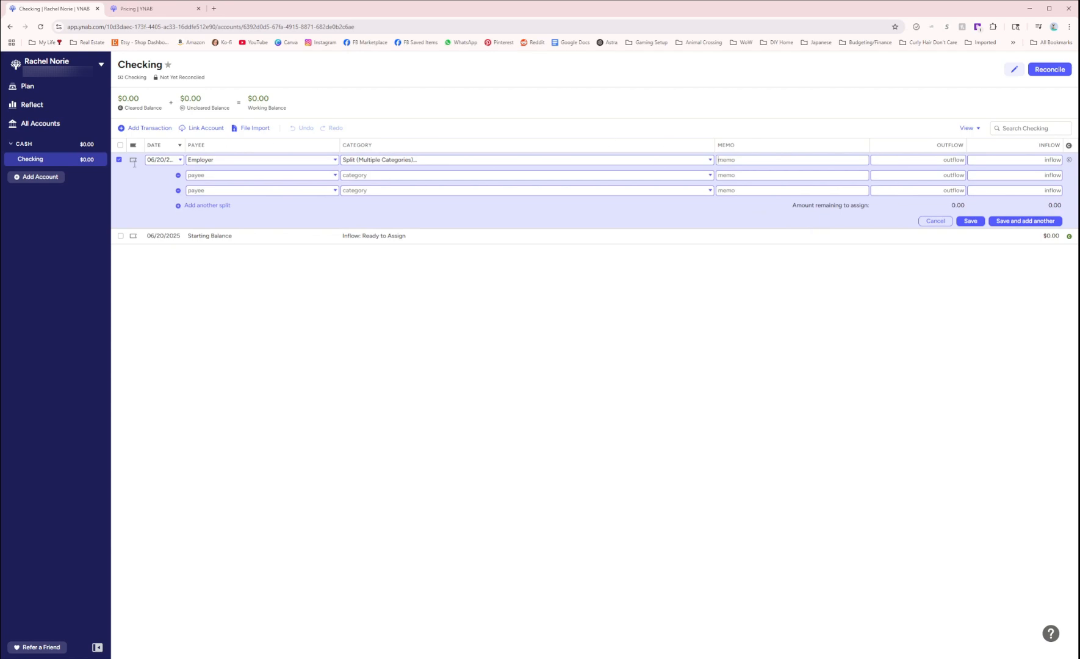
left_click(936, 221)
Start a new Checking transaction dated June 20, 2025 with Employer as a new payee
left_click(142, 129)
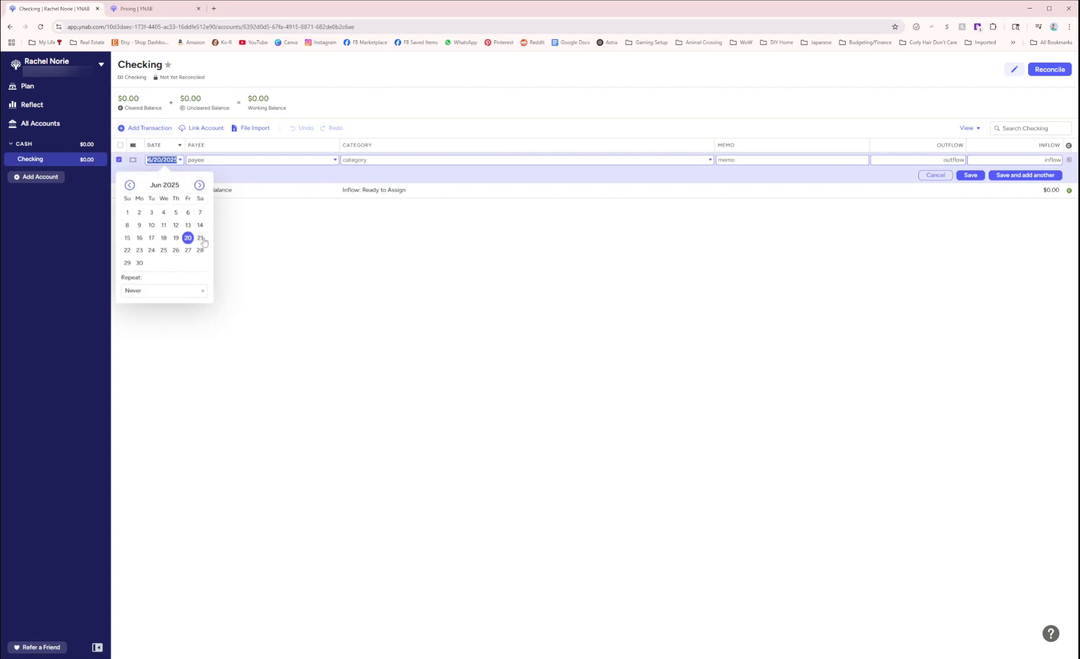
left_click(187, 240)
type("Em")
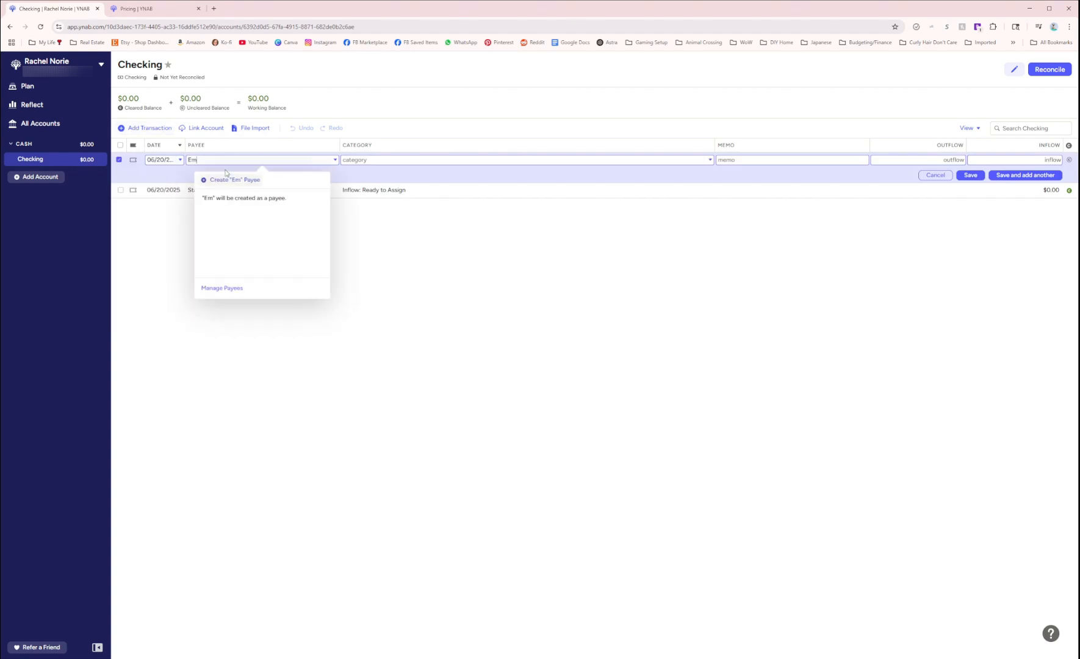
type("ployer")
left_click(234, 187)
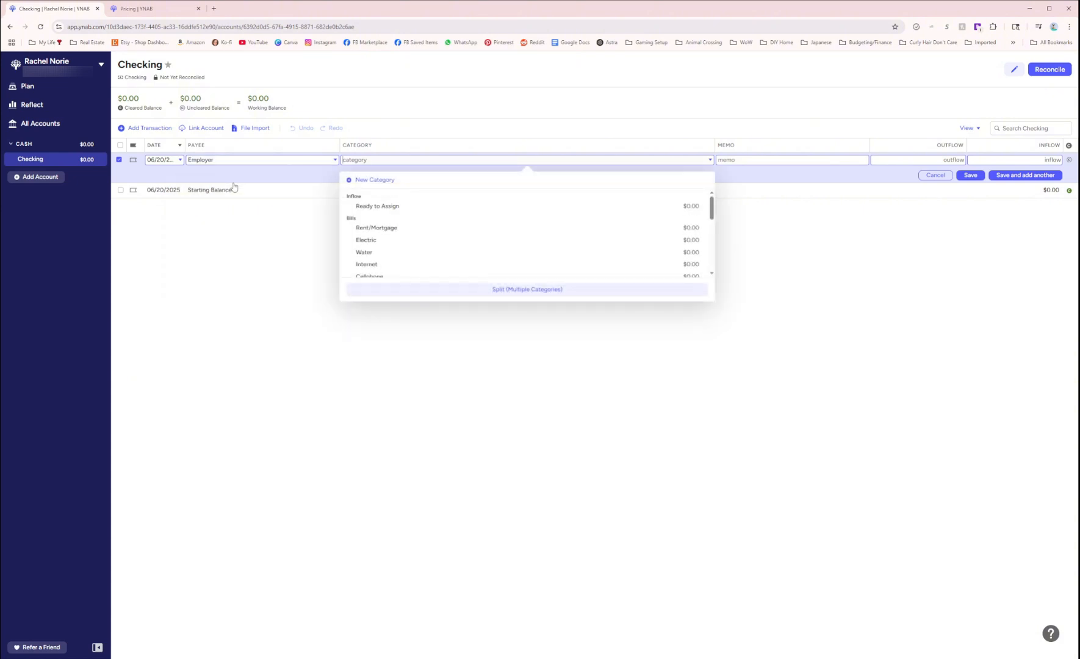
left_click(225, 161)
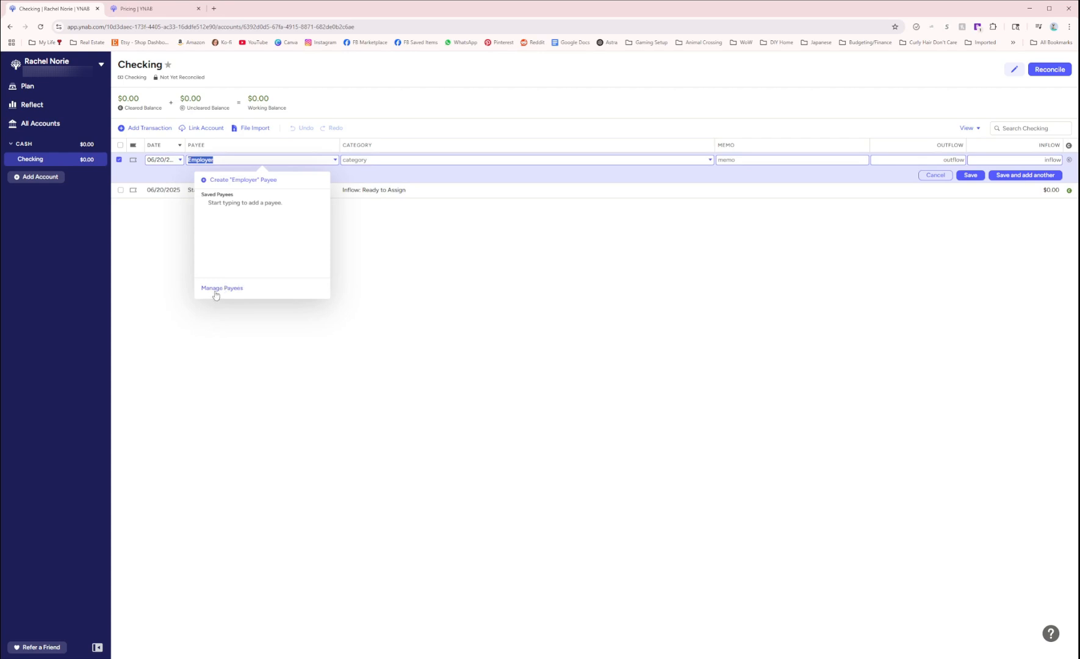
key("Tab")
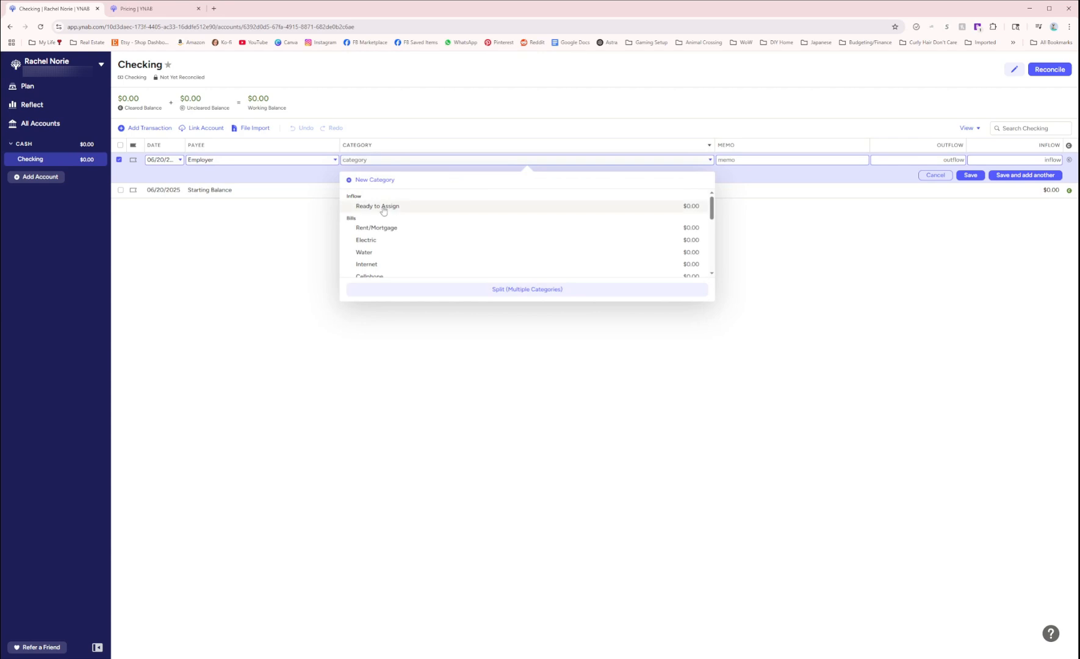
Categorize the transaction as Ready to Assign with the memo Income and an inflow of 1000, and save it
left_click(384, 207)
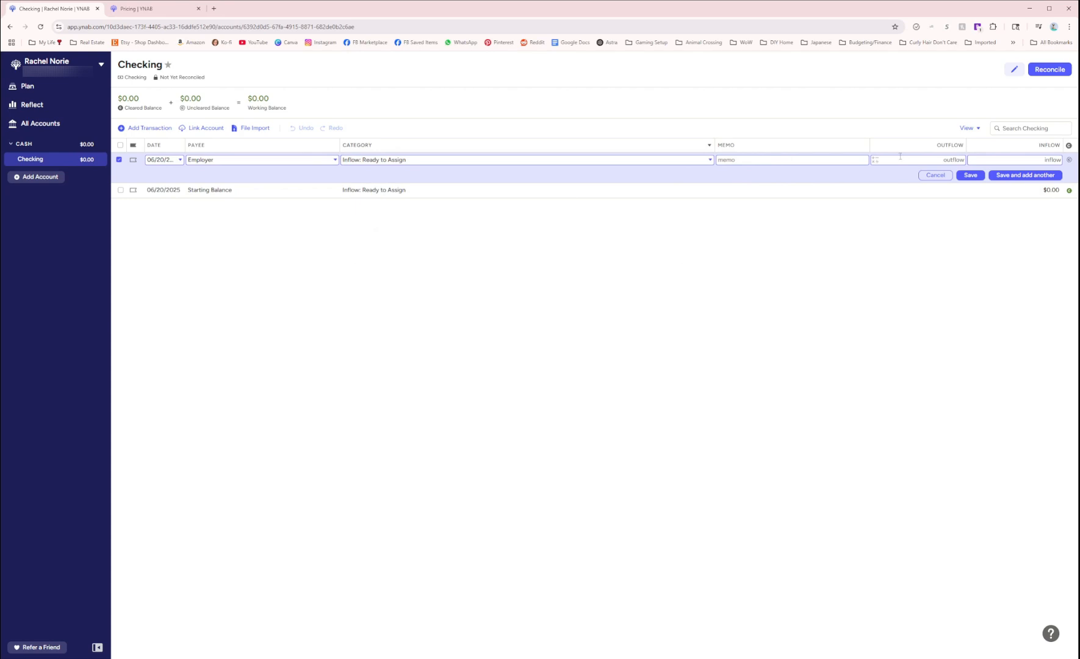
type("Income")
left_click(1028, 159)
type("1000")
left_click(1011, 175)
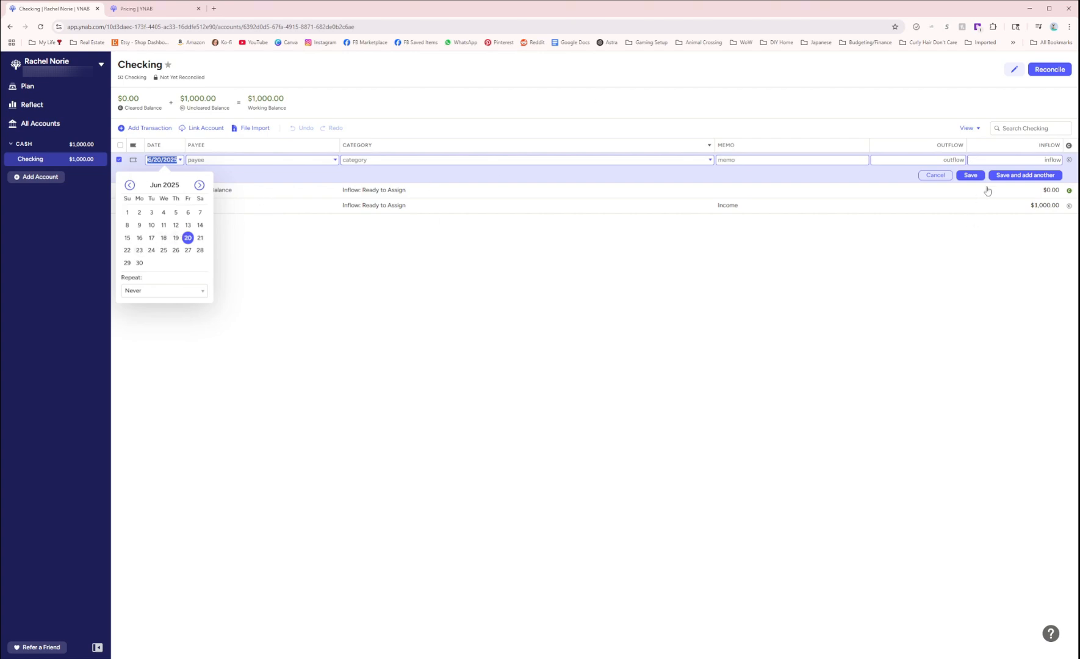
left_click(935, 176)
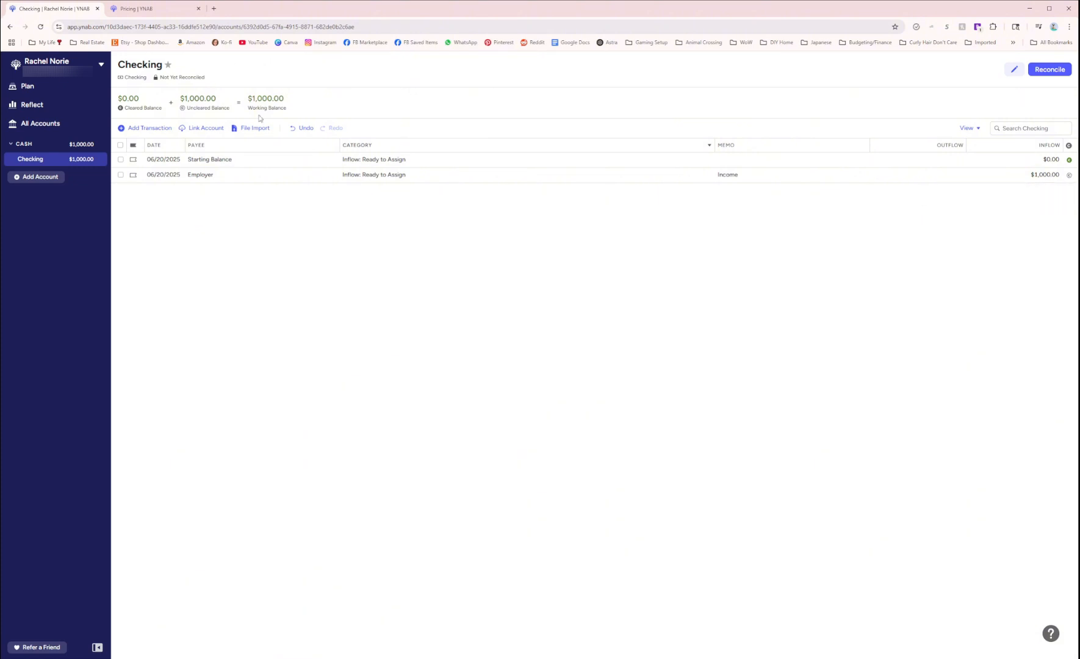
Check the Checking account's balance explanations and mark the Employer income transaction as cleared
mouse_move(133, 96)
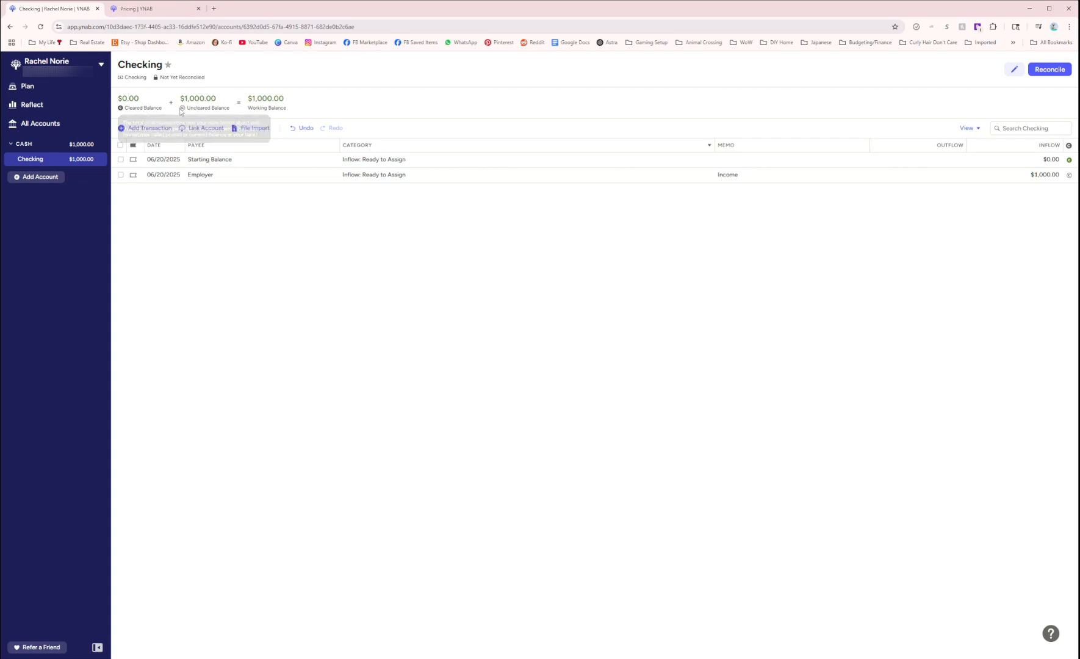
mouse_move(199, 109)
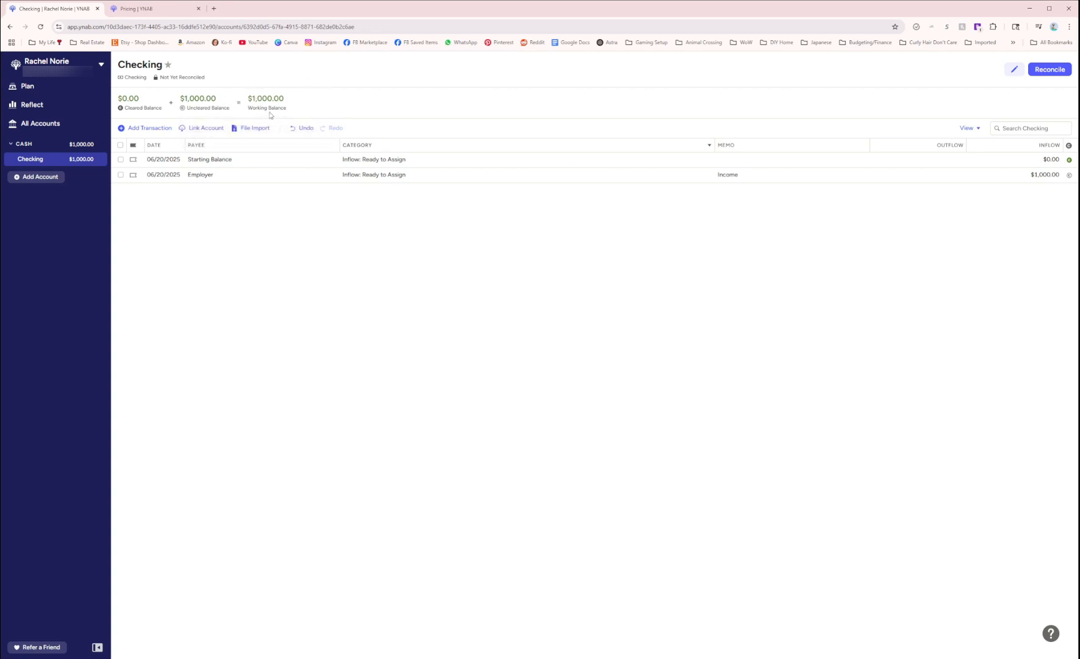
left_click(1069, 177)
mouse_move(274, 104)
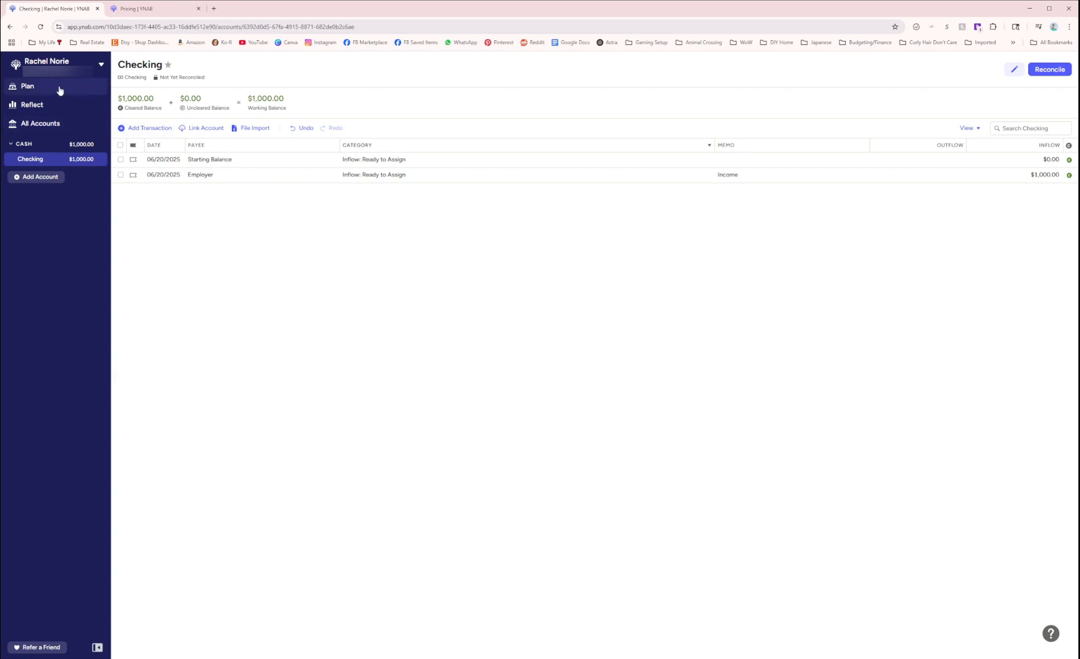
Open the June 2025 plan and compare the automatic and manual ways of assigning the available money
left_click(27, 92)
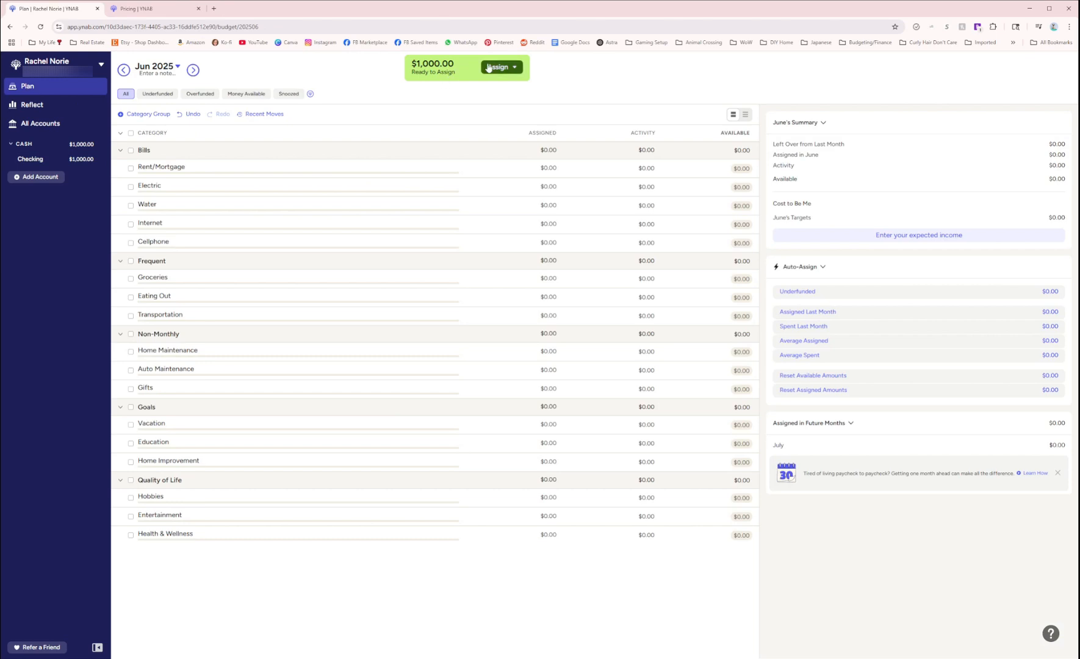
left_click(511, 70)
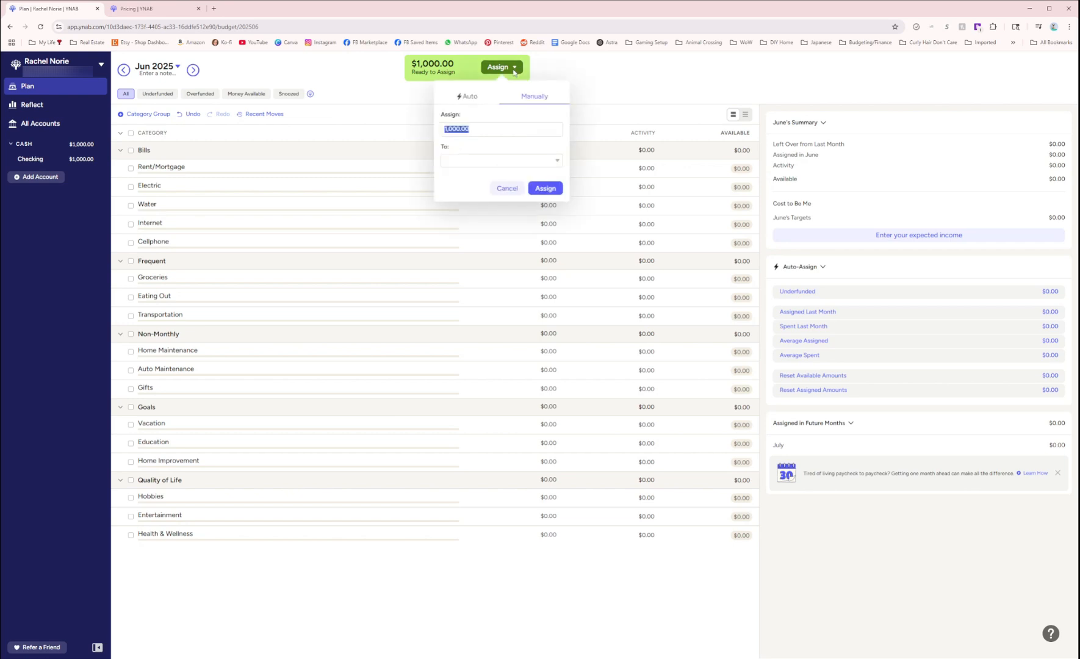
left_click(459, 100)
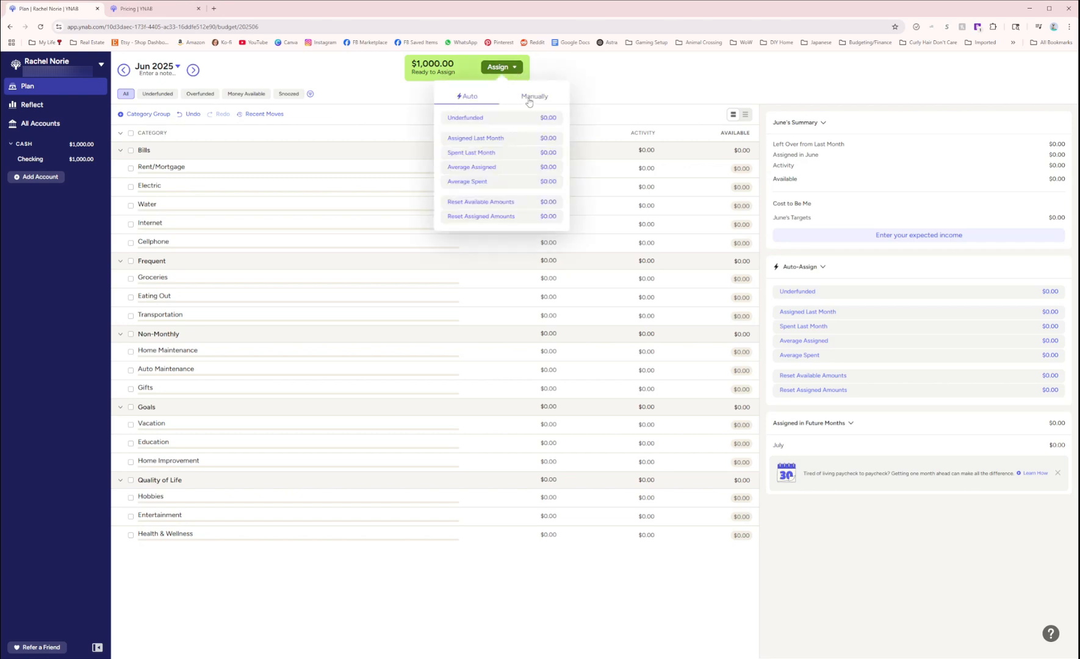
left_click(530, 98)
left_click(466, 101)
Manually assign 500 of the available money to the Rent/Mortgage category
left_click(532, 98)
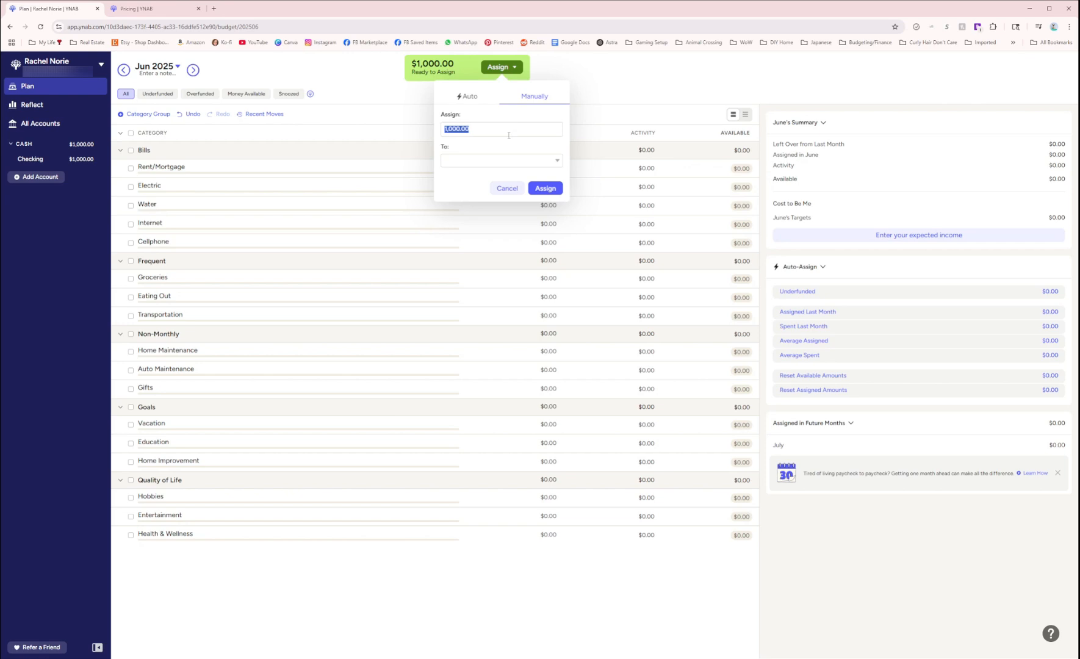
type("500")
left_click(497, 160)
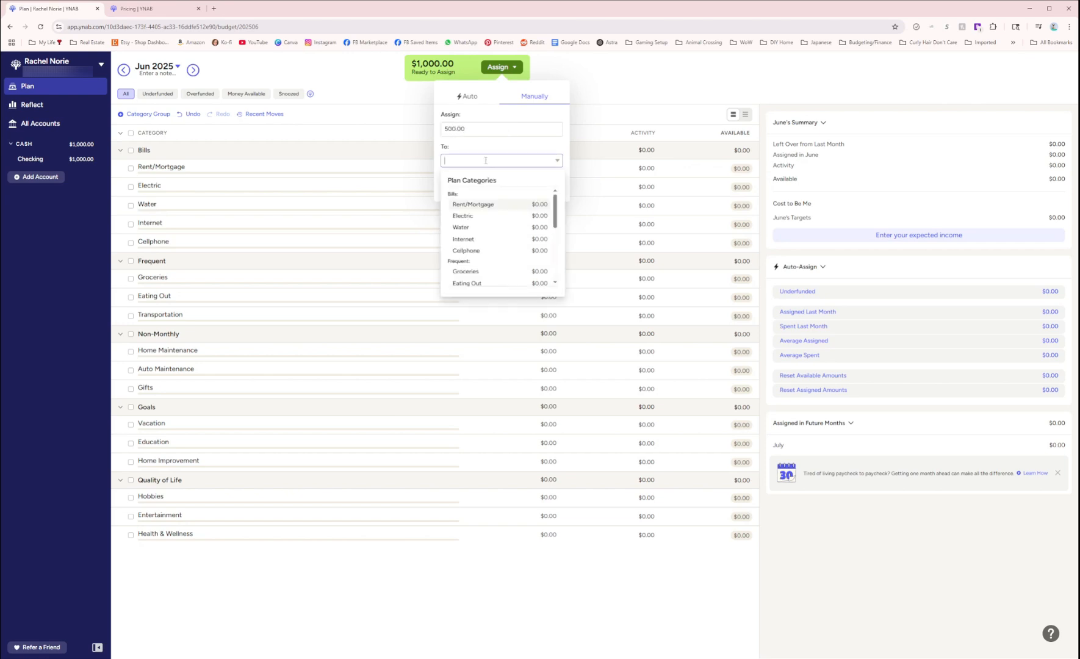
left_click(462, 206)
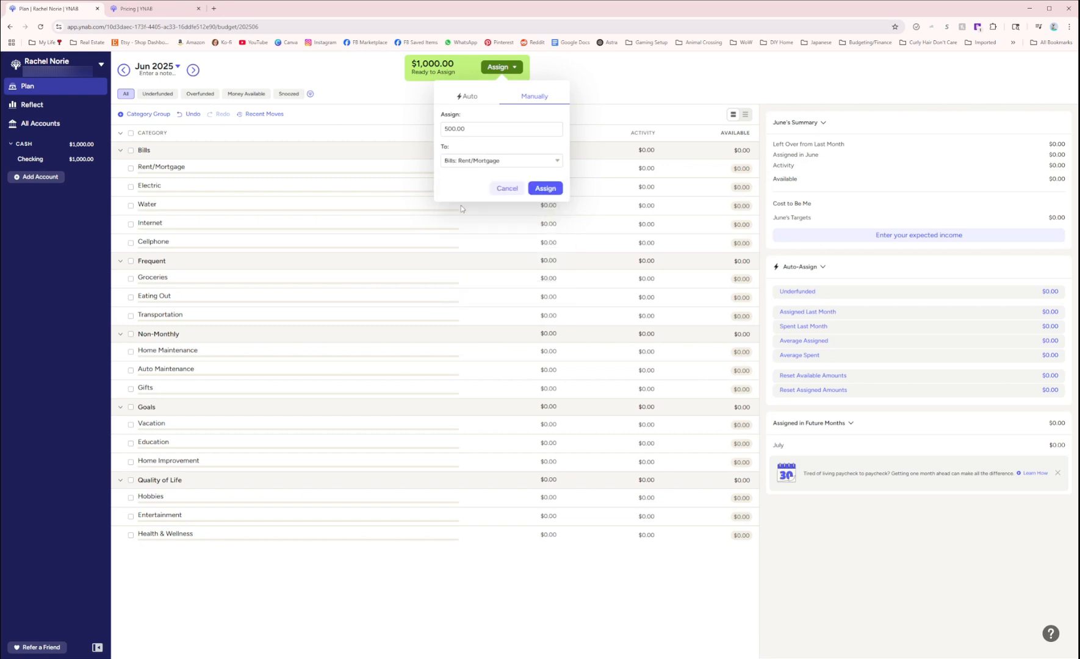
left_click(545, 188)
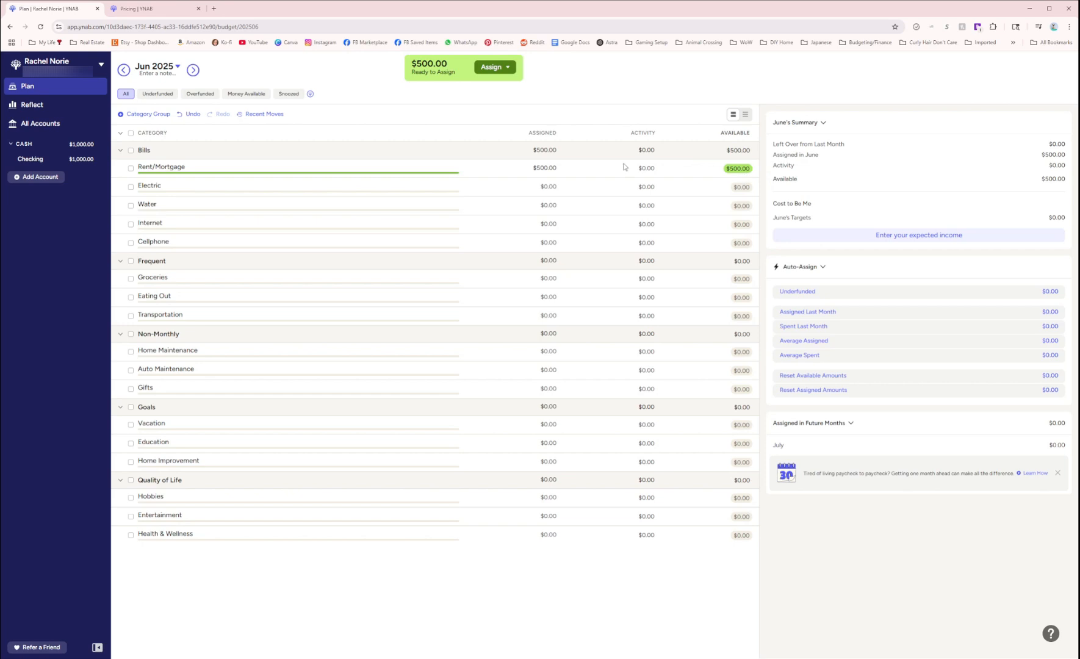
Look at the plan's month picker and show the July 2025 plan
left_click(158, 69)
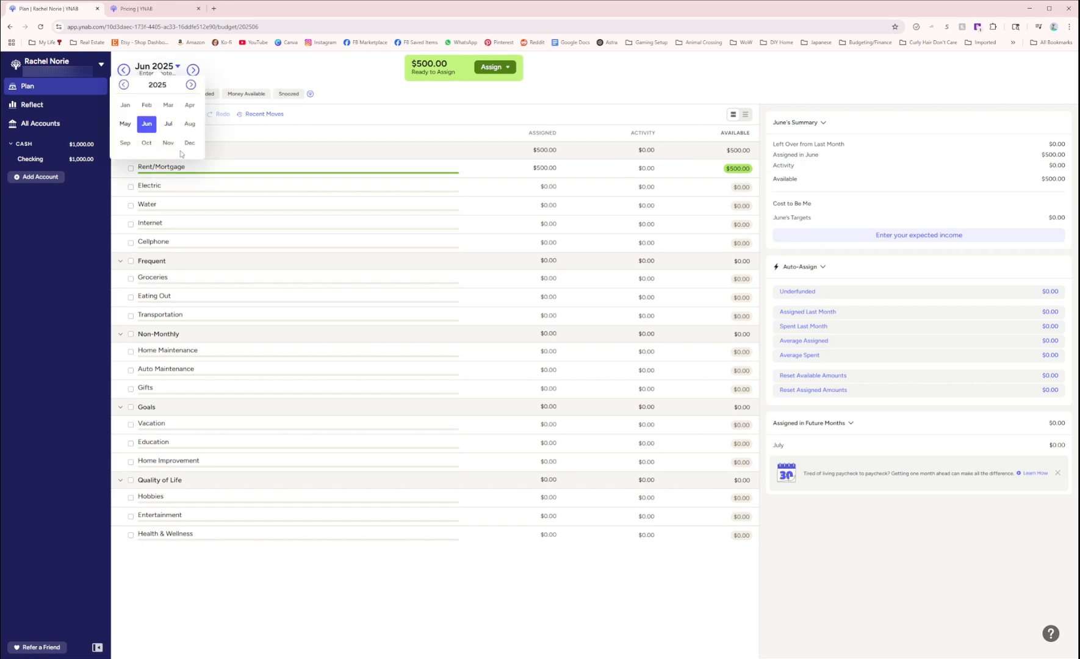
left_click(162, 70)
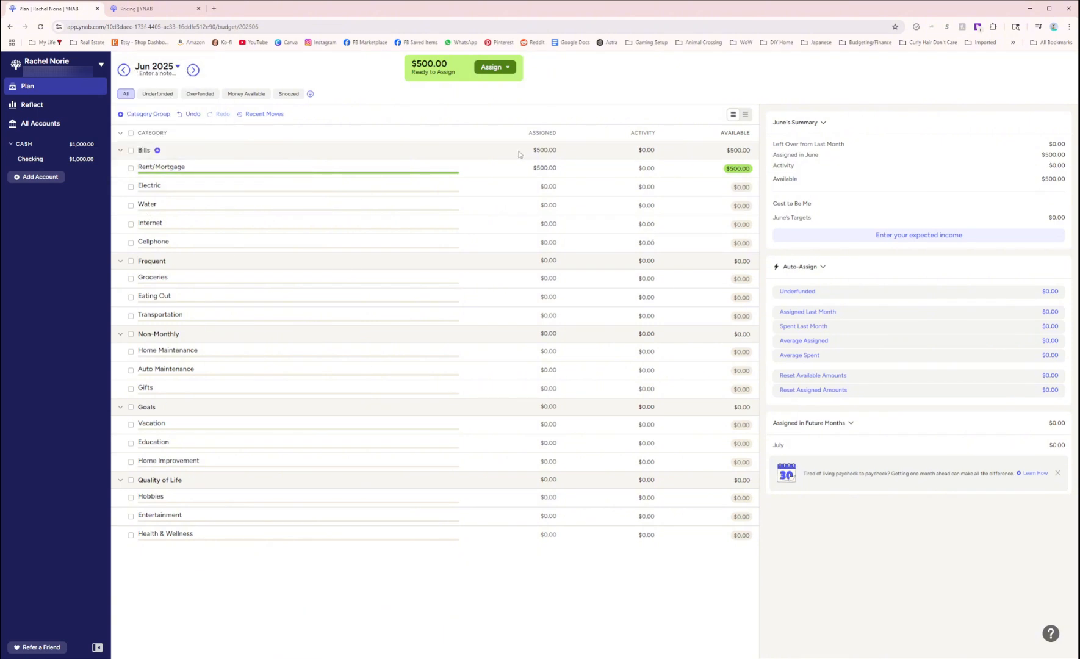
left_click(193, 71)
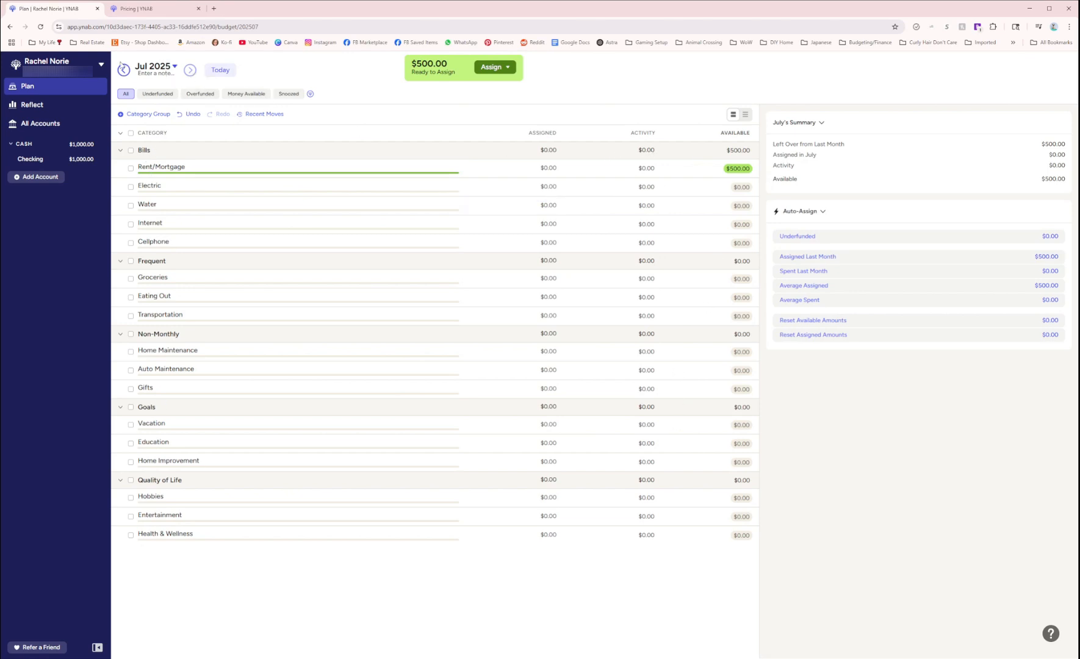
Look at the plan for May 2025 and return to the June 2025 plan
left_click(123, 71)
left_click(123, 71)
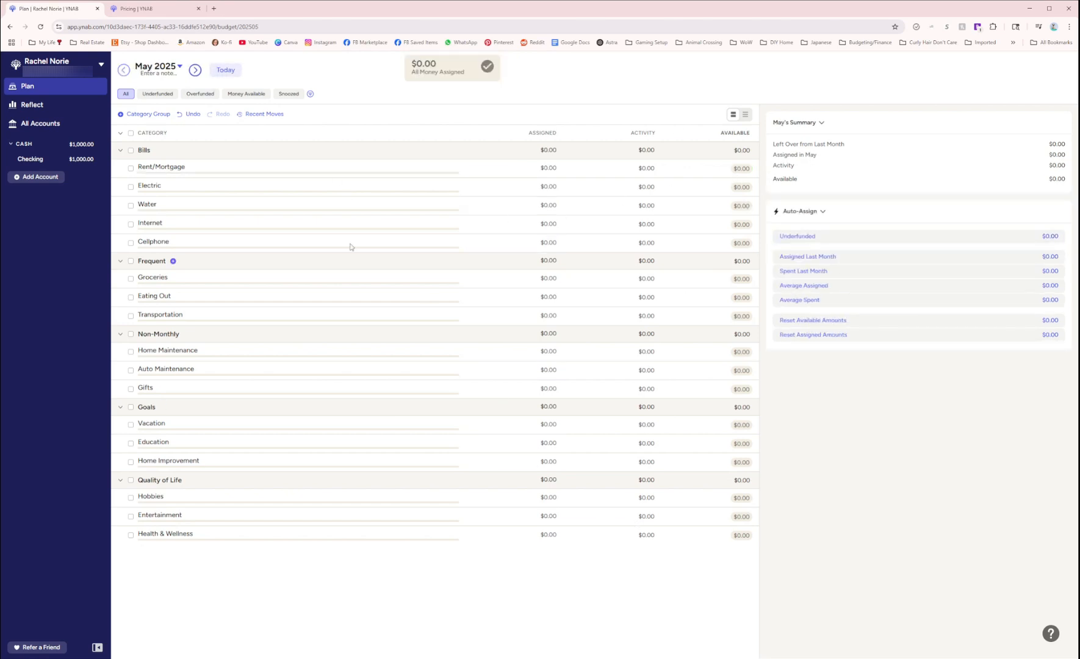
left_click(194, 70)
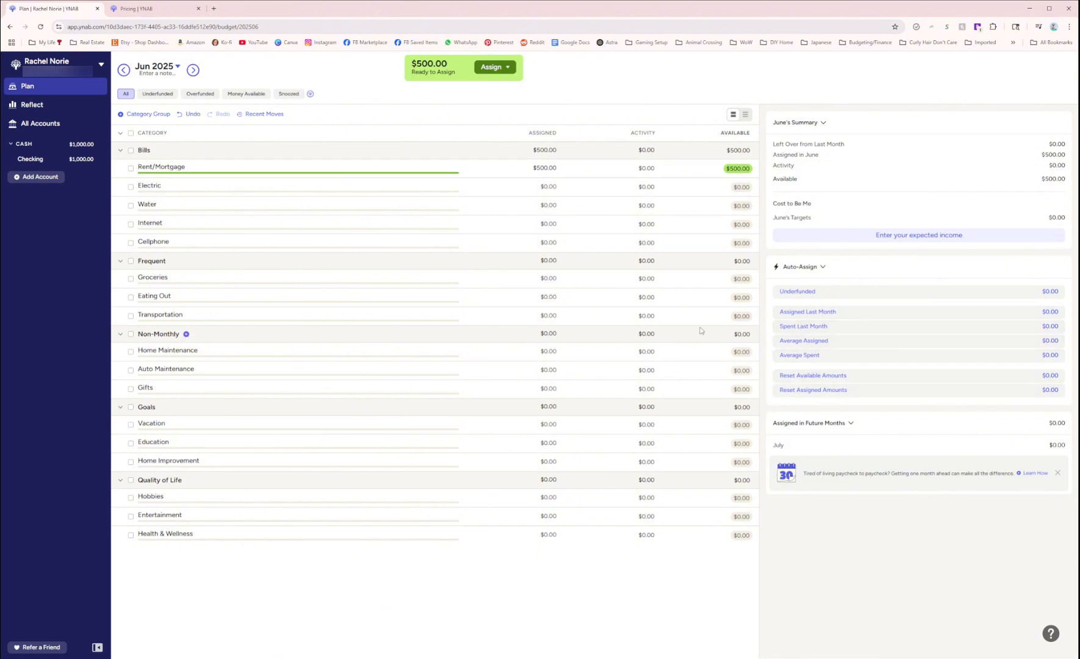
Create a monthly target for Rent/Mortgage of $2,000.00 by the 1st, setting aside another $2,000.00 each next month, and save it
left_click(408, 191)
left_click(416, 166)
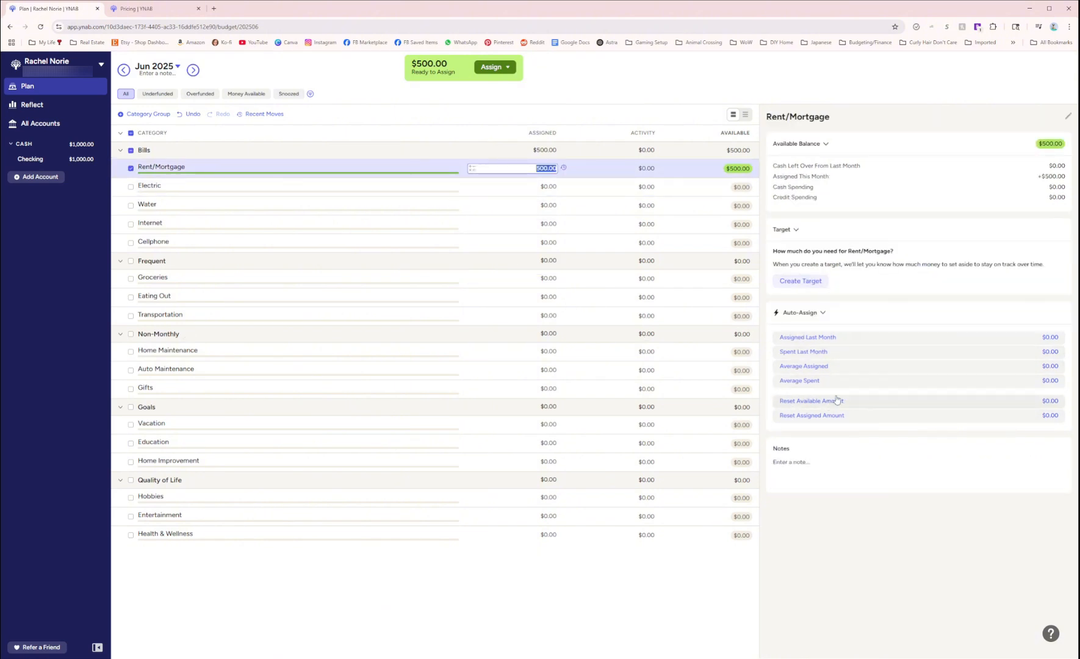
left_click(786, 282)
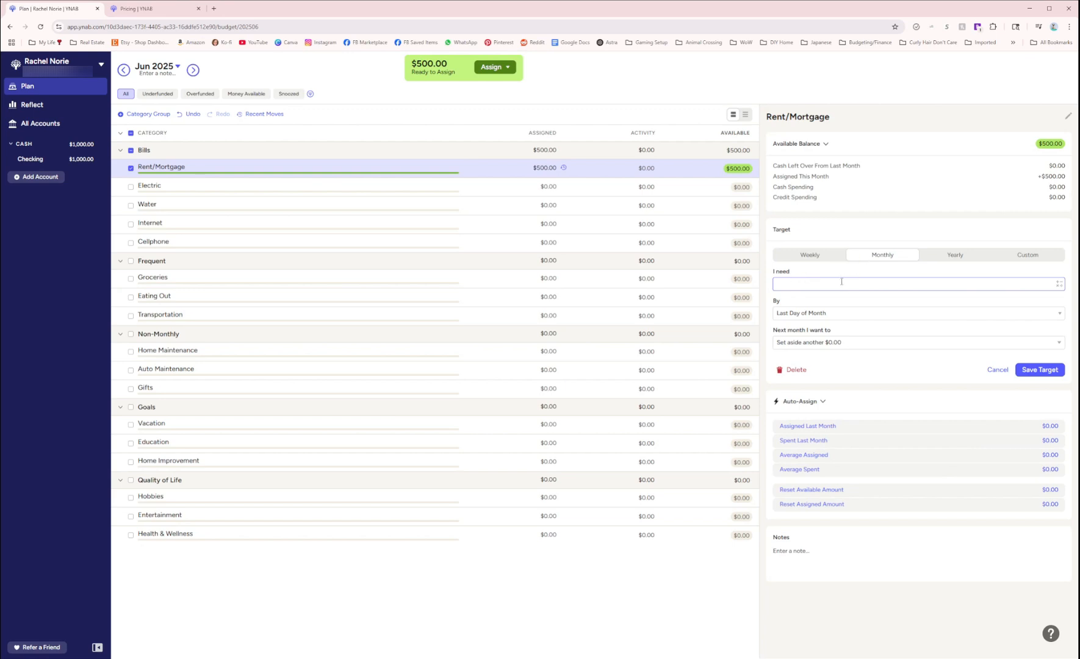
type("2000")
key("Tab")
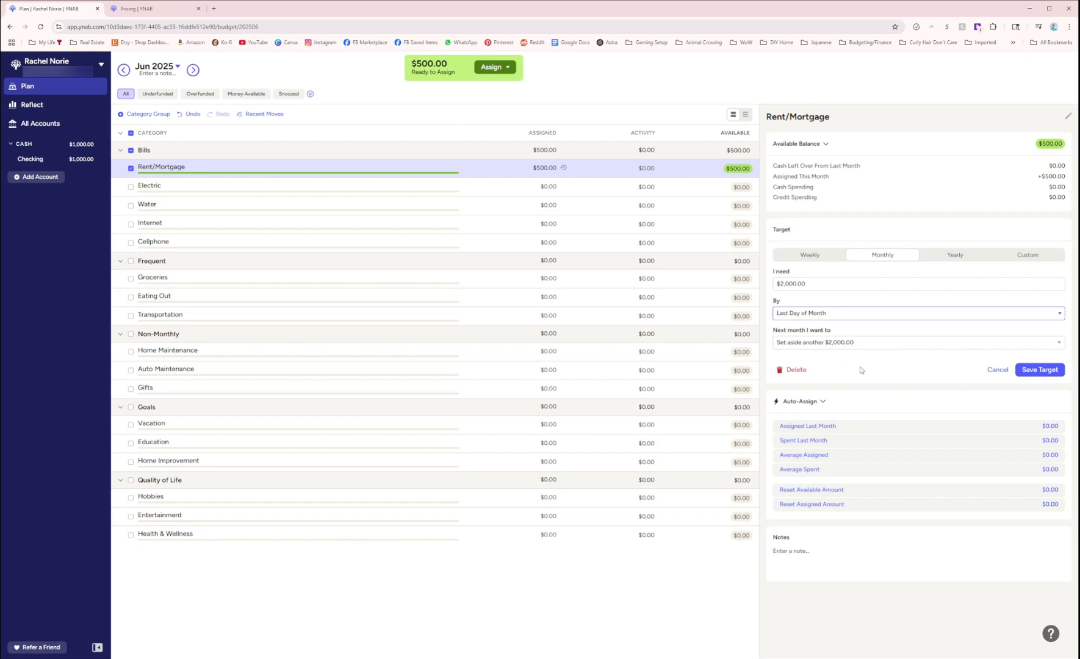
key("1")
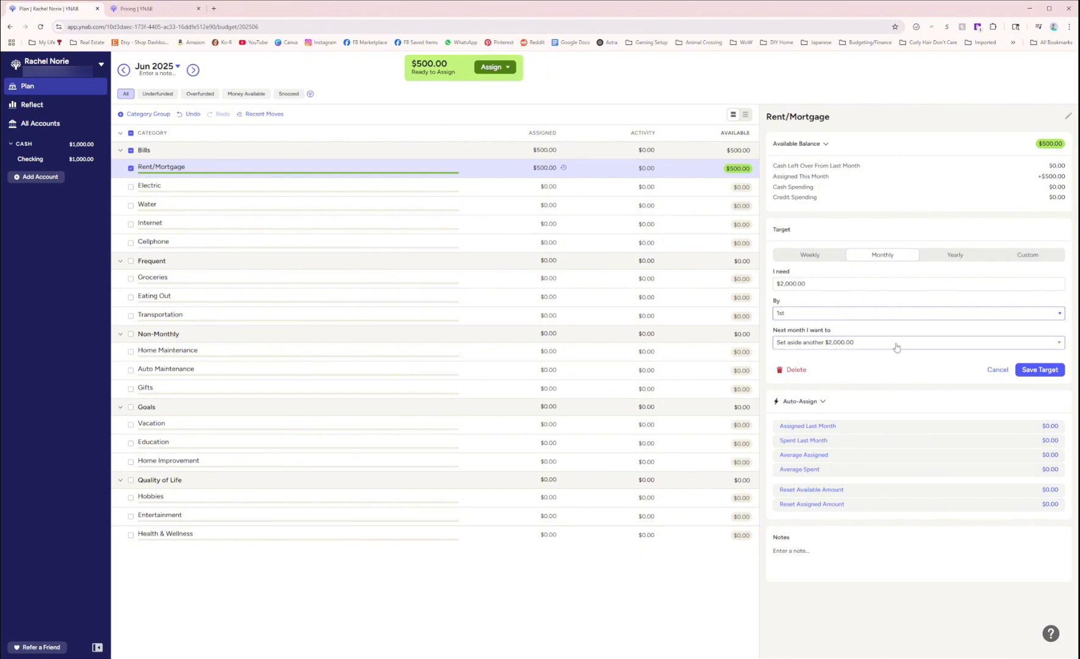
left_click(867, 346)
left_click(867, 346)
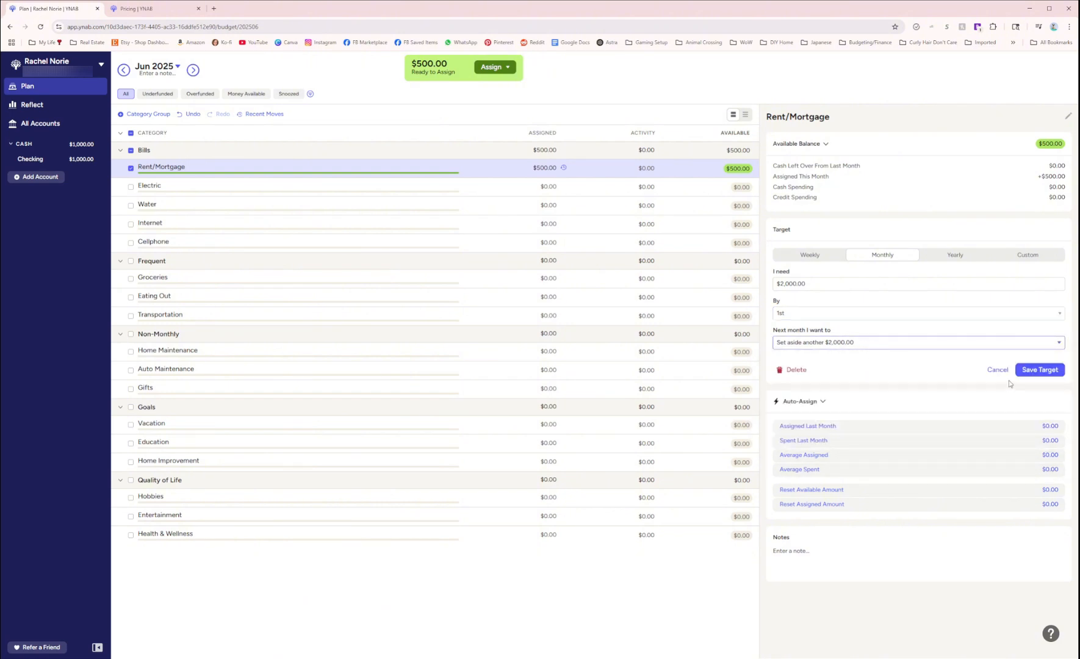
left_click(1039, 369)
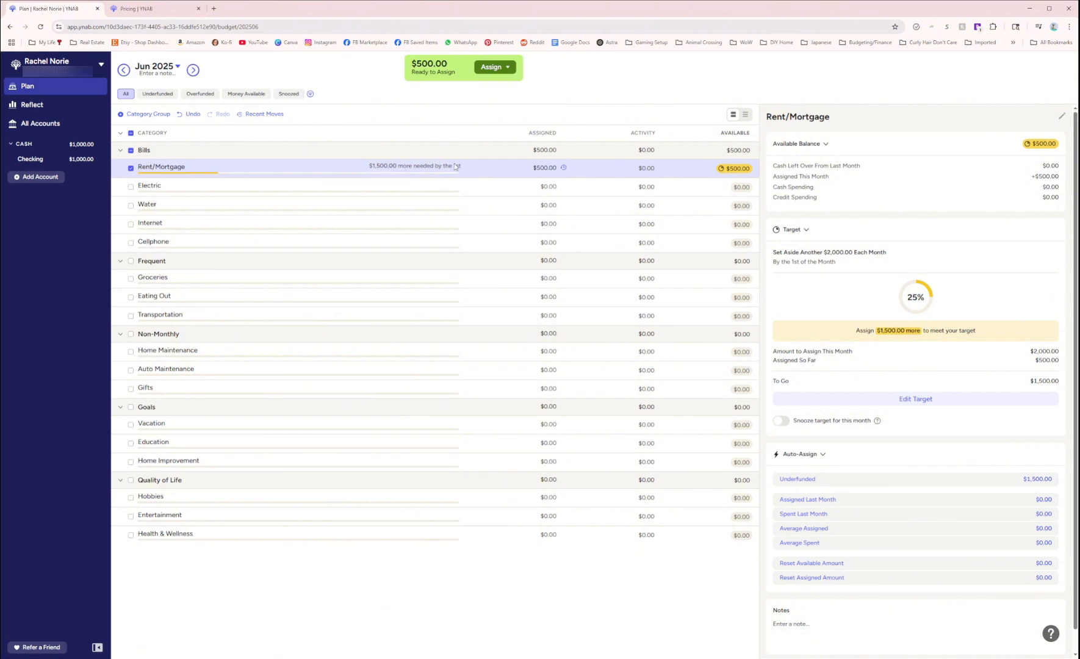
Record a 2000 inflow from Employer in the Checking account, dated 06/20/2025 and categorized as Ready to Assign
left_click(21, 160)
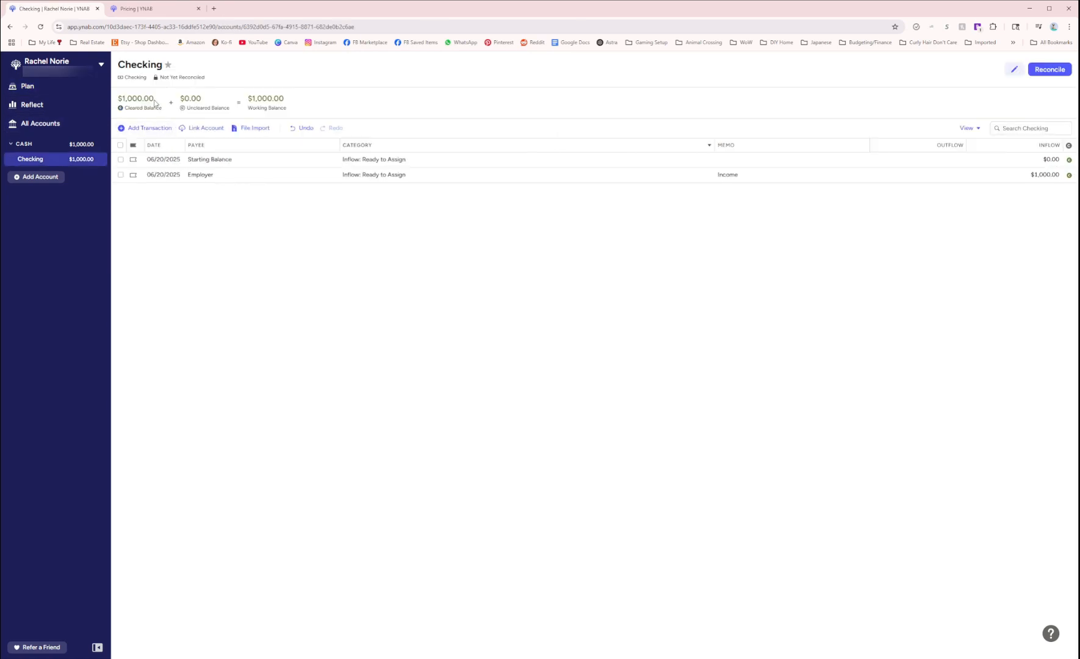
left_click(147, 128)
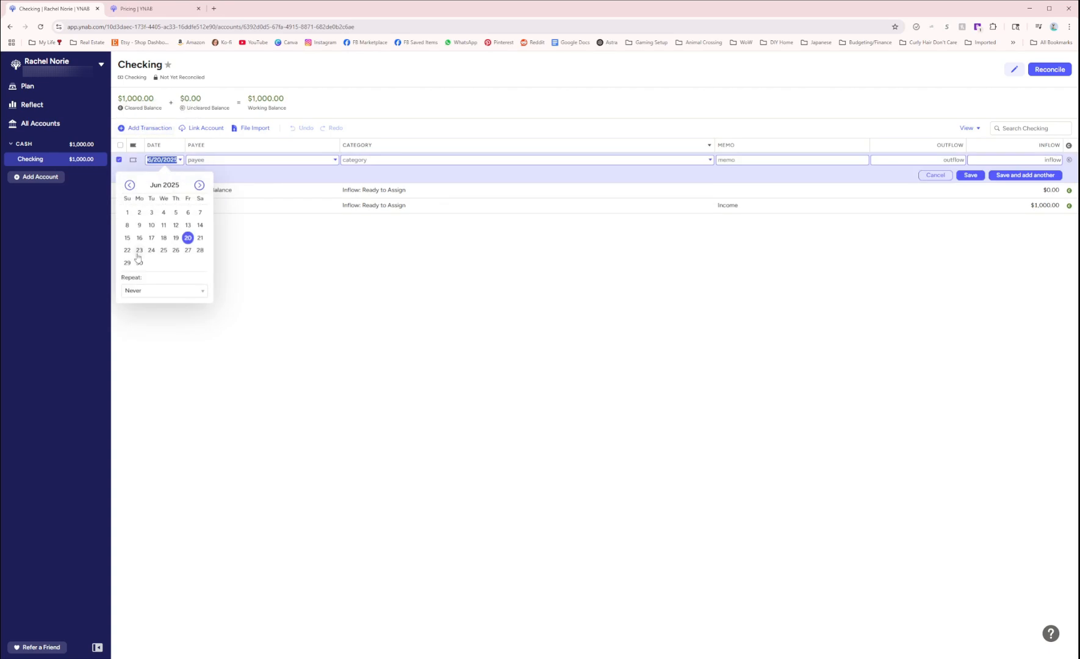
left_click(188, 238)
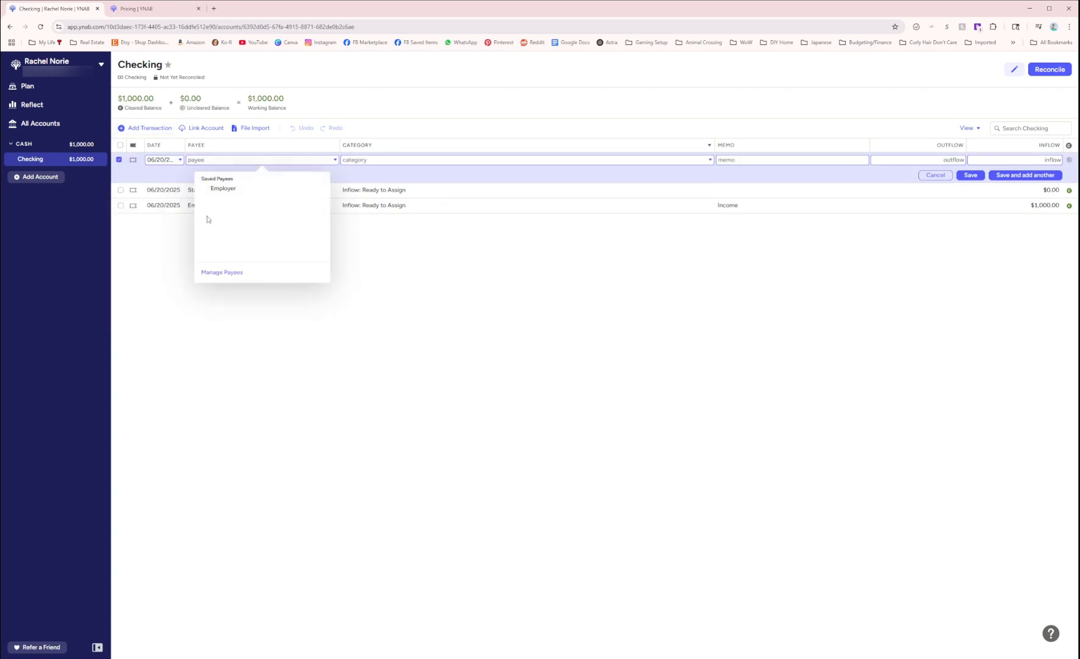
left_click(218, 191)
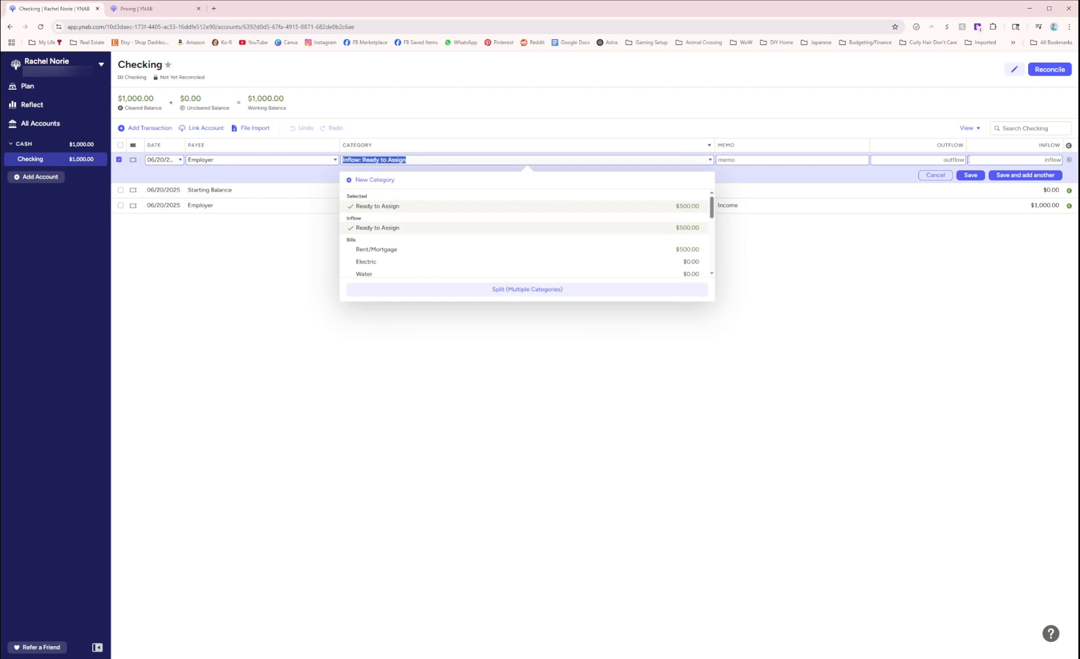
left_click(1011, 159)
type("2000")
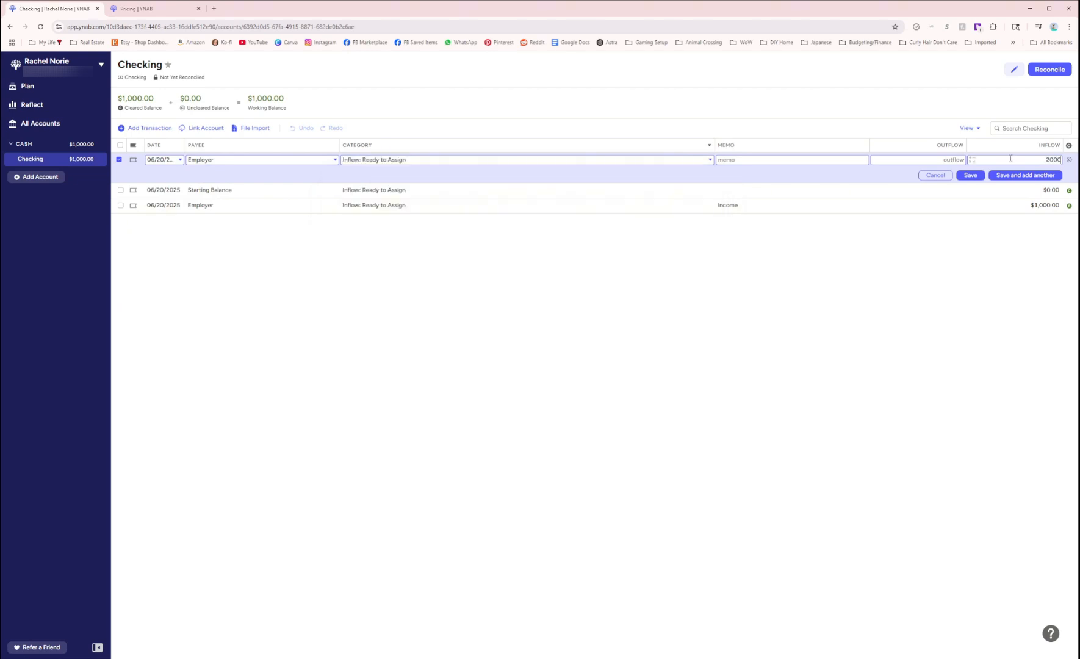
left_click(972, 177)
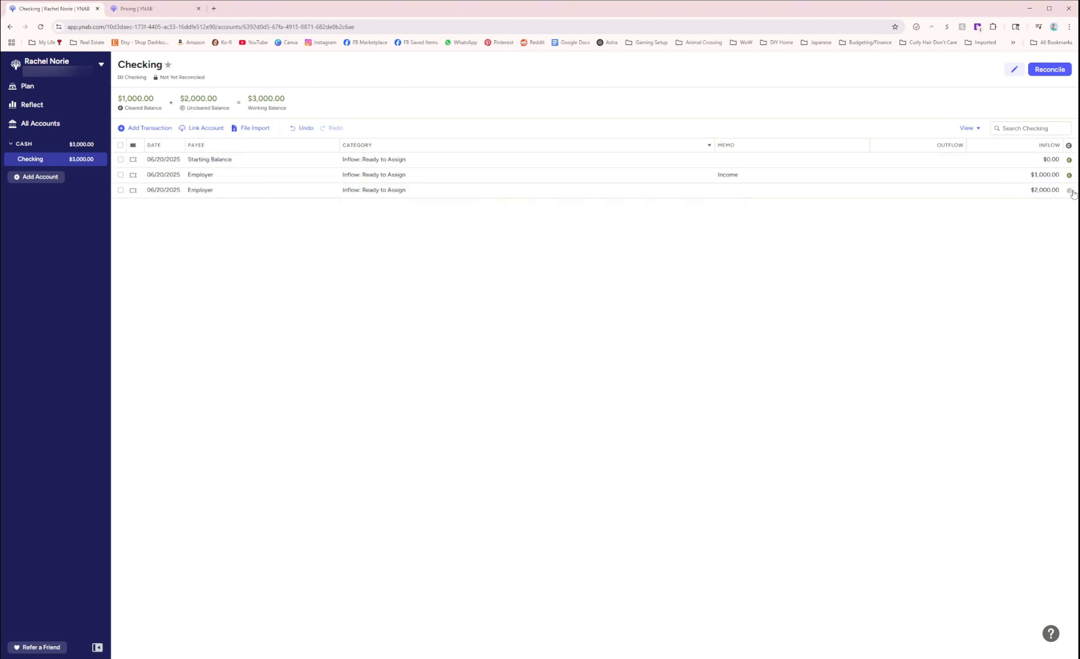
In the June 2025 plan, review the automatic and manual assigning options and auto-assign the underfunded amount to Rent/Mortgage
left_click(32, 88)
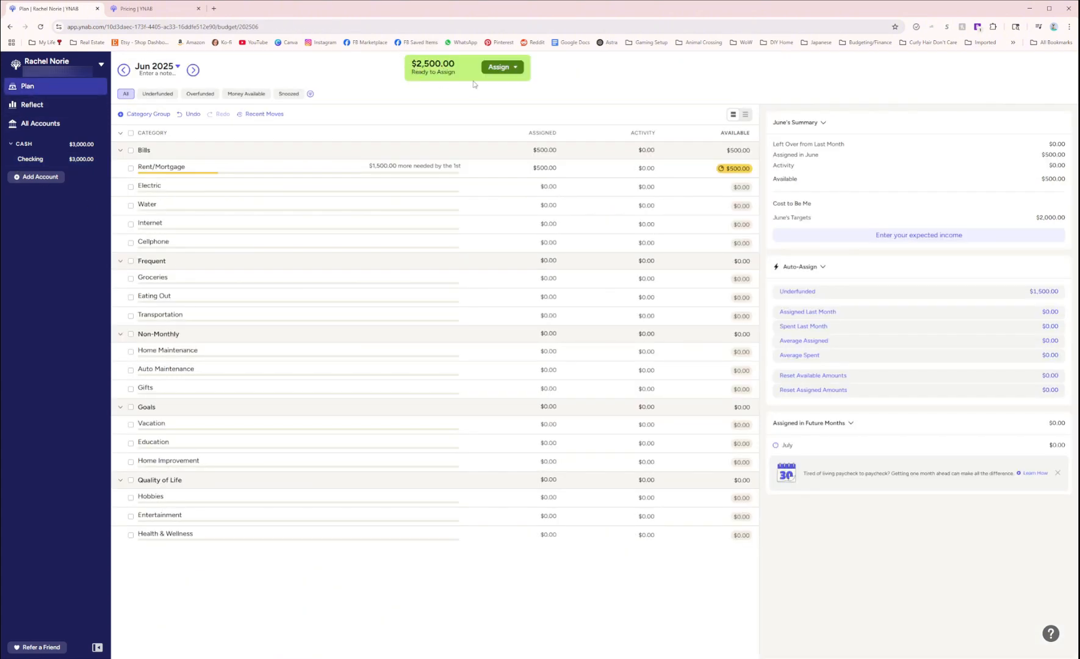
left_click(321, 170)
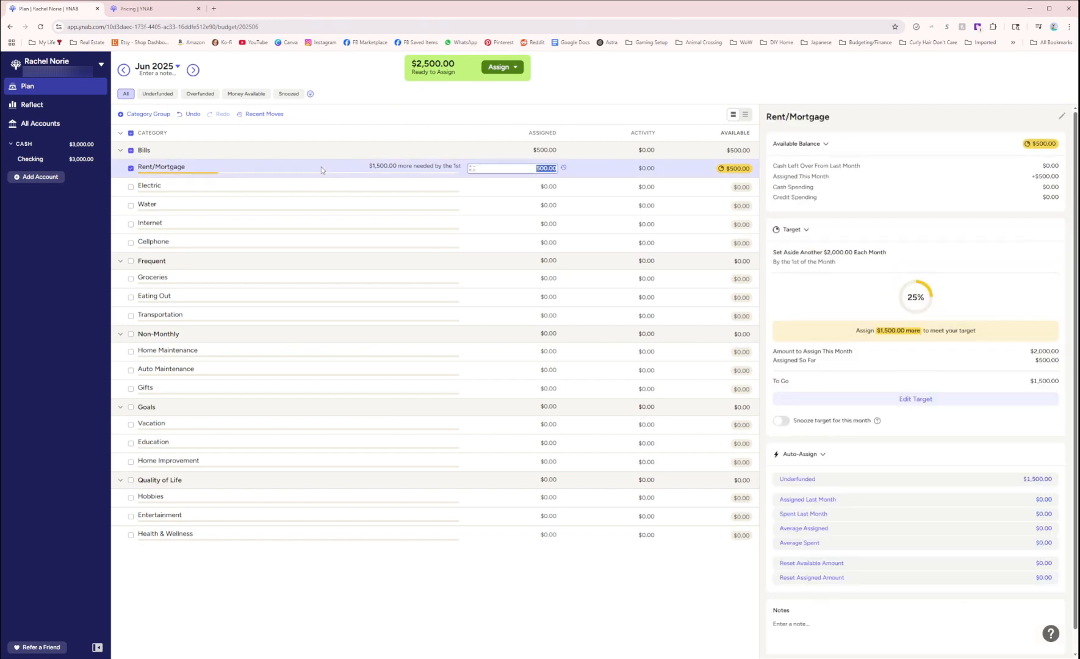
left_click(500, 68)
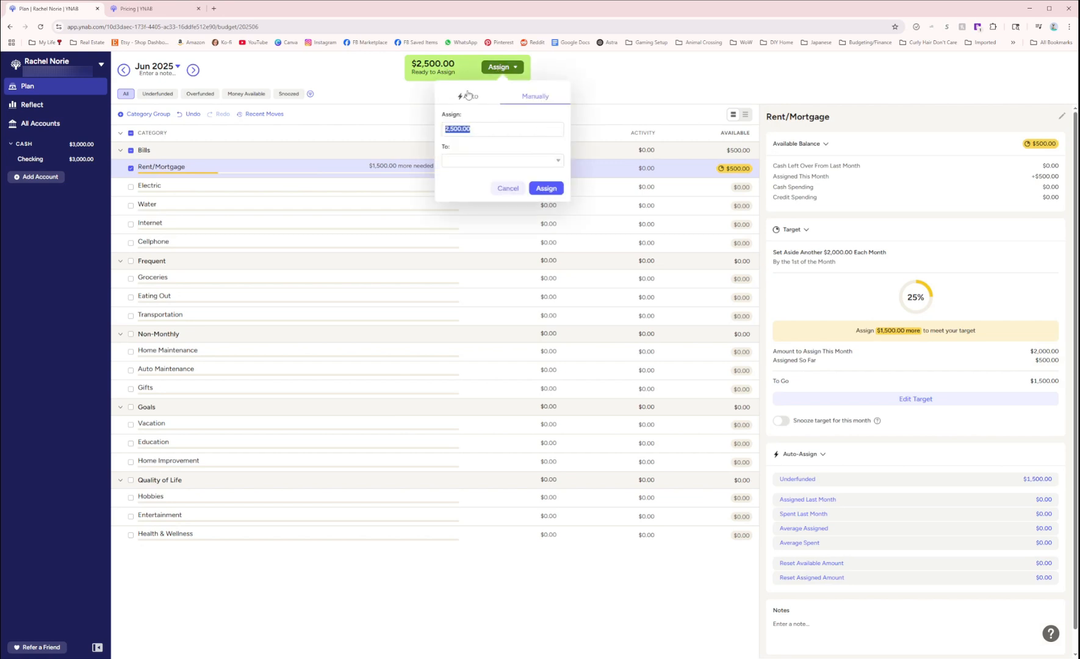
left_click(468, 96)
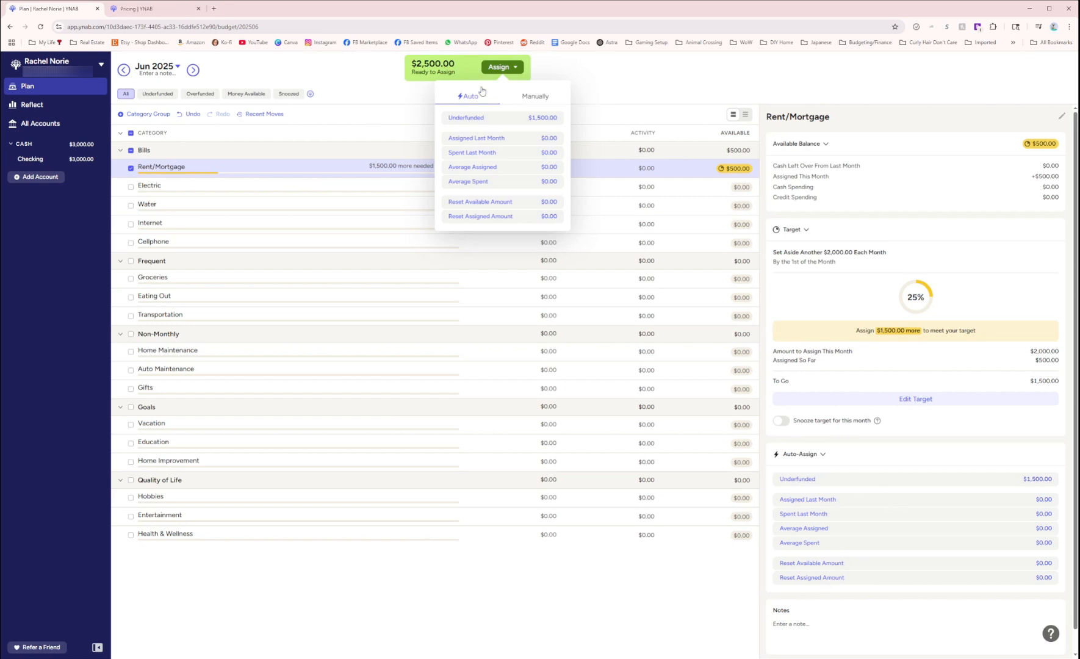
left_click(525, 97)
left_click(840, 463)
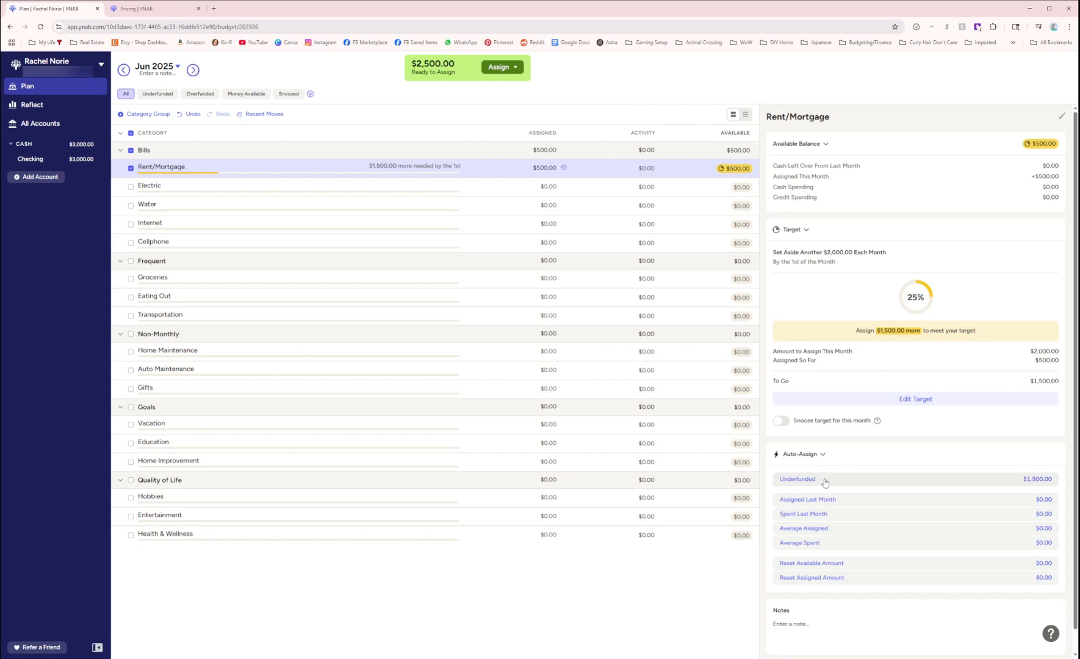
left_click(824, 483)
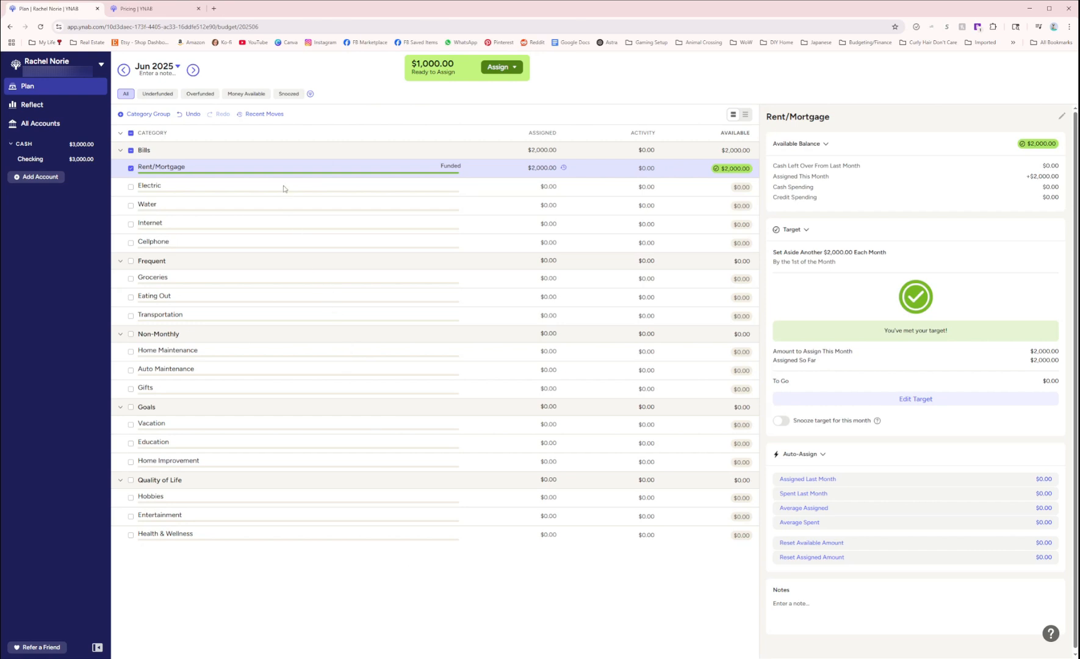
Manually assign 200 of the available money to the Groceries category
left_click(499, 67)
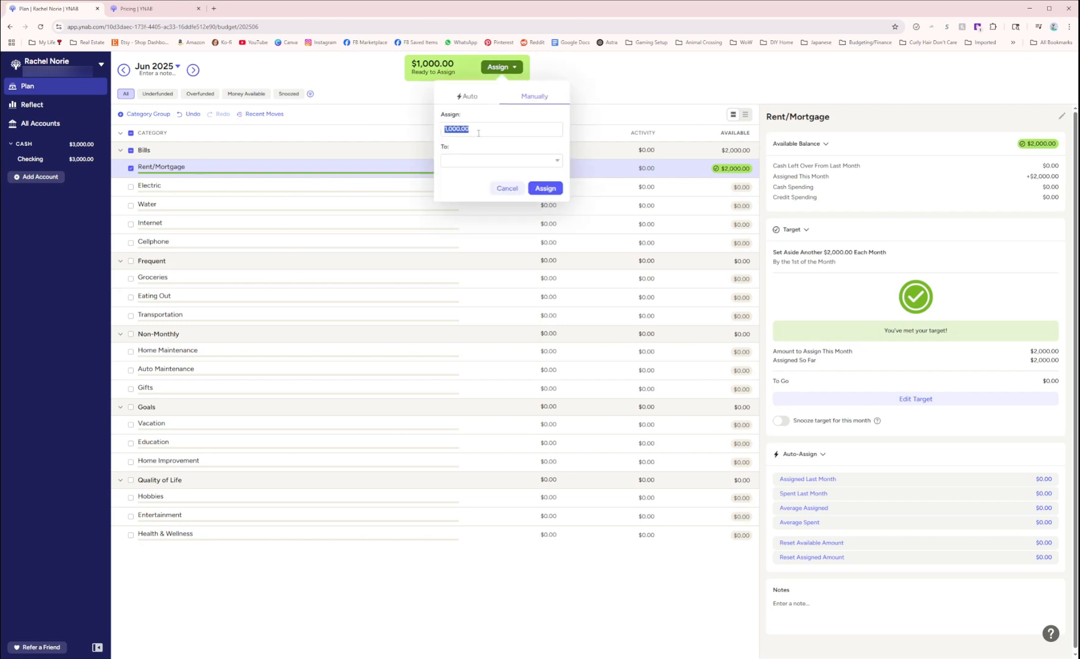
type("200")
left_click(459, 160)
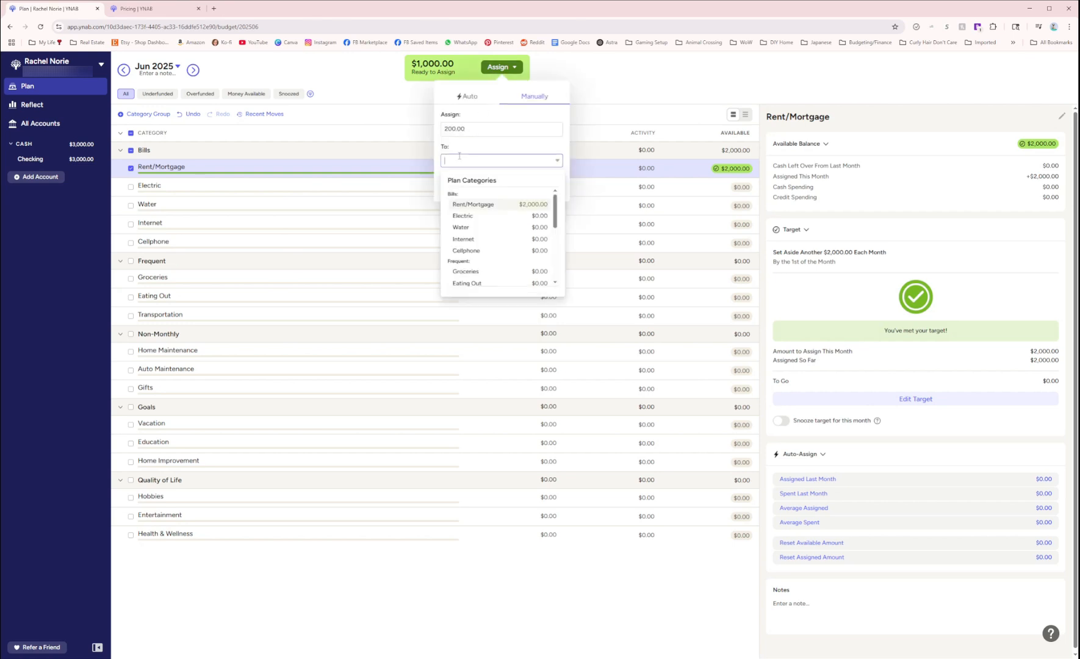
type("grocer")
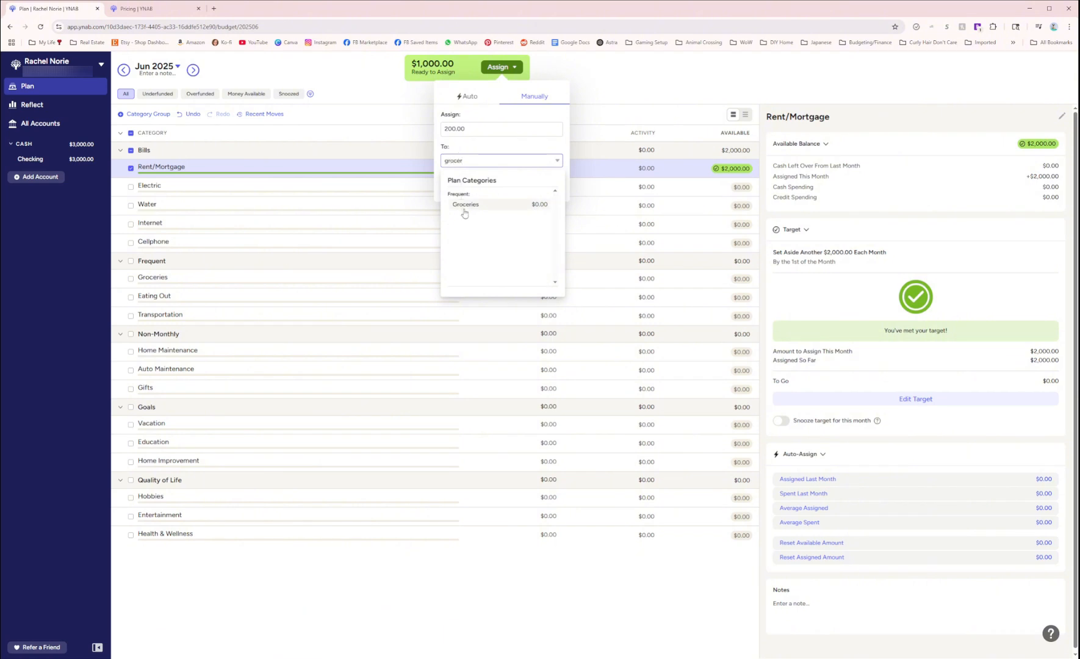
left_click(465, 205)
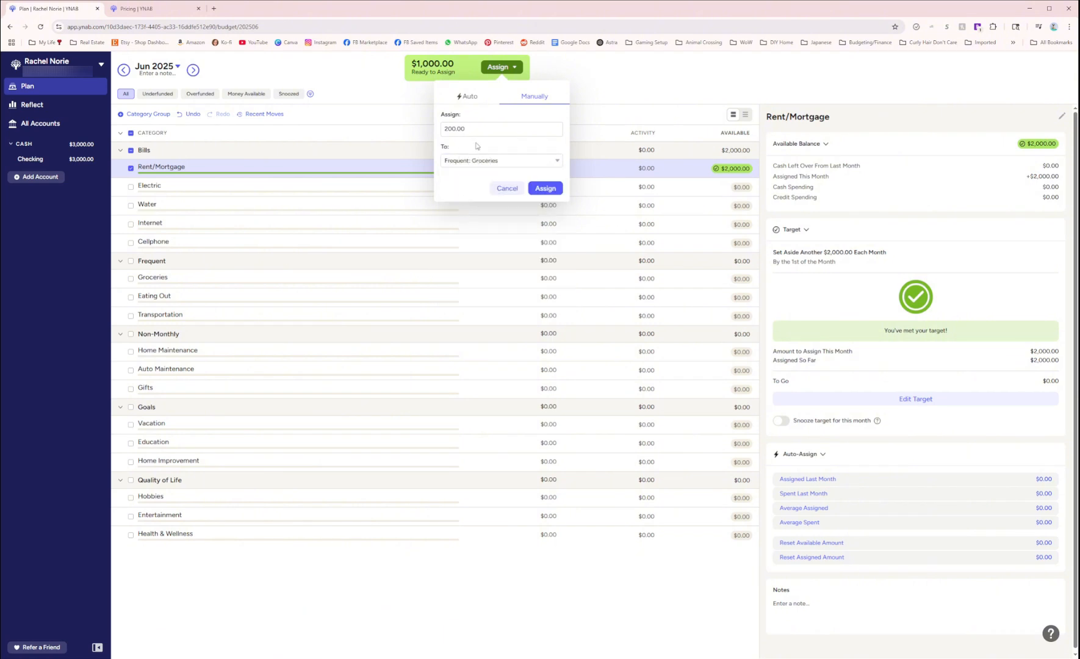
left_click(537, 189)
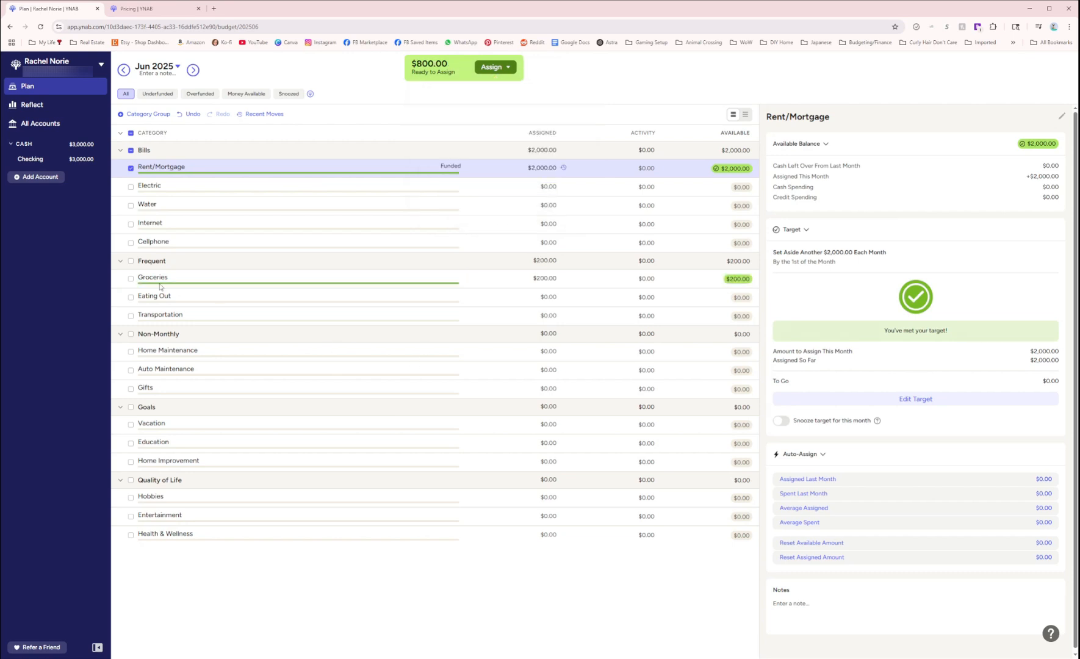
Start a new Checking transaction dated 06/20/2025 and create Grocery Store as its payee
left_click(28, 161)
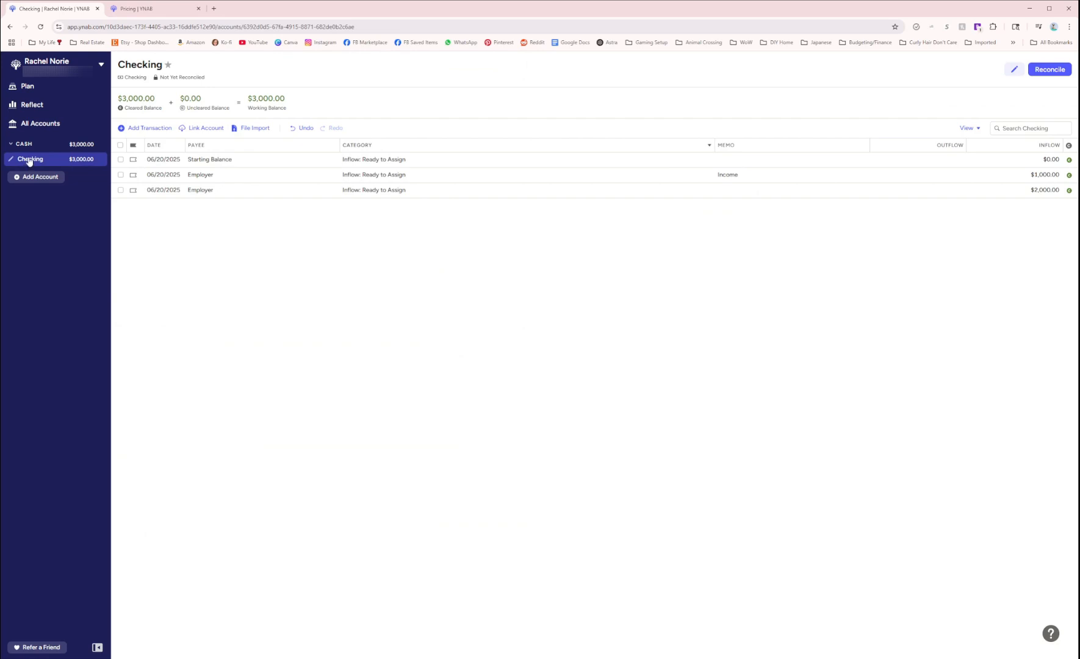
left_click(149, 128)
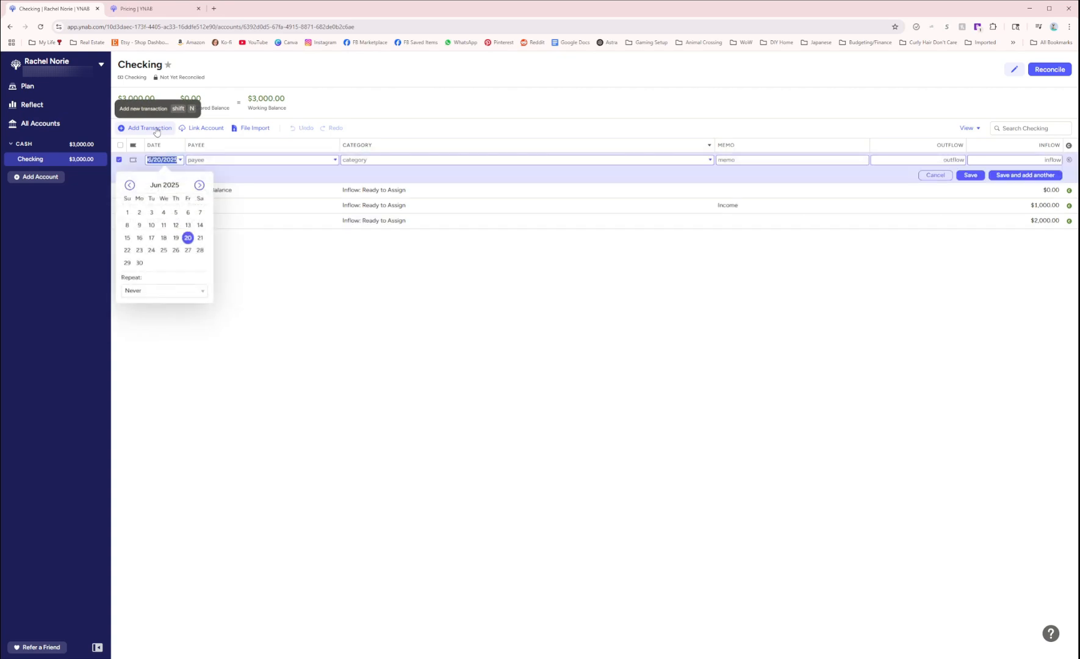
left_click(189, 240)
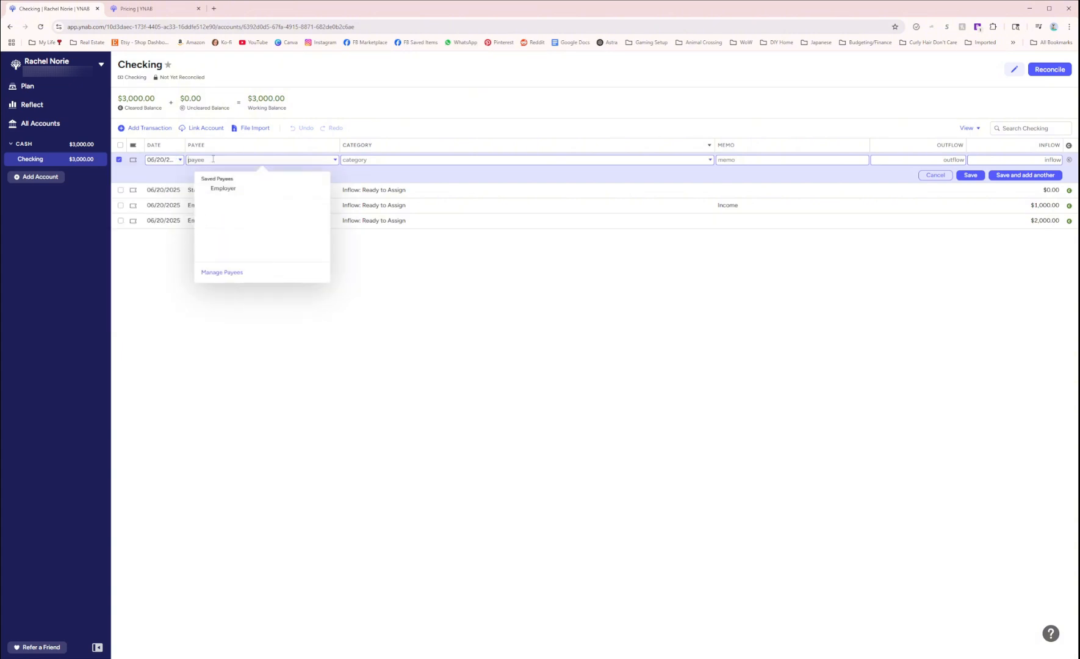
type("Groce")
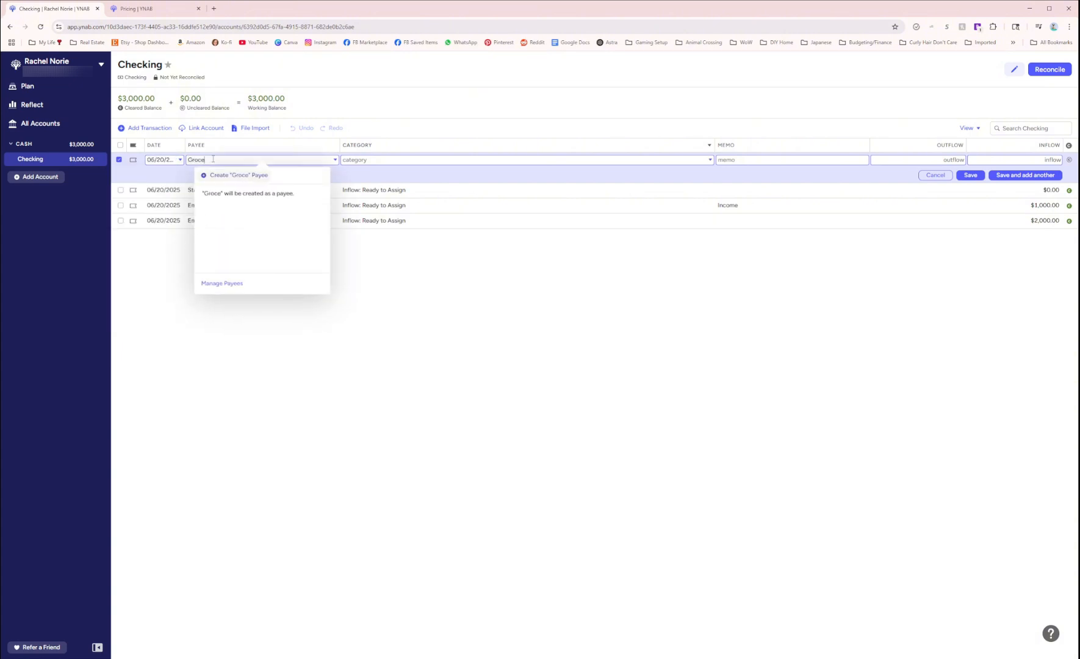
type("ry Store")
left_click(213, 177)
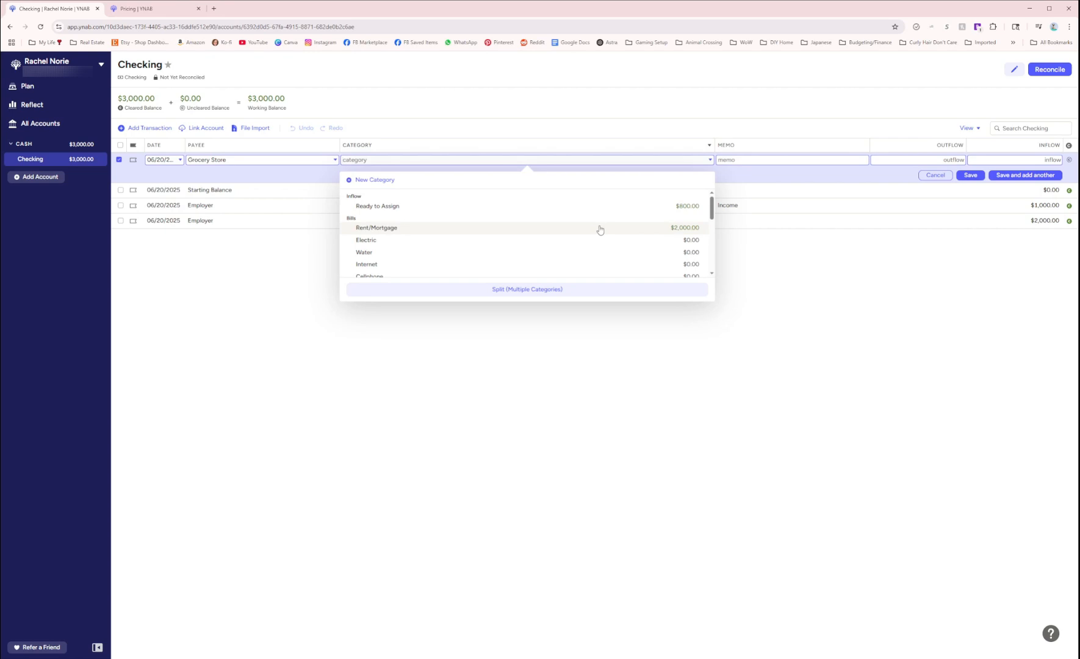
type("250")
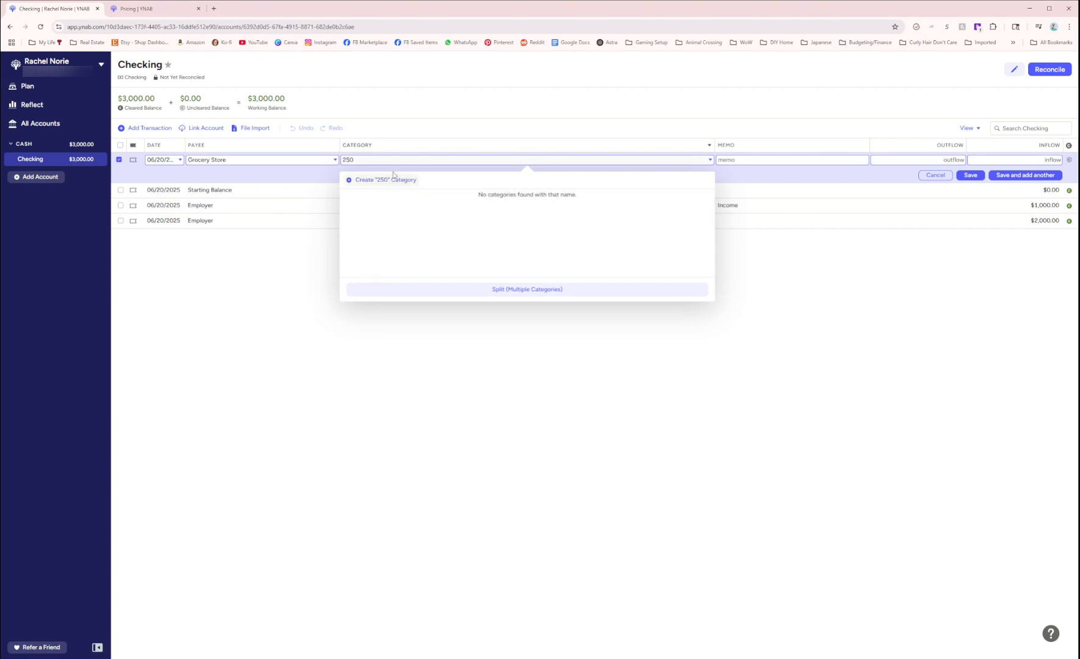
key("BackSpace")
key("BackSpace")
key("BackSpace")
Categorize the Grocery Store transaction as Groceries, set its outflow to 250.00 and save it
type("Groc")
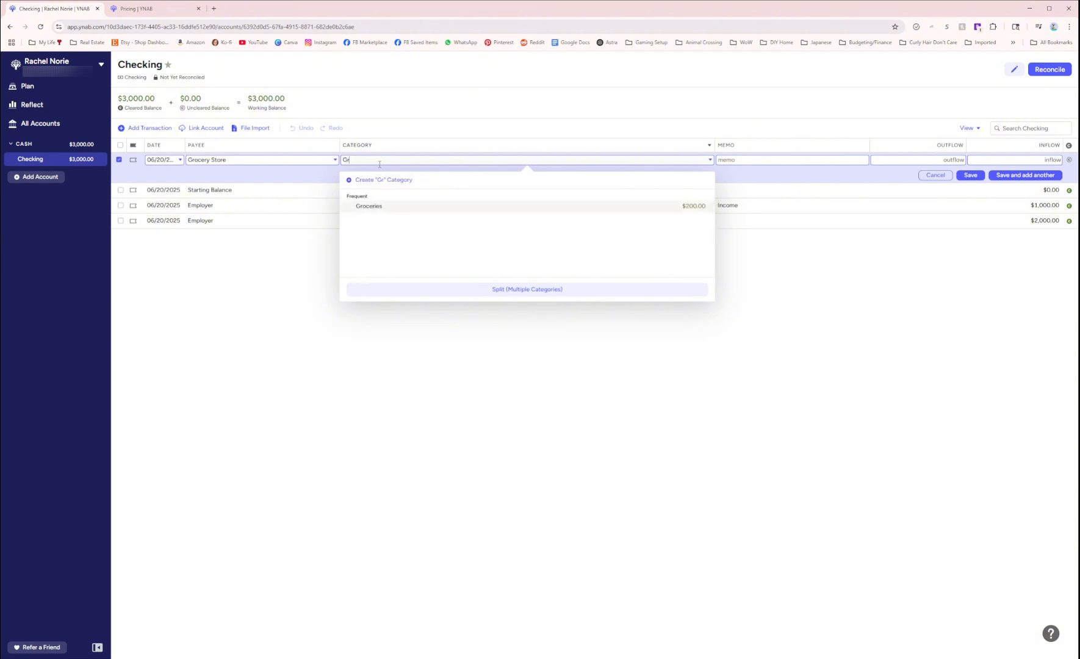
left_click(407, 207)
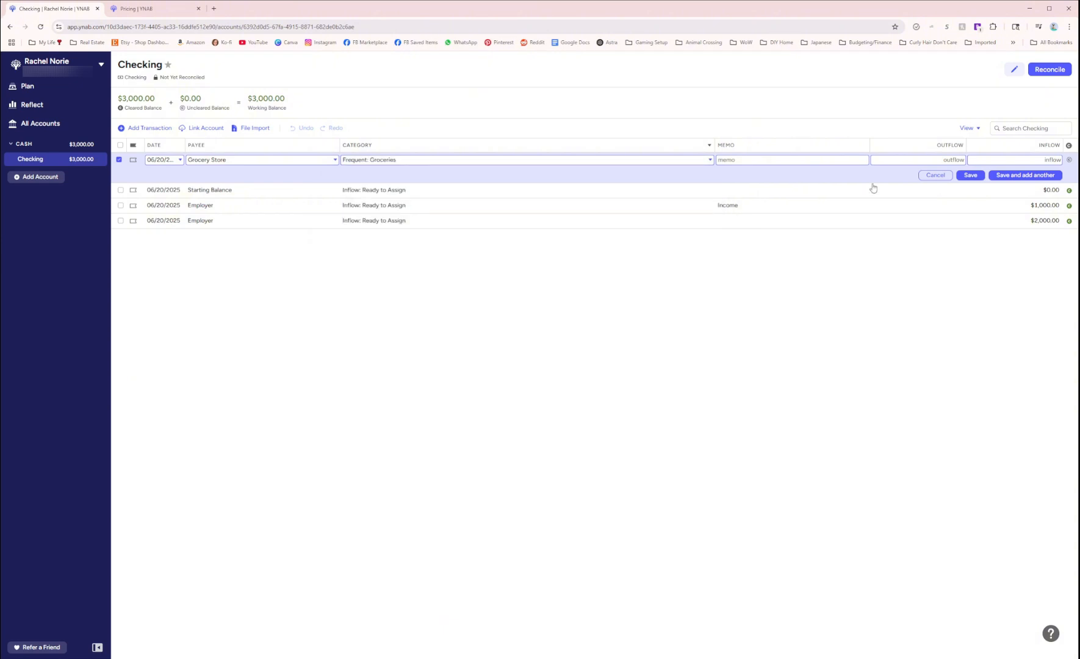
left_click(914, 158)
type("250.00")
left_click(970, 175)
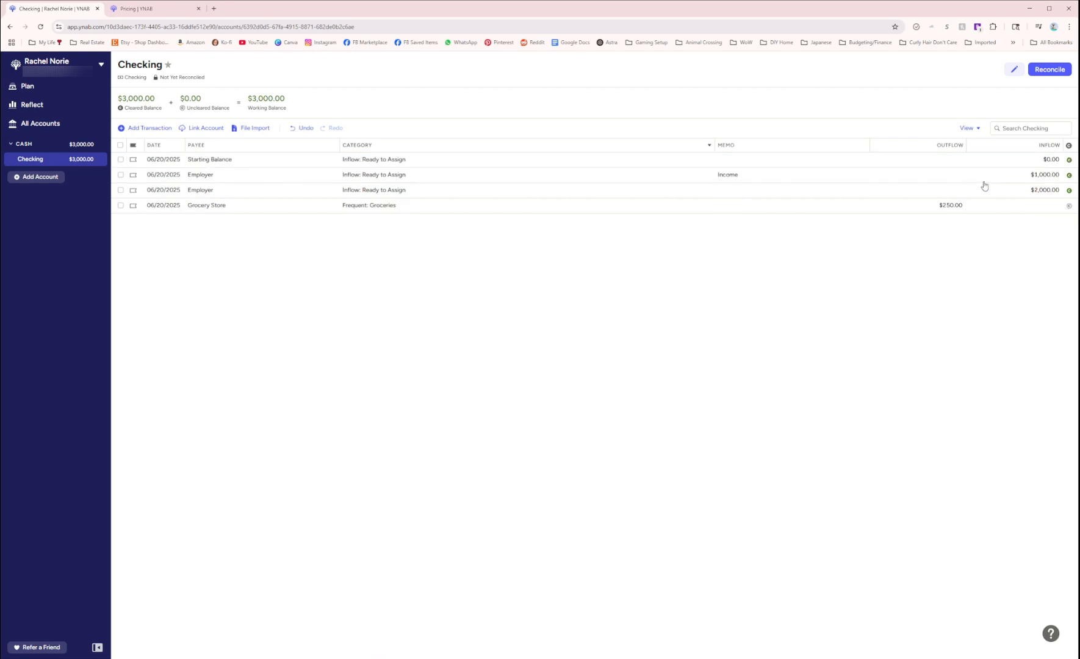
Mark the Grocery Store transaction as cleared and return to the June 2025 plan
left_click(1069, 206)
left_click(45, 90)
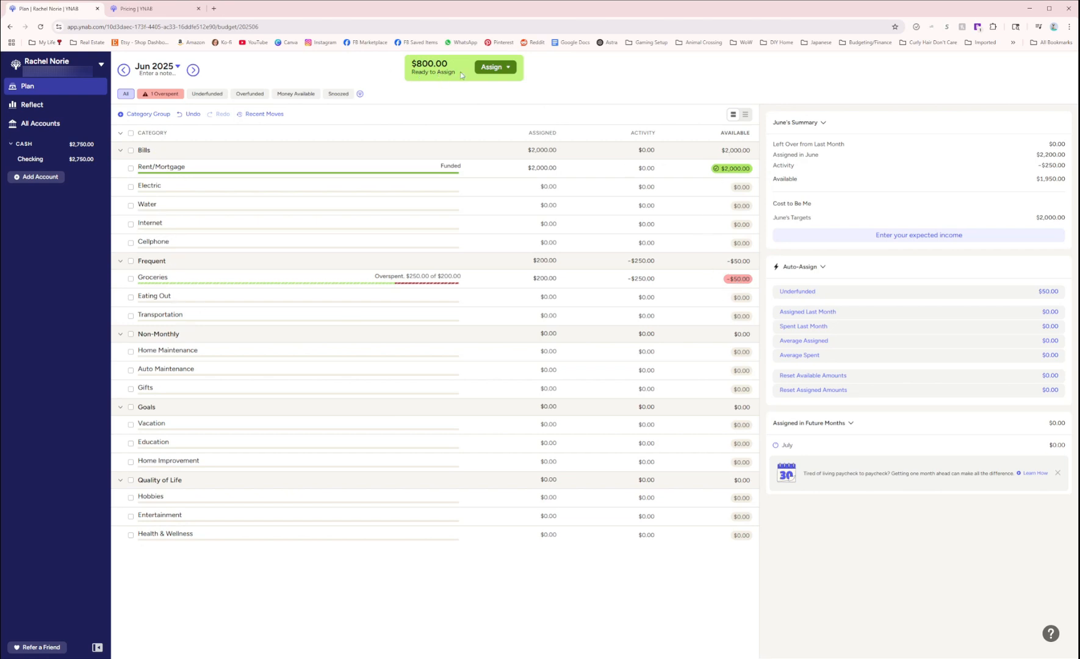
Manually assign 100 of the available money to the Eating Out category
left_click(482, 68)
type("100")
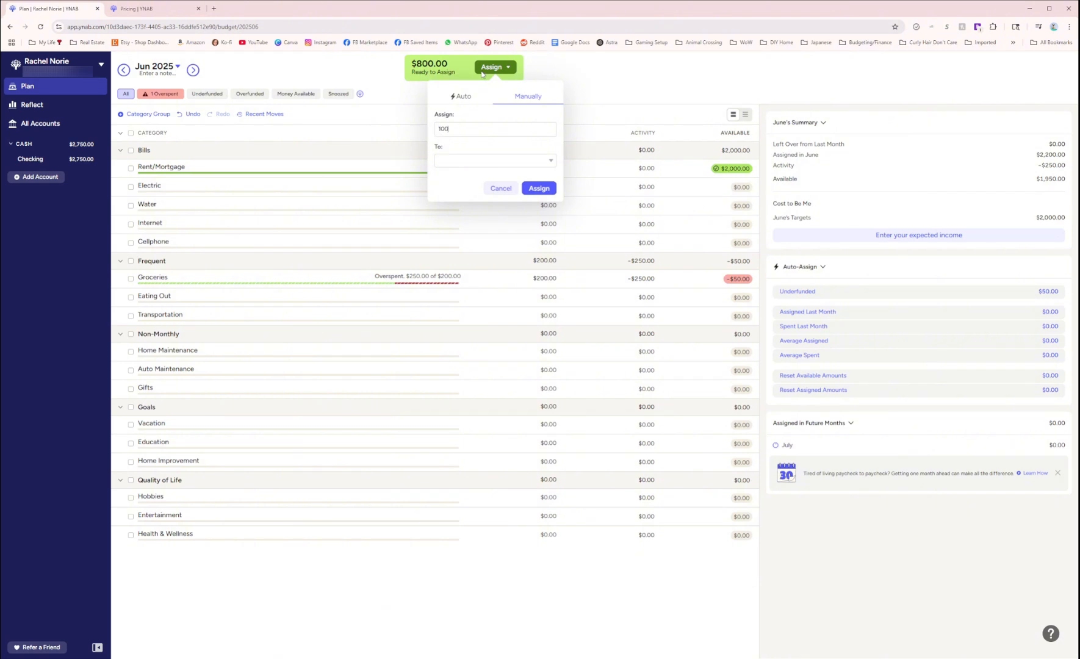
key("Tab")
type("d")
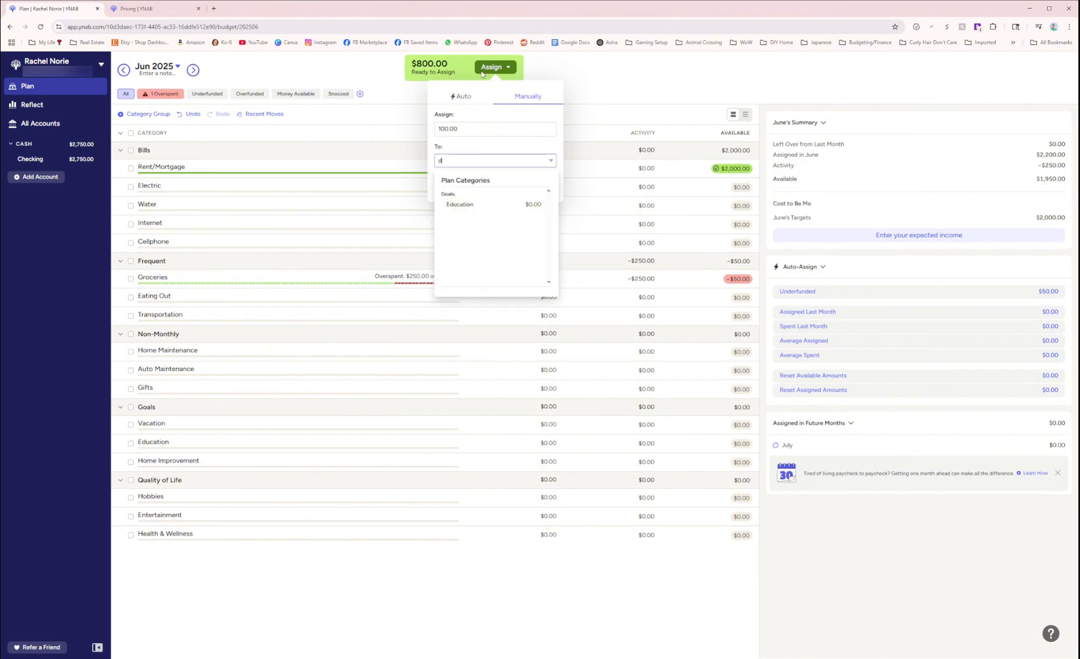
key("BackSpace")
type("eat")
left_click(476, 205)
left_click(540, 187)
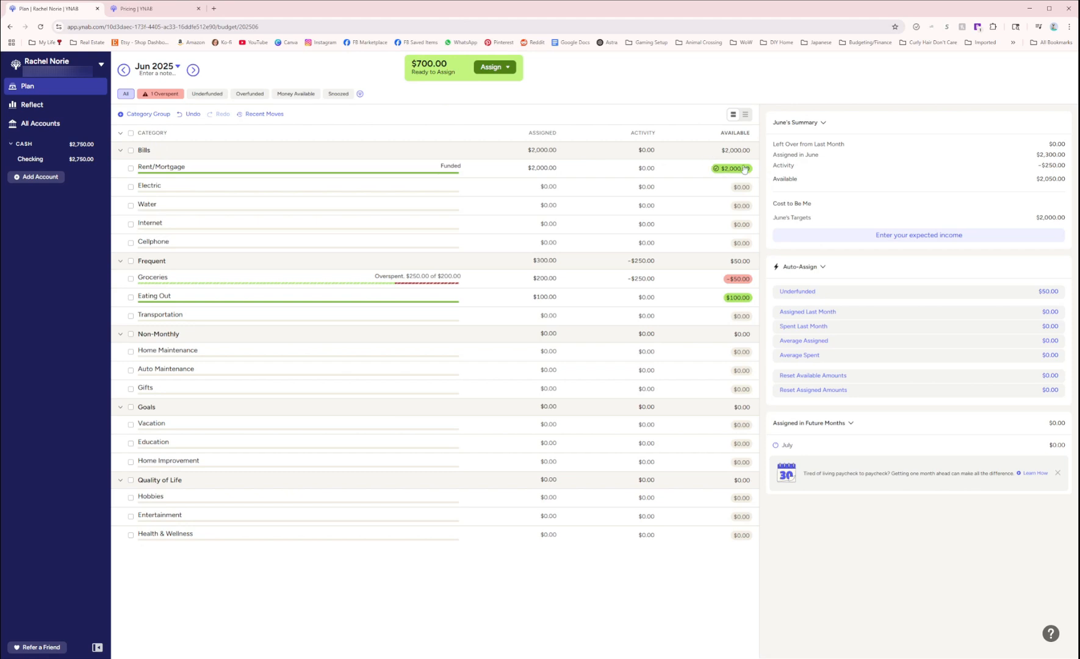
Cover the Groceries overspending with money from the Eating Out category
left_click(739, 280)
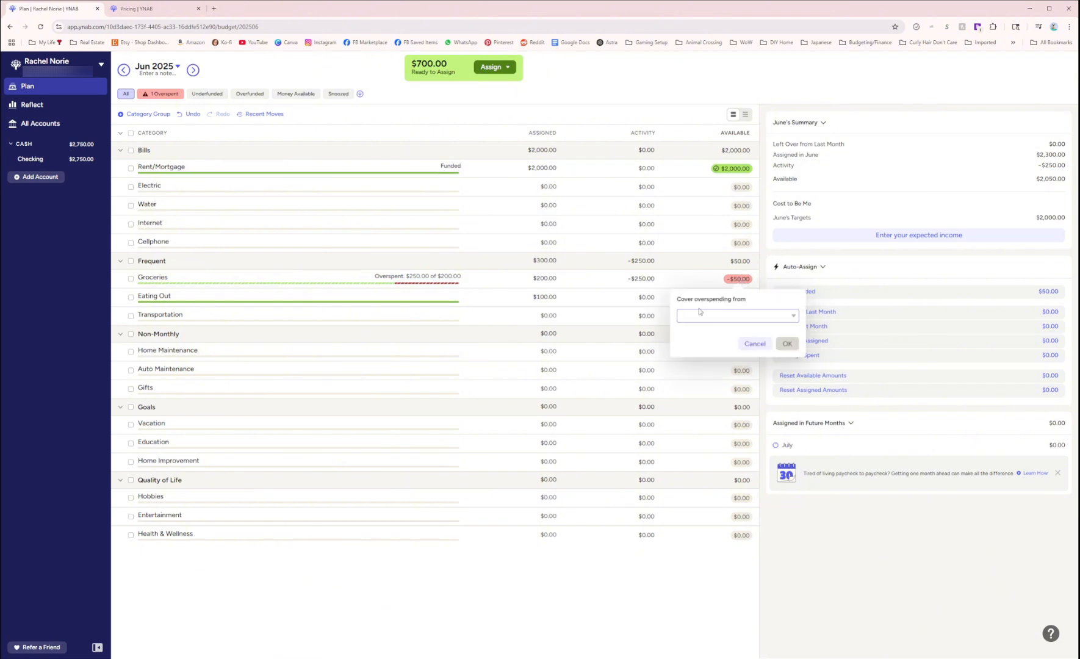
left_click(734, 315)
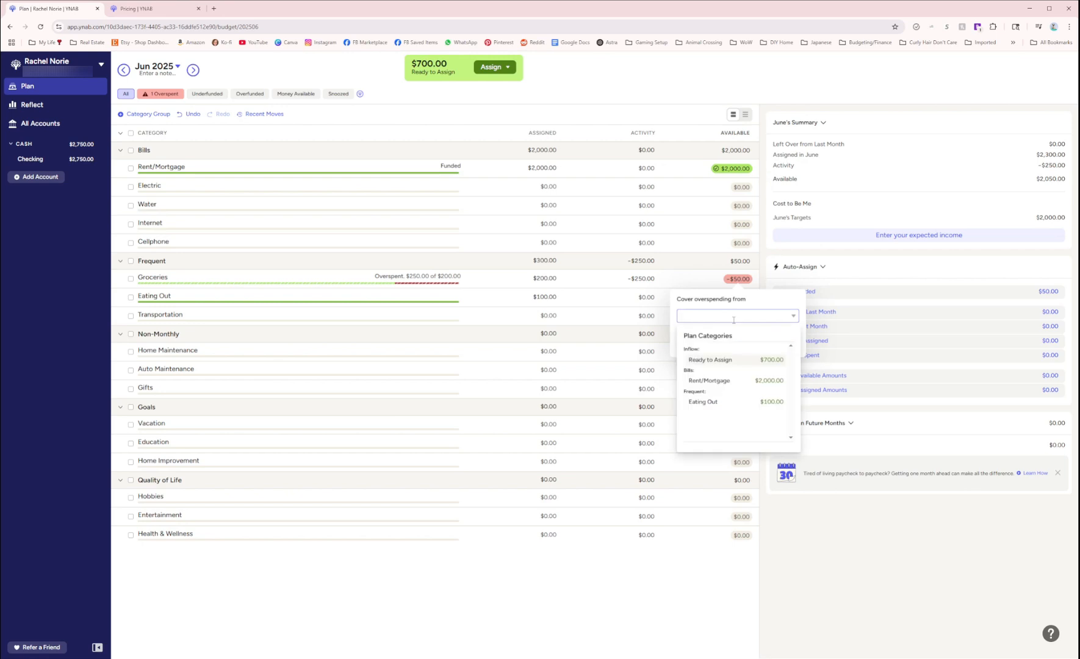
left_click(733, 402)
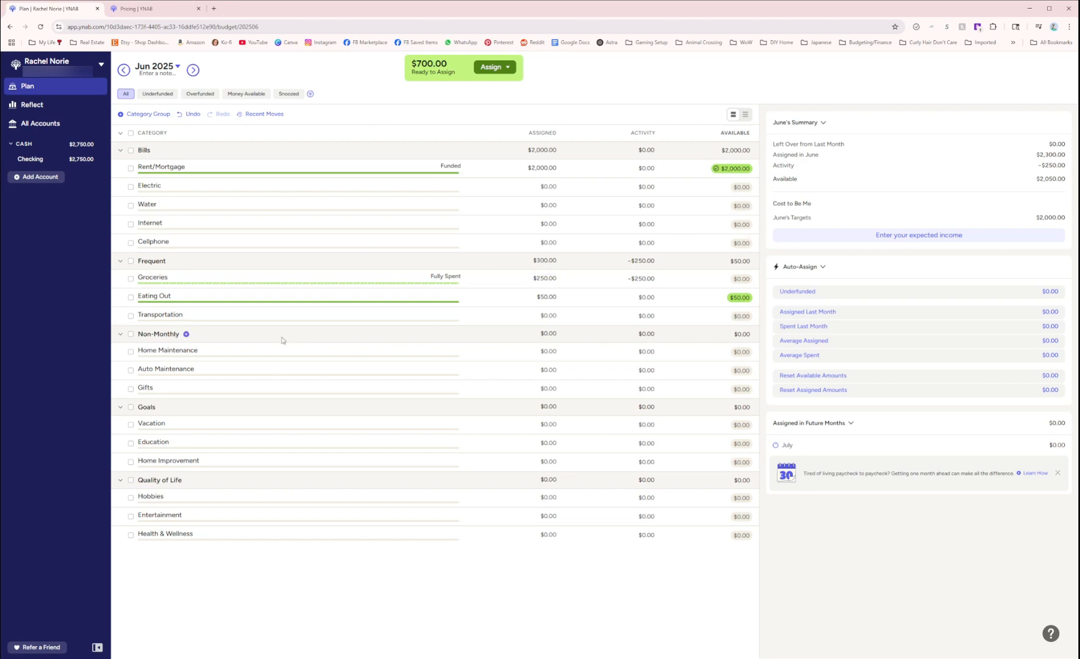
Create a category group called Variable Expenses and place it directly below the Bills group
left_click(150, 114)
type("Variab")
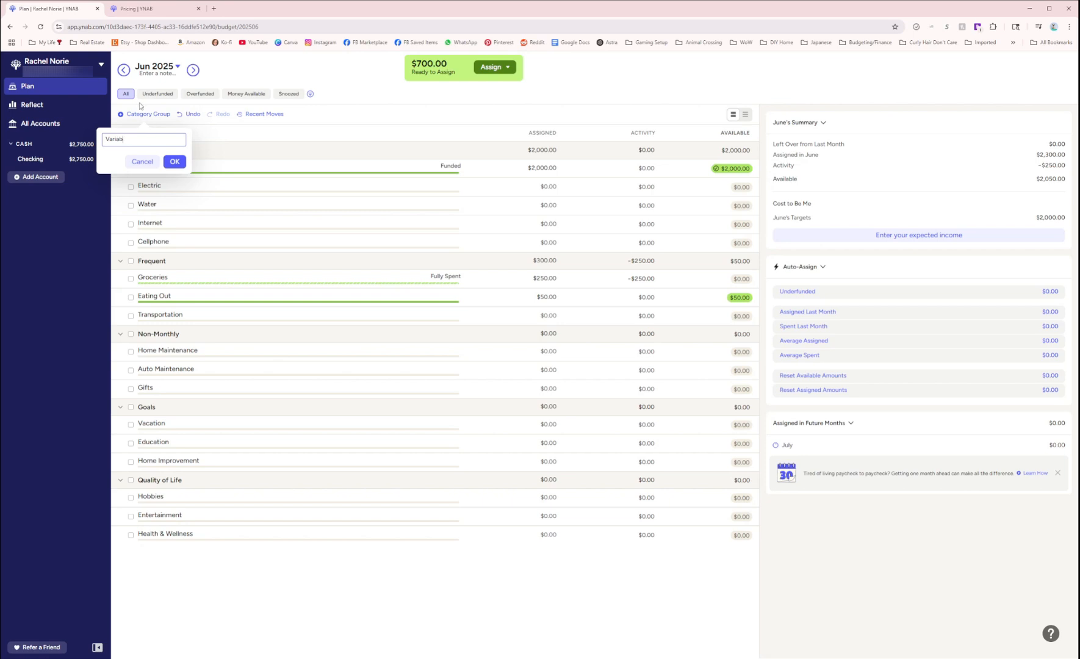
type("le Expenses")
left_click(174, 162)
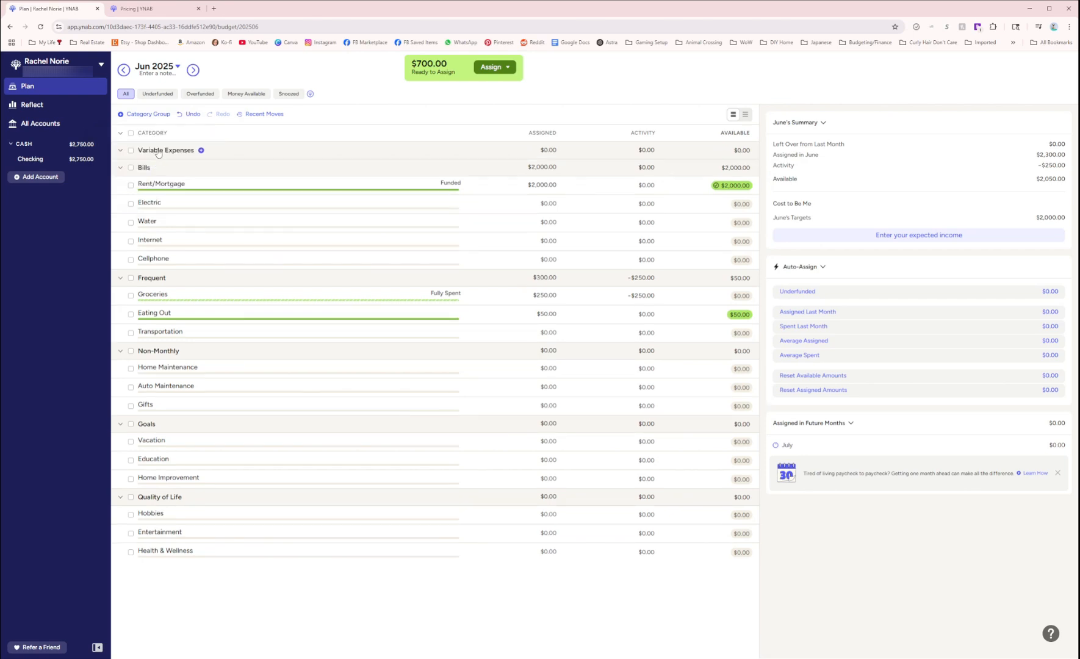
mouse_move(212, 155)
left_mouse_down()
mouse_move(210, 236)
mouse_move(229, 197)
mouse_move(224, 166)
mouse_move(210, 246)
mouse_move(213, 155)
mouse_move(206, 174)
mouse_move(218, 174)
left_mouse_up()
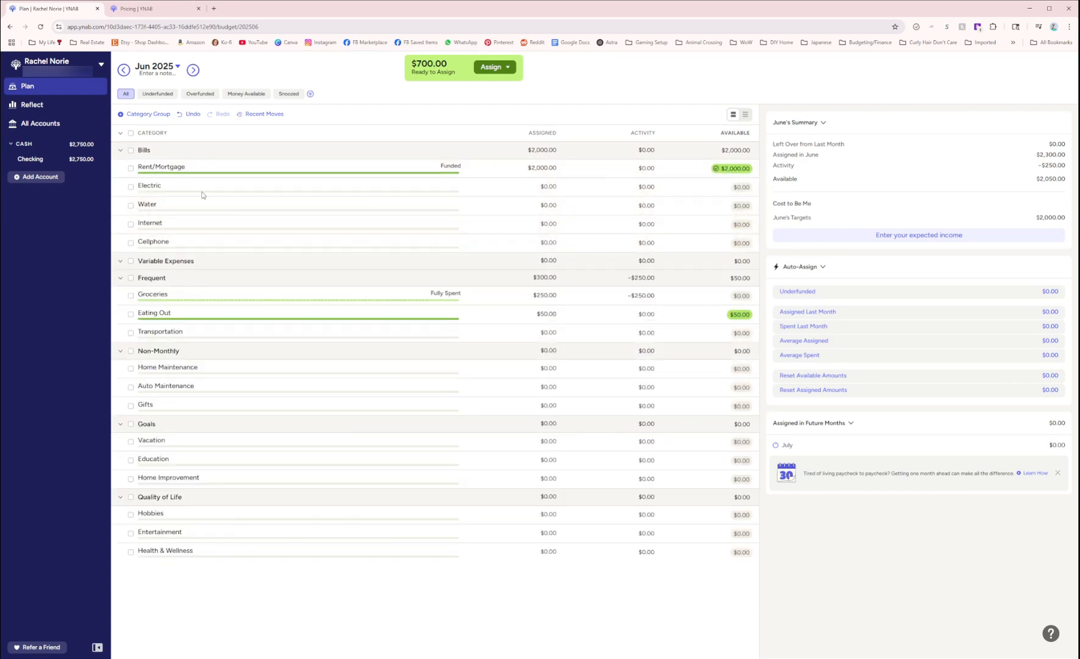
Add a Car Stuff category to the Variable Expenses group
left_click(165, 262)
left_click(164, 266)
left_click(201, 262)
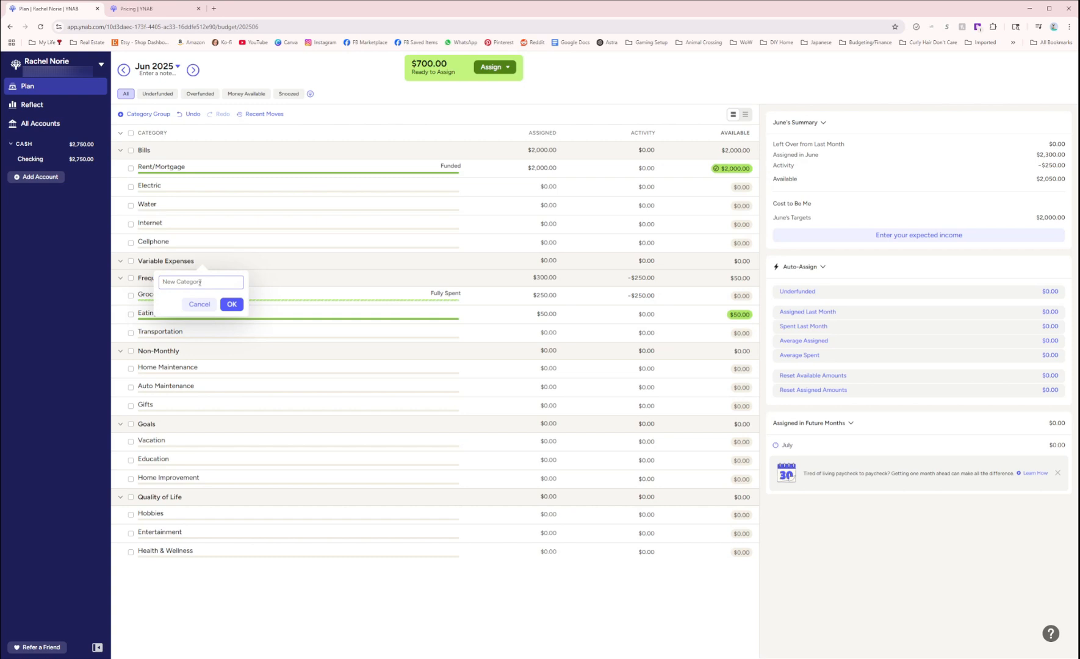
type("Car Stuff")
left_click(232, 305)
left_click(199, 263)
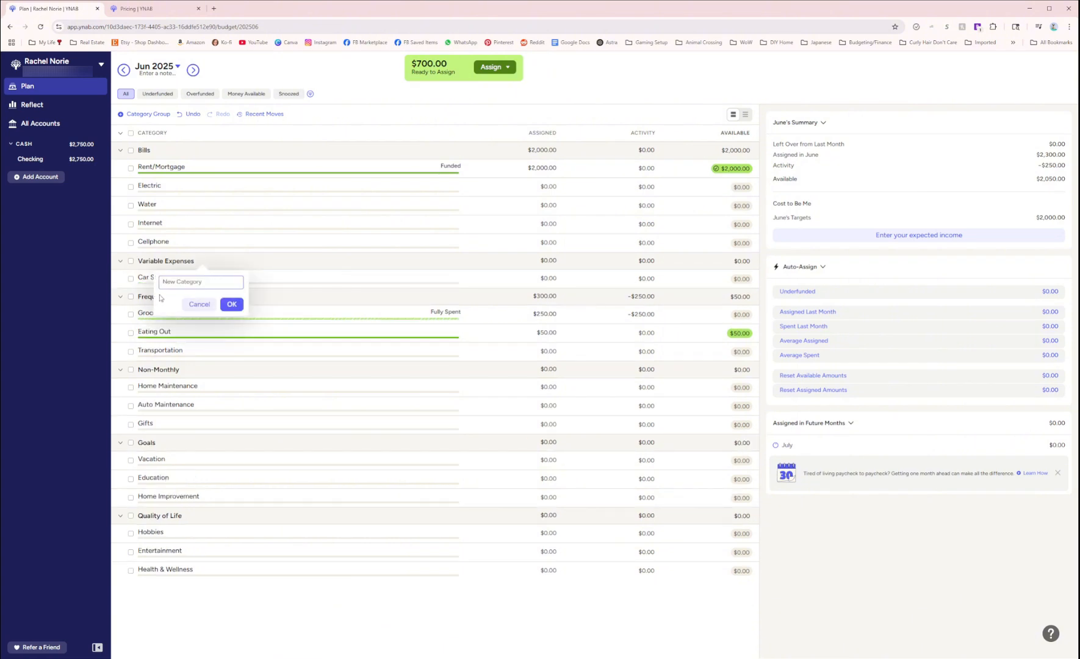
left_click(287, 287)
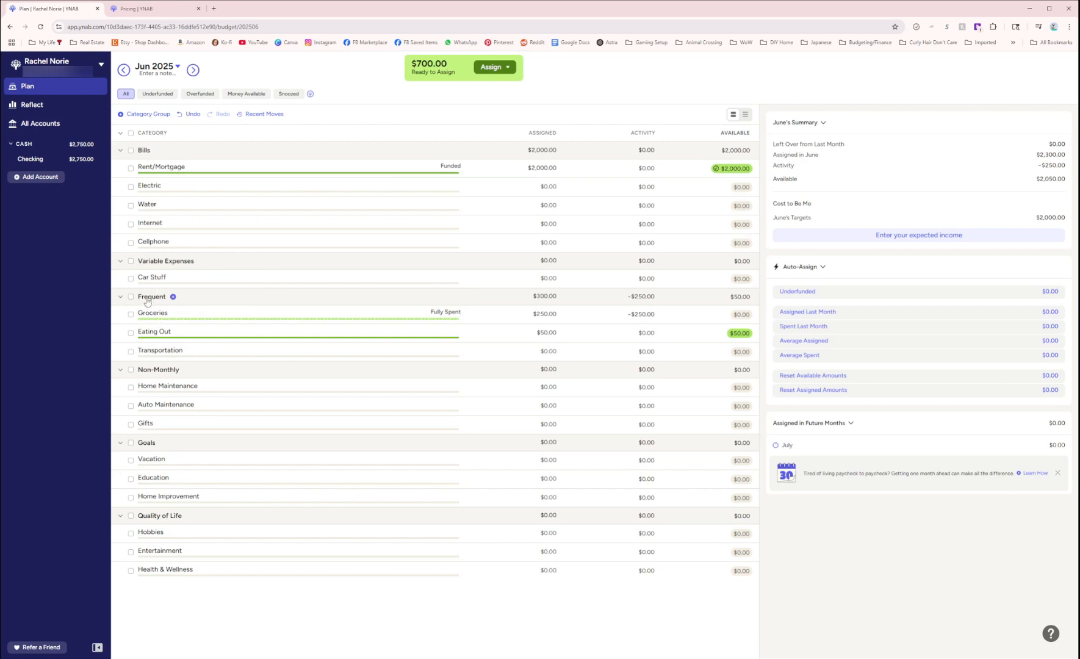
Move the Groceries and Eating Out categories from Frequent into Variable Expenses, below Car Stuff
left_click(190, 315)
left_click(191, 335)
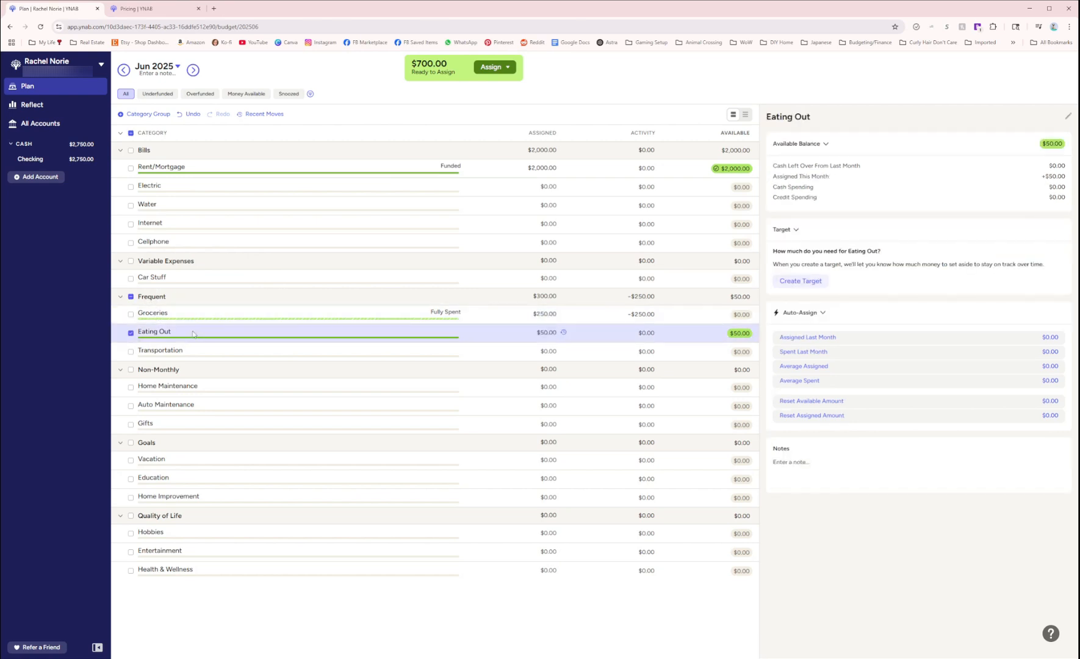
left_click_drag(191, 332, 150, 384)
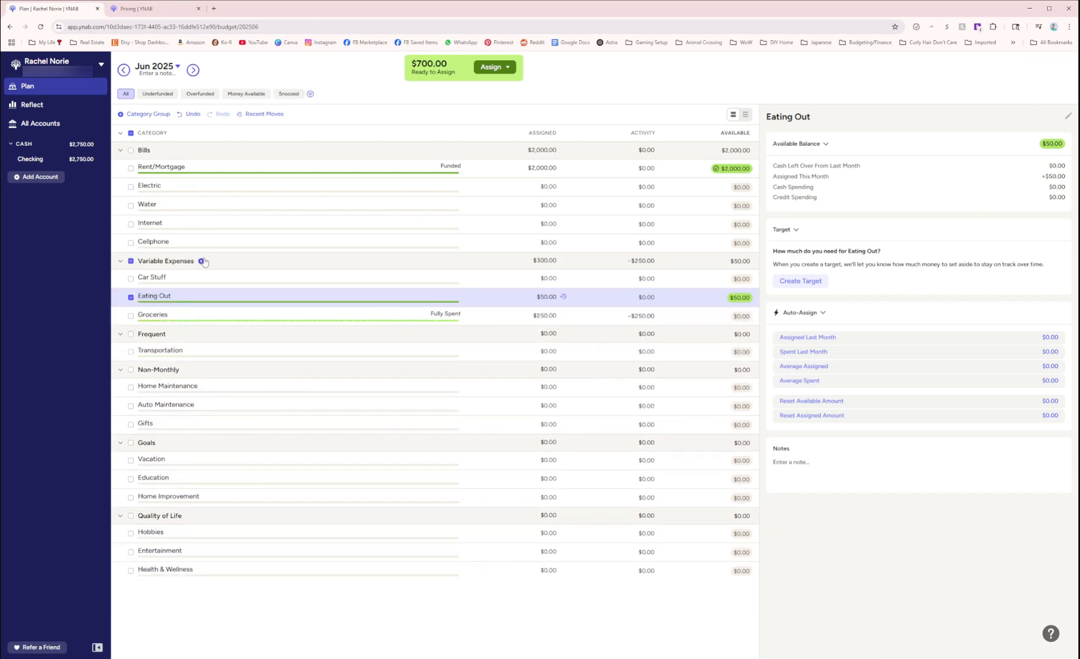
Add a Household category to the Variable Expenses group and move it below Groceries
left_click(202, 262)
type("Pe")
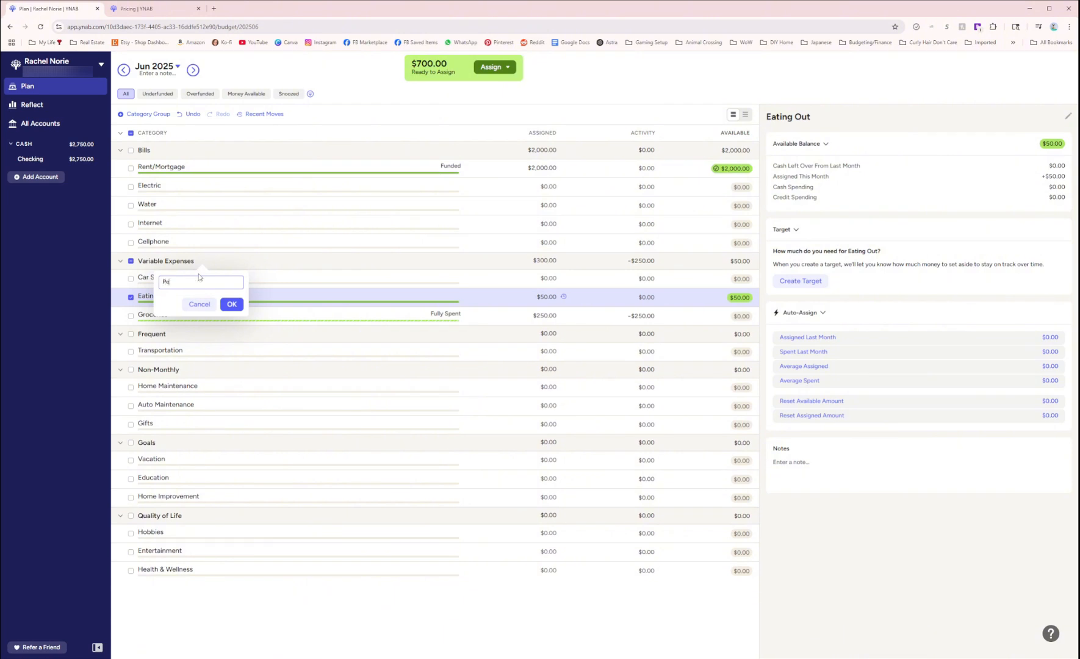
key("BackSpace")
key("BackSpace")
type("Household")
left_click(232, 304)
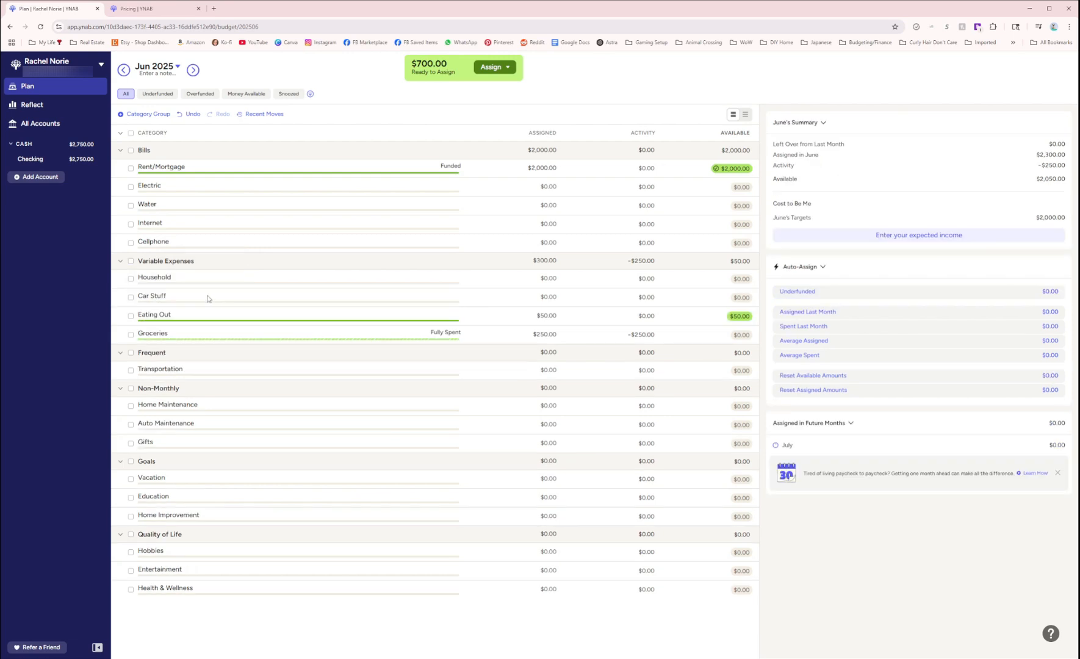
left_click_drag(190, 283, 196, 335)
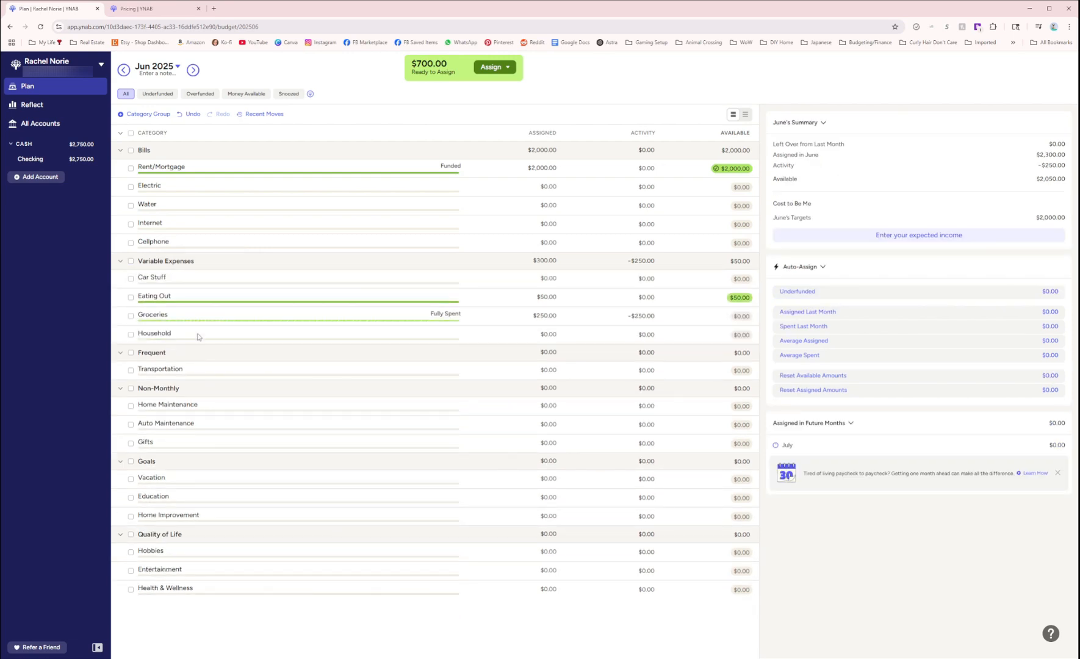
Add Pets and Misc categories to Variable Expenses and order them below Household, with Misc last
left_click(200, 261)
type("Pets")
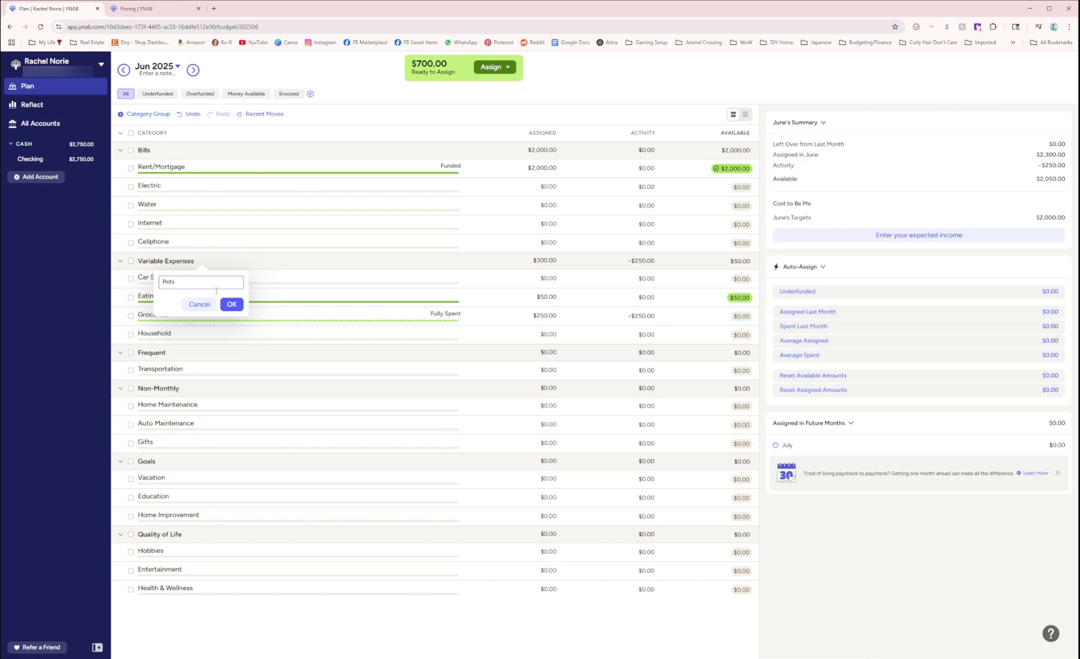
left_click(232, 304)
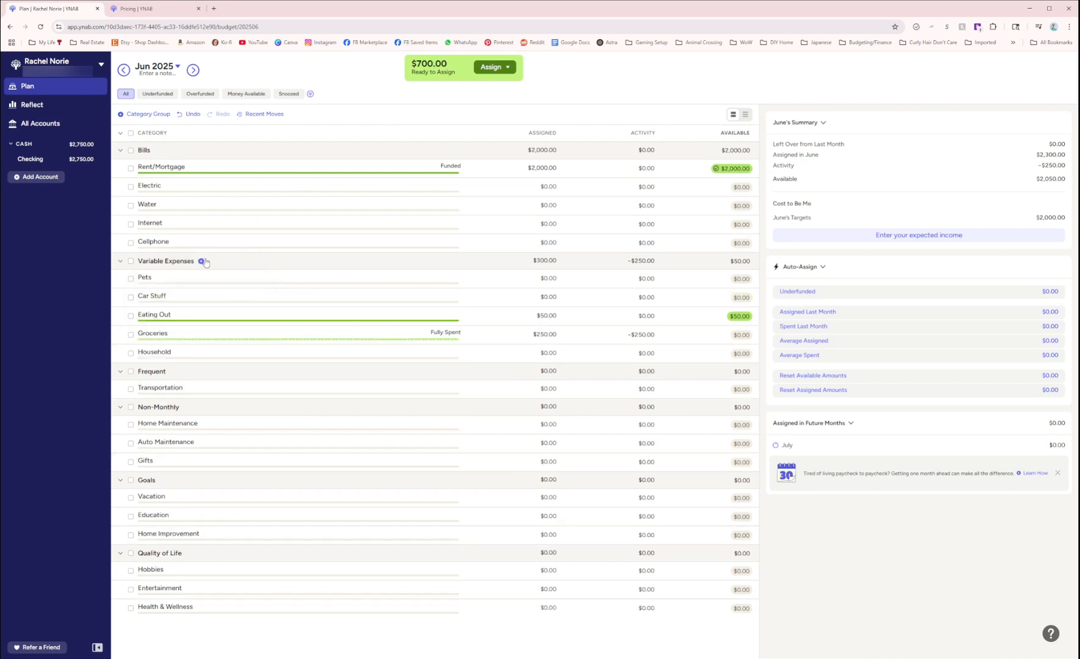
left_click(201, 261)
type("Mi")
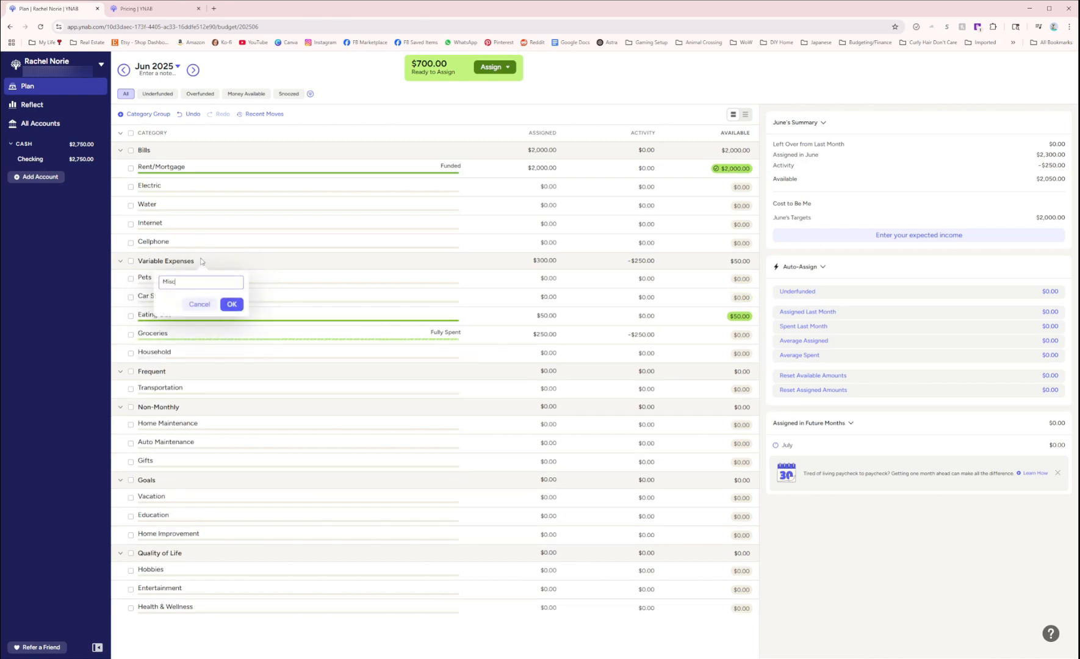
type("sc")
left_click(238, 307)
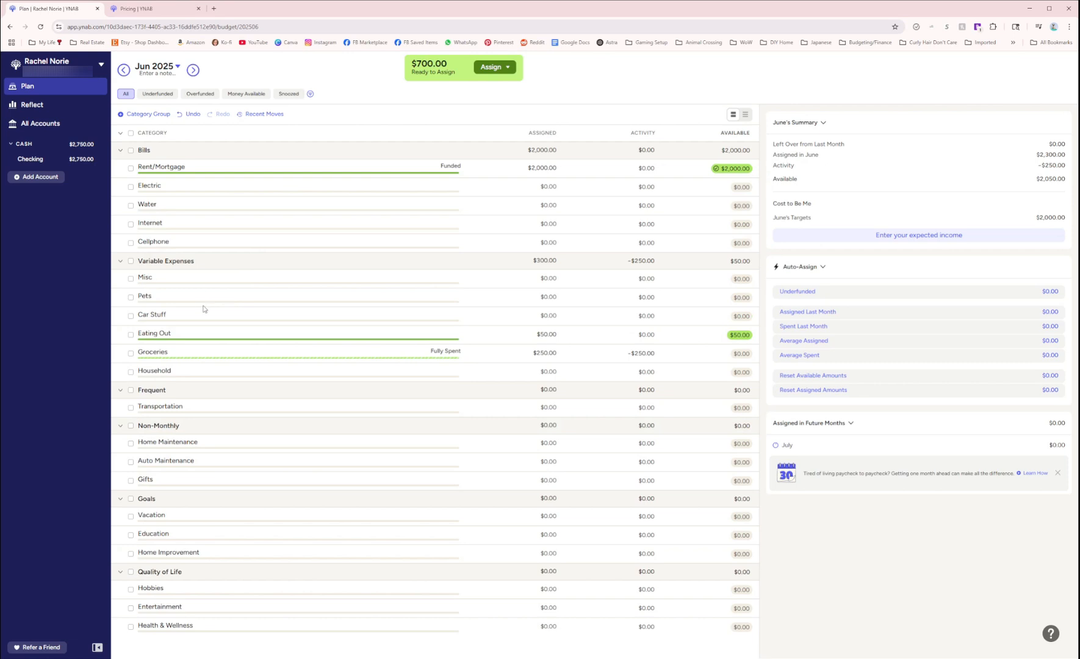
left_click_drag(205, 298, 208, 373)
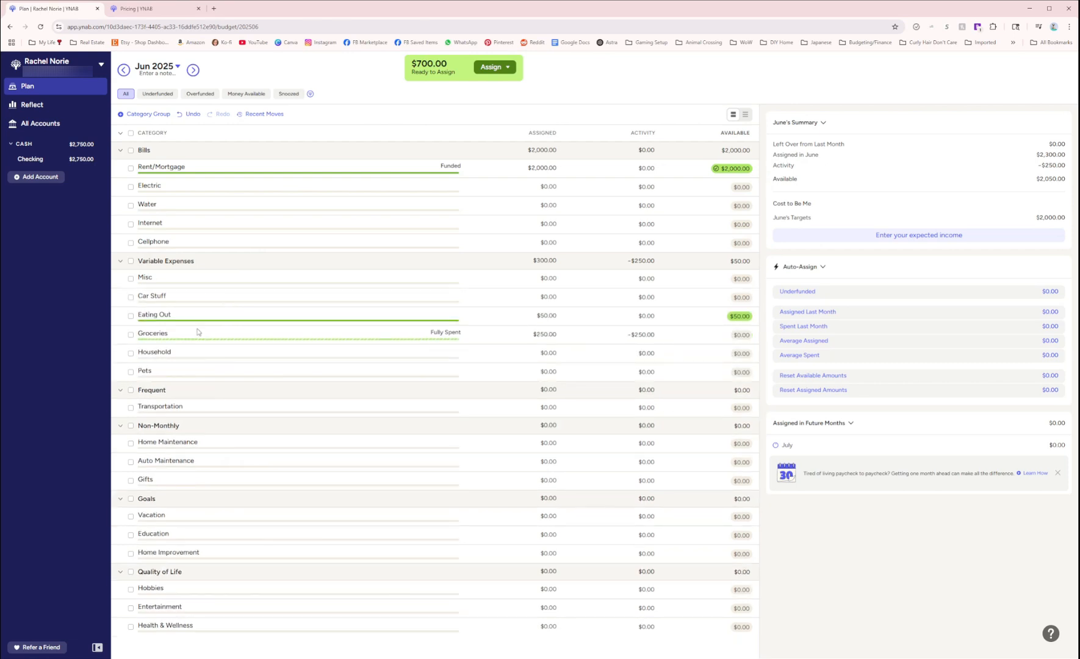
left_click_drag(182, 281, 186, 395)
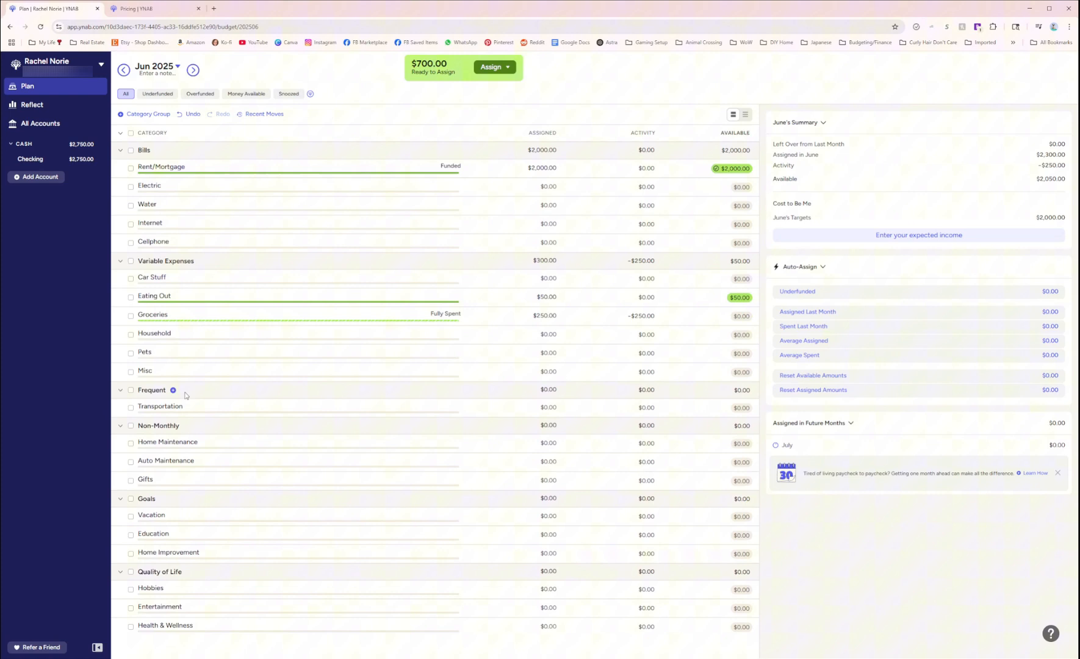
Collapse the Frequent, Non-Monthly, Goals and Quality of Life category groups
left_click(120, 393)
left_click(120, 406)
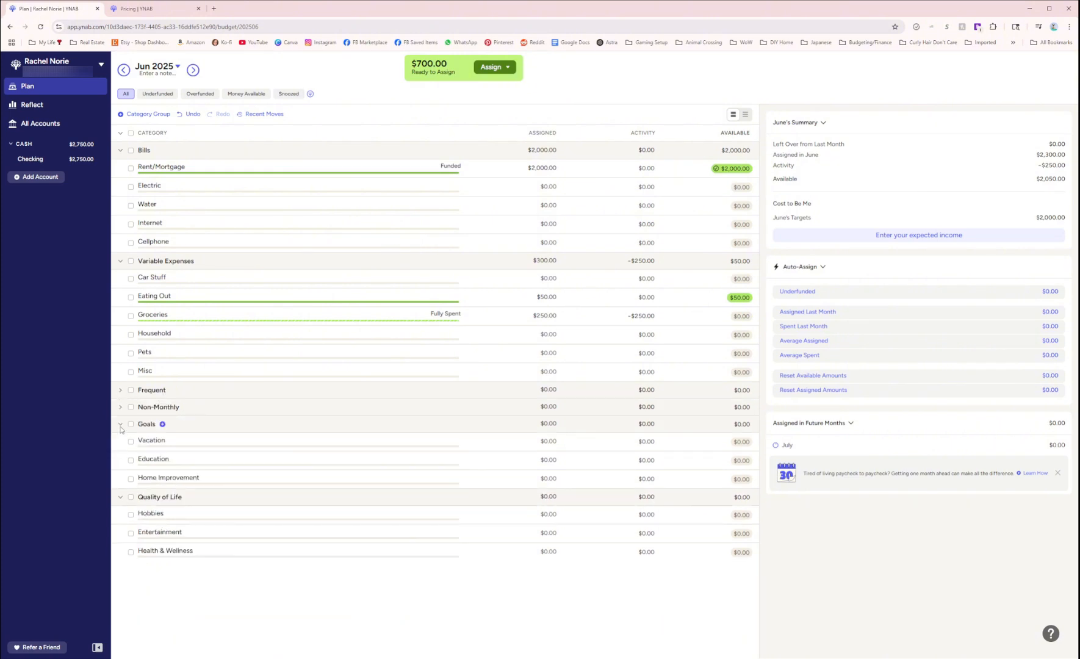
left_click(121, 496)
left_click(120, 424)
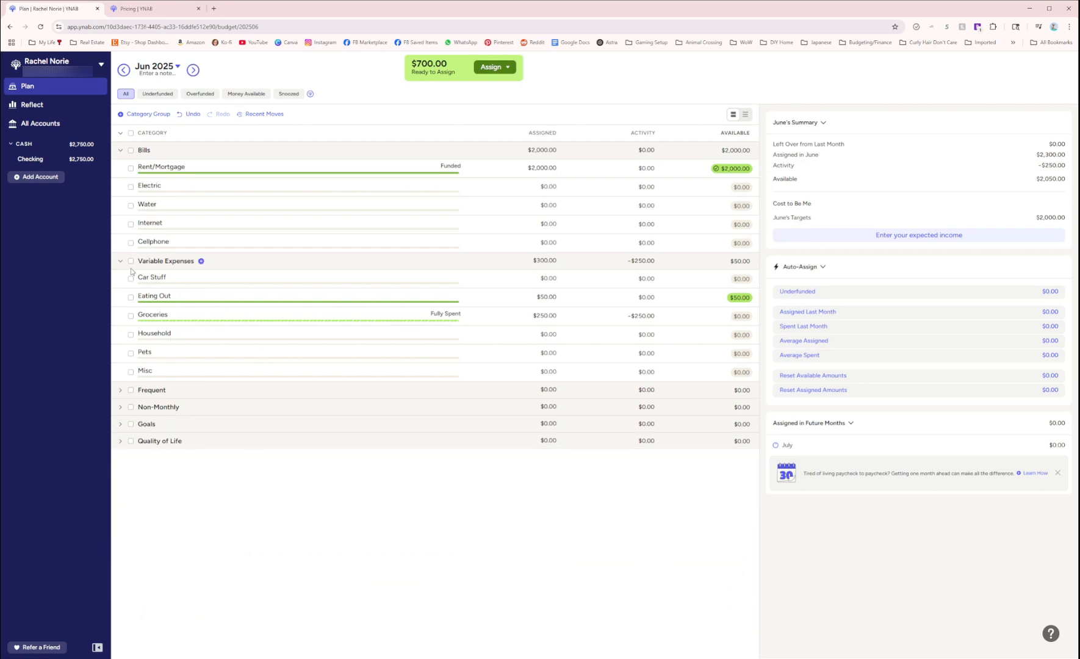
Rename the Eating Out category as Dining Out
left_click(148, 298)
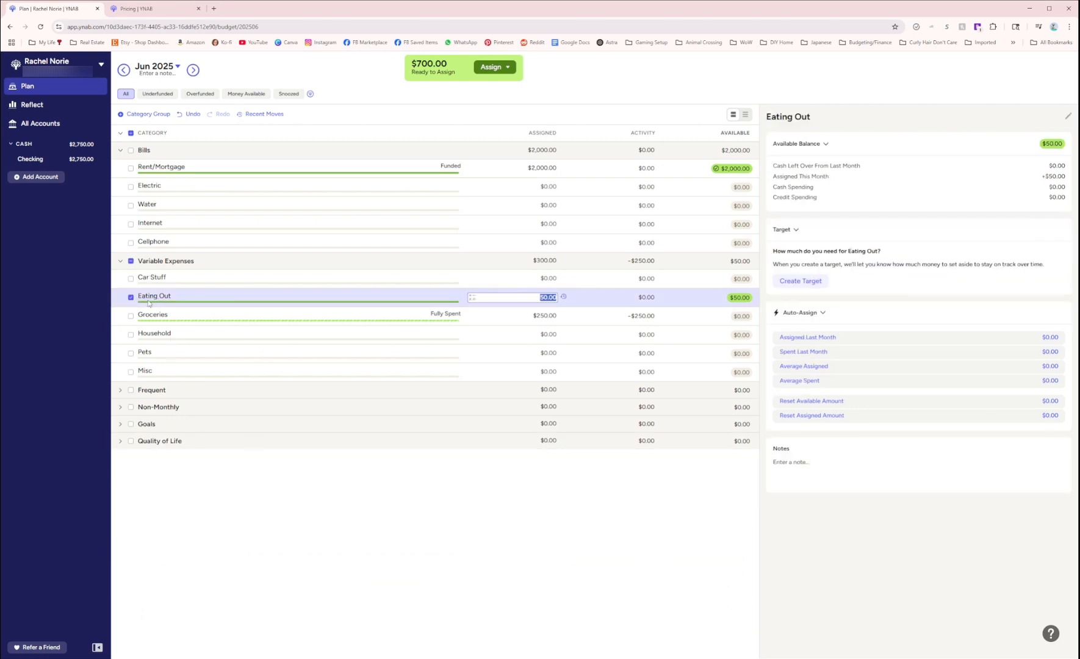
left_click(149, 298)
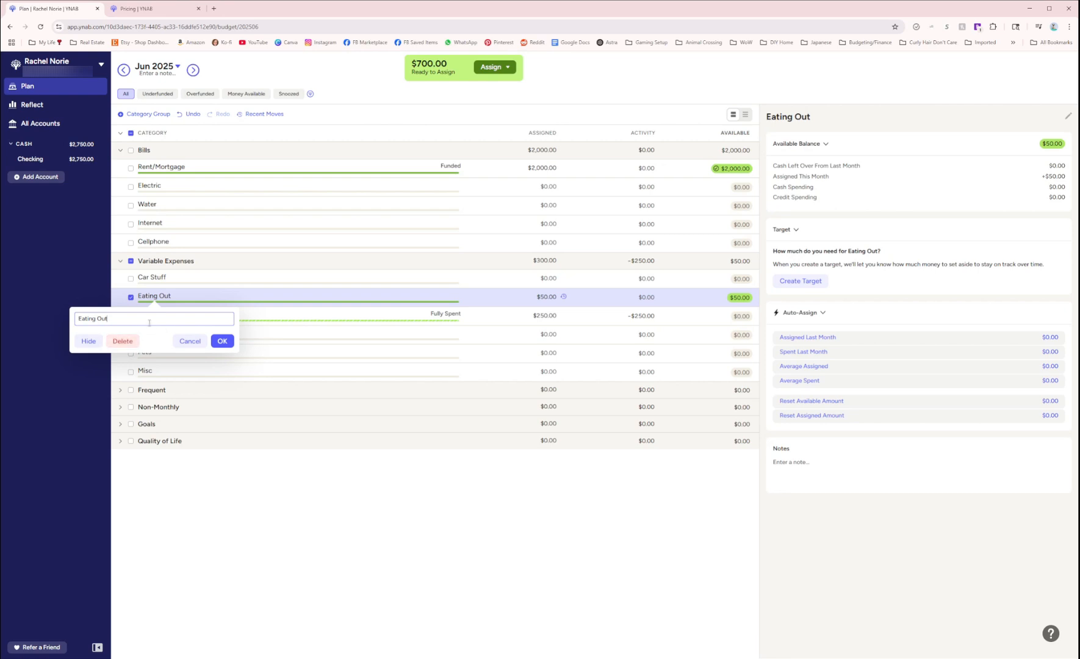
left_click_drag(109, 318, 62, 318)
type("Din")
left_click(222, 341)
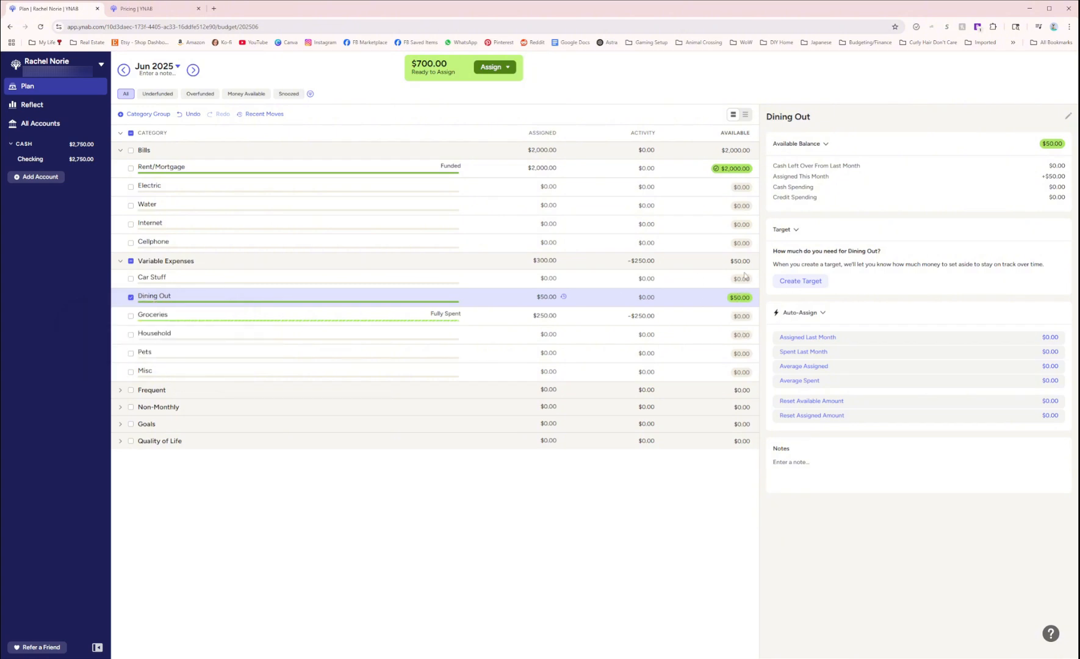
Rename the Groceries category as Grocery Store Spending, checking the Grocery Store transaction's category in the Checking account before and after
left_click(28, 159)
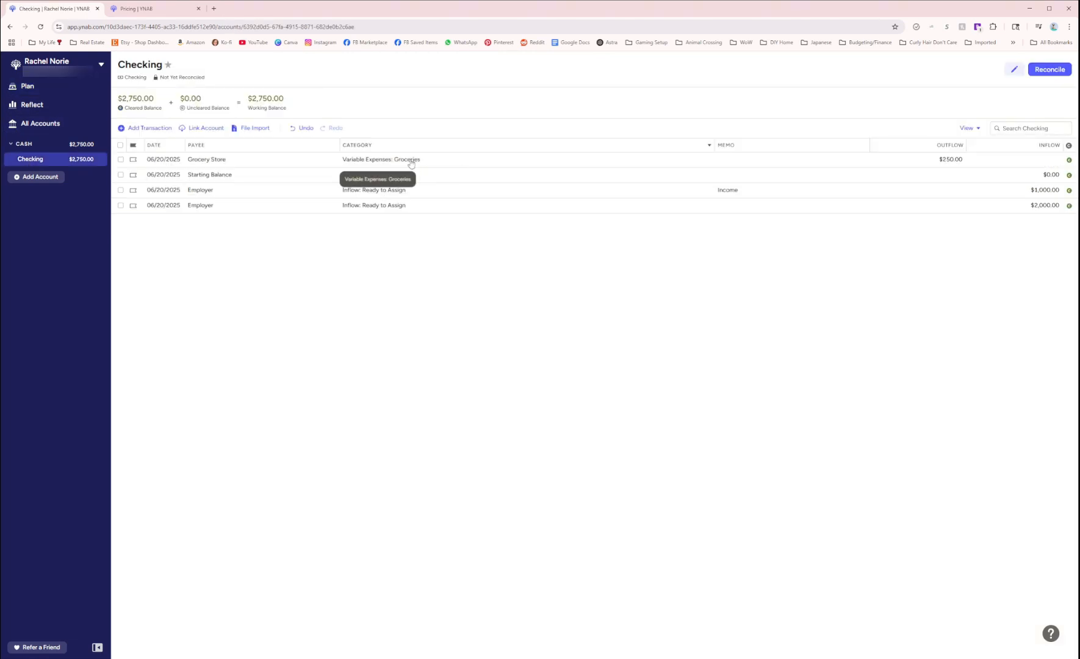
left_click(41, 91)
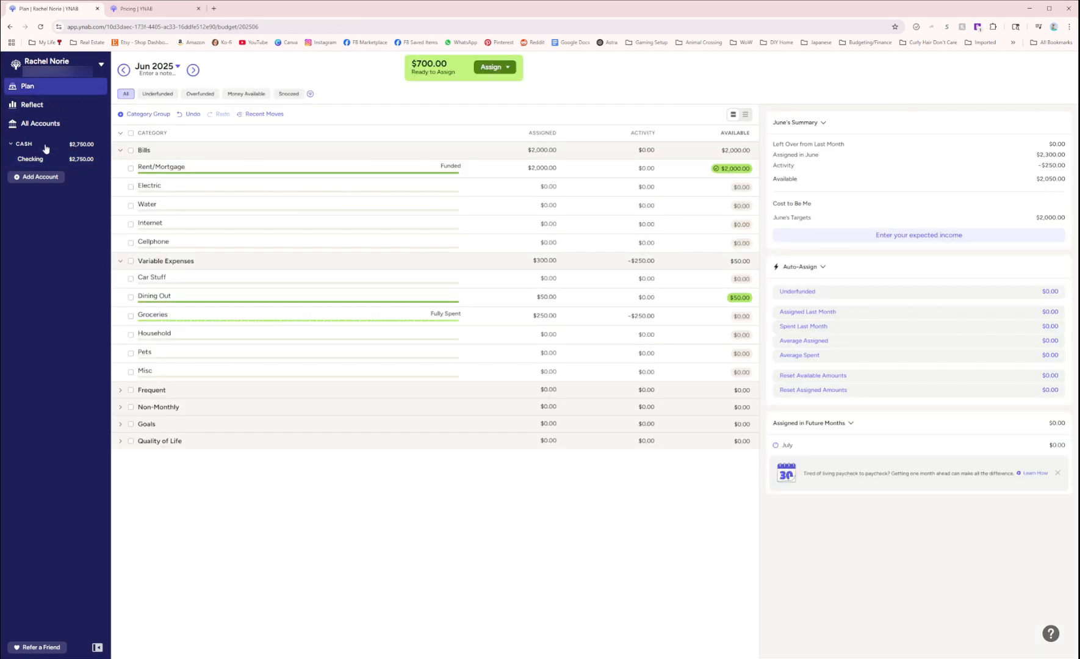
left_click(160, 318)
left_click(158, 319)
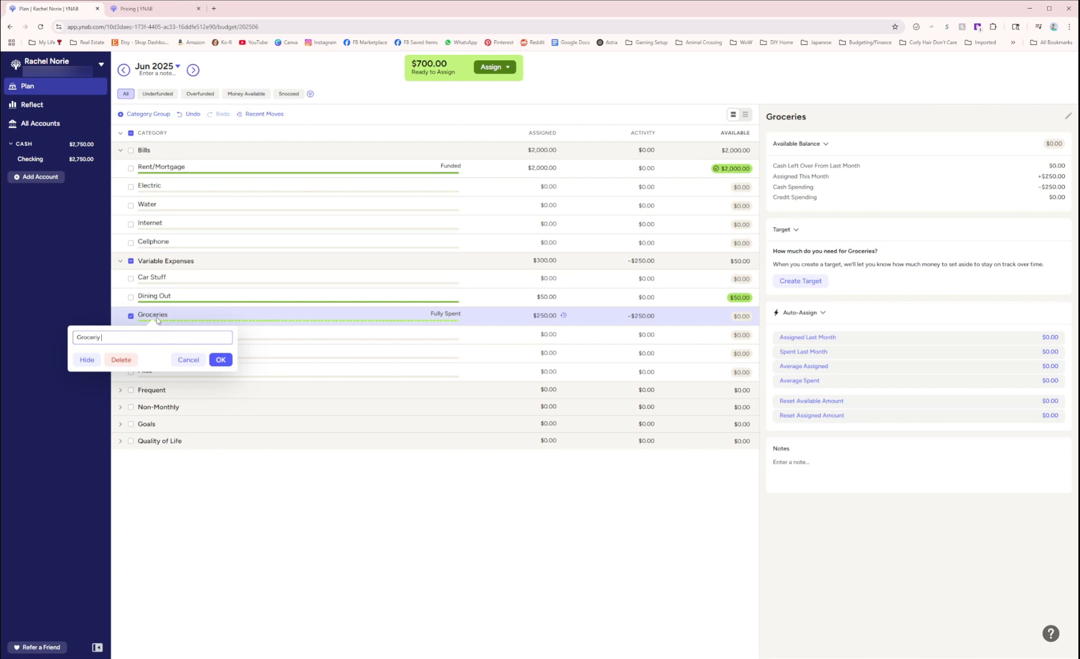
key("BackSpace")
type("tore Spending")
left_click(221, 360)
left_click(21, 156)
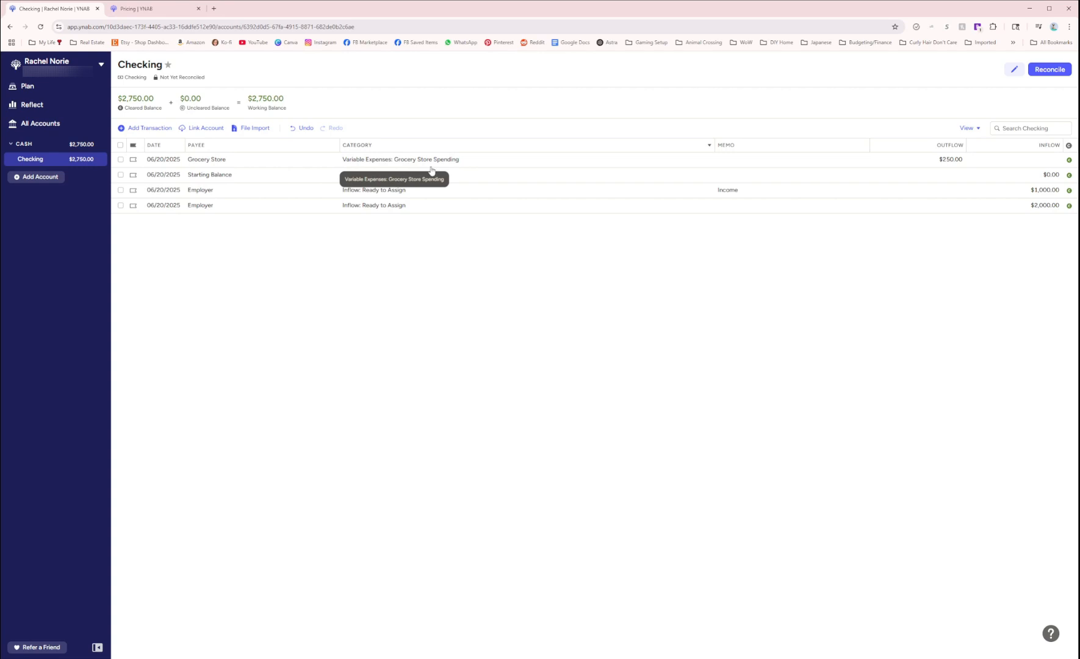
left_click(28, 86)
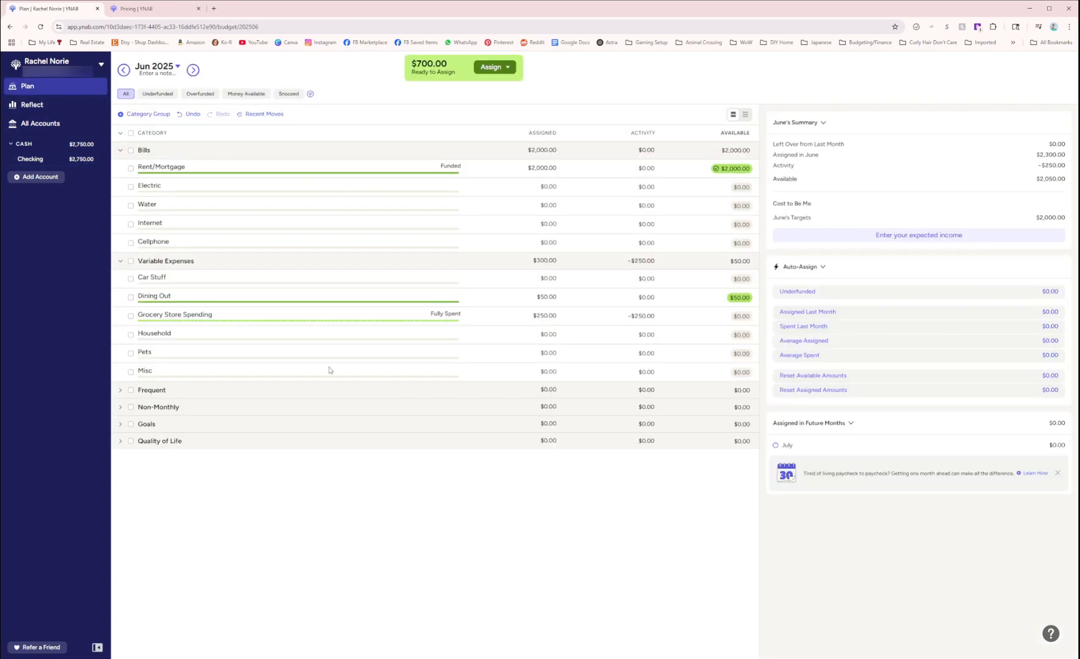
Rename the Grocery Store Spending category back to Groceries
left_click(186, 317)
left_click_drag(116, 337, 188, 337)
type("ies")
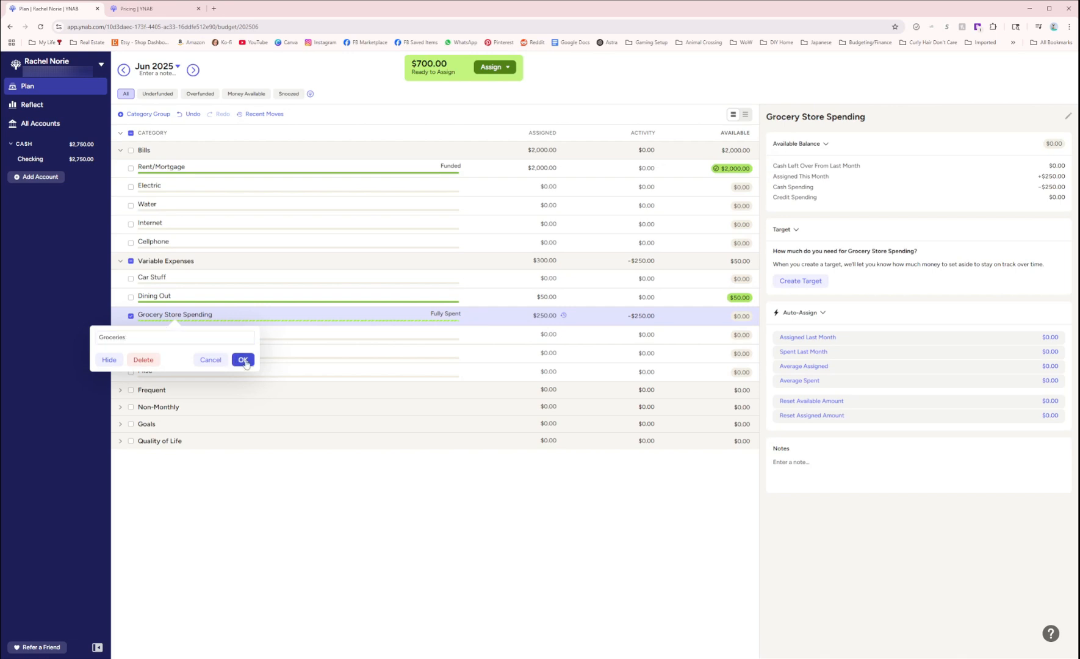
left_click(244, 360)
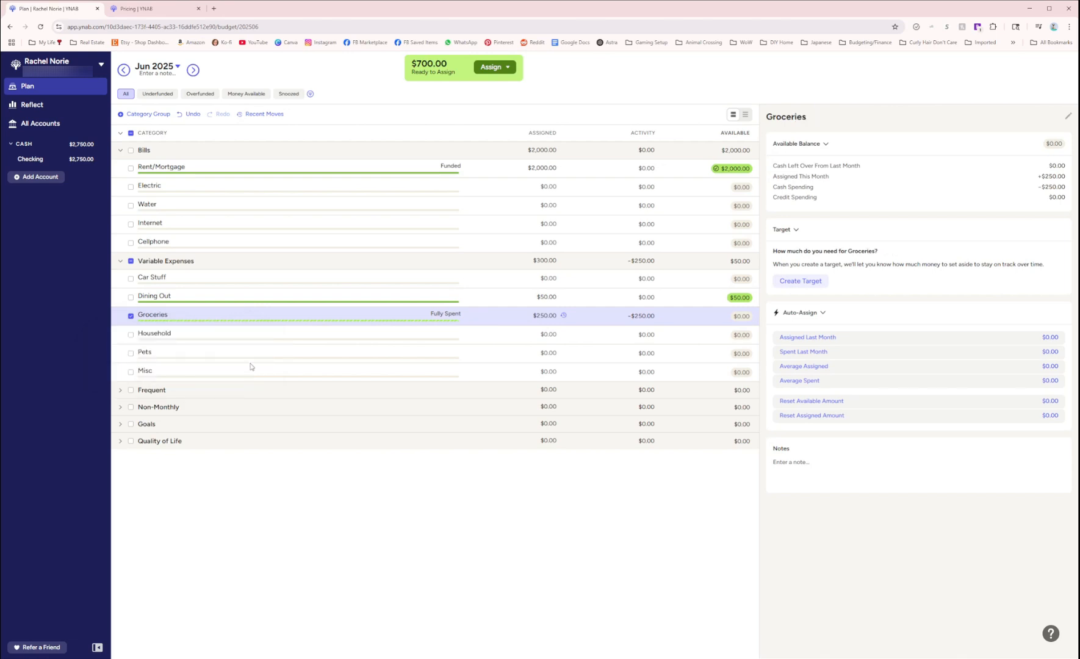
left_click(250, 361)
left_click(245, 333)
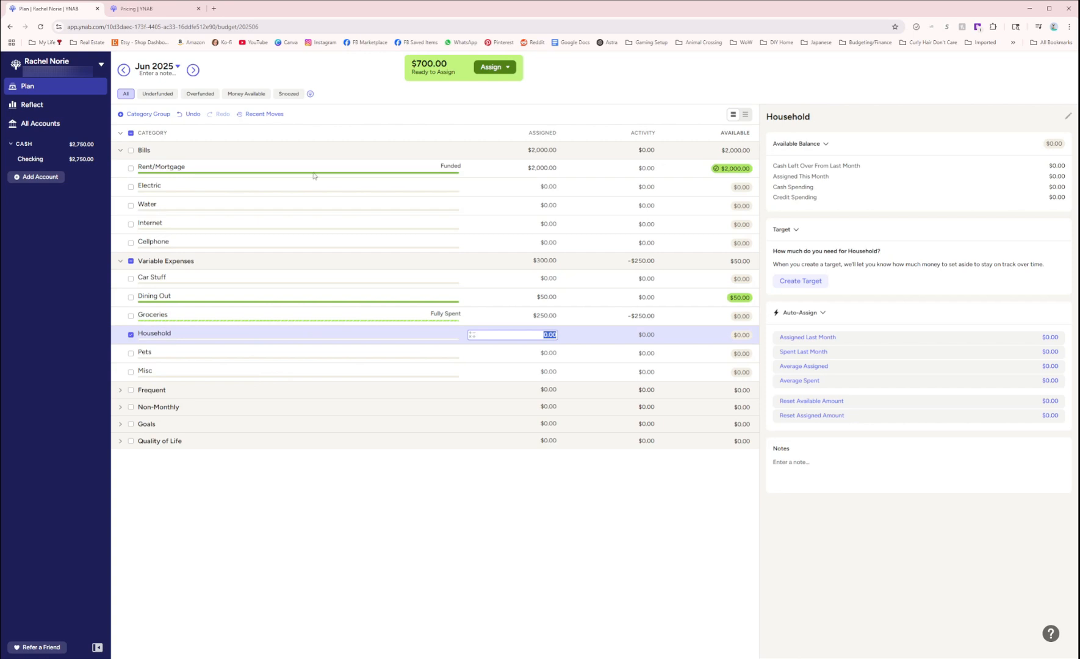
left_click(228, 276)
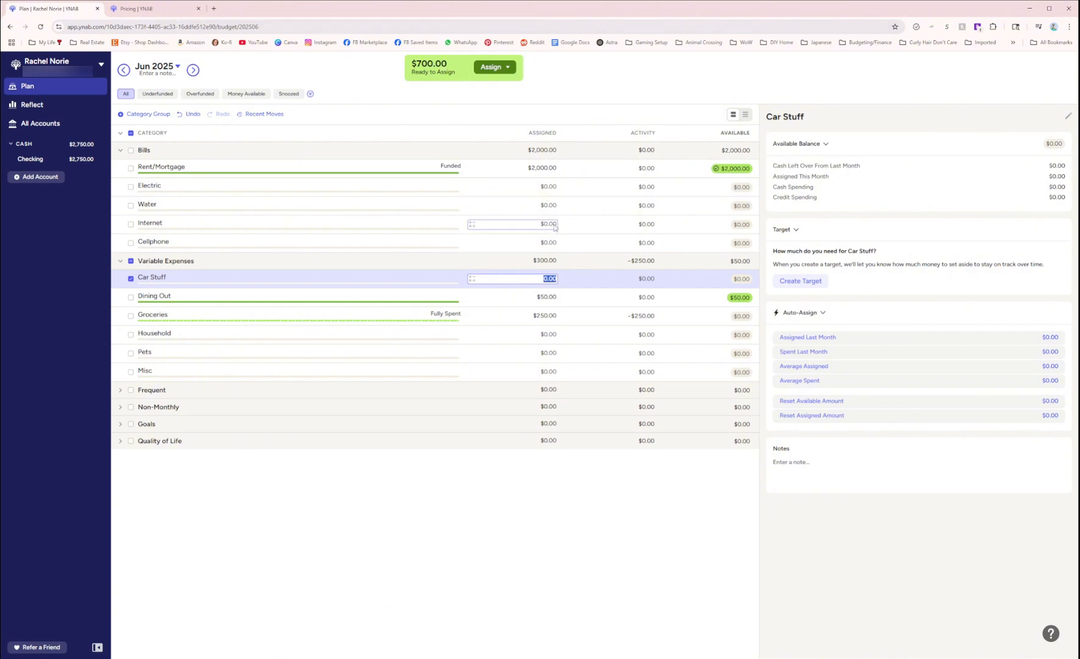
left_click(537, 335)
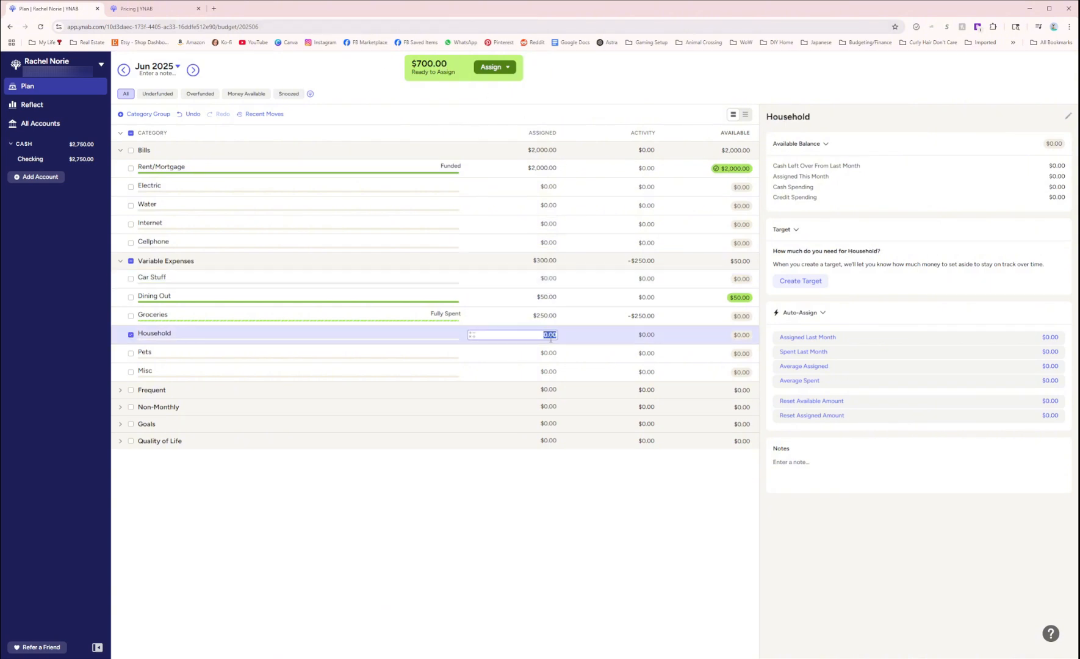
left_click(543, 352)
left_click(552, 372)
Assign $100 to the Car Stuff category for June 2025
left_click(553, 279)
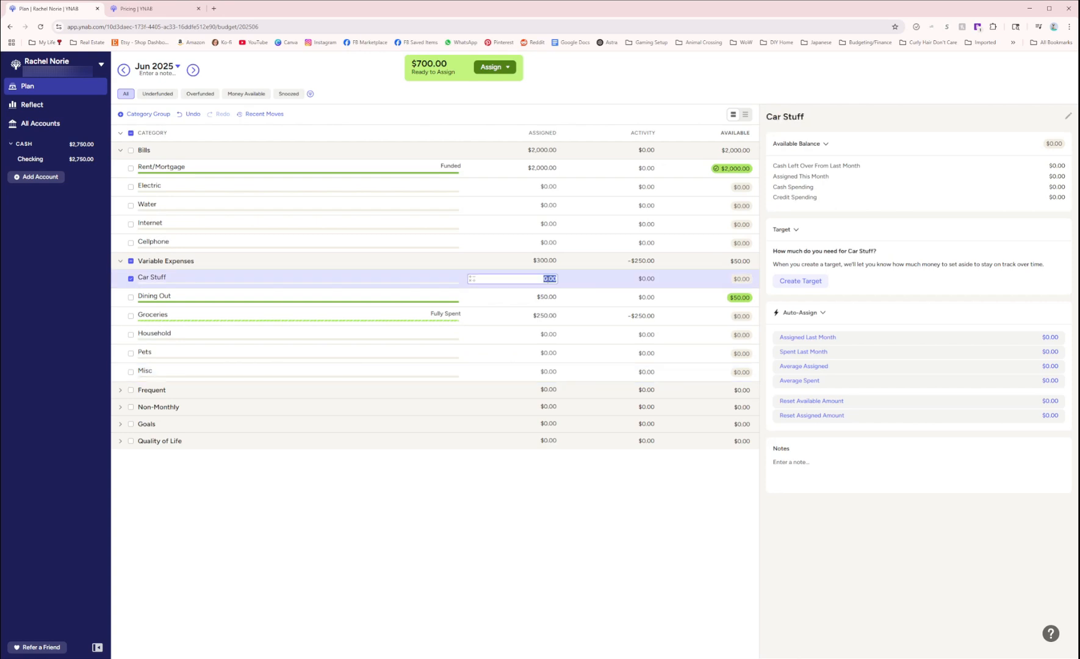
type("10")
key("Return")
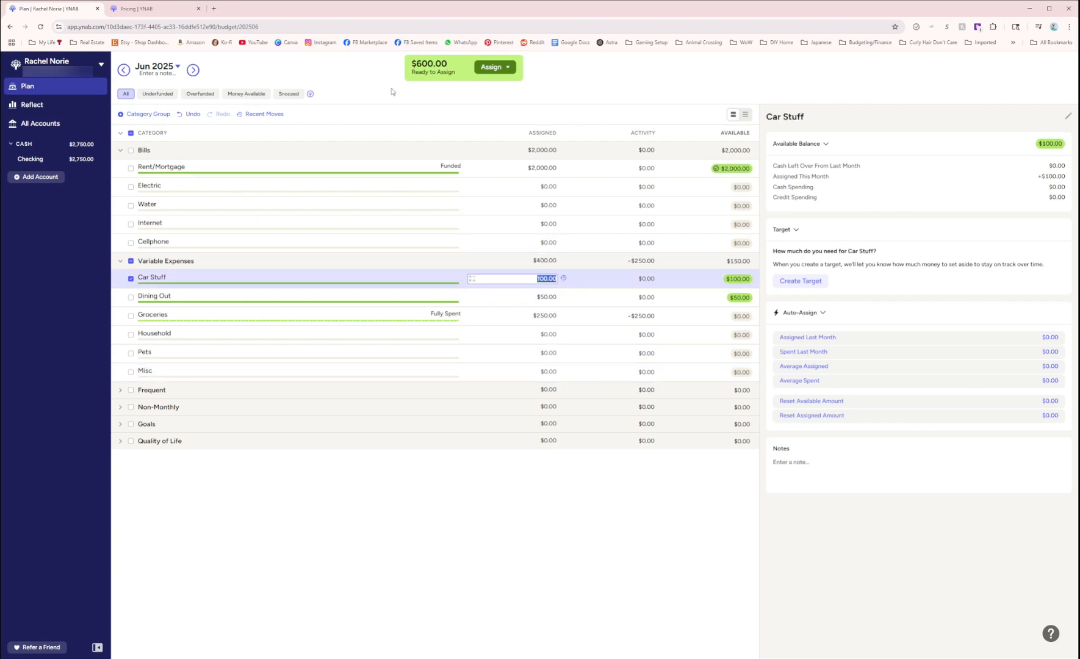
Look up the transactions behind the Groceries category's activity and close the details
left_click(647, 280)
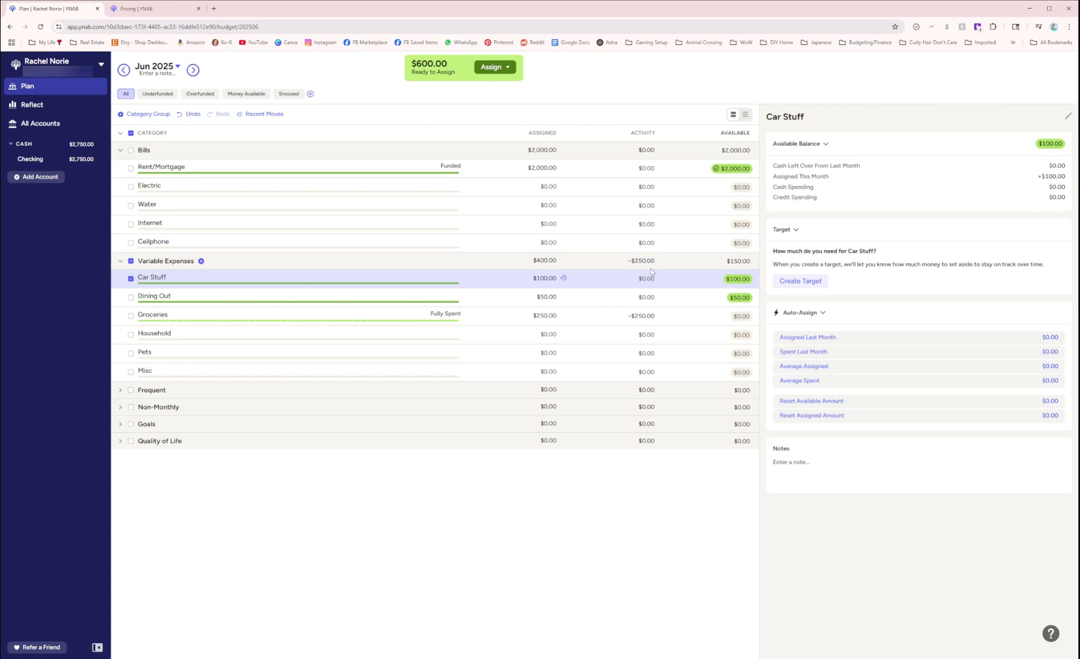
left_click(640, 316)
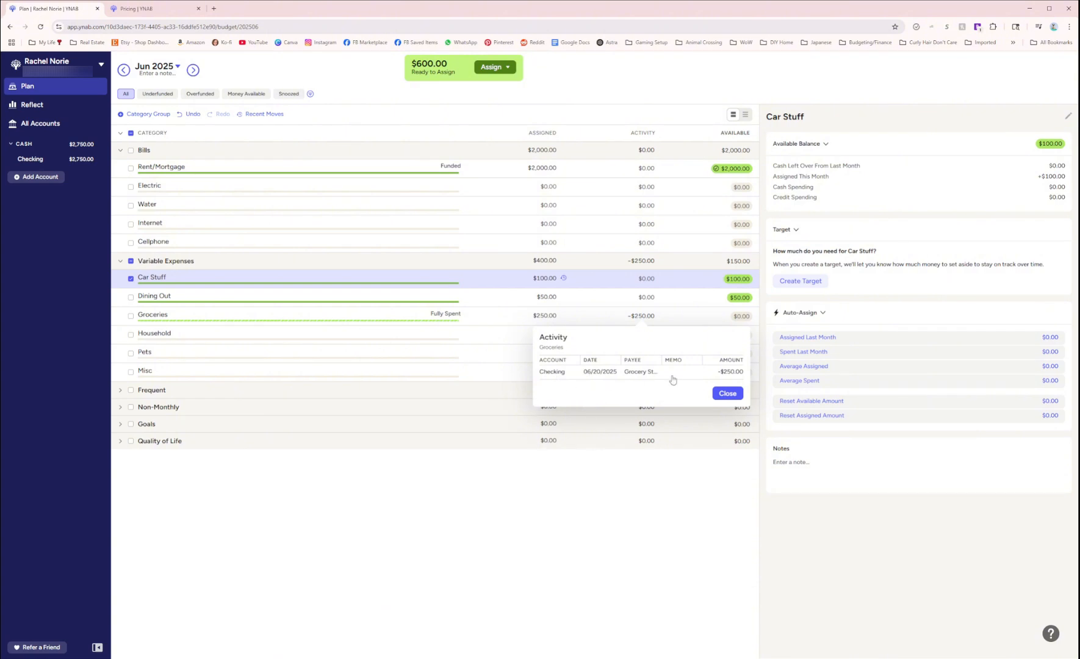
left_click(728, 393)
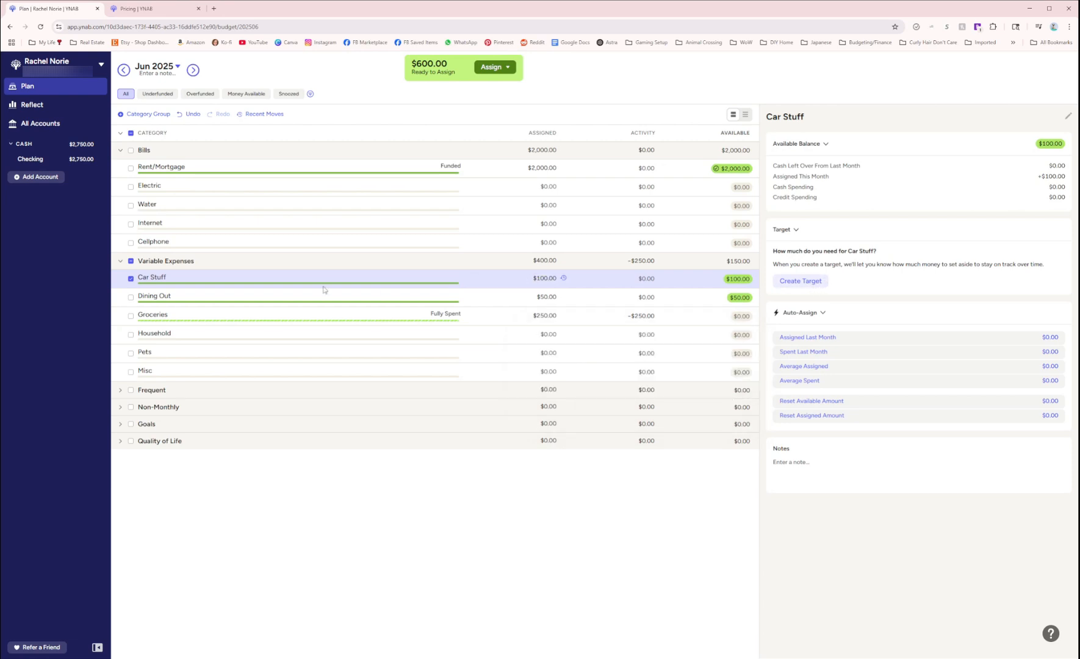
left_click(258, 279)
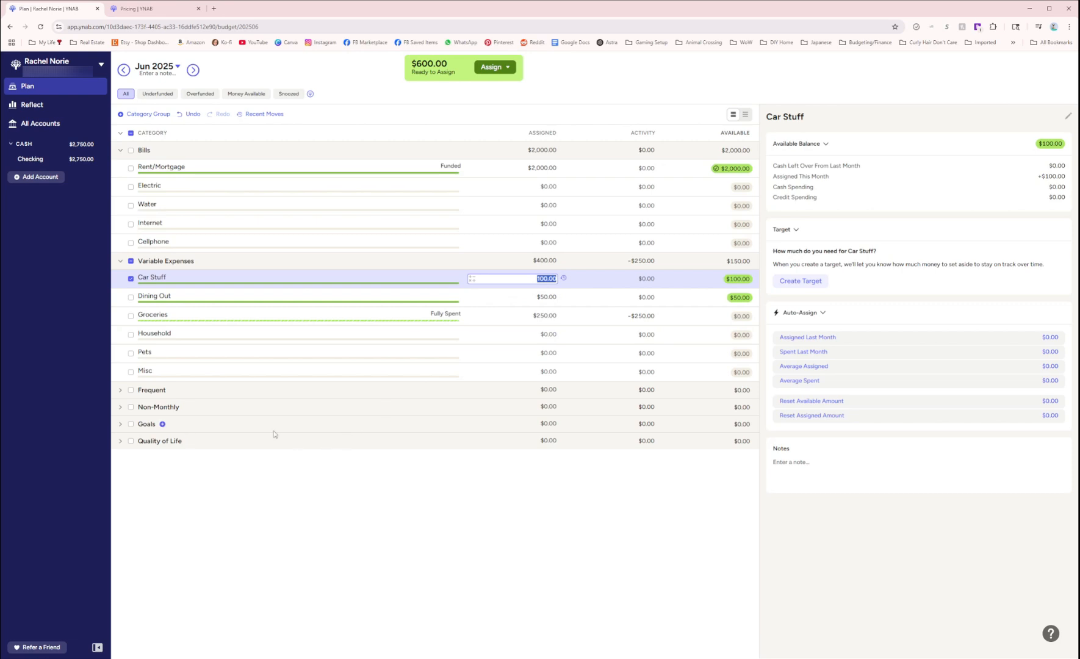
left_click(236, 446)
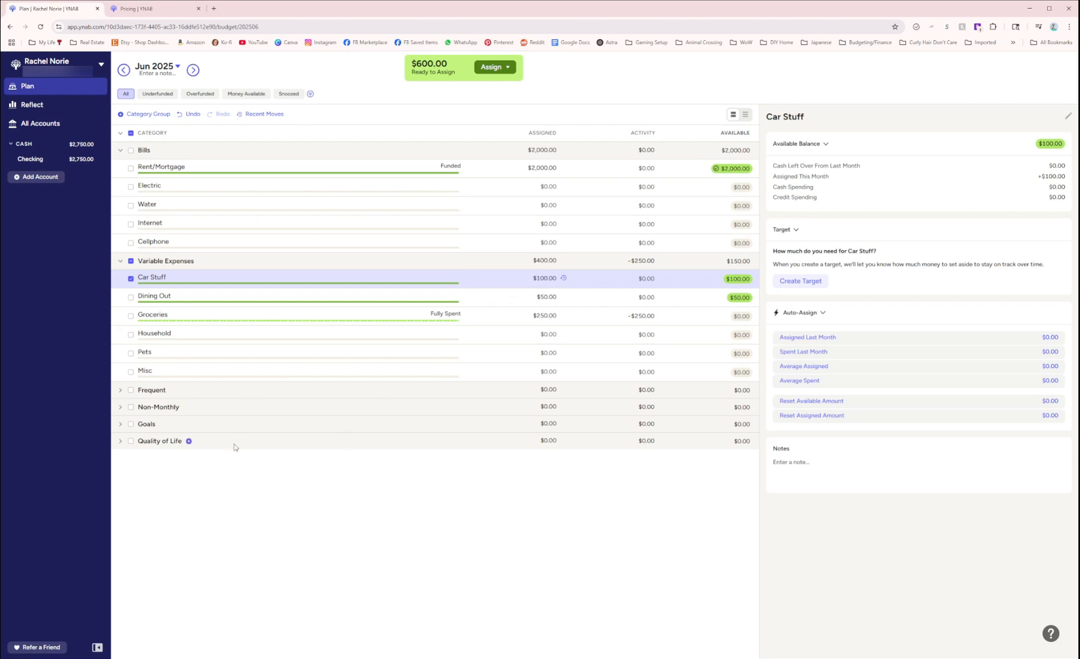
Expand the Quality of Life and Goals category groups and select the Vacation category
left_click(120, 441)
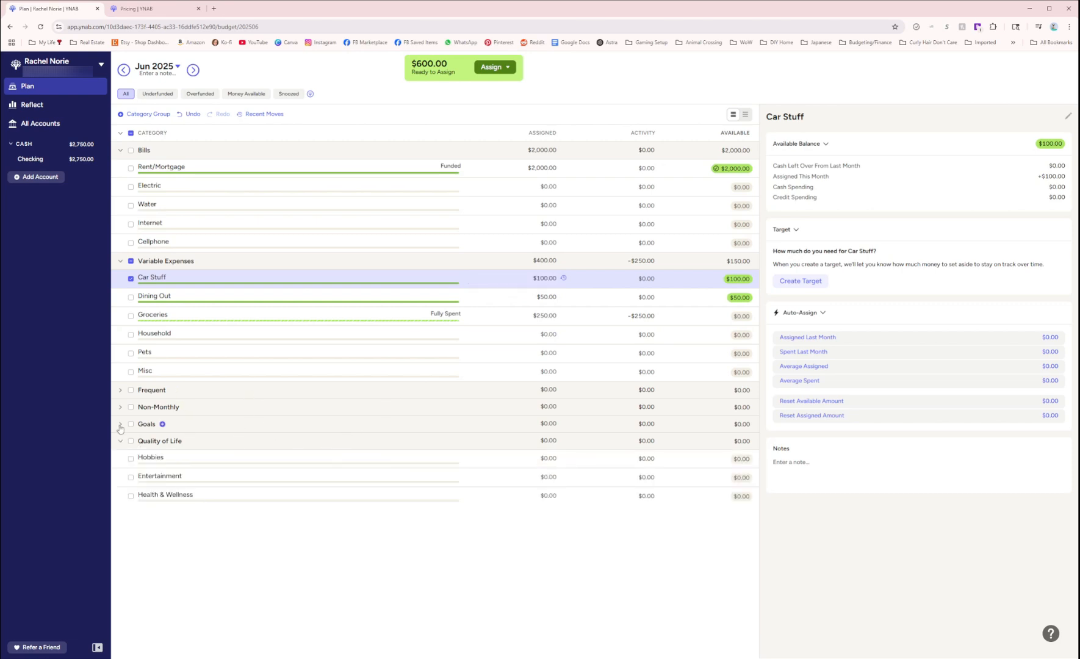
left_click(120, 424)
left_click(242, 448)
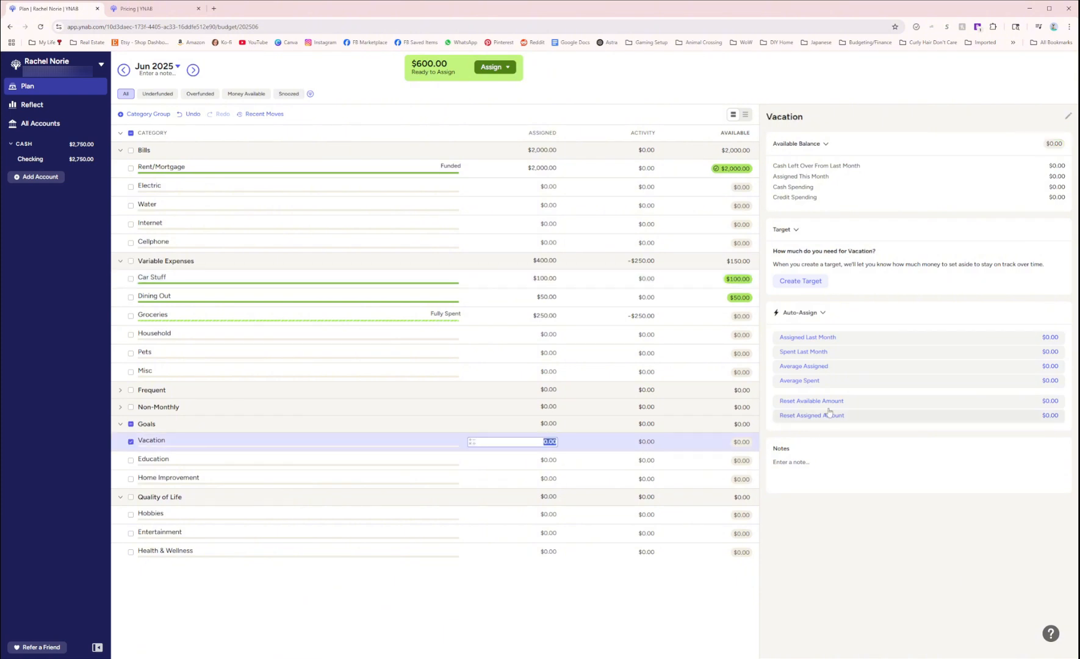
Create a custom target for Vacation to have a balance of $1,000
left_click(814, 281)
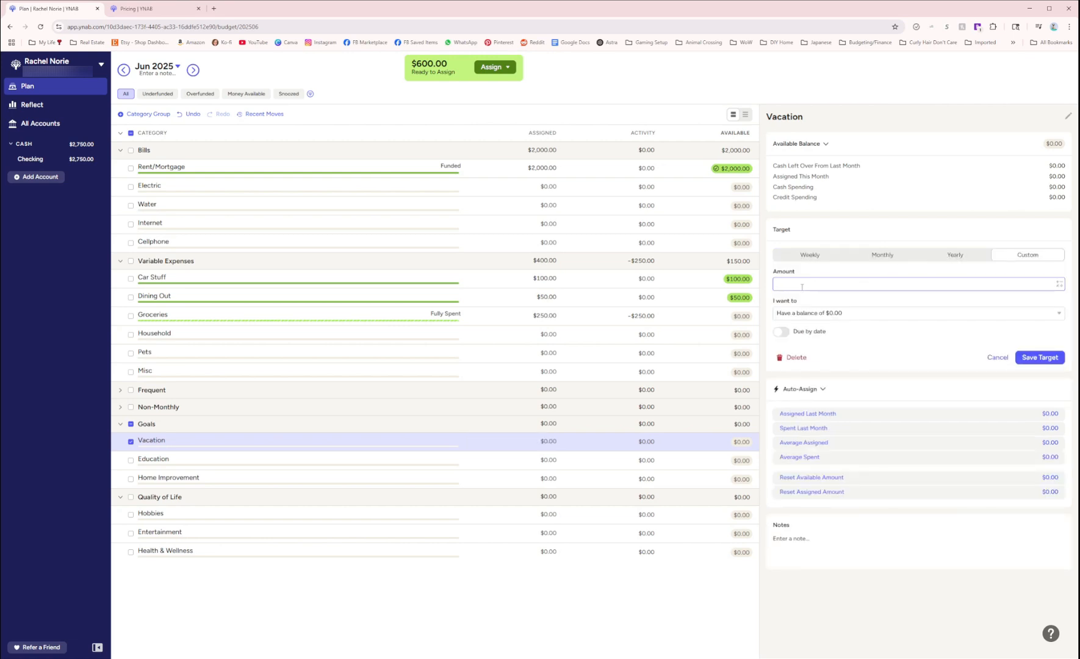
left_click(944, 260)
left_click(1017, 261)
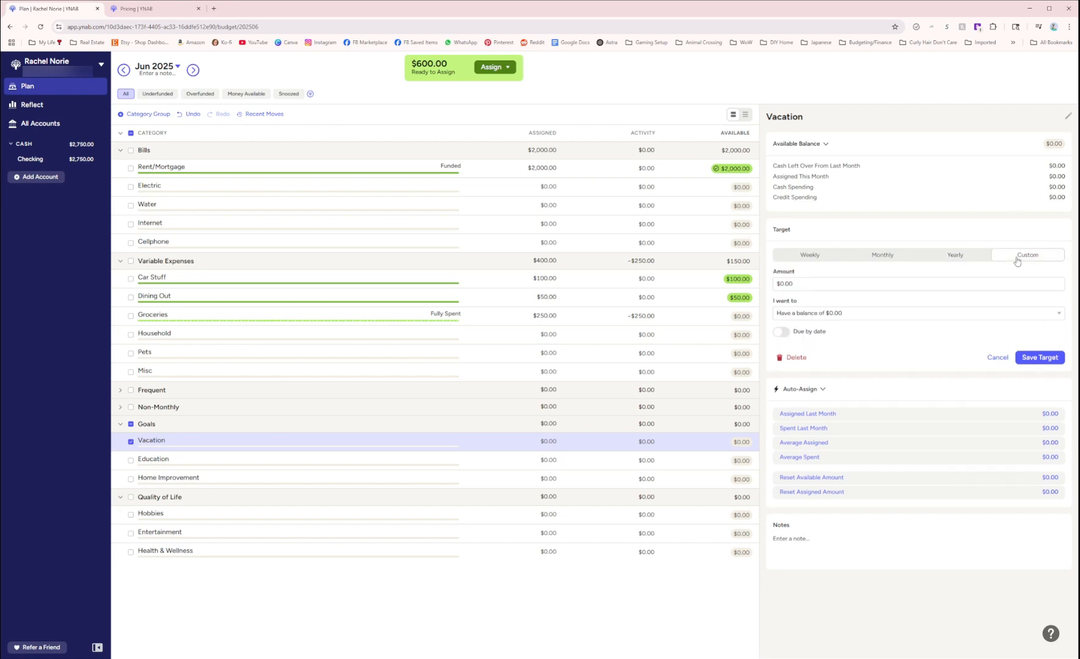
left_click(804, 288)
left_click(804, 285)
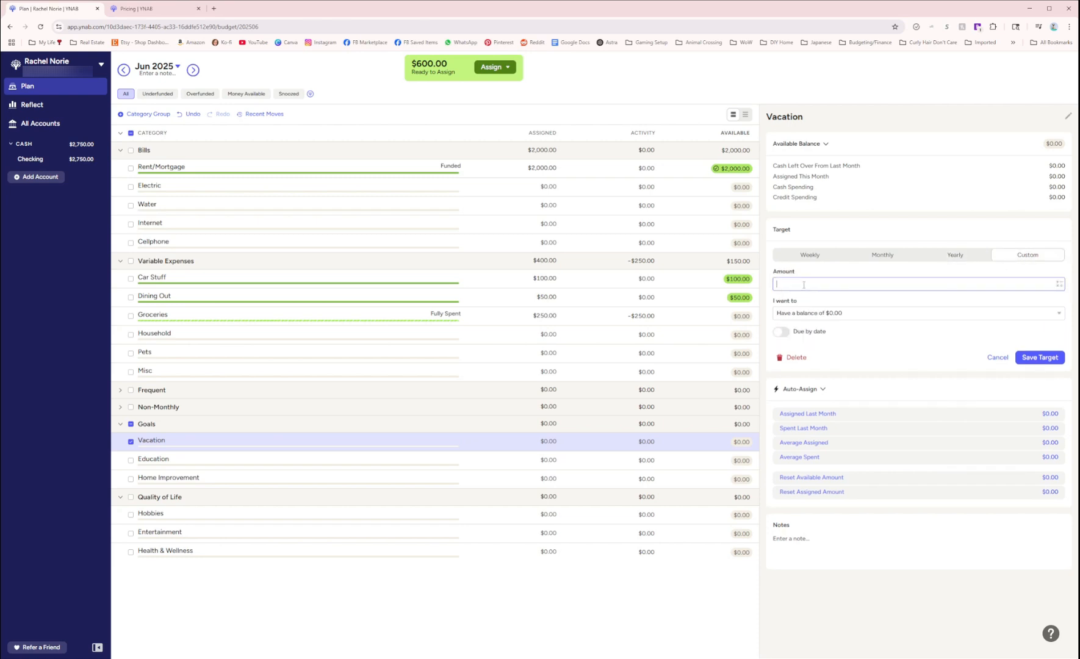
type("10000")
key("Tab")
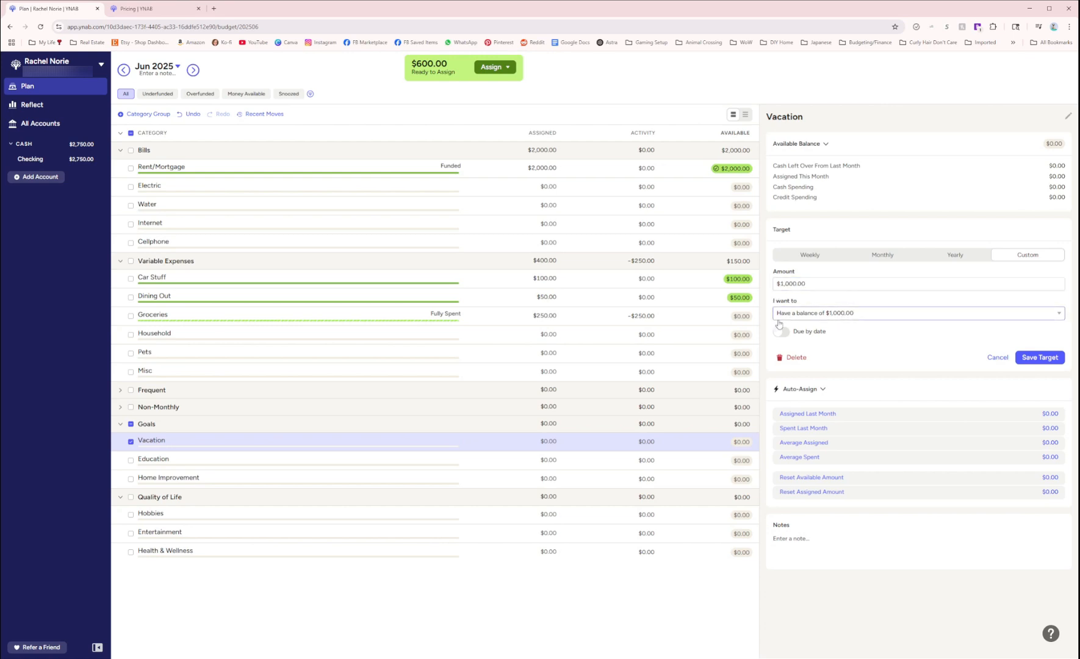
Make the Vacation target due by October 2025 and save it
left_click(781, 331)
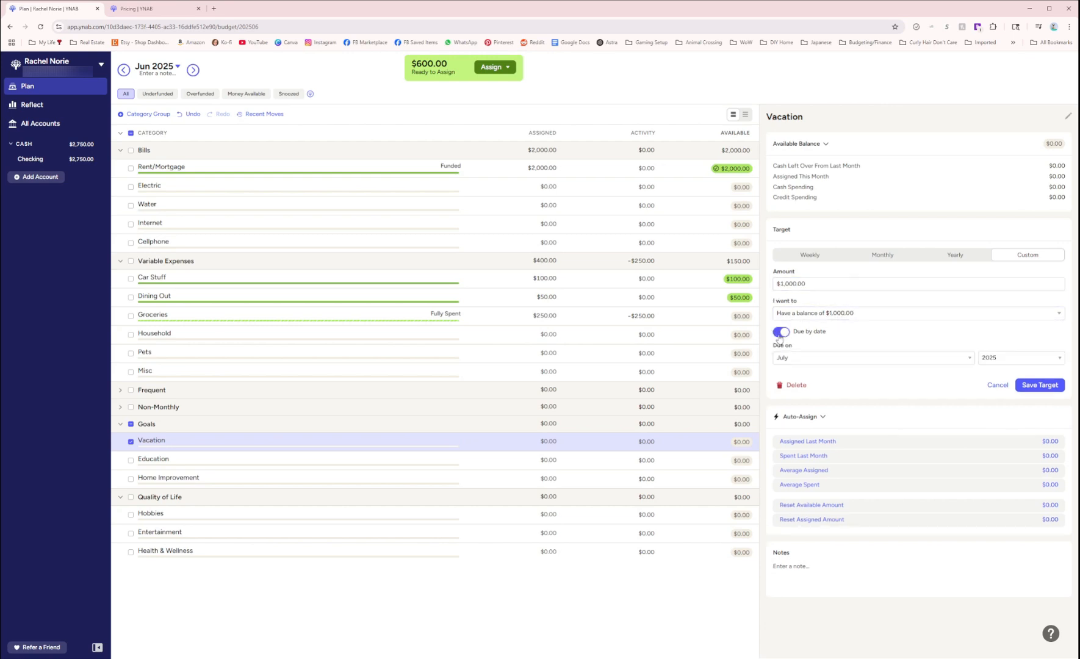
left_click(809, 365)
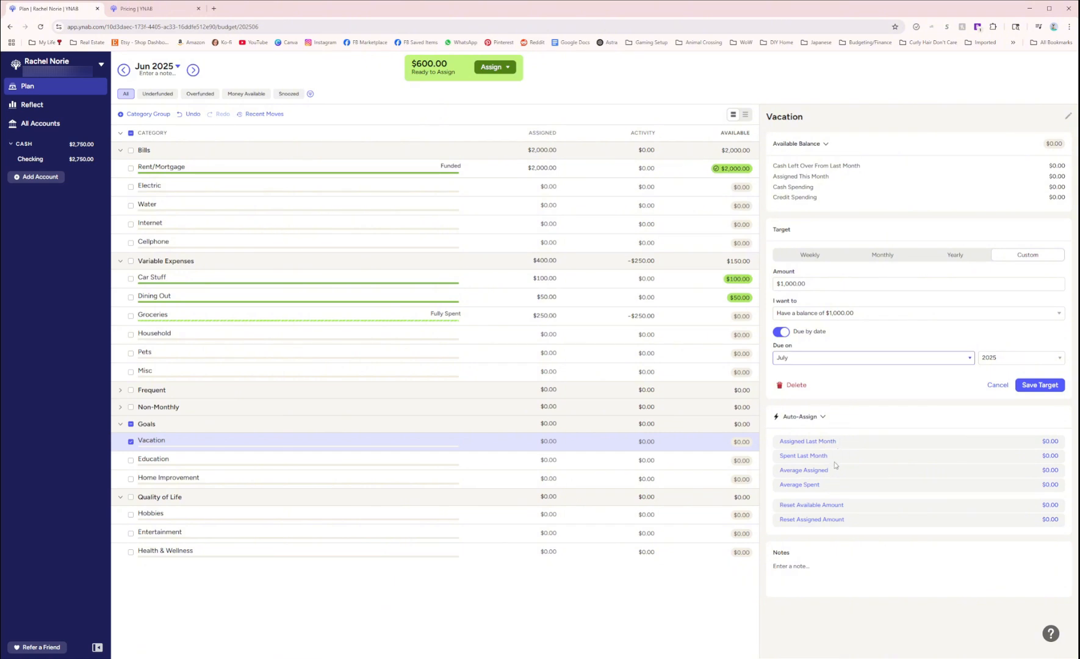
left_click(836, 464)
left_click(997, 362)
left_click(1053, 386)
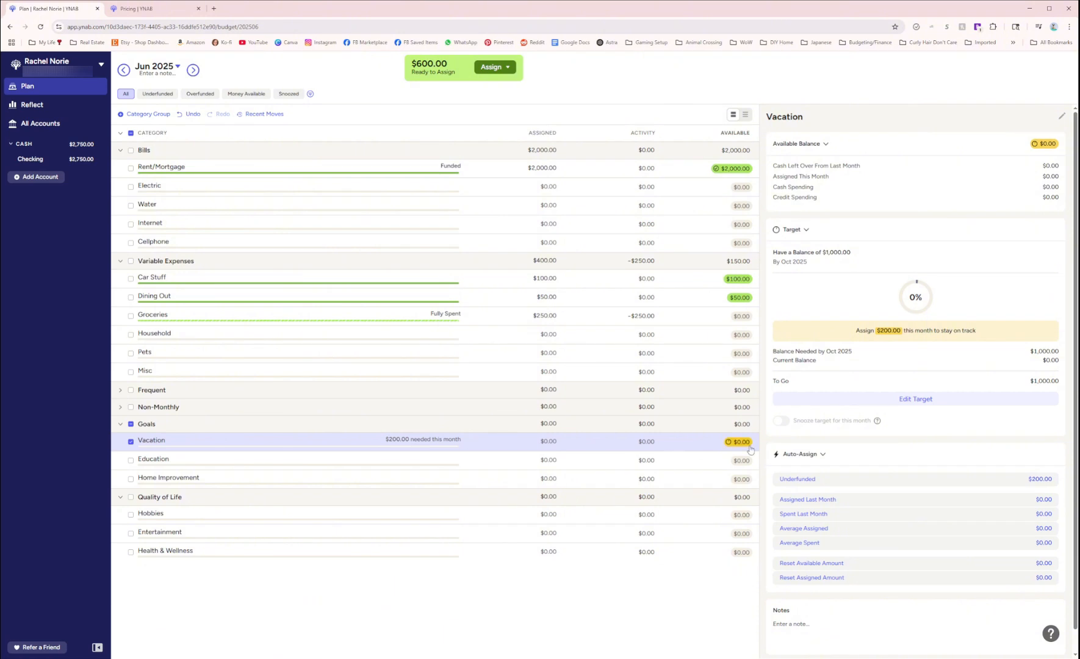
Browse the plan across neighbouring months, ending on July 2025, and look through the available months
left_click(195, 73)
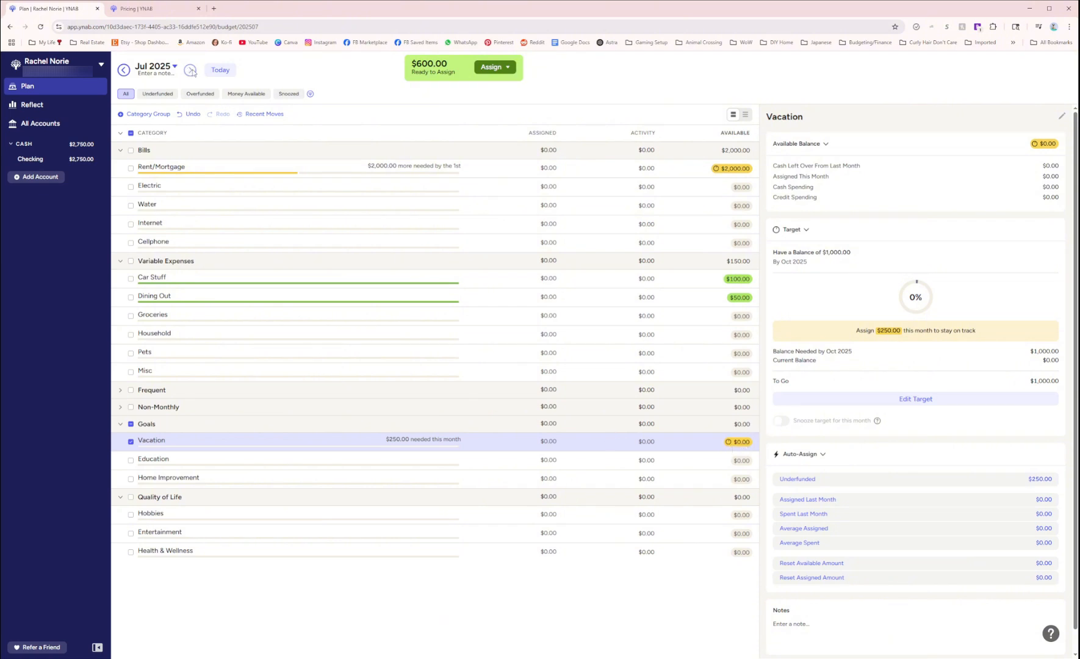
left_click(231, 74)
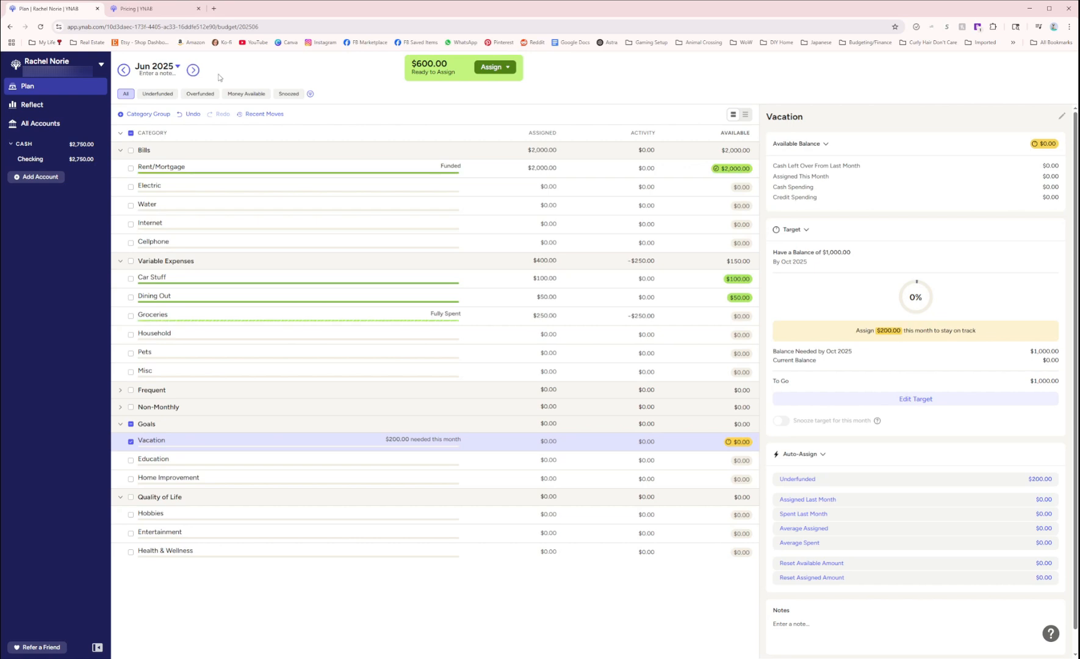
left_click(126, 70)
left_click(194, 71)
left_click(194, 72)
left_click(152, 68)
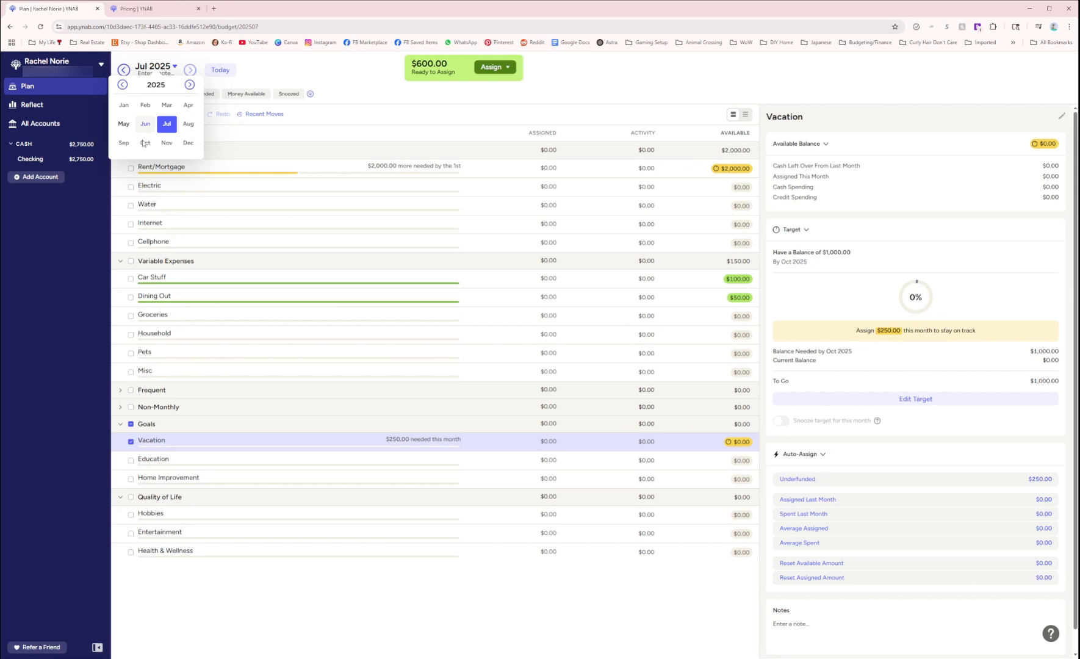
left_click(278, 67)
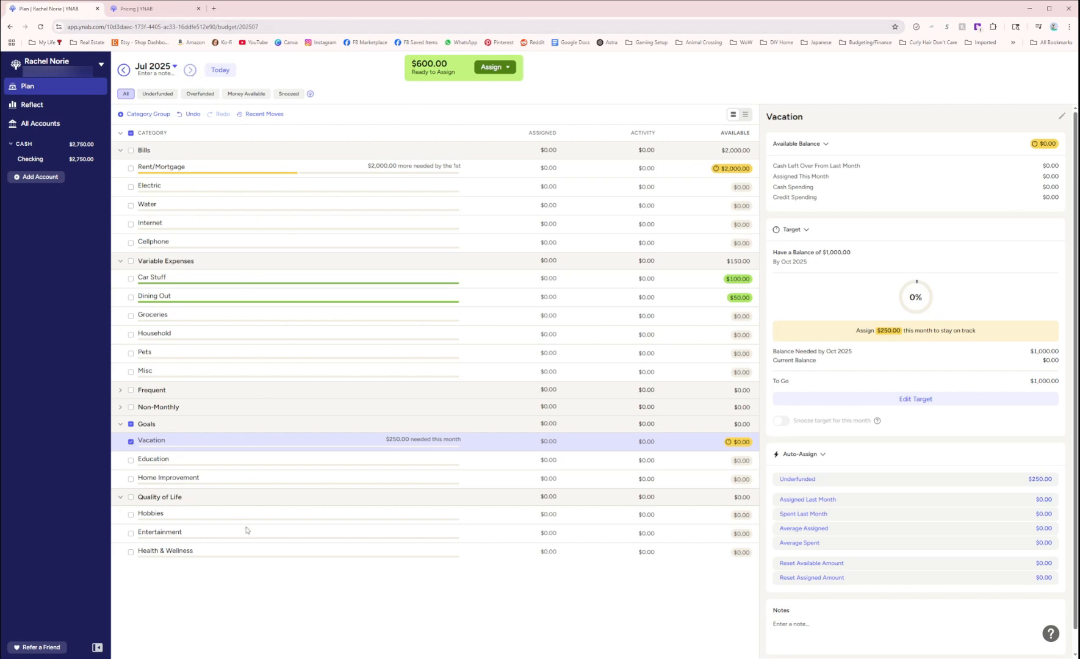
Add an unlinked credit card account nicknamed Credit Card with a current balance of $500
left_click(35, 177)
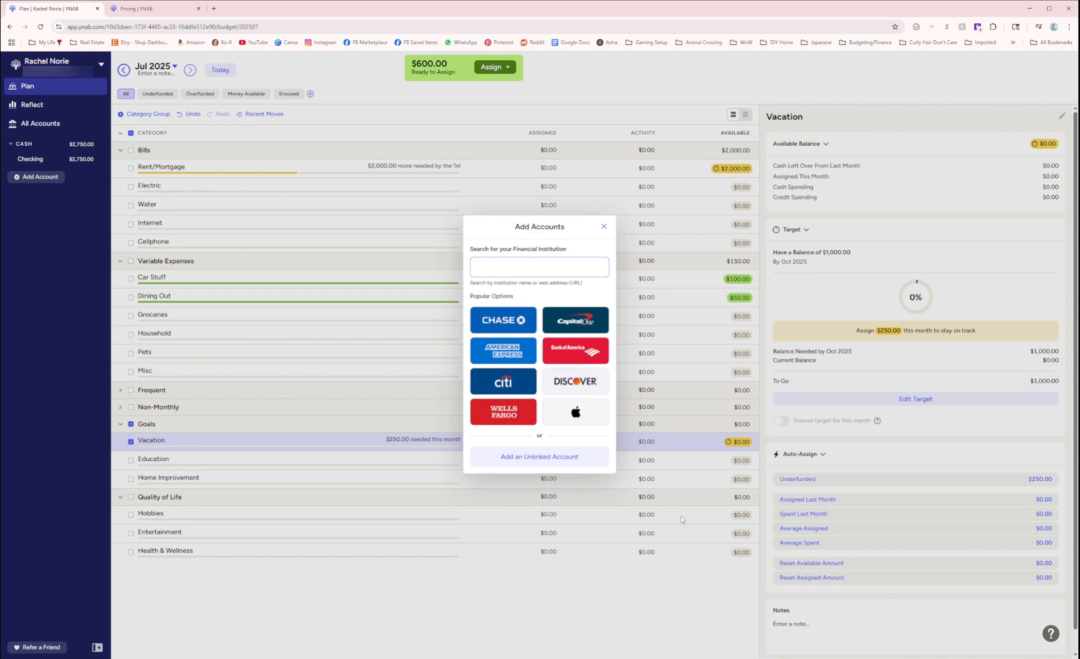
left_click(536, 462)
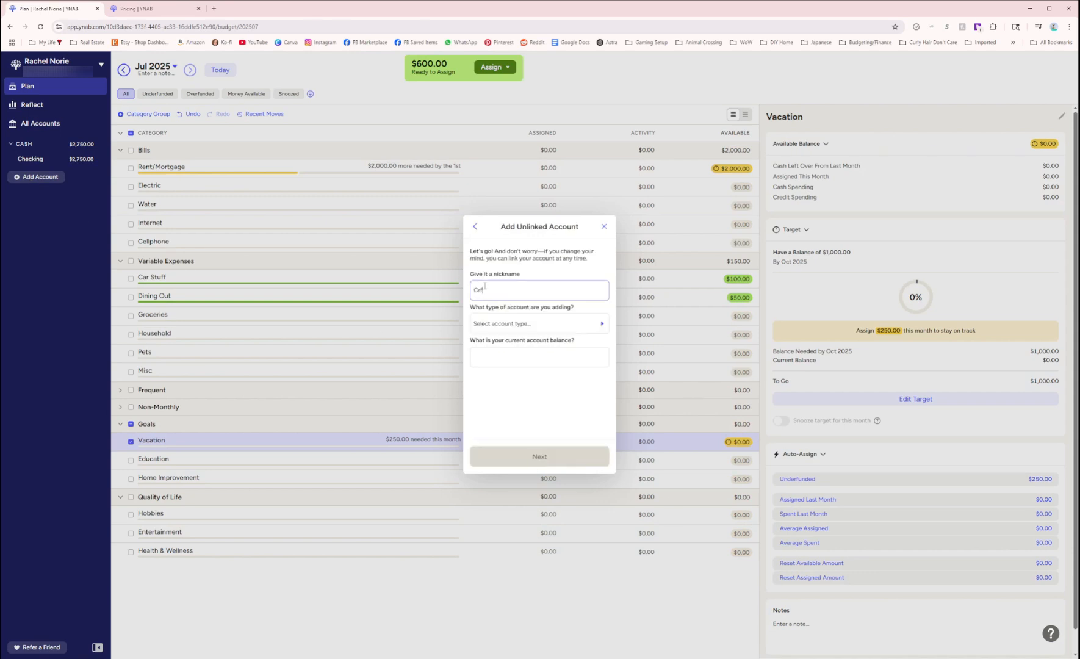
type("Credit Card")
left_click(528, 324)
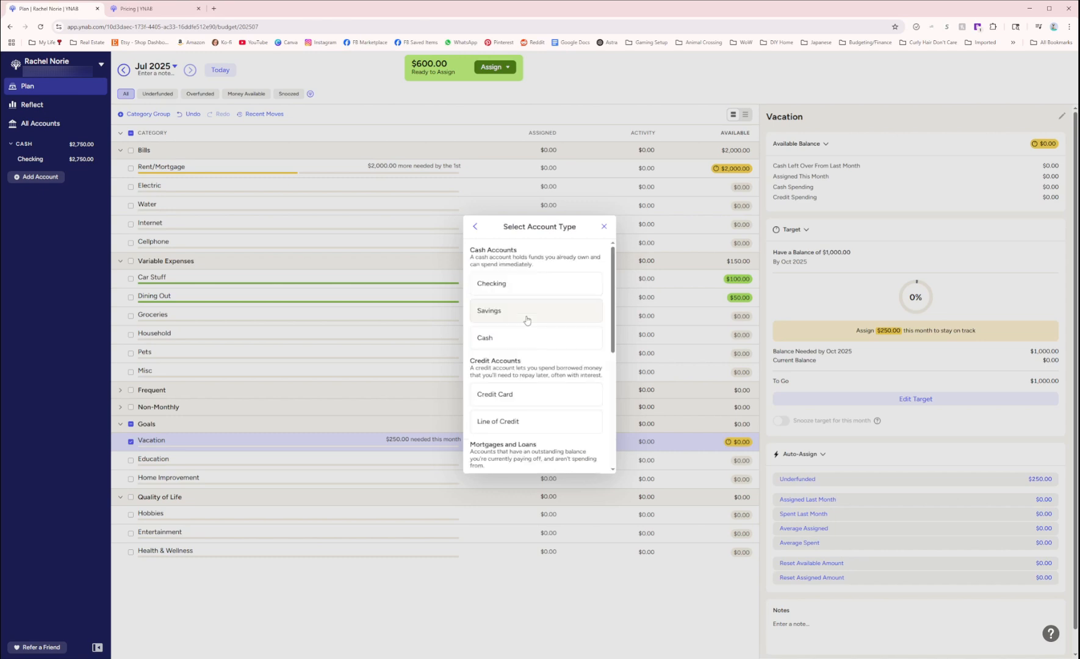
left_click(515, 404)
left_click(506, 362)
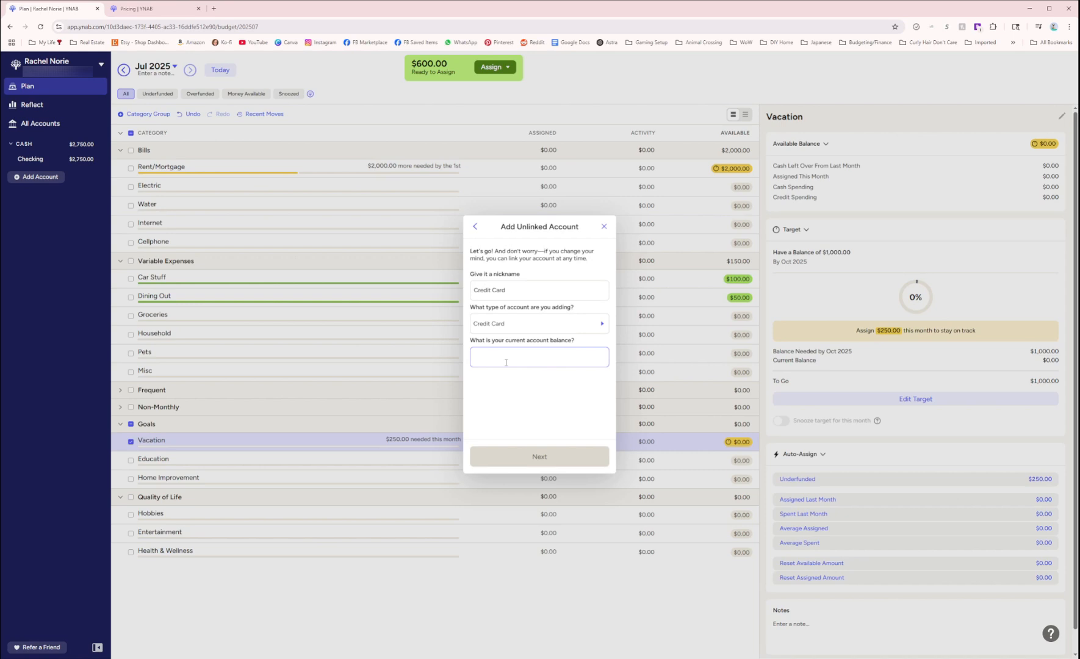
type("500")
left_click(525, 456)
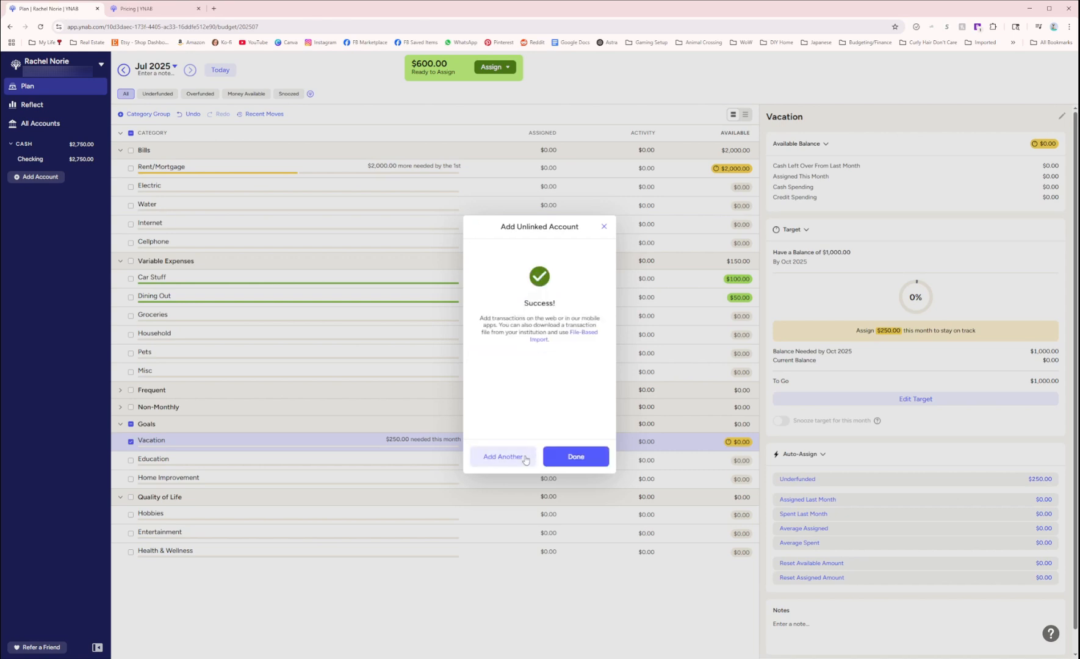
left_click(576, 456)
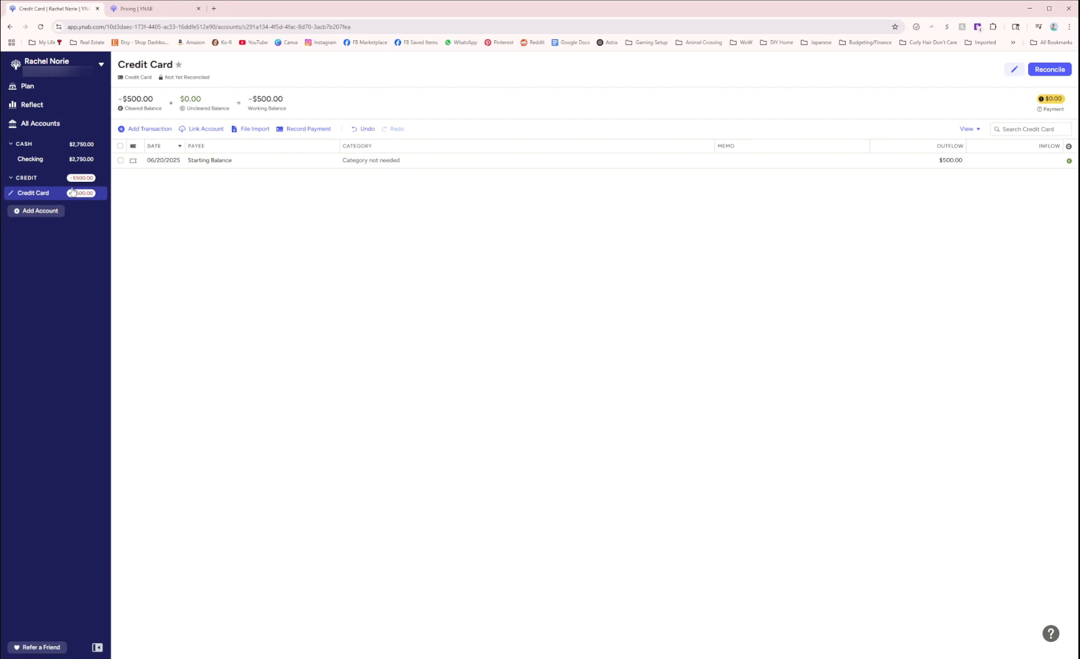
Review the transactions of all accounts and return to the Credit Card account
left_click(29, 133)
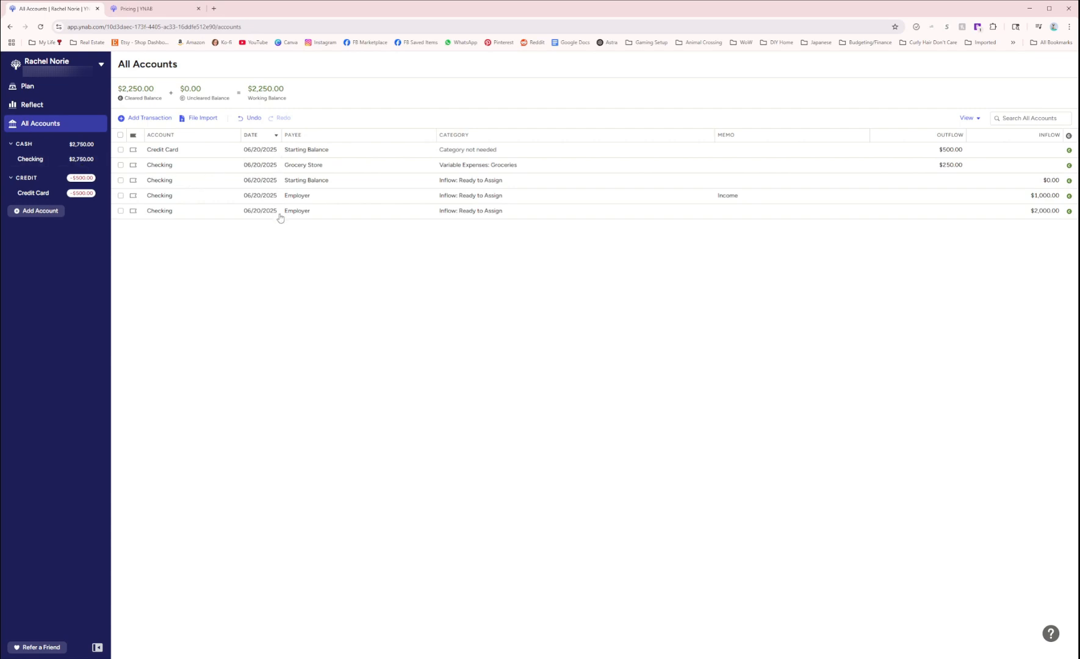
left_click(34, 194)
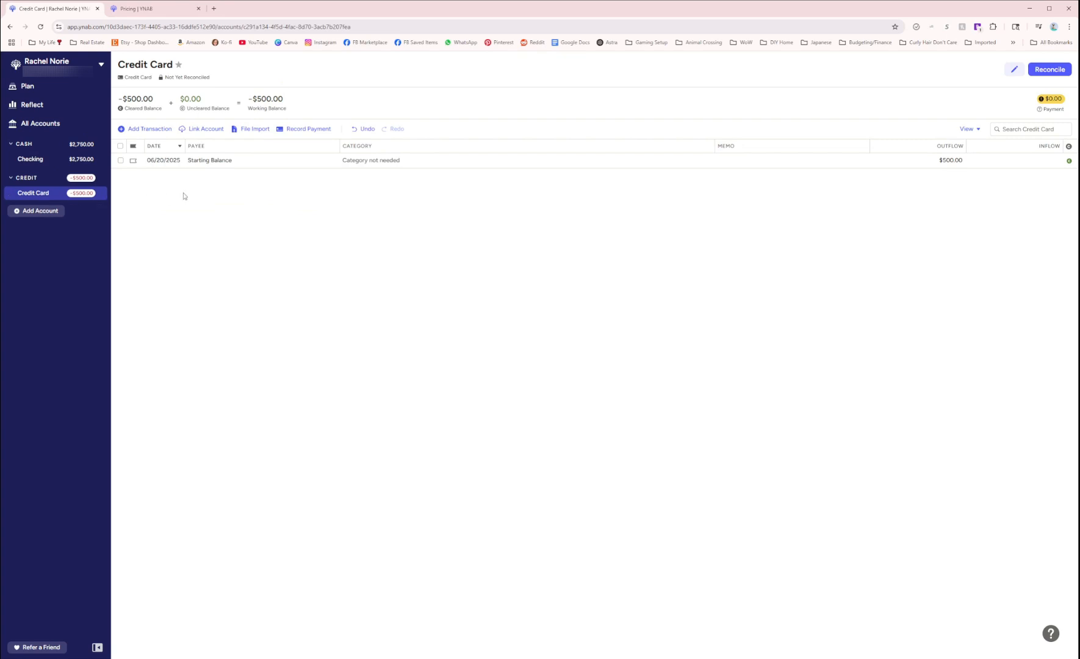
left_click(139, 130)
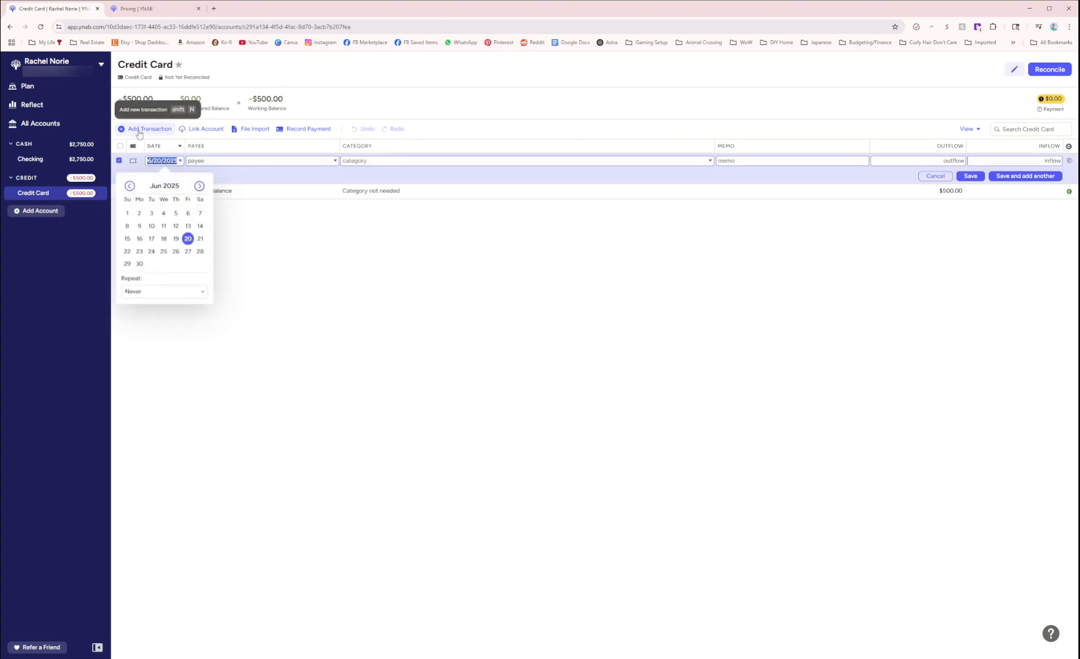
left_click(187, 239)
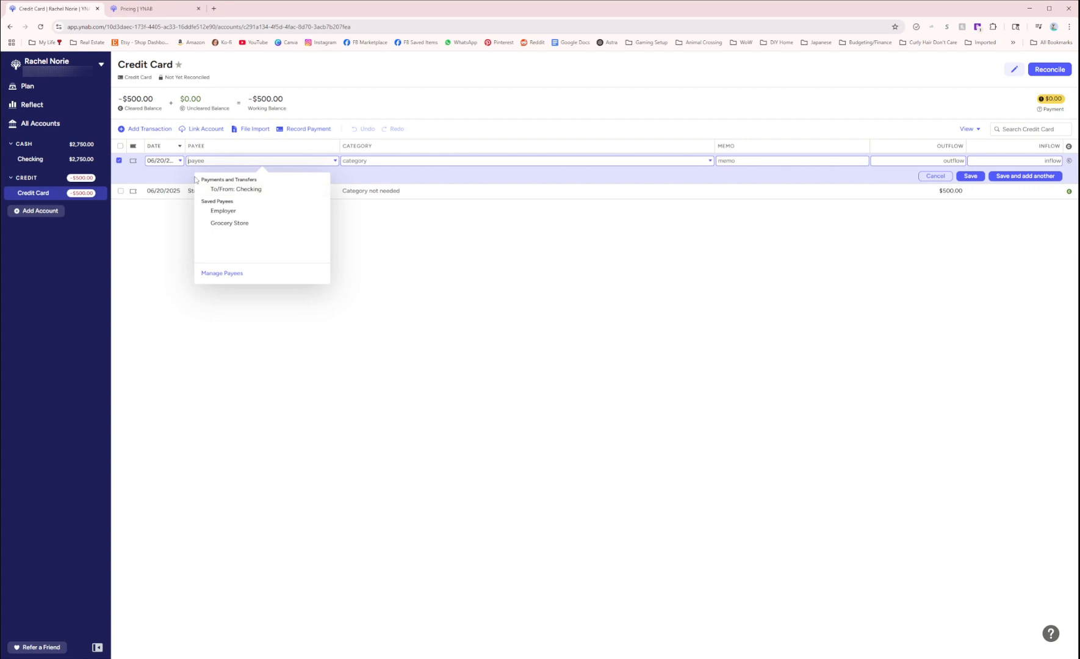
left_click(46, 97)
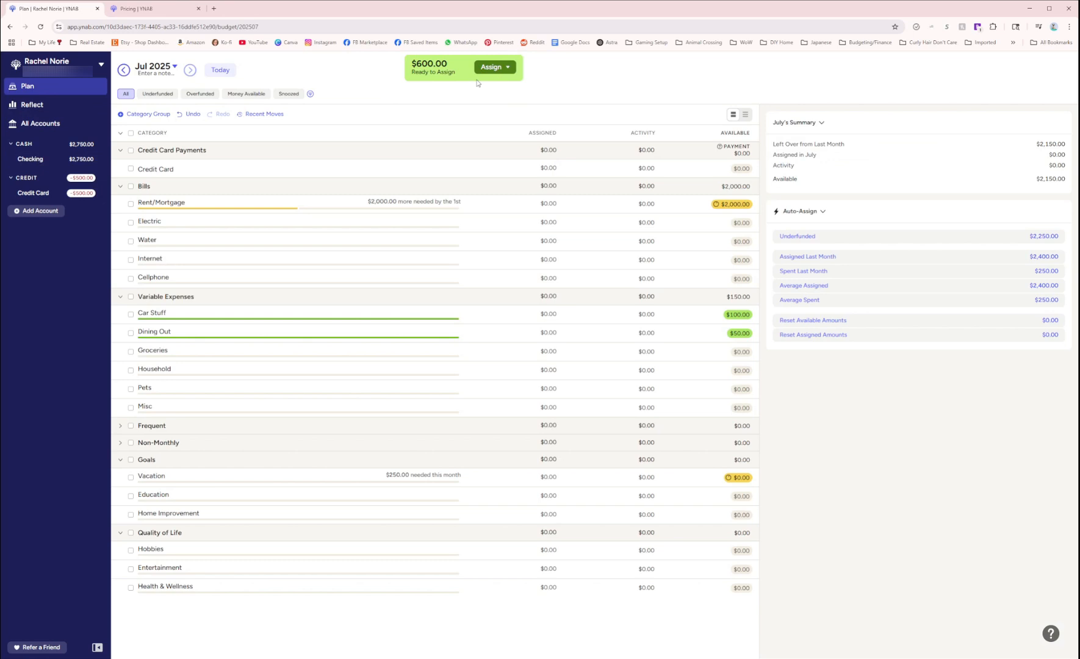
left_click(34, 194)
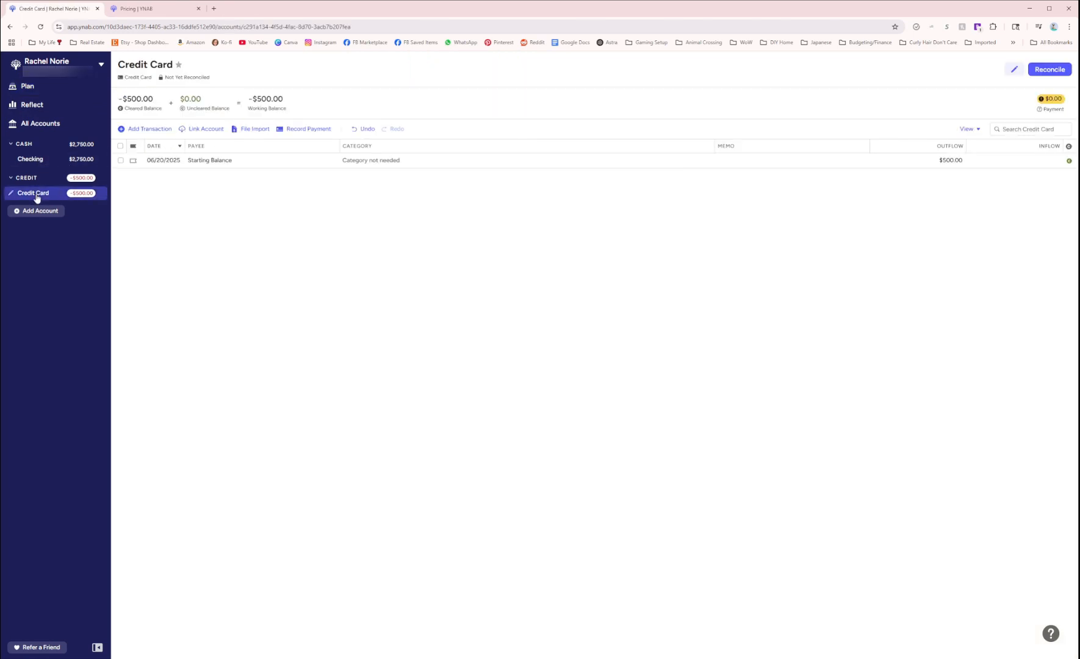
Record a $100 payment from Checking in the Credit Card account and save it
left_click(152, 130)
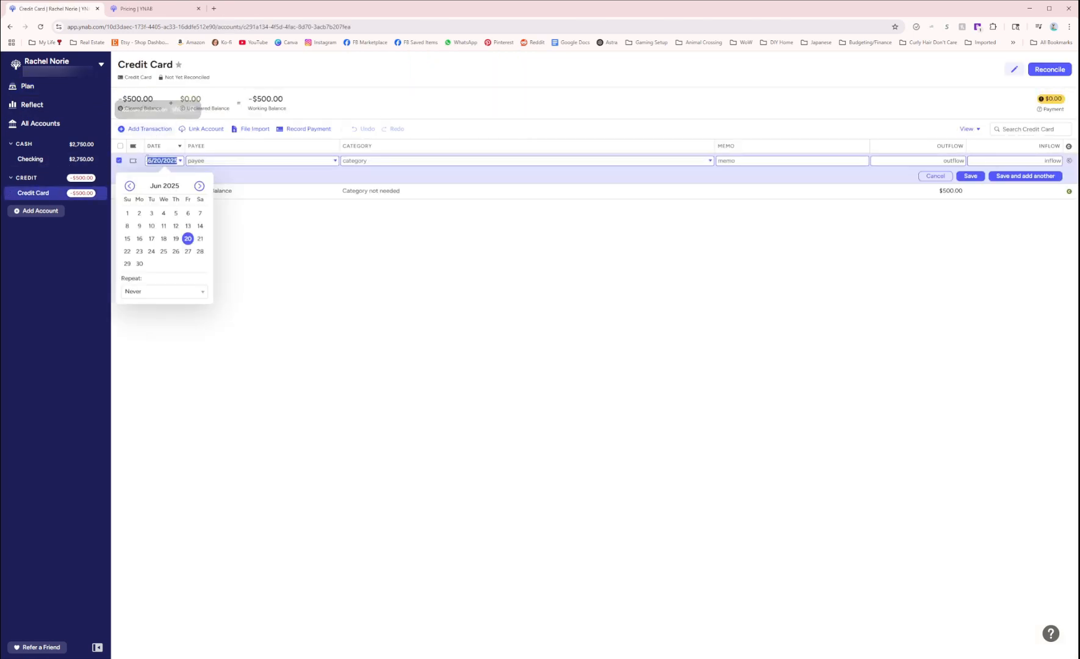
key("Tab")
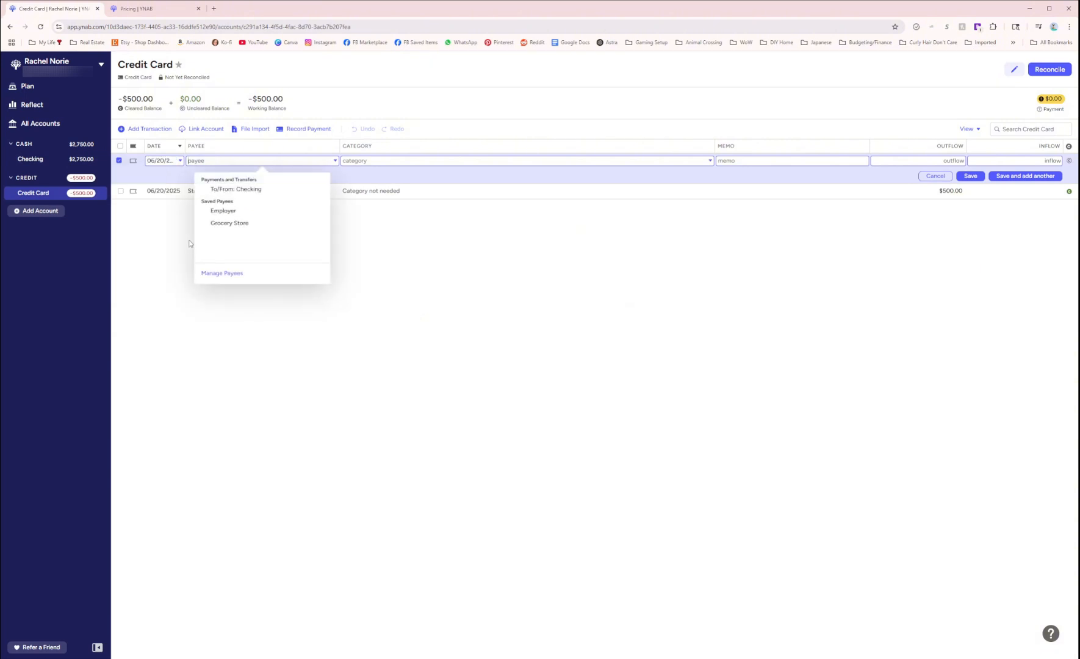
left_click(237, 190)
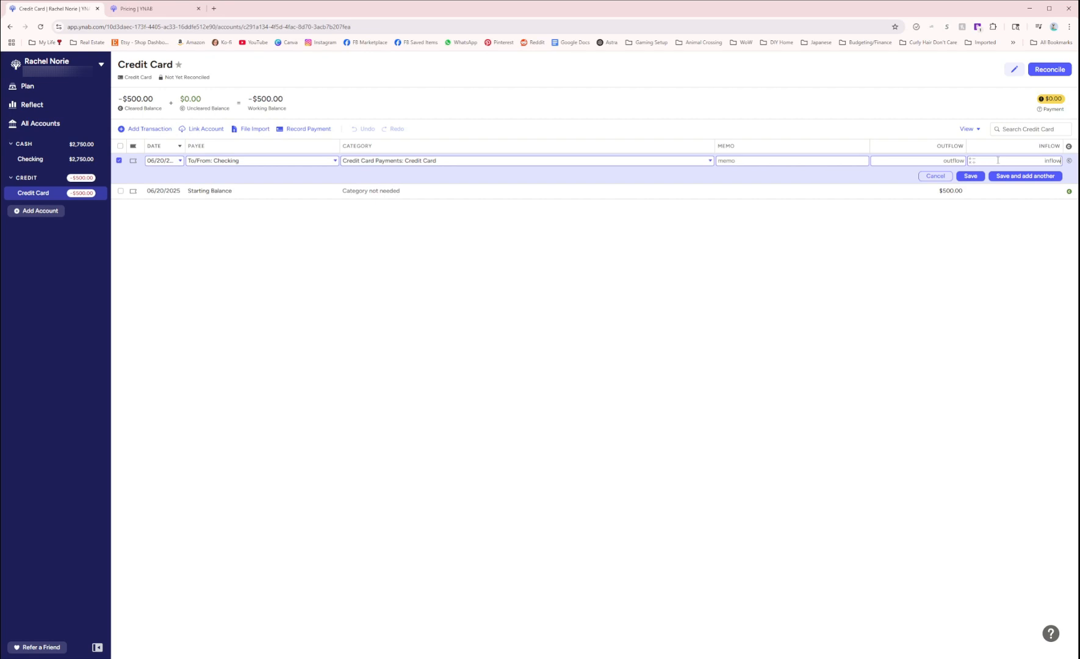
type("100")
left_click(971, 176)
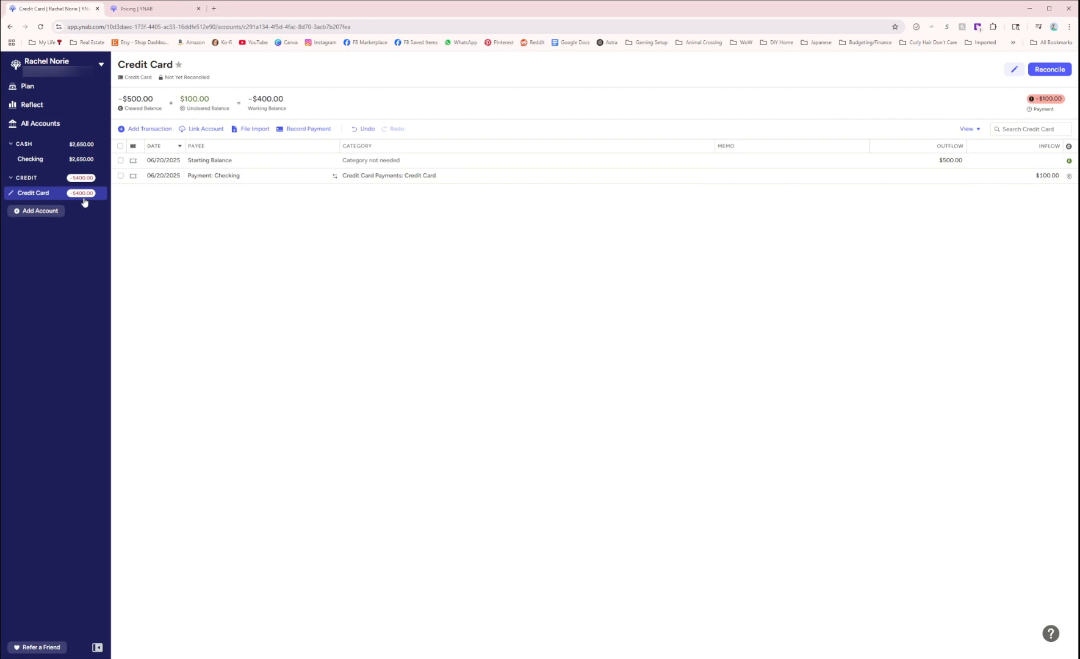
Add a $25 outflow to the Credit Card account with new payee TJ Maxx, categorized as Variable Expenses: Household, and save it
left_click(145, 129)
left_click(191, 239)
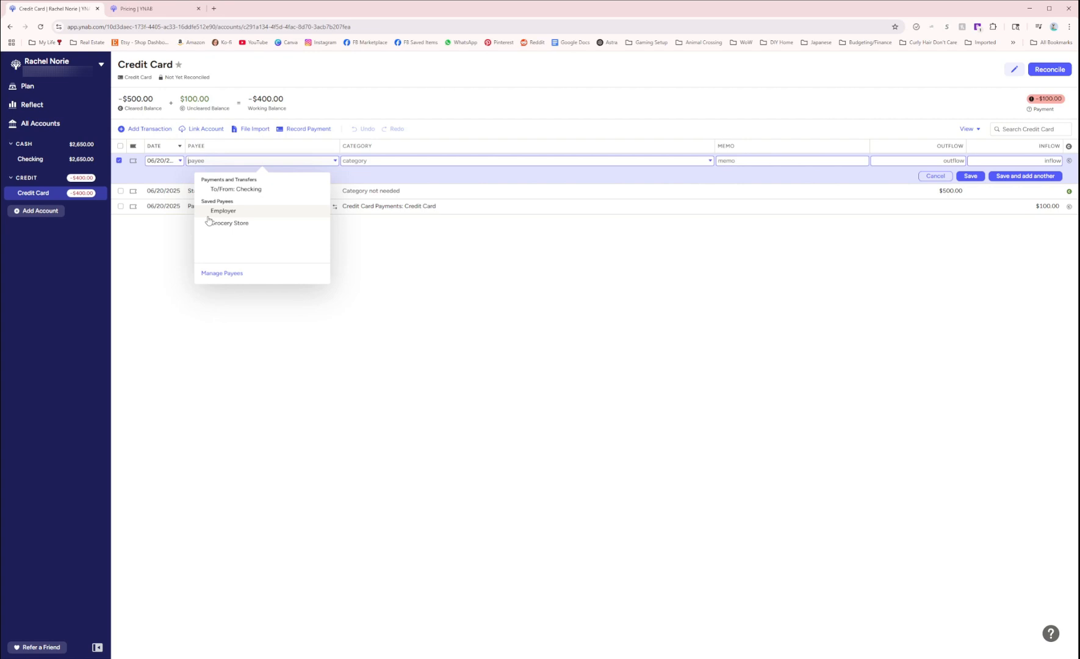
type("TJ Maxx")
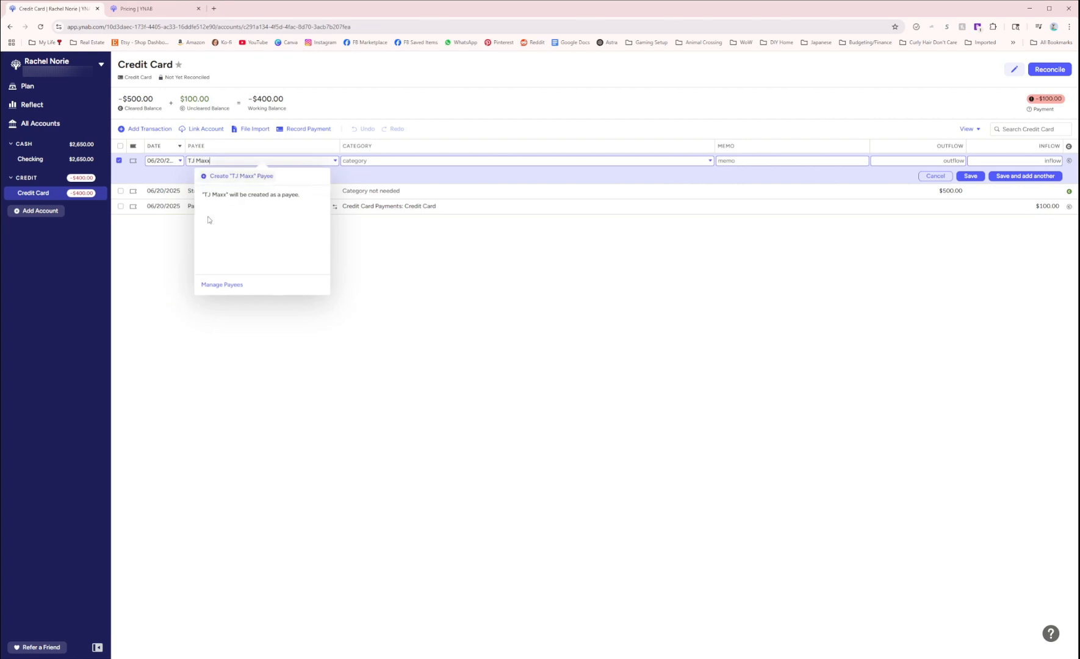
left_click(228, 179)
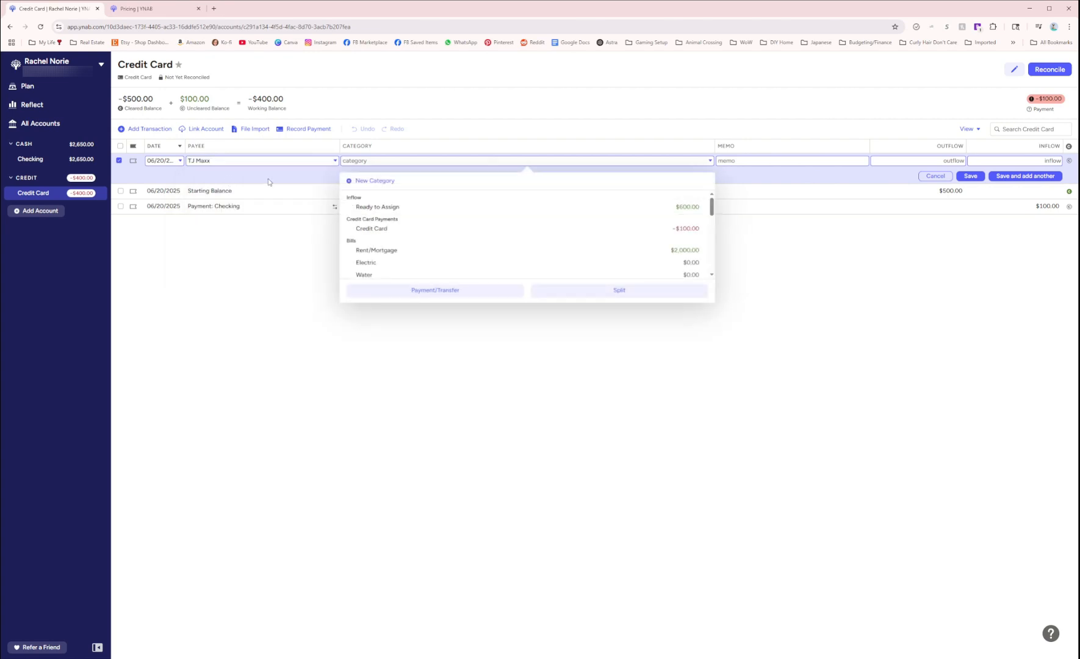
scroll(445, 264, "down", 2)
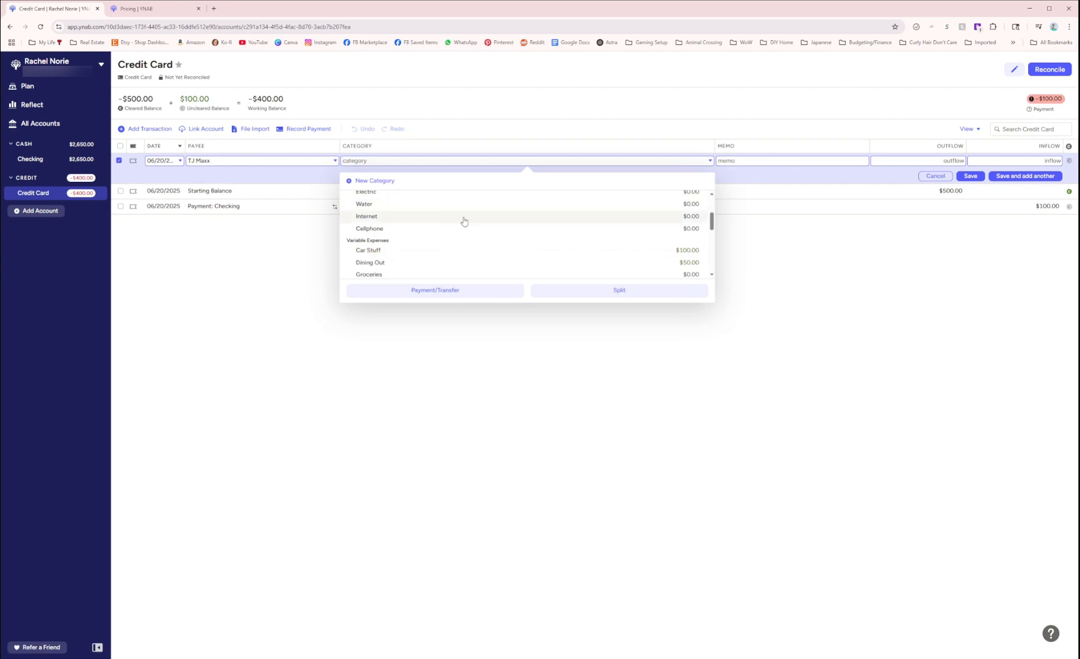
scroll(465, 221, "down", 1)
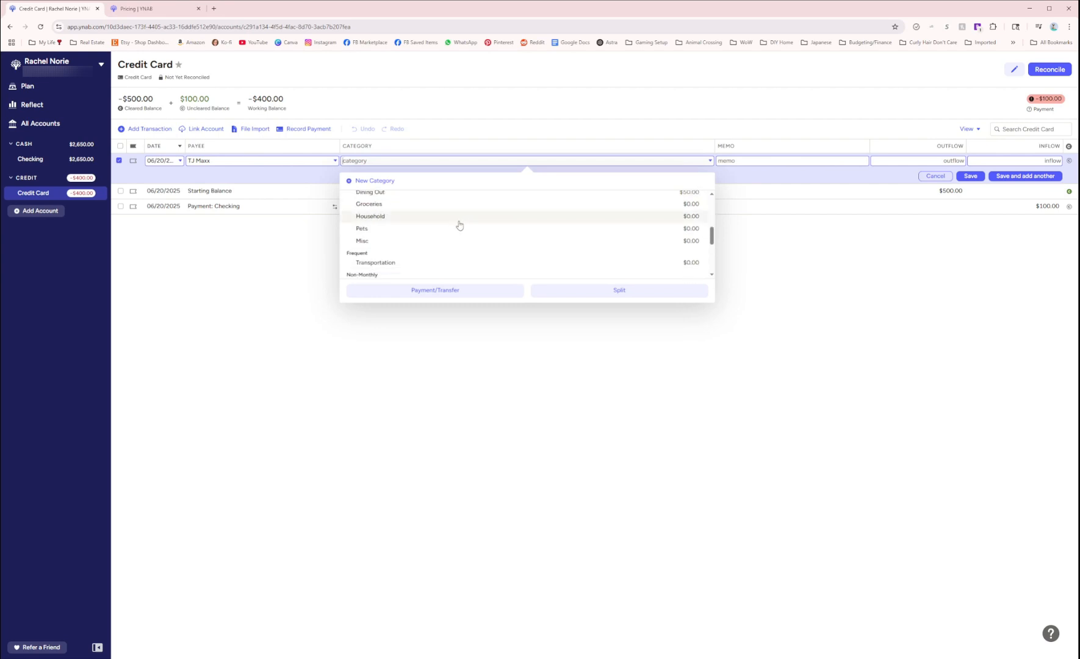
left_click(418, 221)
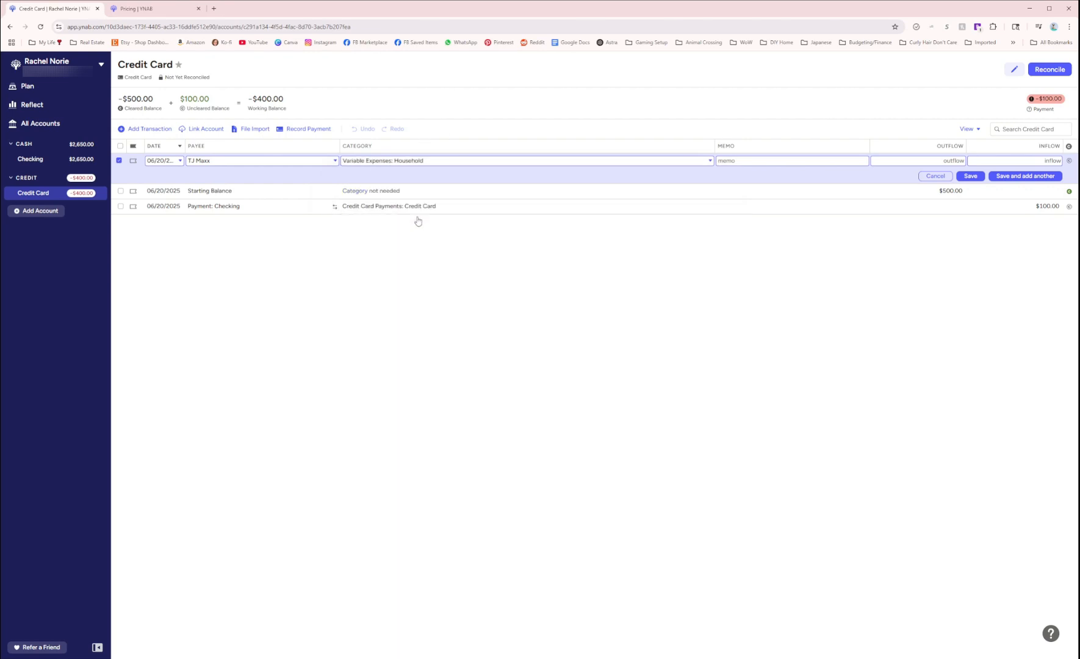
left_click(933, 157)
type("25")
left_click(969, 176)
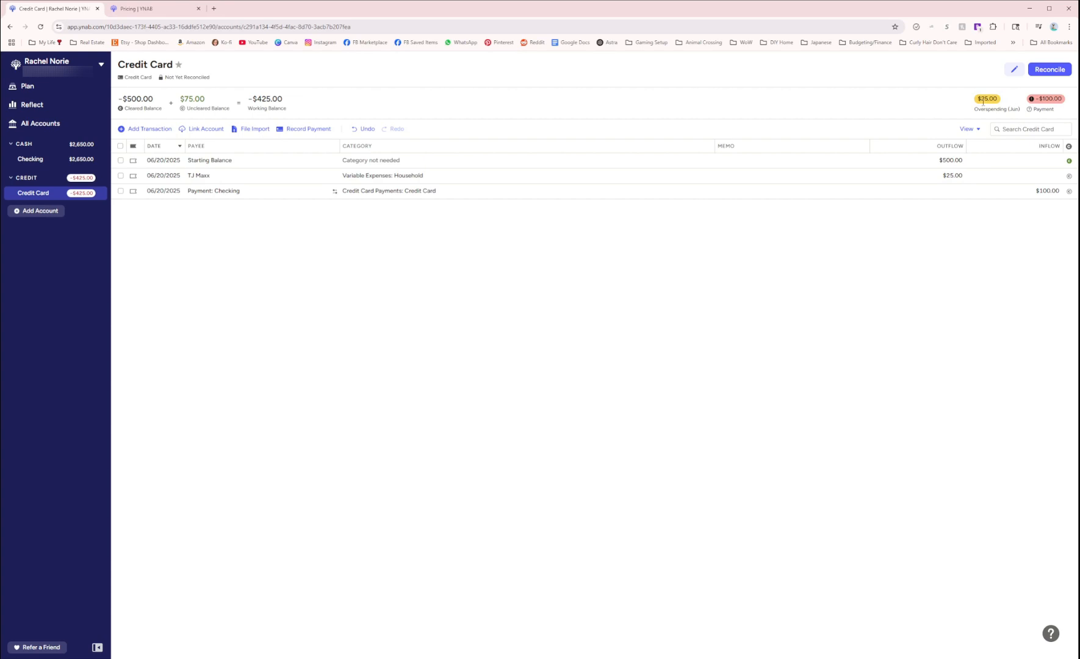
Check the card's overspending indicator and mark the TJ Maxx purchase and the Checking payment as cleared
left_click_drag(976, 100, 1004, 102)
left_click(999, 102)
left_click(1069, 176)
left_click(1068, 193)
In the June 2025 plan, check the Credit Card category's payment details and assign $100 to it from Ready to Assign
left_click(49, 93)
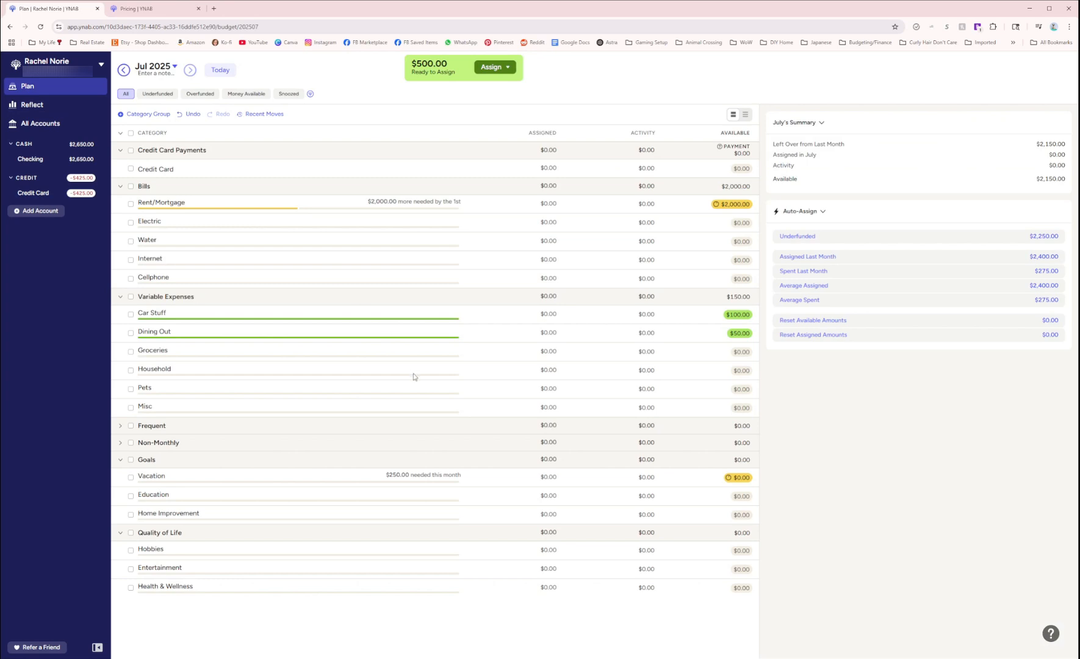
left_click(125, 70)
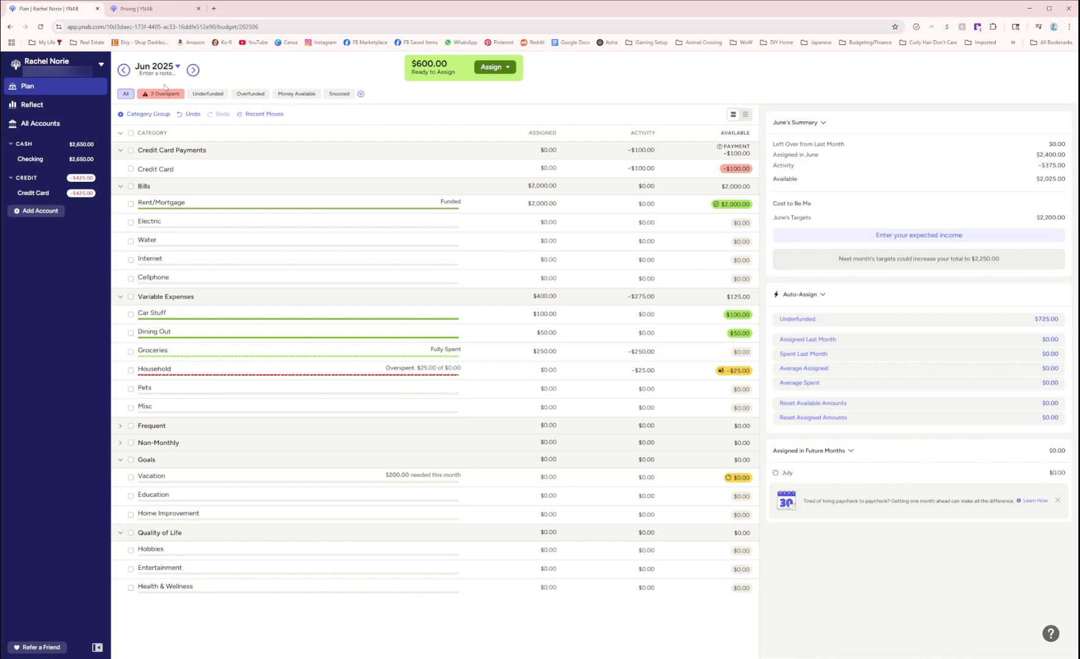
left_click(184, 170)
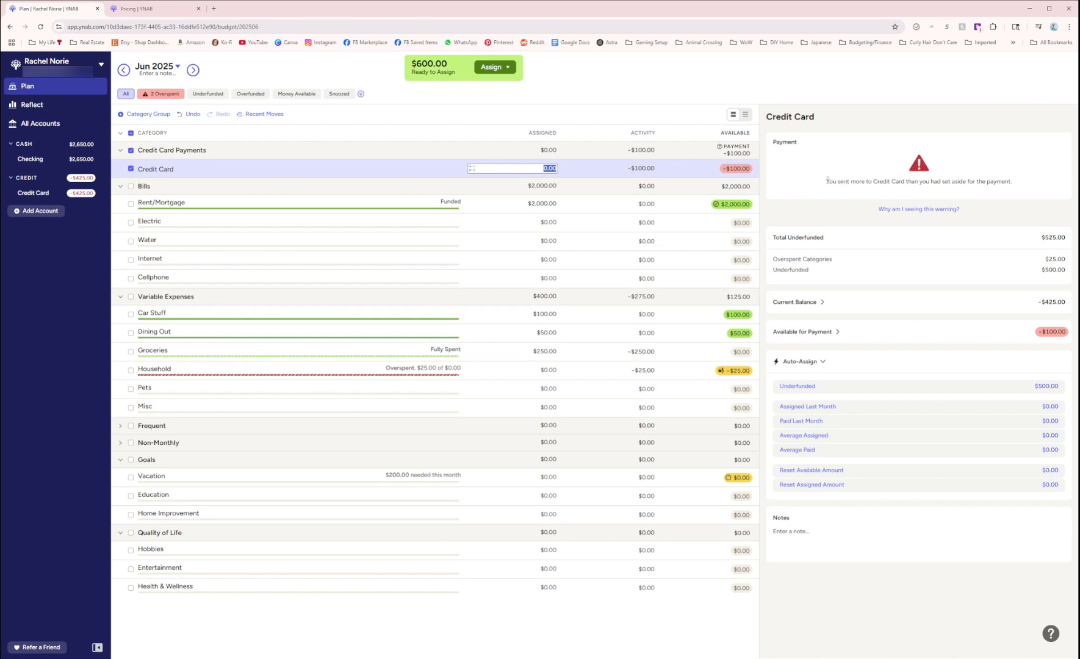
left_click_drag(827, 180, 1008, 194)
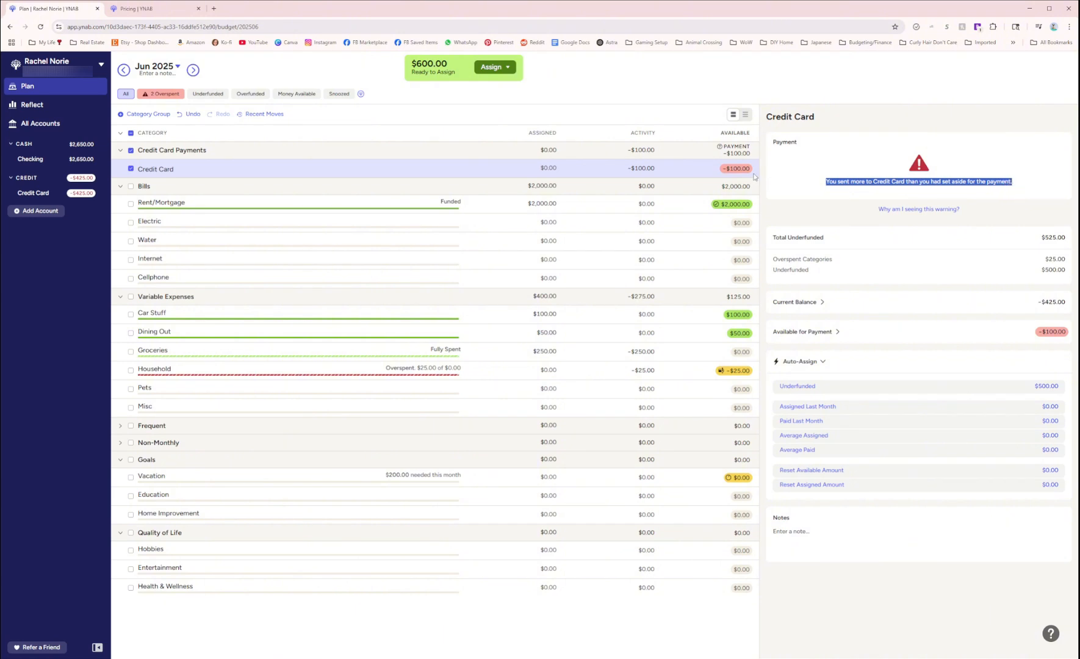
left_click(492, 69)
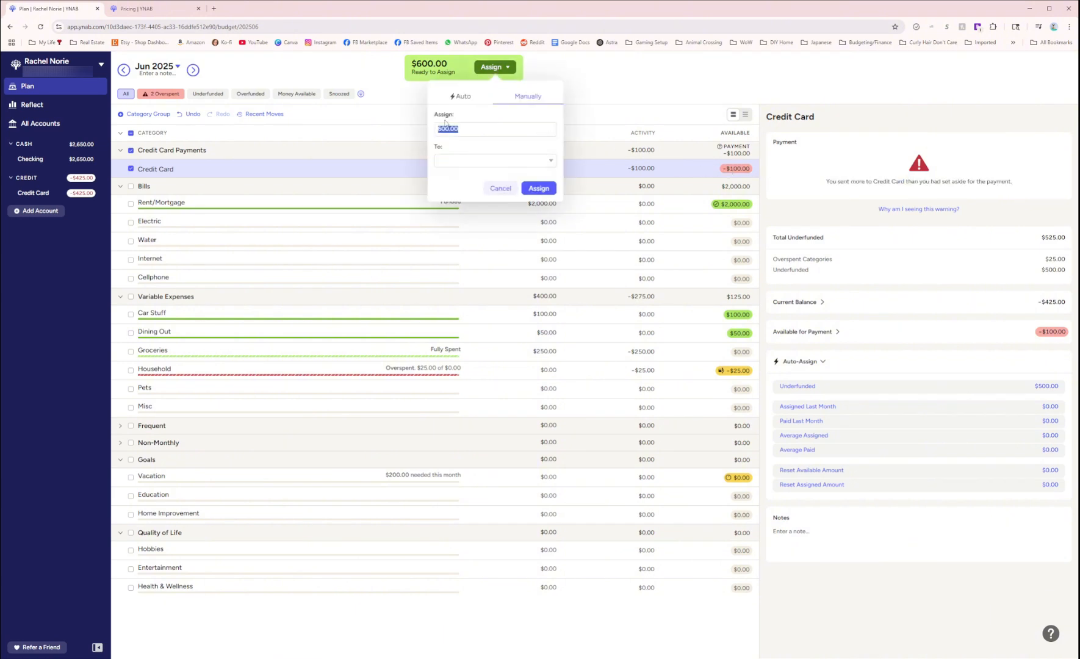
type("1")
left_click(441, 159)
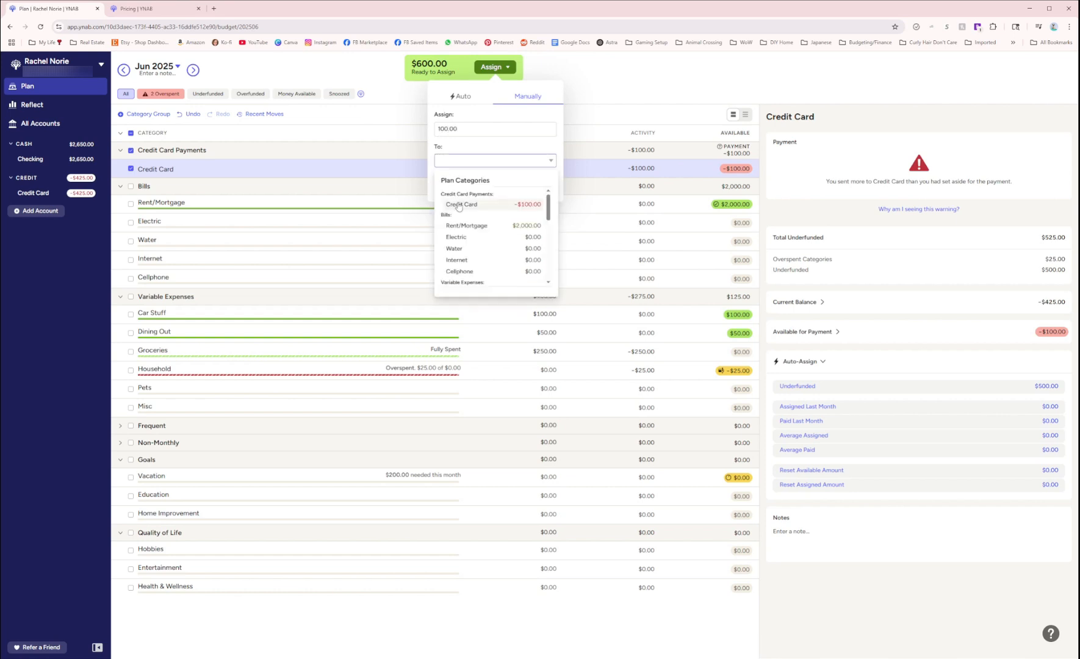
left_click(512, 207)
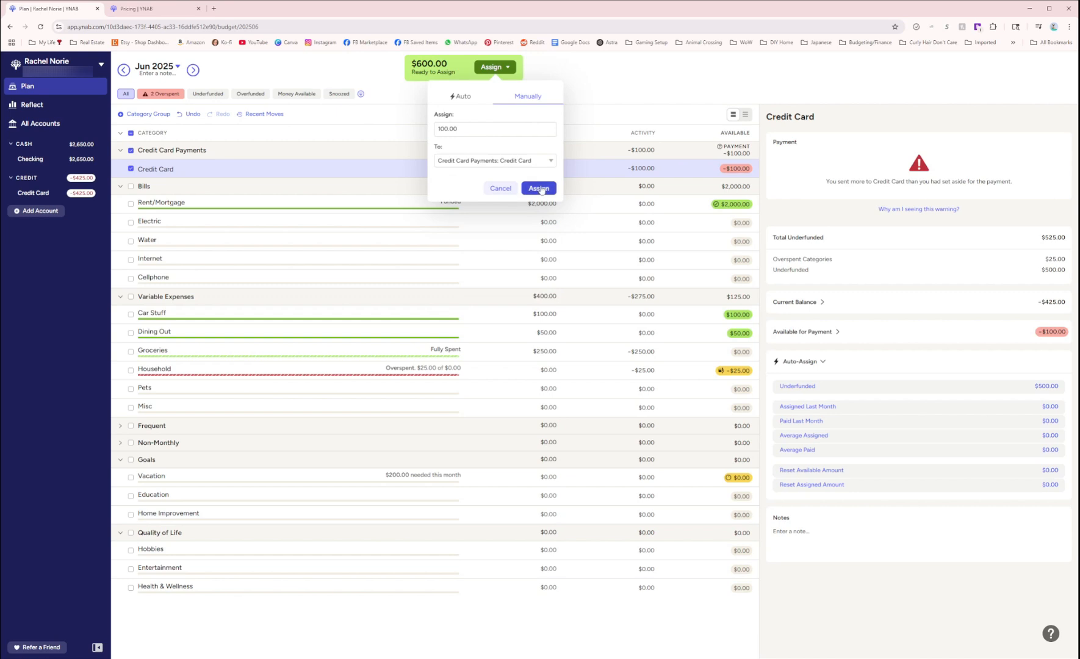
left_click(538, 188)
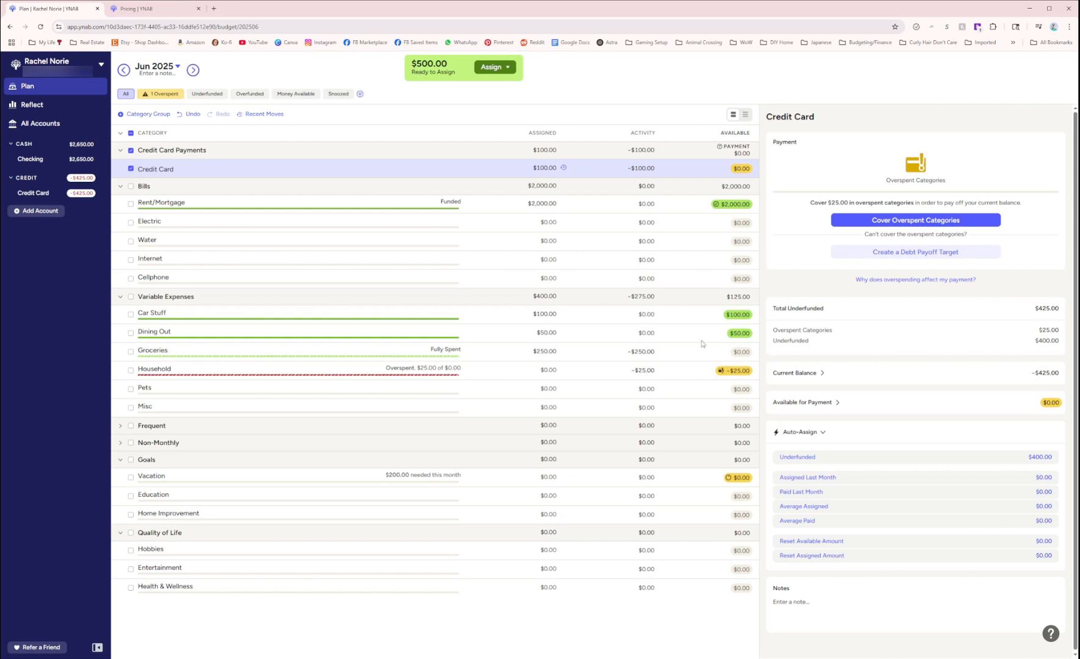
Assign $25 from Ready to Assign to the Household category to cover its overspending
left_click(737, 374)
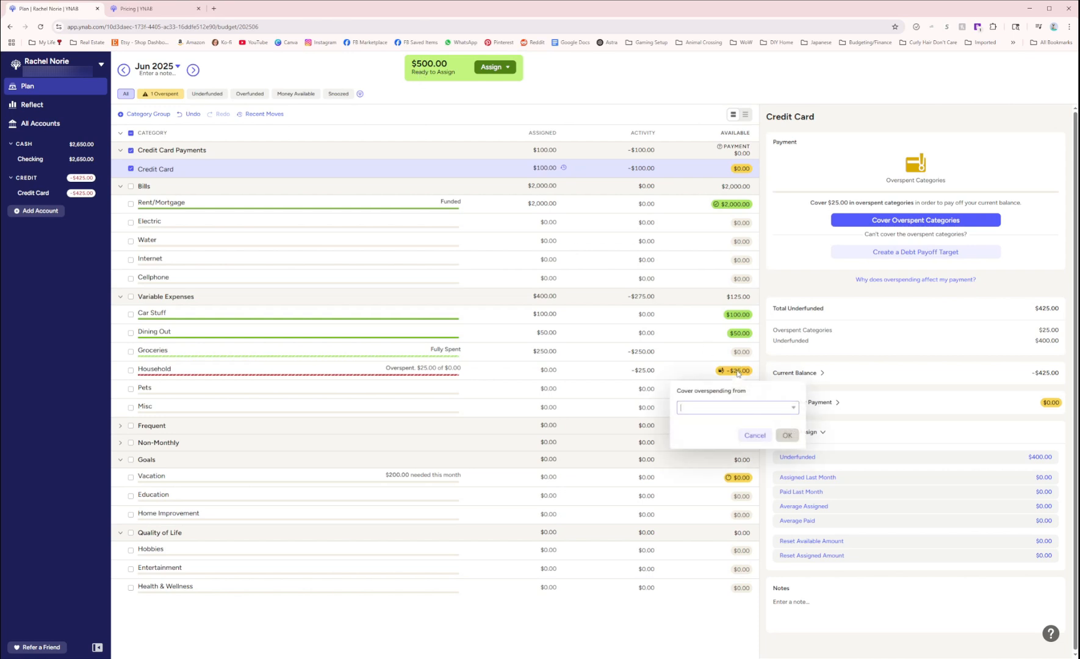
left_click(735, 340)
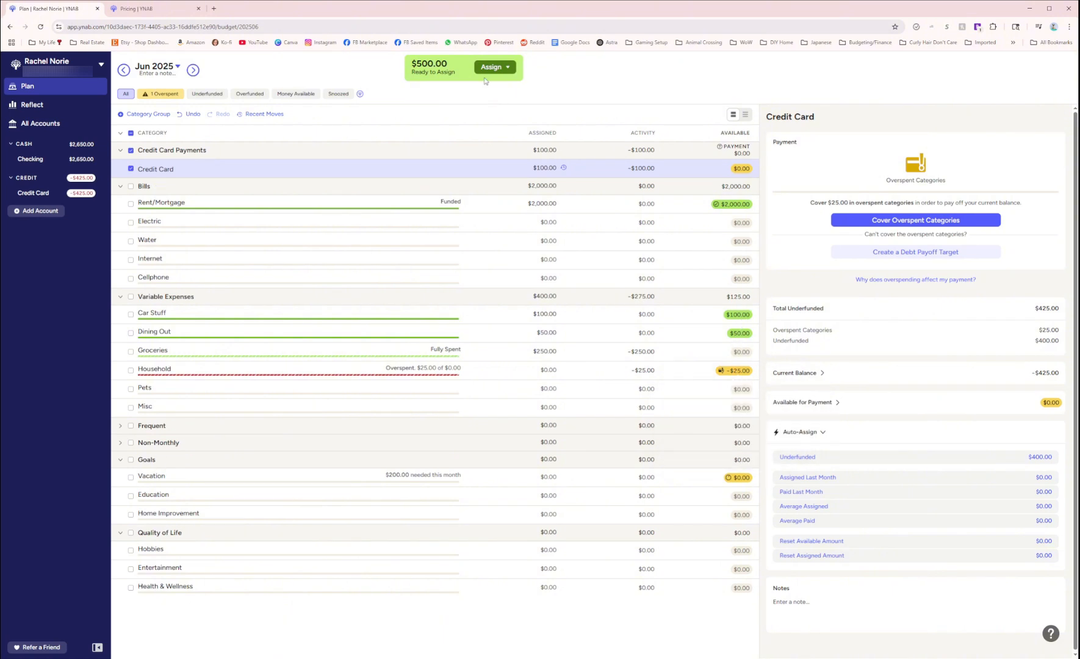
left_click(504, 72)
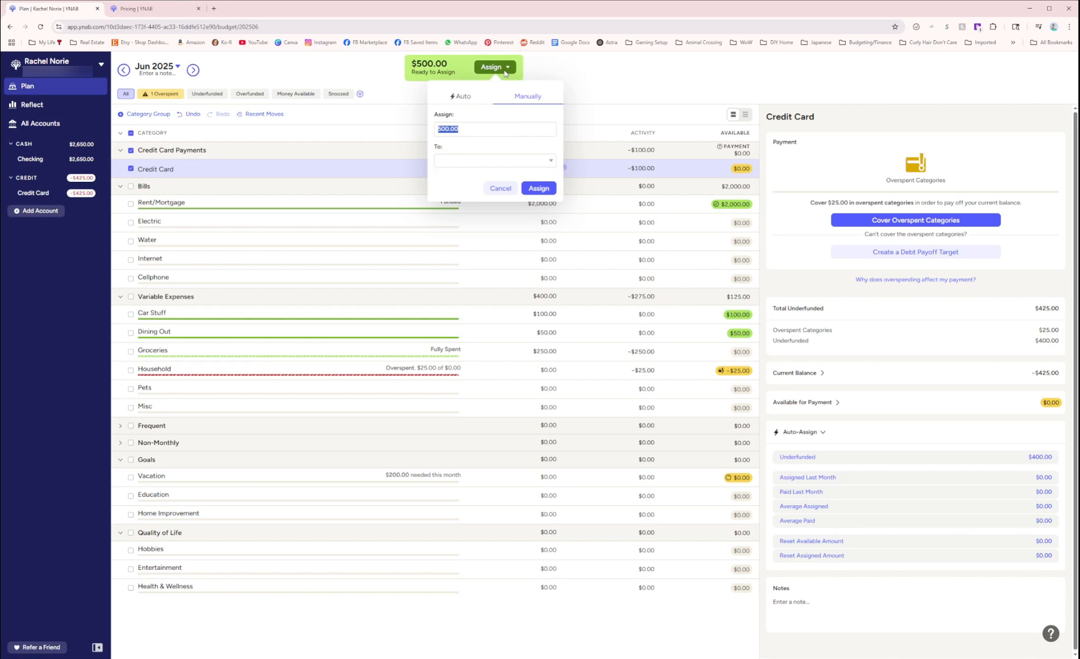
type("25")
key("Tab")
type("hou")
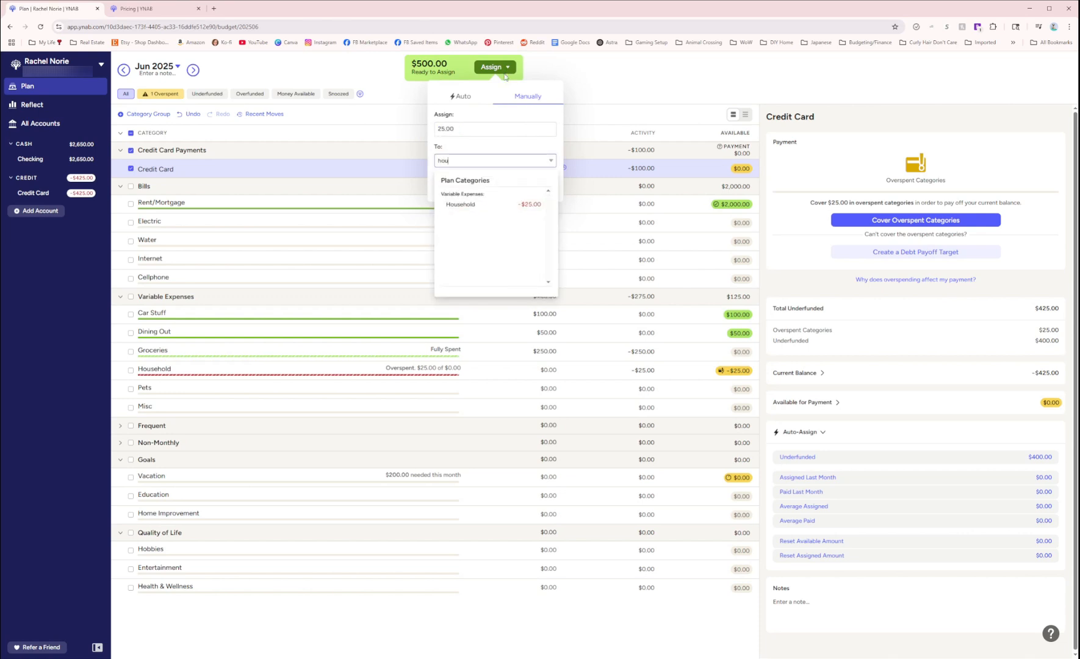
left_click(479, 203)
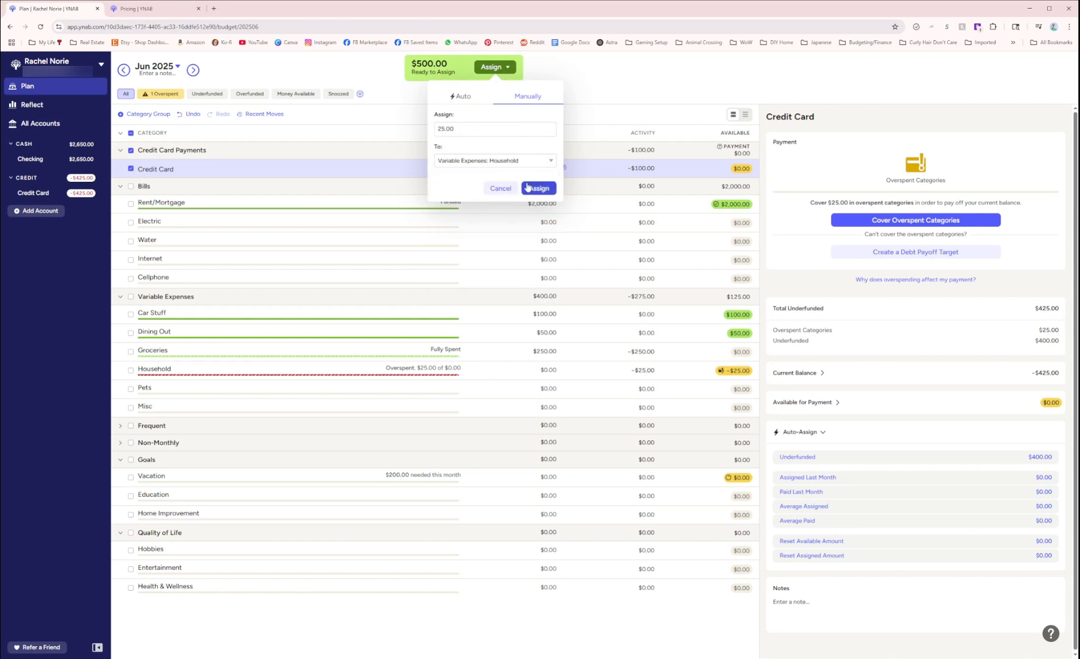
left_click(538, 188)
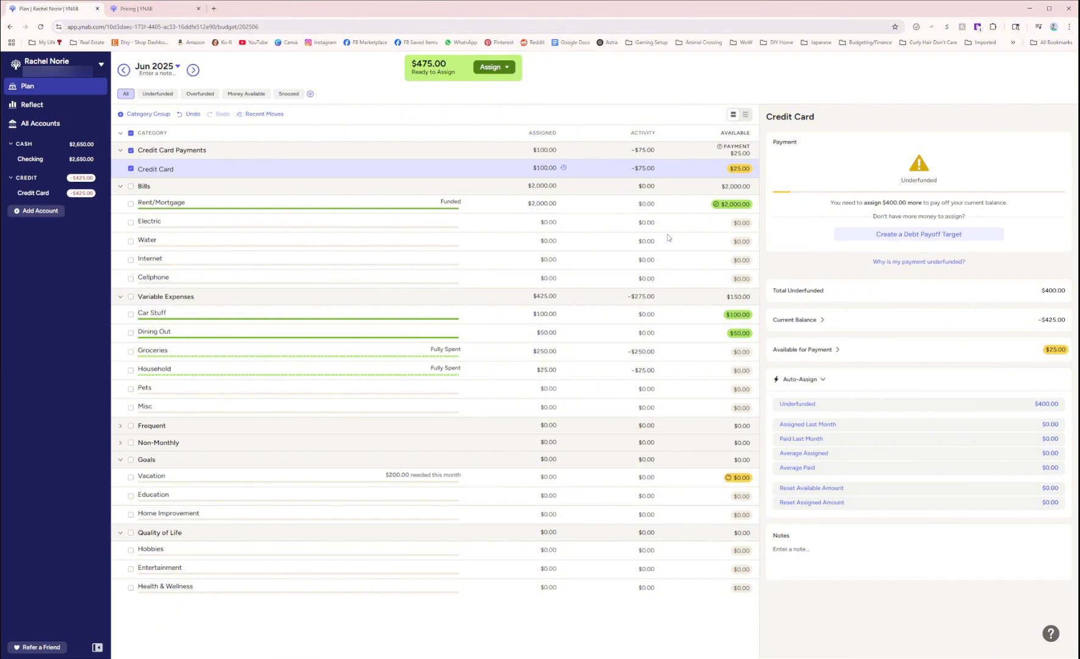
Examine the transactions across all accounts, comparing both sides of the card payment in the Checking and Credit Card accounts
left_click(35, 124)
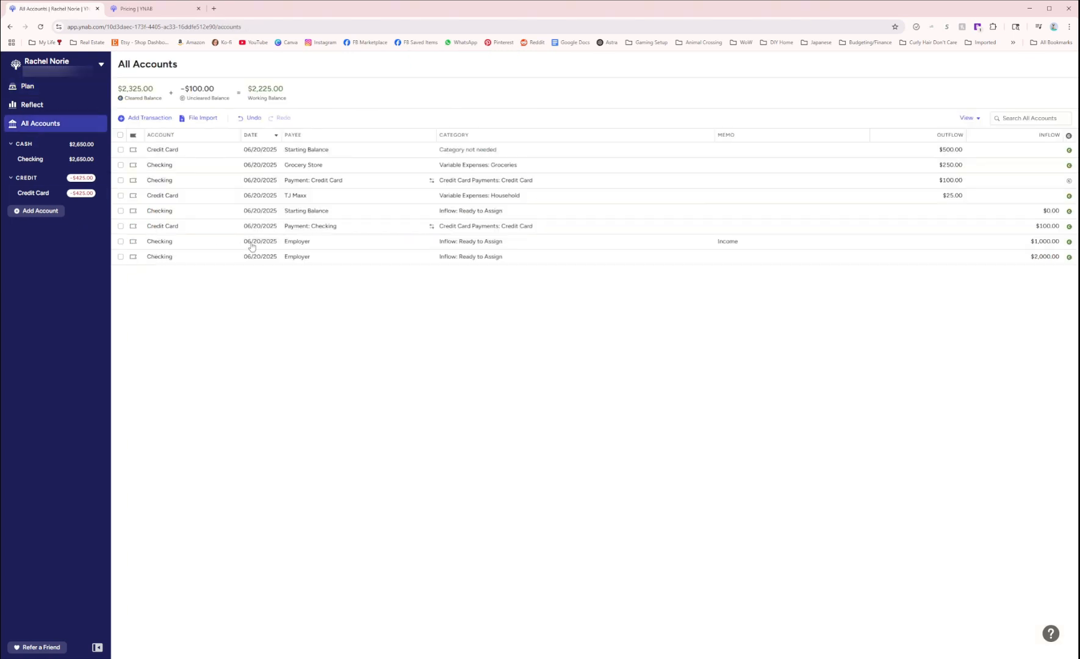
left_click(297, 256)
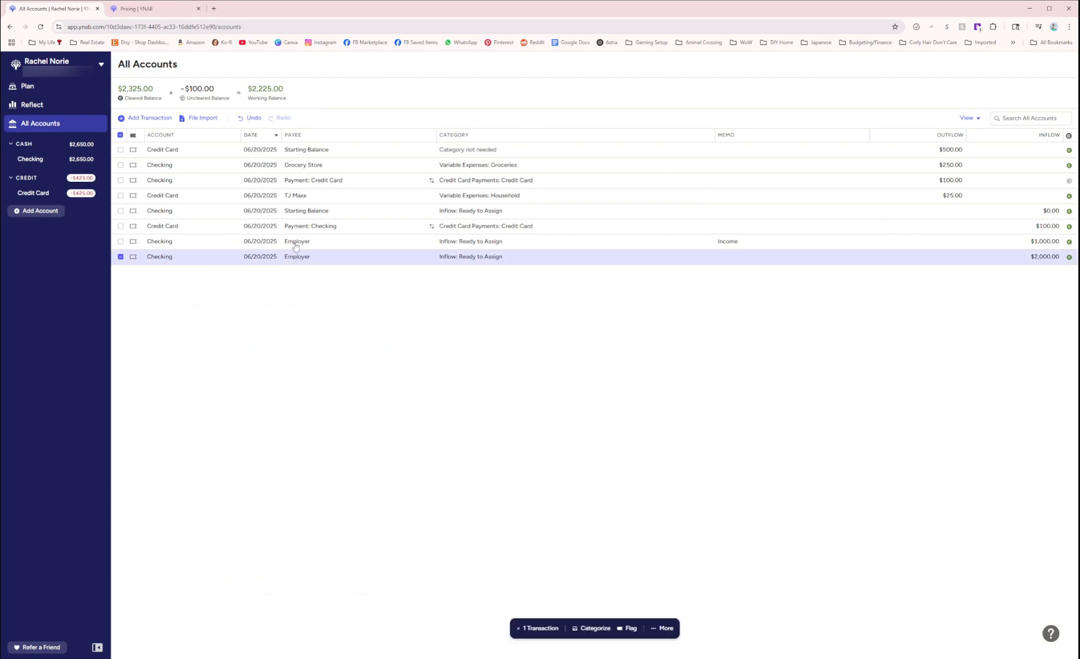
left_click(296, 244)
left_click(303, 215)
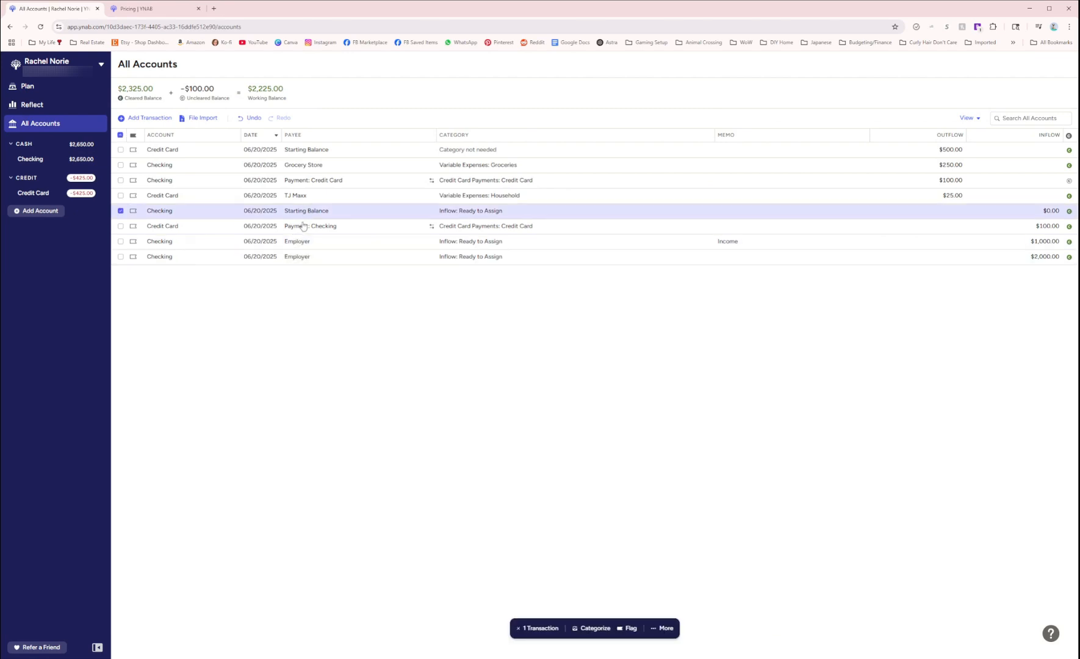
left_click(303, 225)
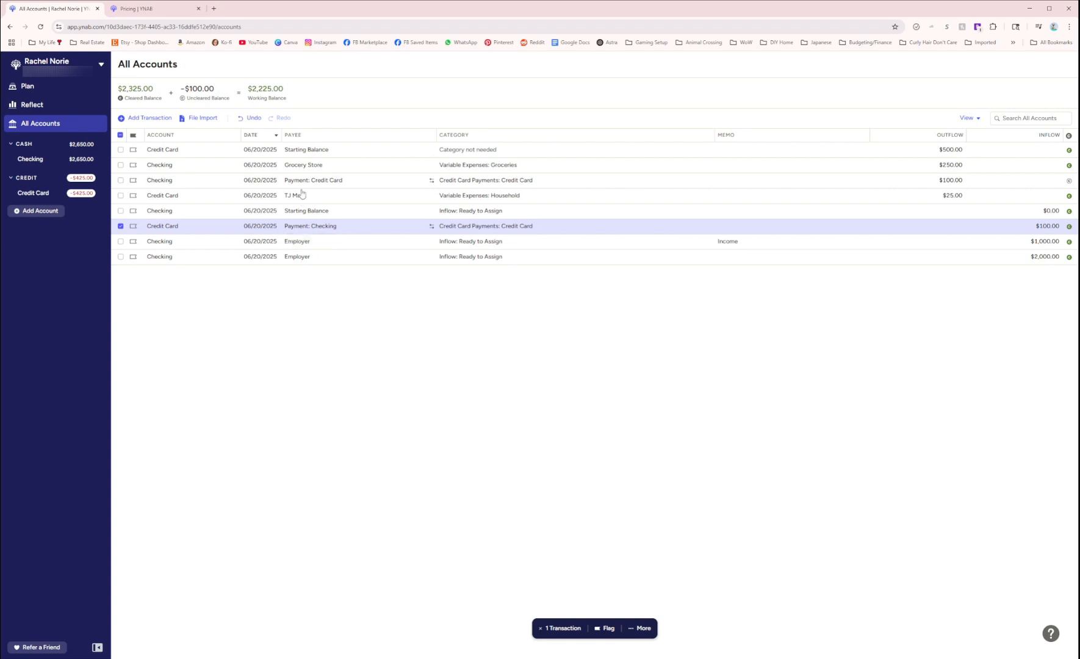
left_click(301, 197)
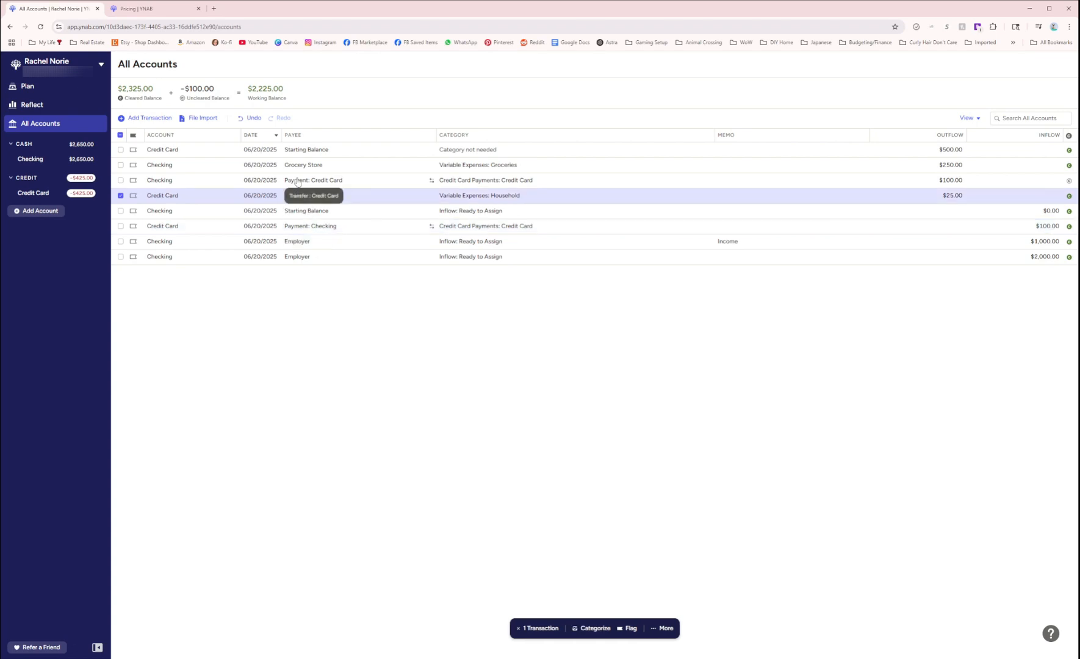
left_click(298, 180)
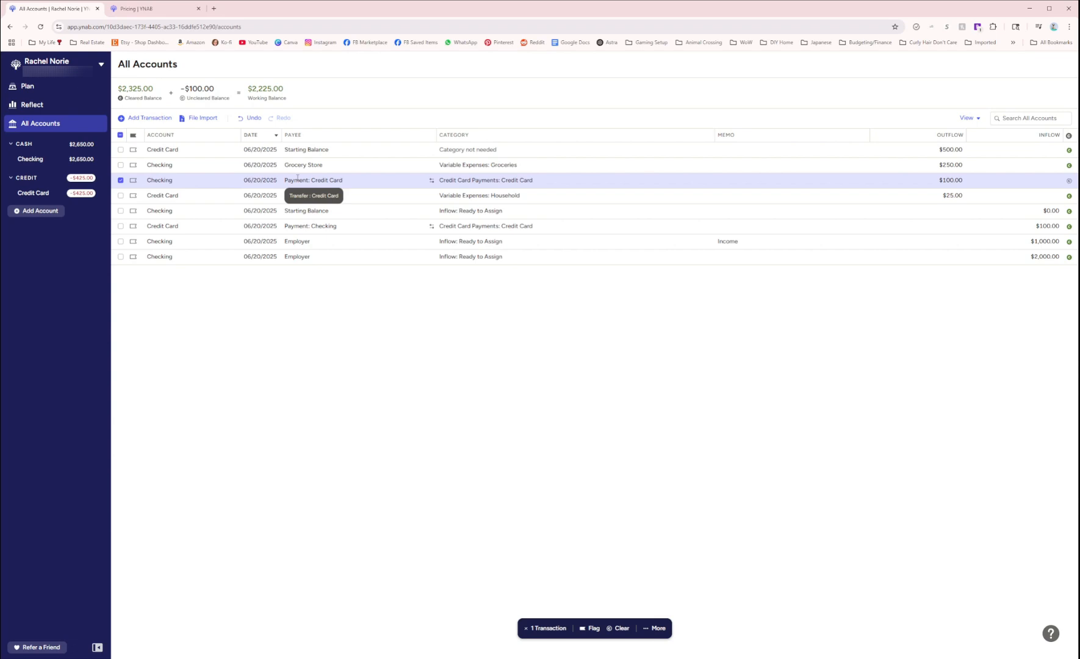
left_click(311, 226)
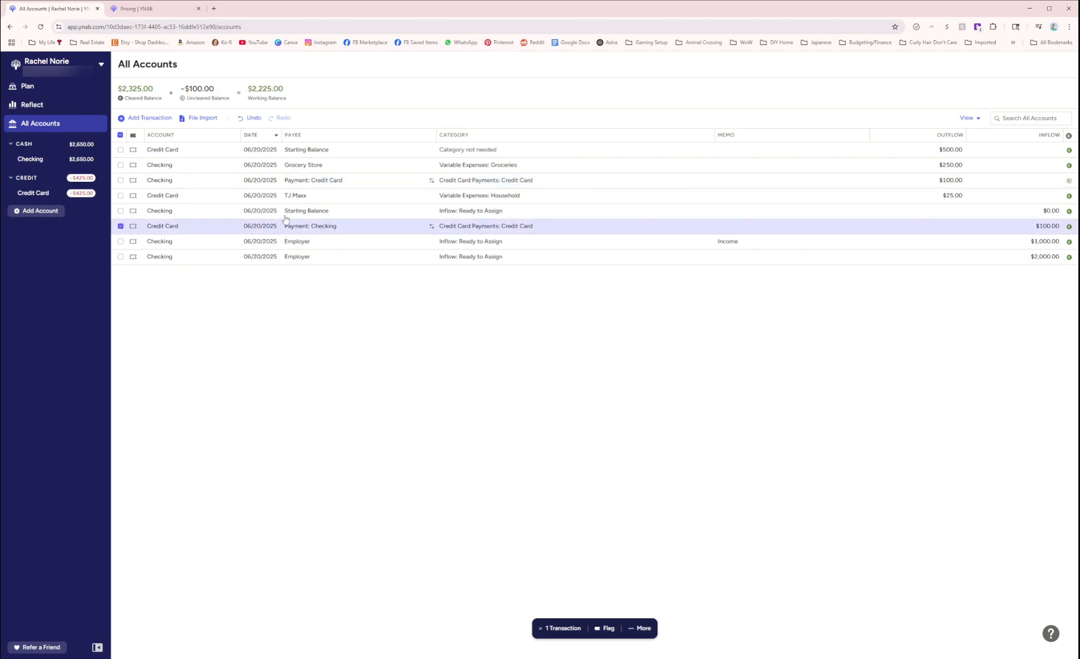
left_click(27, 158)
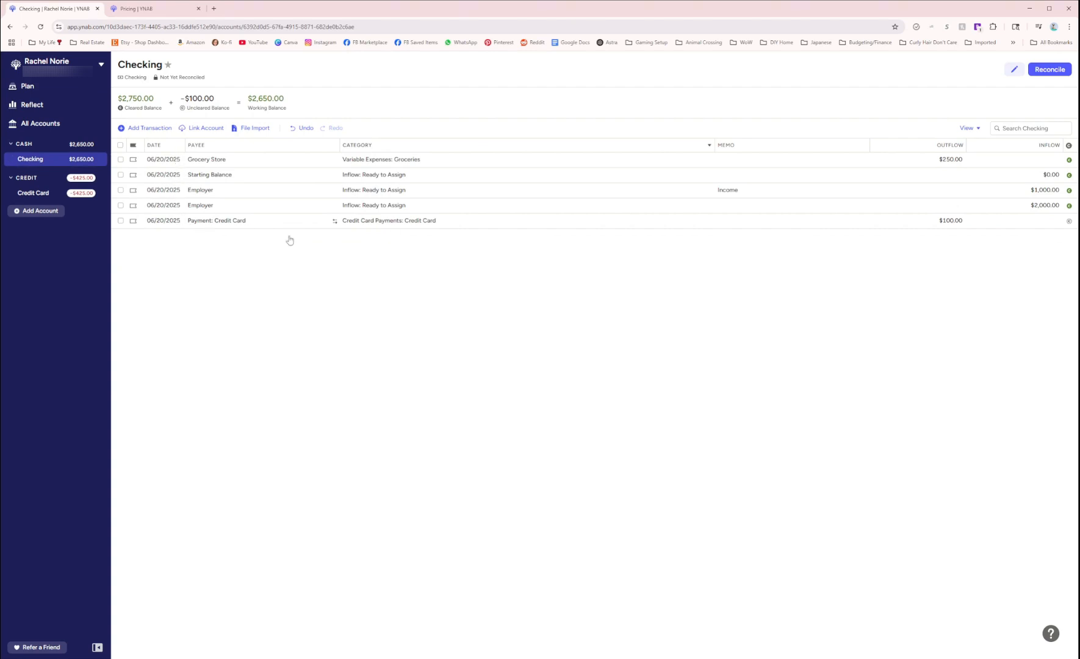
left_click(26, 194)
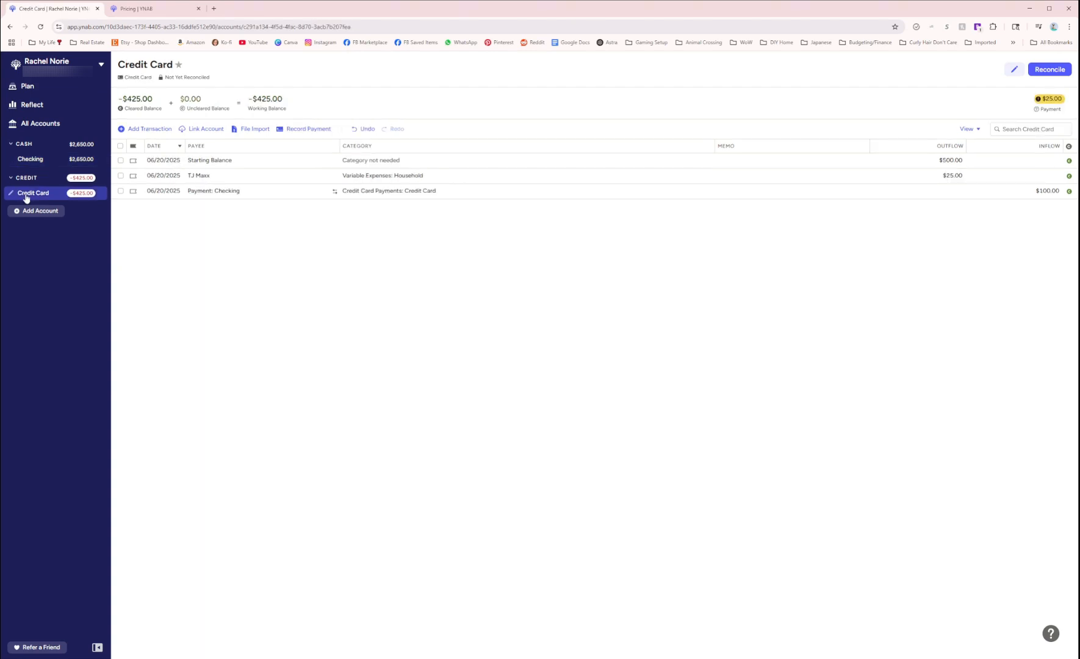
left_click(27, 125)
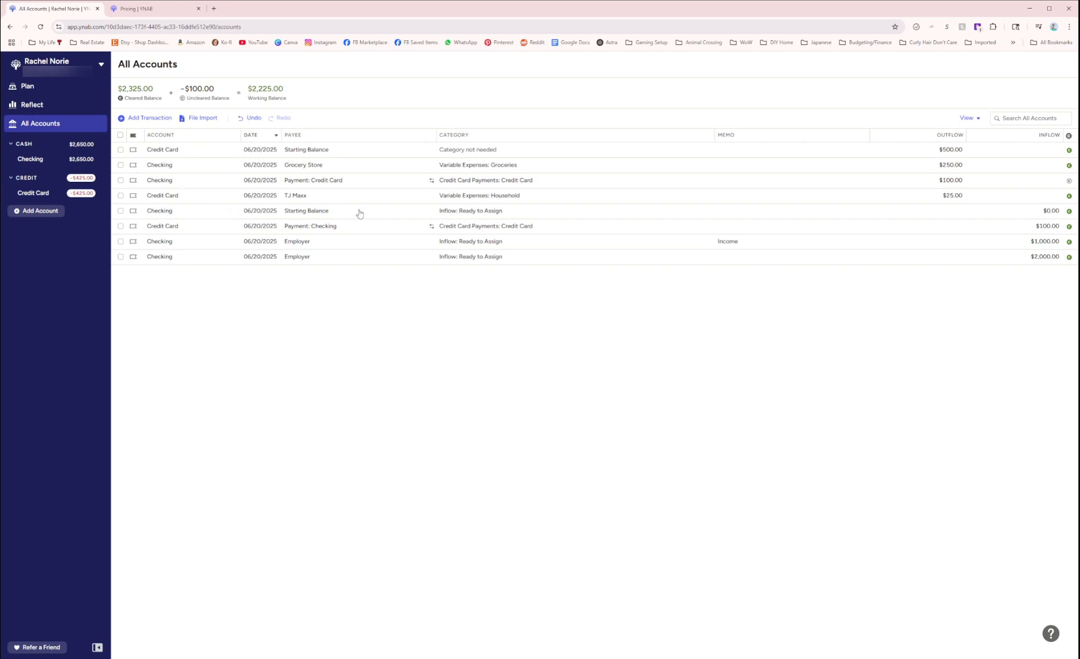
left_click(289, 166)
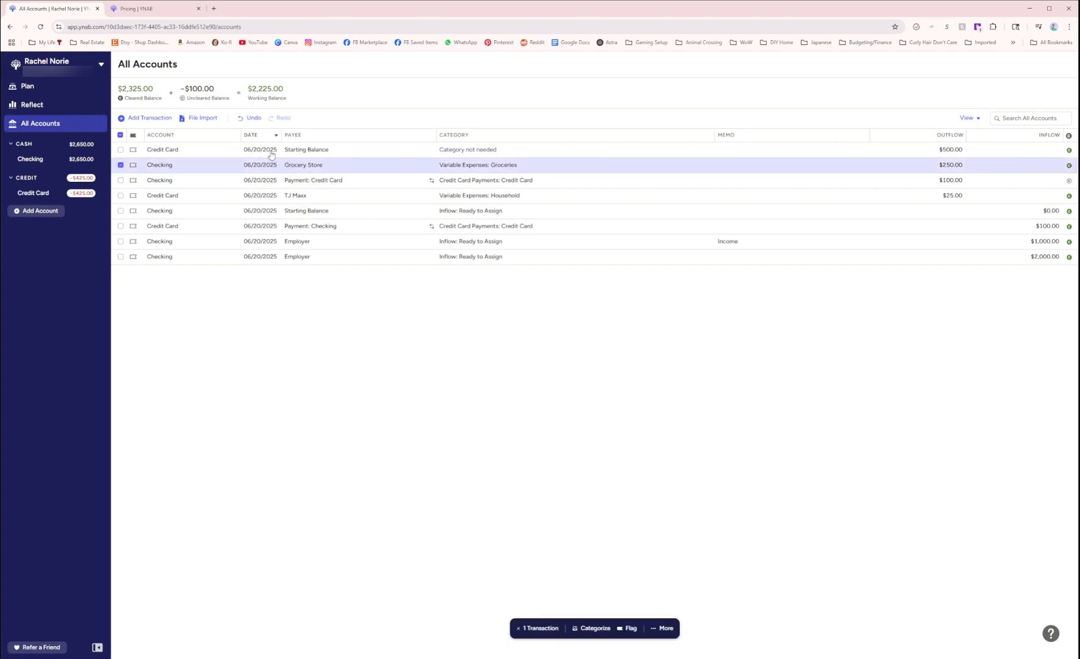
left_click(275, 150)
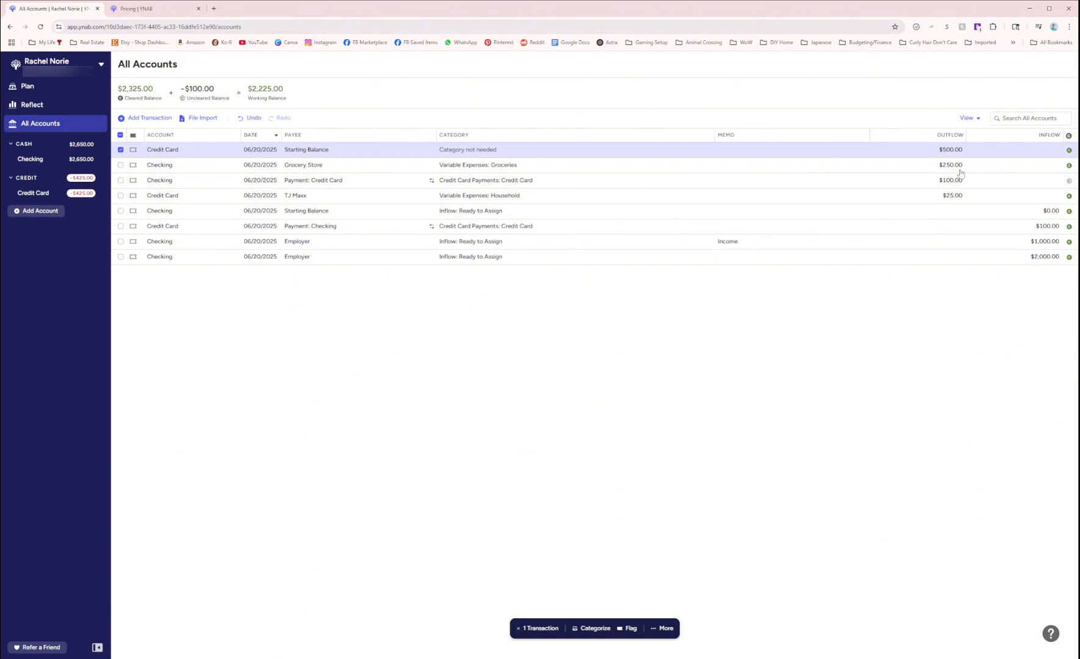
left_click(125, 119)
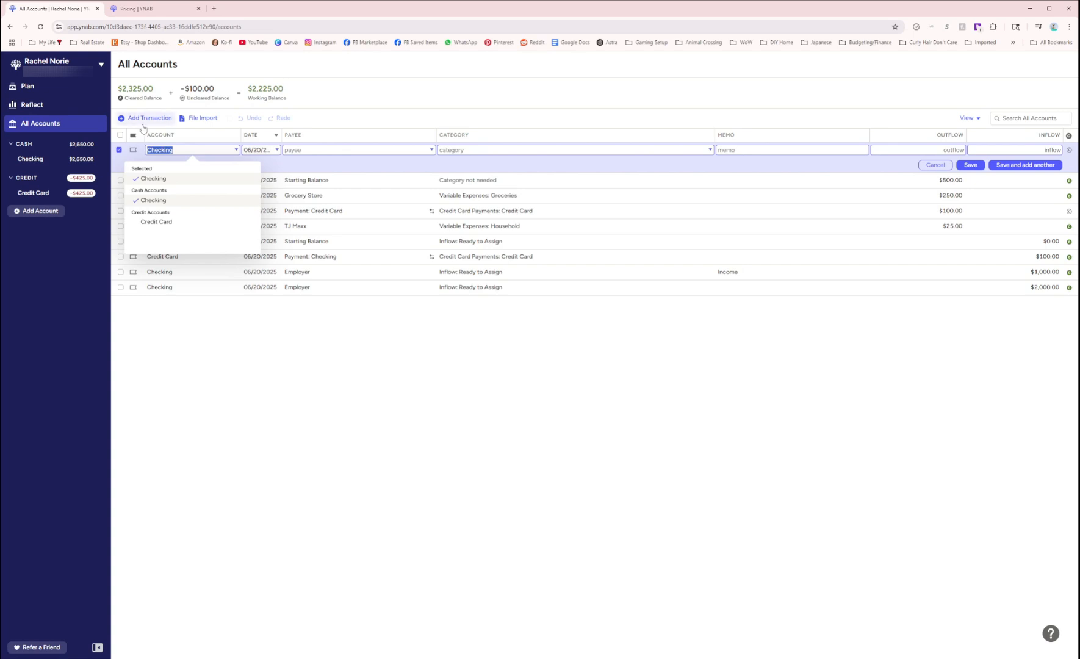
left_click(28, 146)
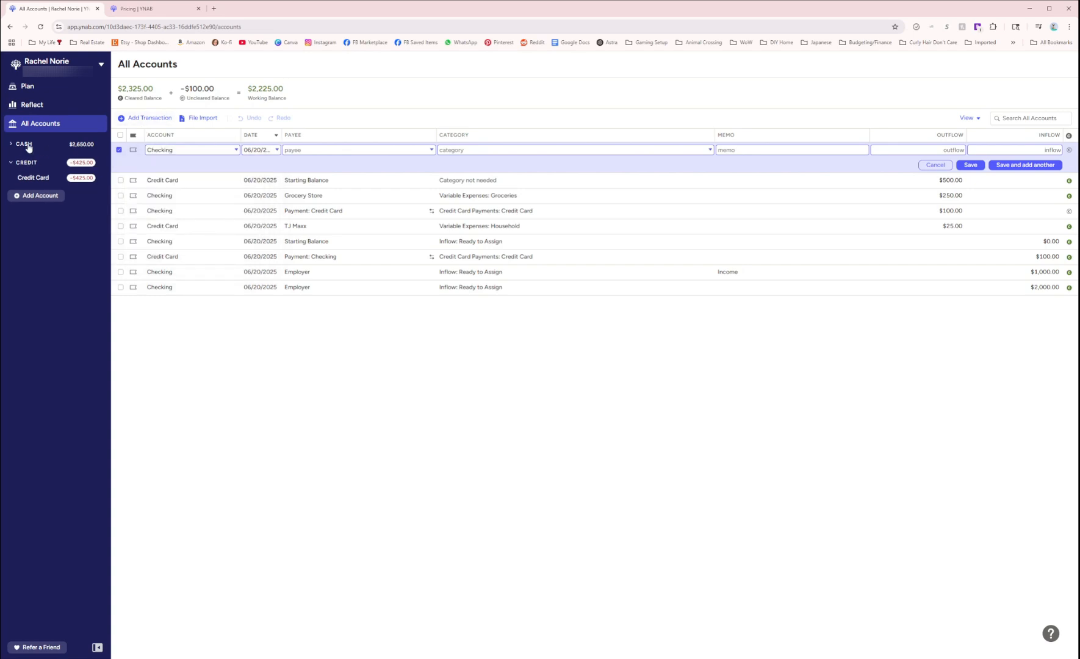
left_click(29, 146)
left_click(29, 161)
left_click(145, 128)
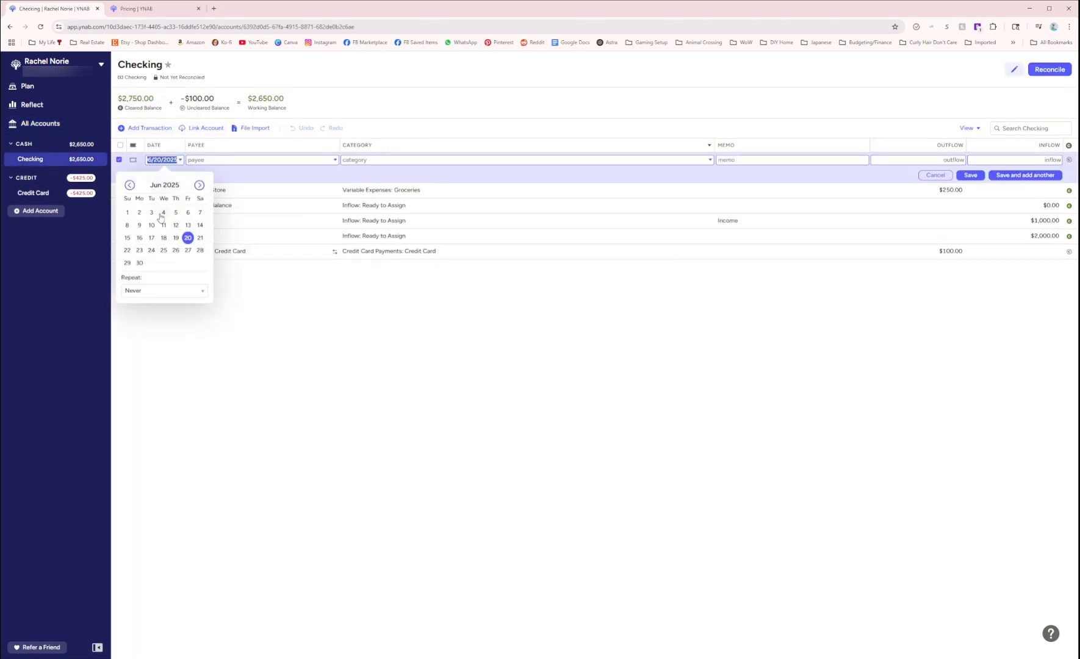
In the Credit Card account, record a $50 TJ Maxx purchase dated 06/19/2025 under the Household category
left_click(33, 193)
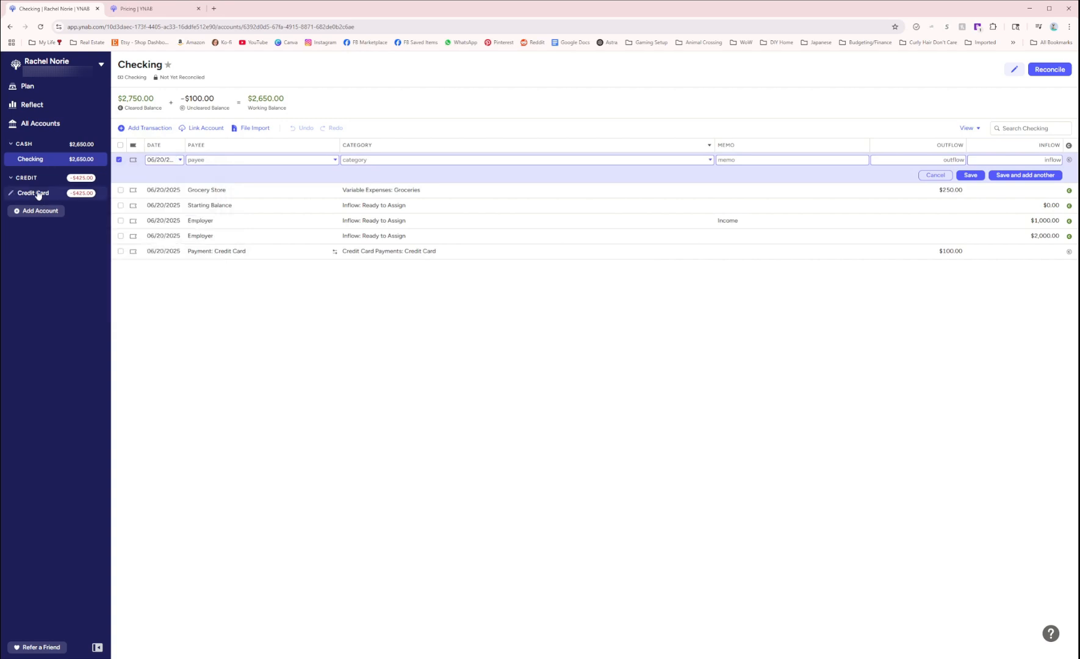
left_click(147, 129)
left_click(176, 239)
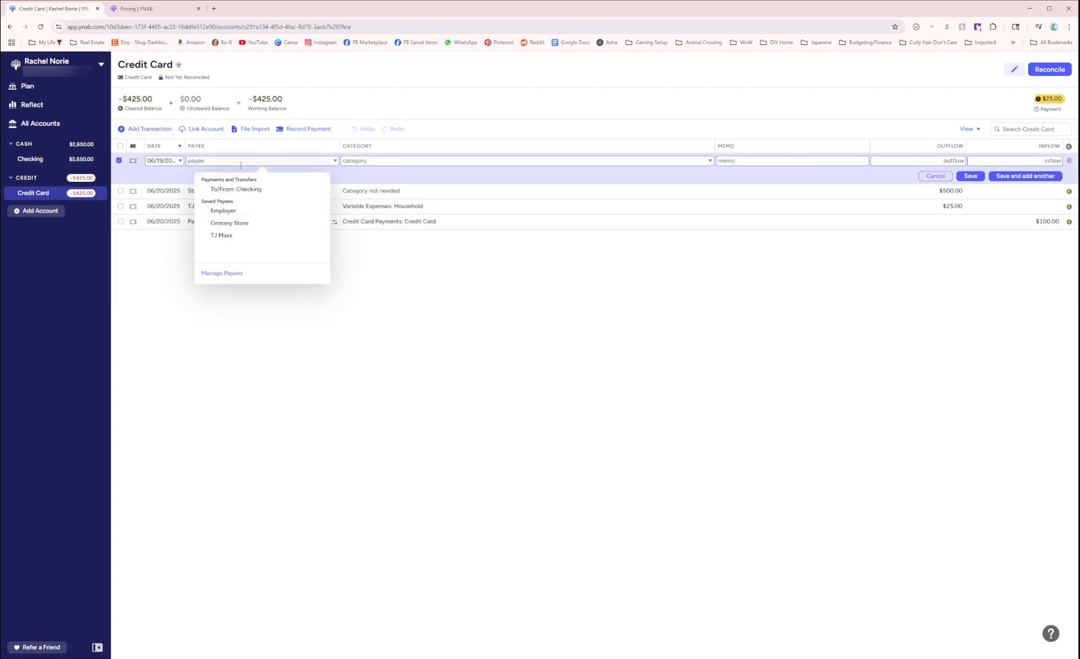
left_click(268, 237)
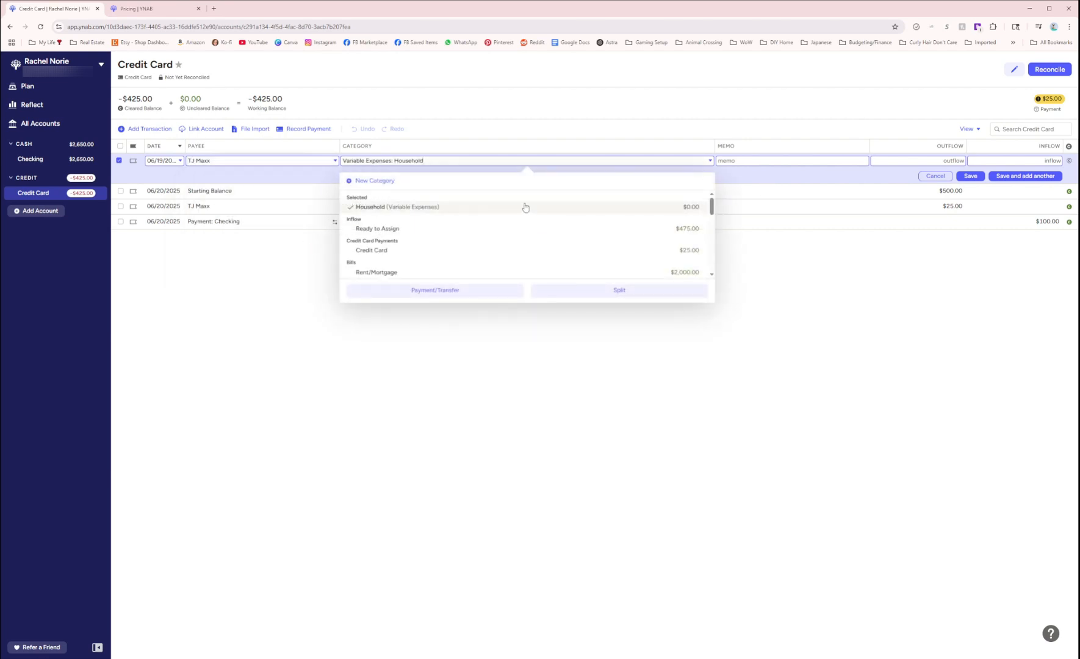
left_click(915, 162)
type("50")
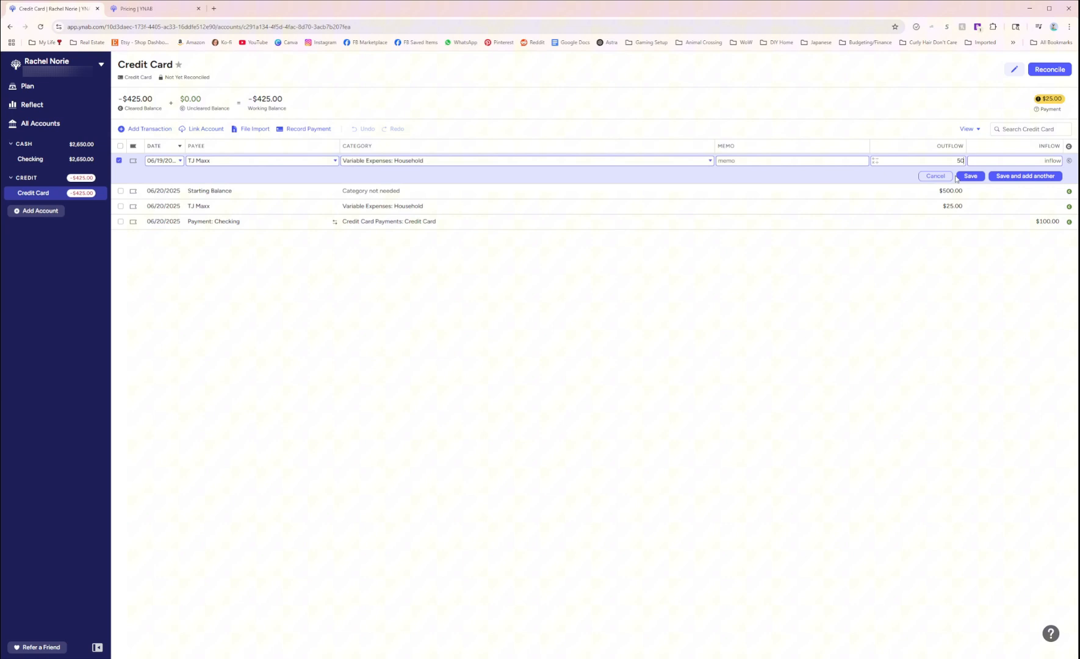
left_click(958, 177)
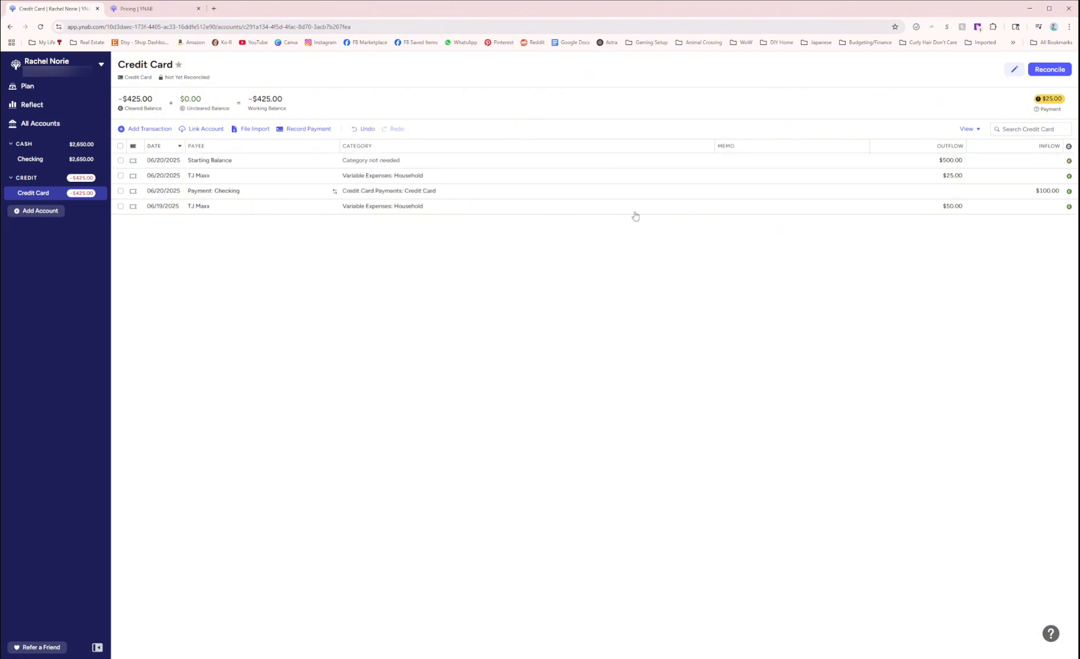
Review the transactions across all accounts, and examine the June 2025 Spending Breakdown report with its average monthly spending and most frequent category
left_click(33, 125)
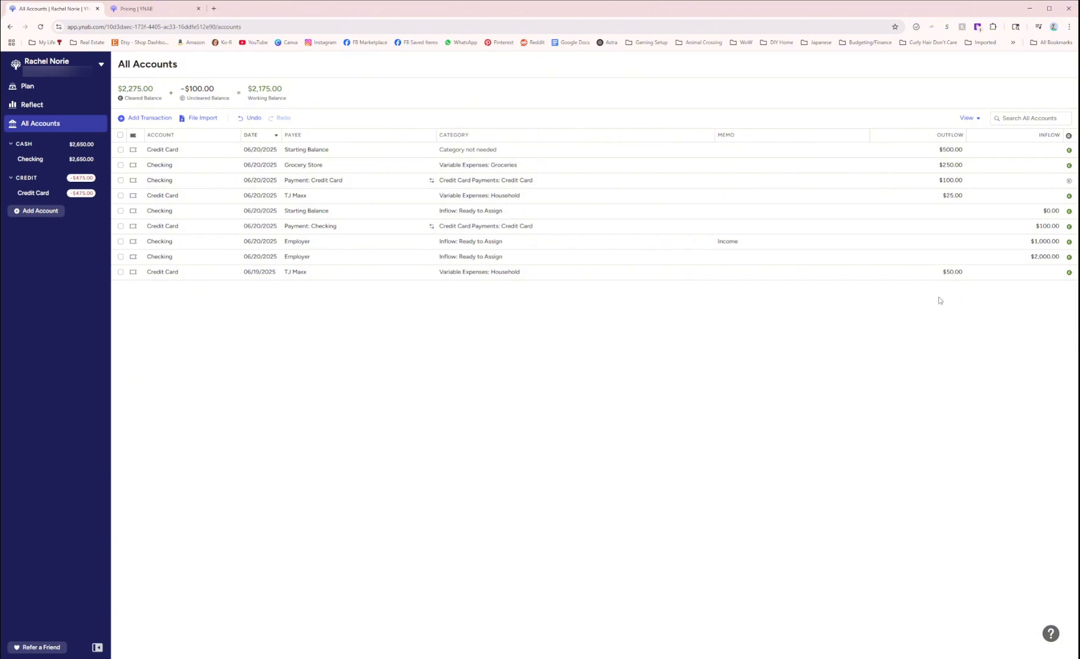
left_click(40, 105)
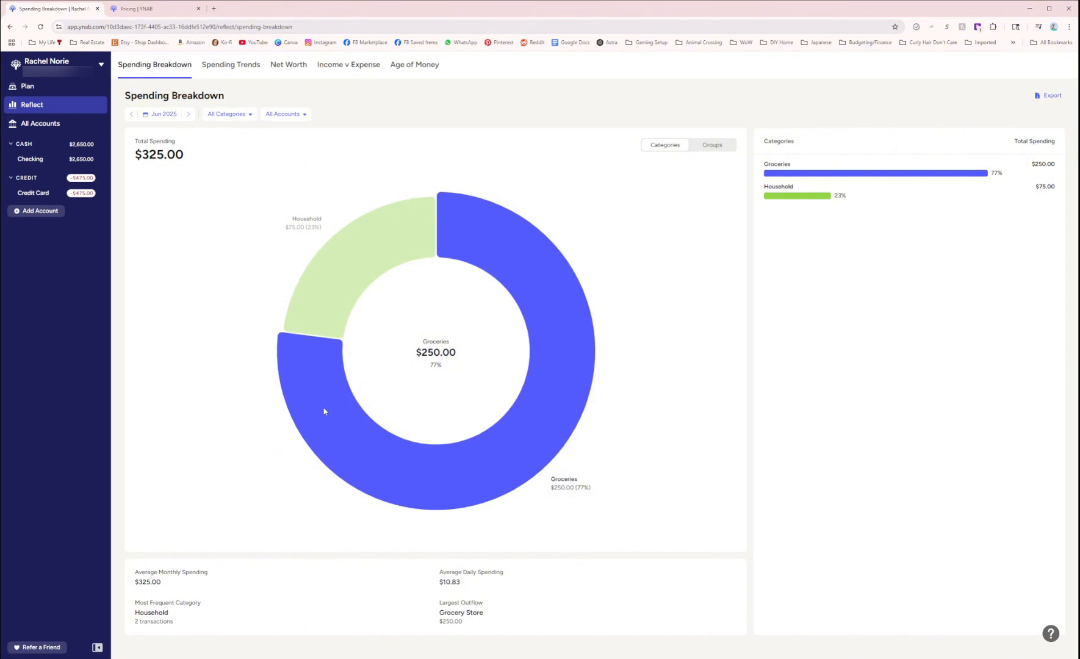
mouse_move(458, 584)
left_mouse_down()
mouse_move(428, 590)
mouse_move(440, 586)
left_mouse_up()
left_click(207, 616)
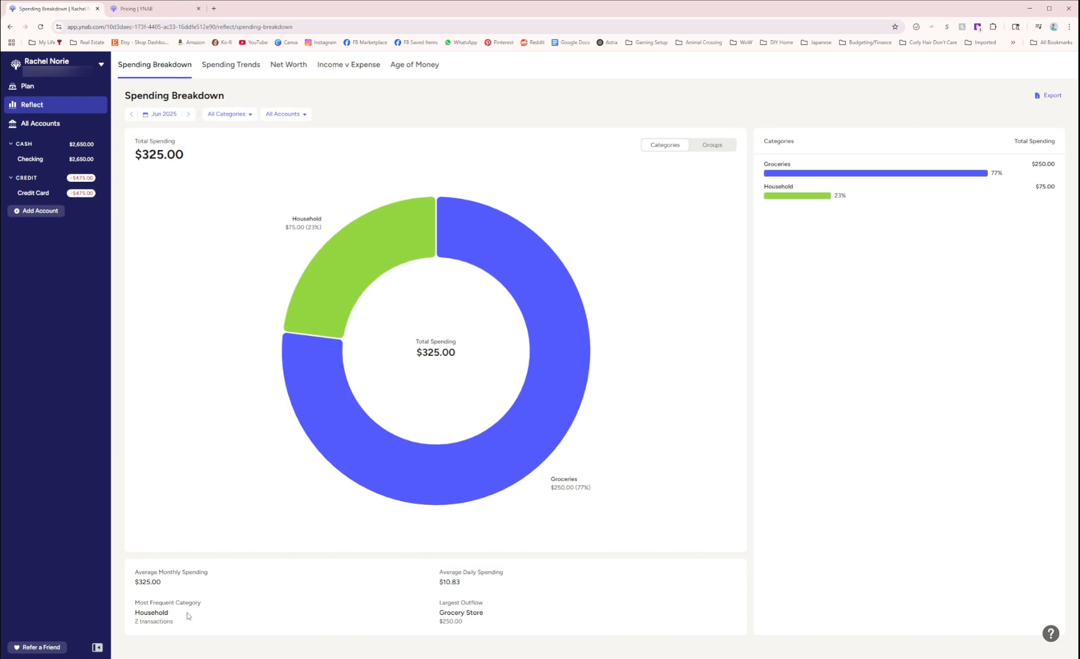
left_click_drag(168, 587, 122, 589)
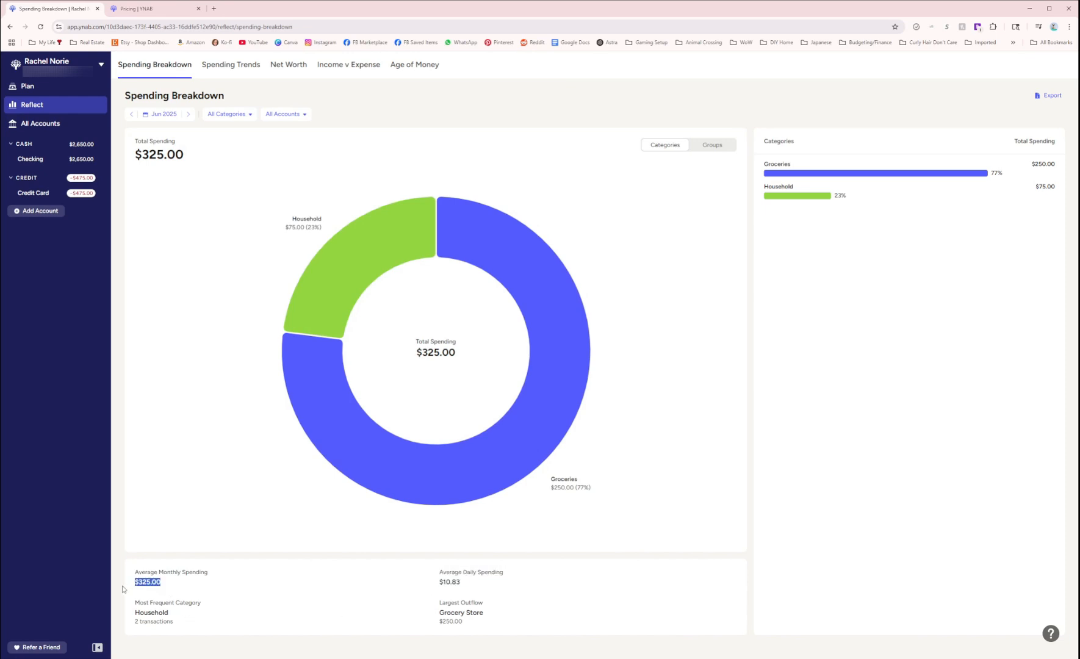
left_click(182, 590)
View the June 2025 Spending Trends report and inspect the debts and assets in the Net Worth report
left_click(222, 71)
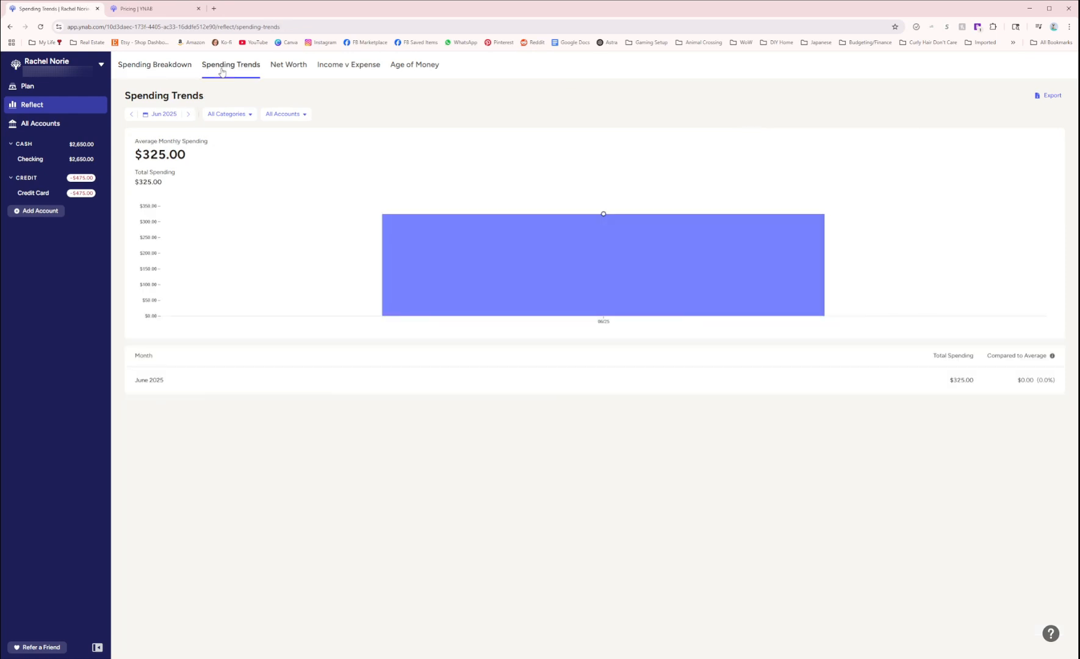
left_click(284, 66)
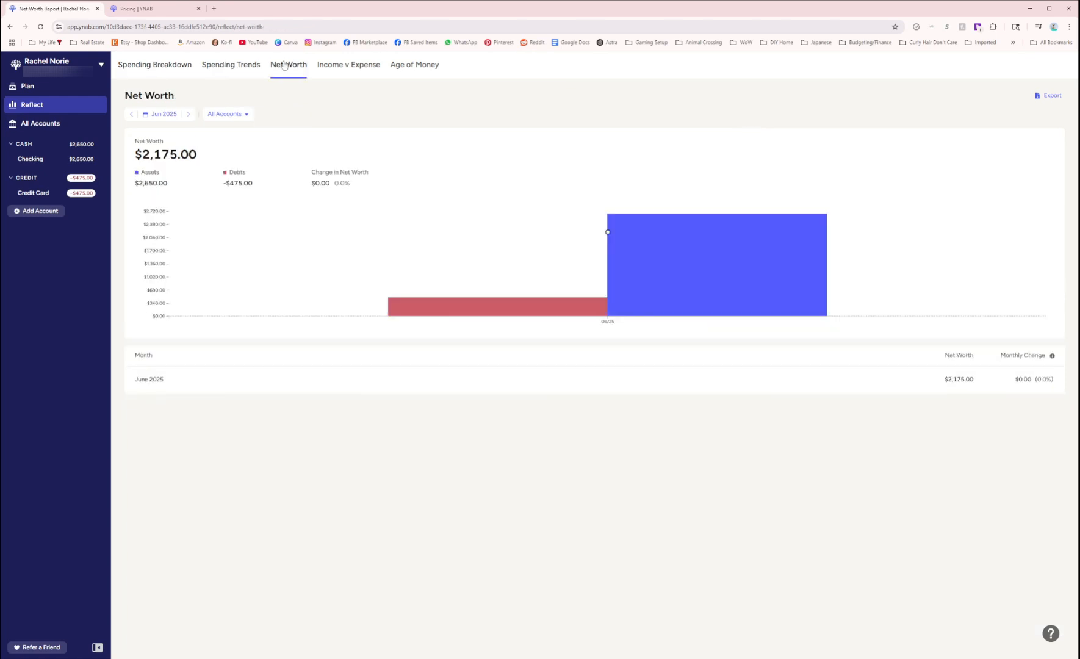
mouse_move(692, 292)
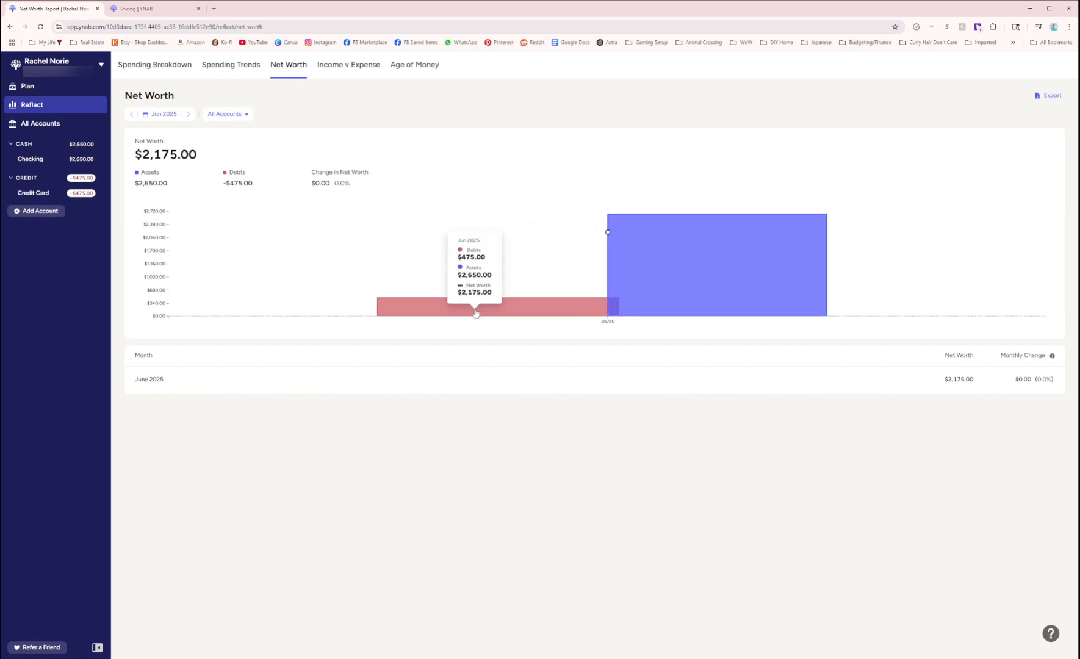
Start a 06/20/2025 transaction in the Credit Card account with the new payee Starbucks and the Dining Out category
left_click(33, 193)
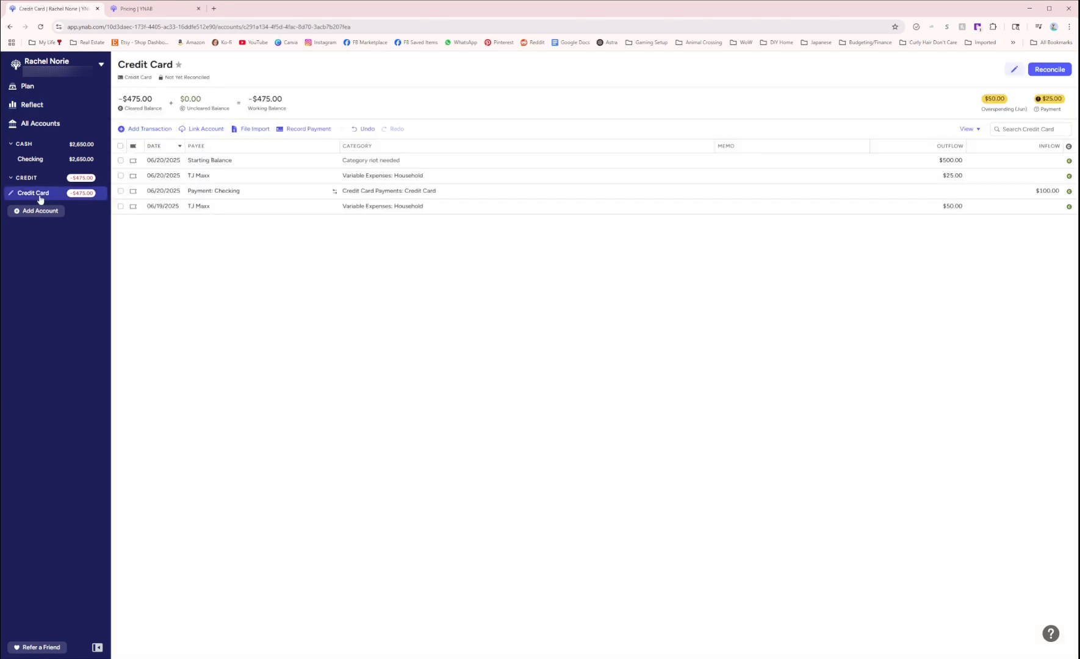
left_click(147, 128)
left_click(230, 160)
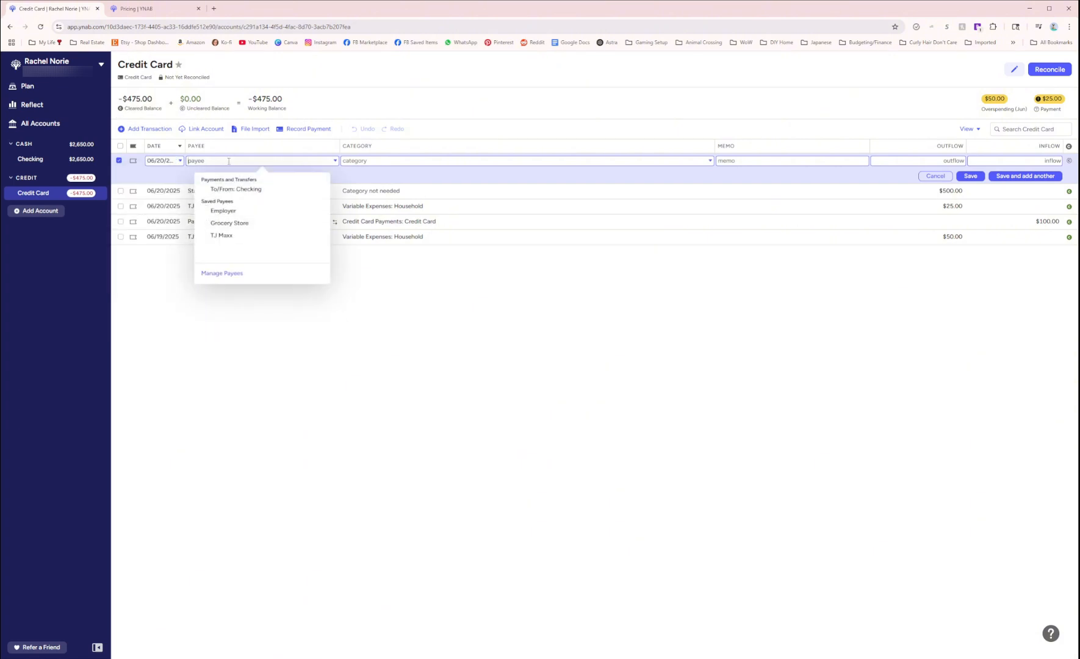
type("Star")
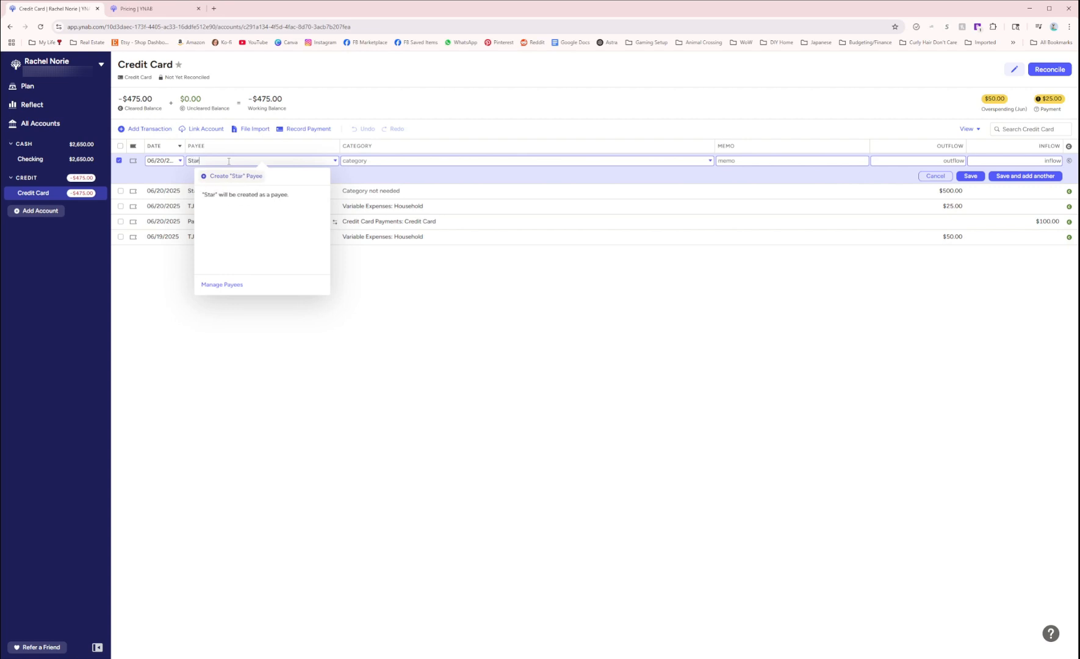
type("bucks")
left_click(227, 175)
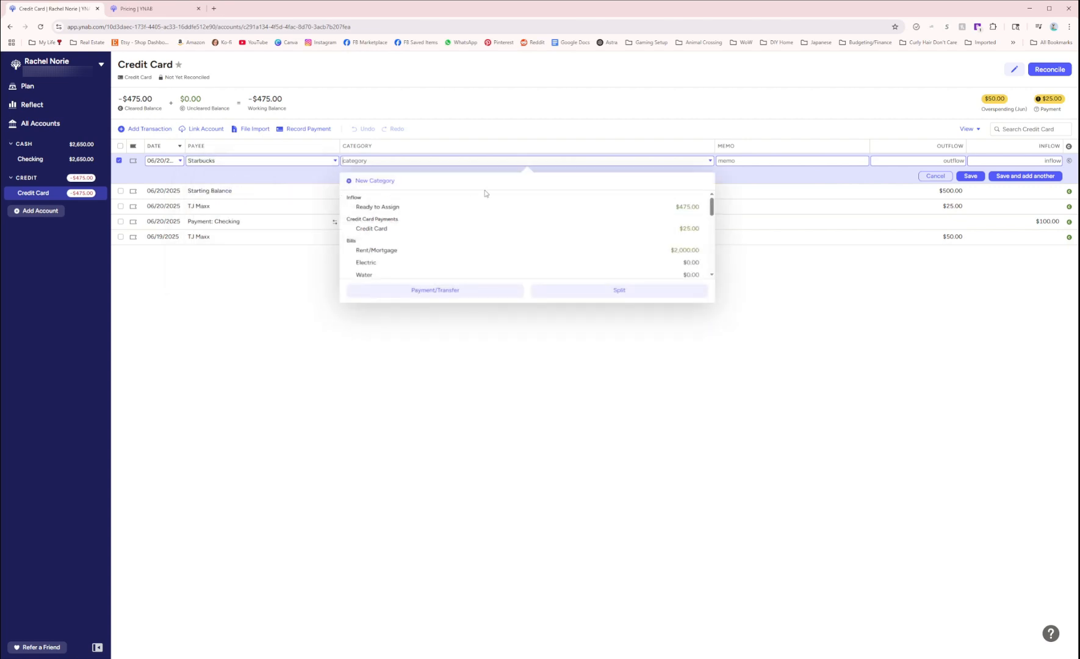
scroll(401, 262, "down", 3)
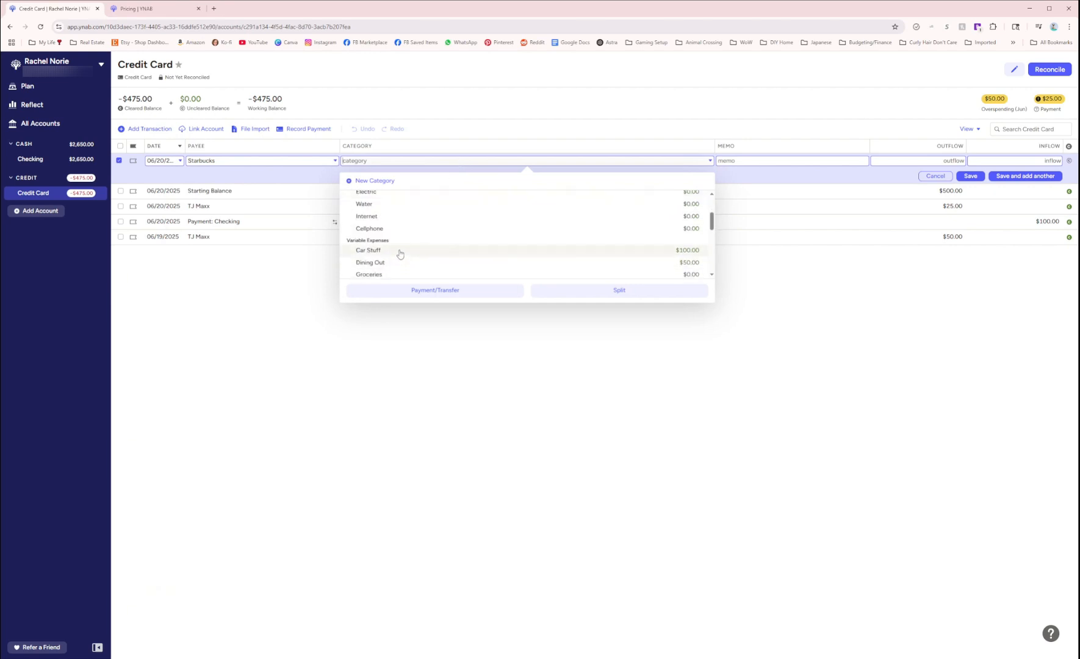
left_click(397, 264)
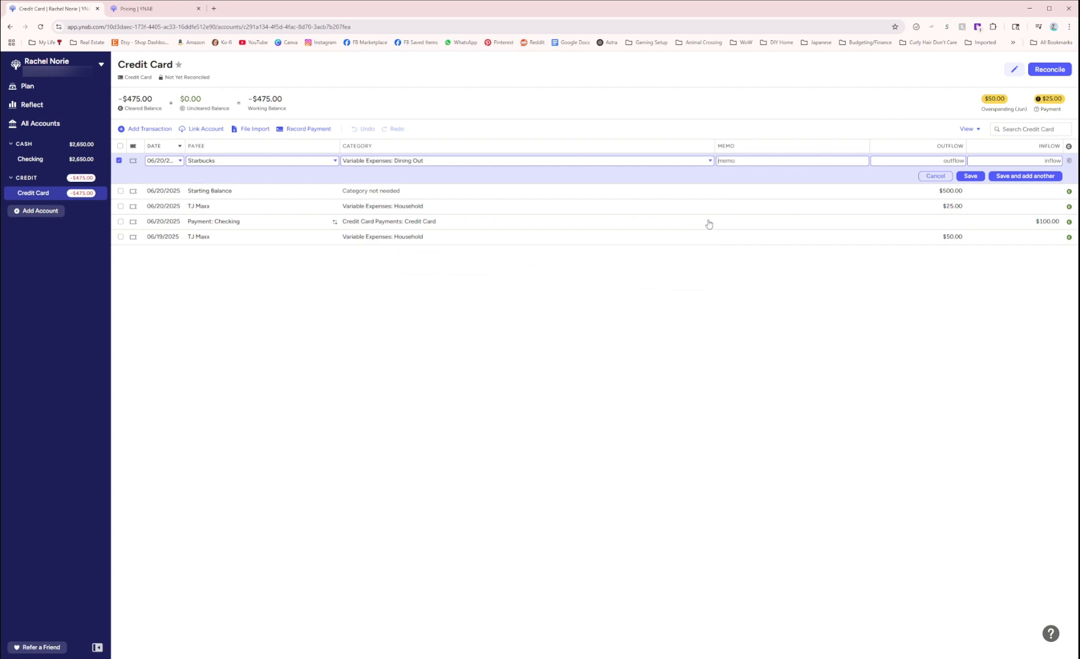
Set the Starbucks transaction's outflow to $3,000 and save it
left_click(953, 161)
type("2000")
key("BackSpace")
key("BackSpace")
key("BackSpace")
type("3")
left_click(970, 176)
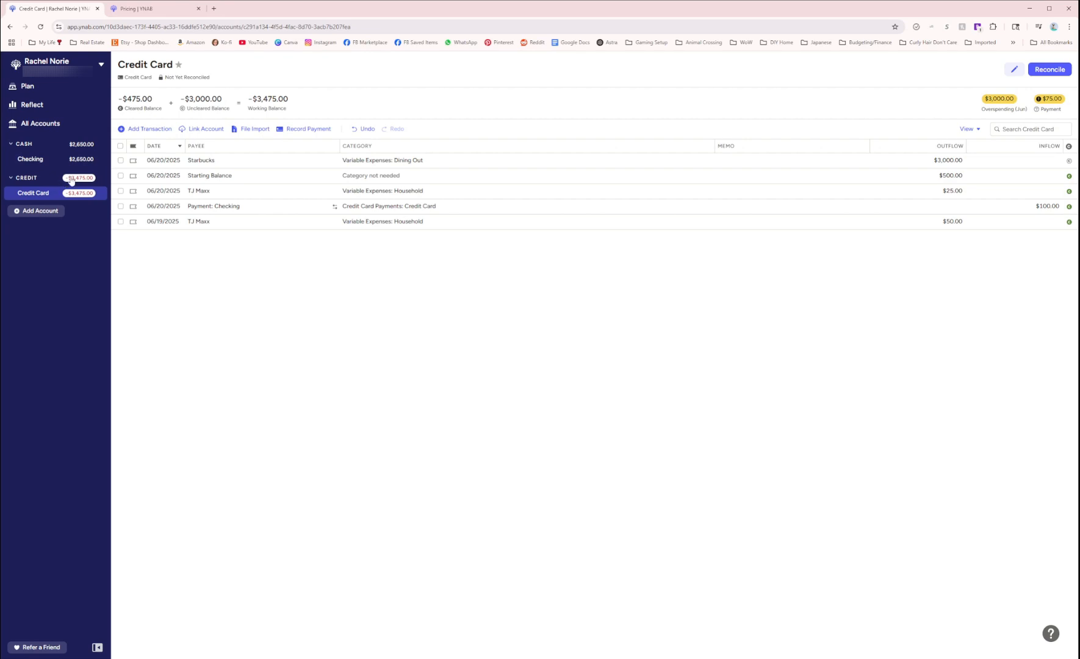
Check the new purchase's effect on the Net Worth and Income v Expense reports, and view the Age of Money report
left_click(42, 109)
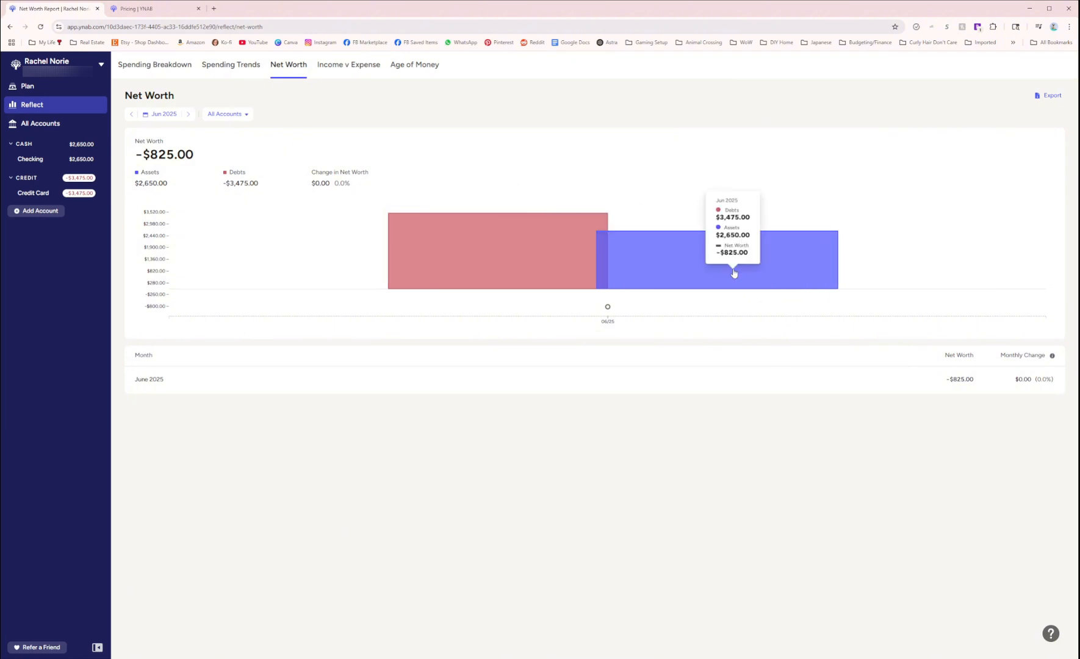
left_click(340, 69)
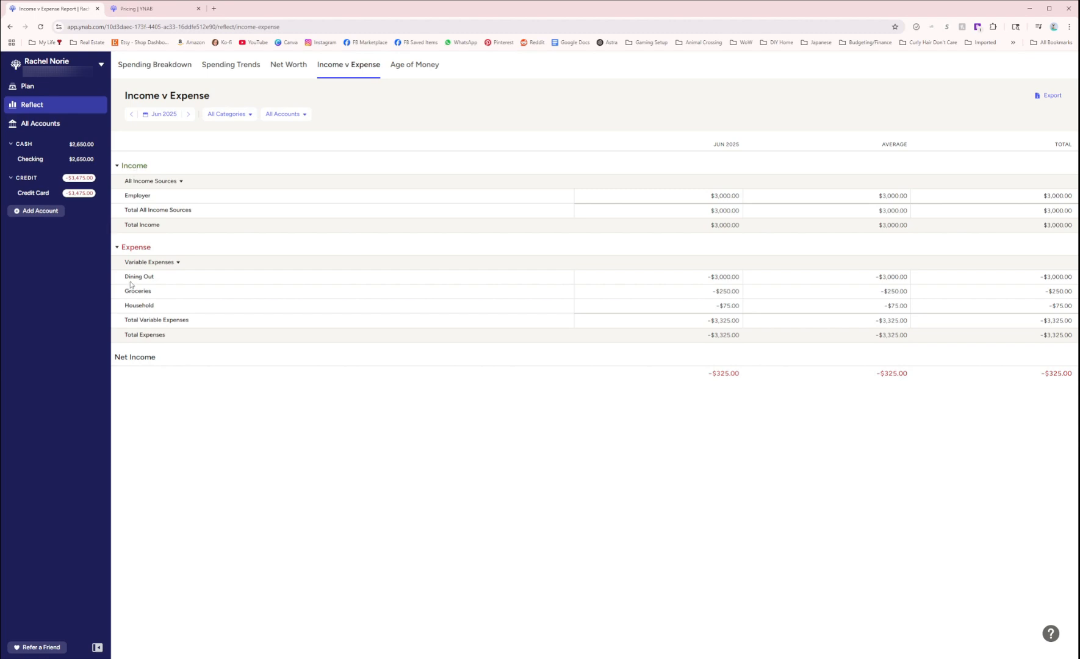
left_click(417, 75)
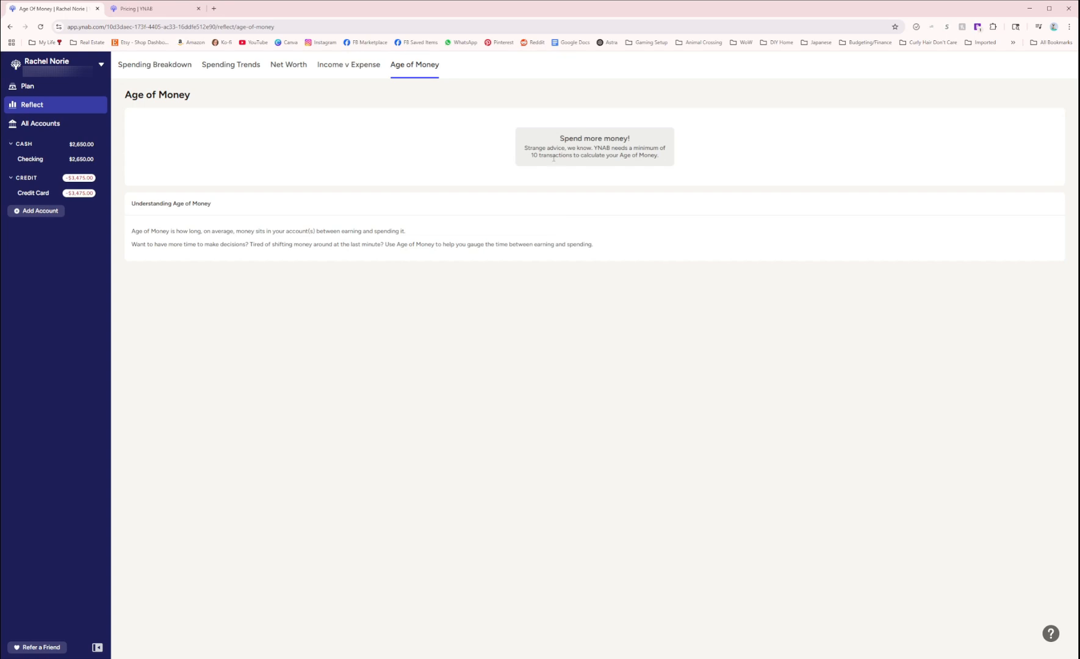
left_click(346, 67)
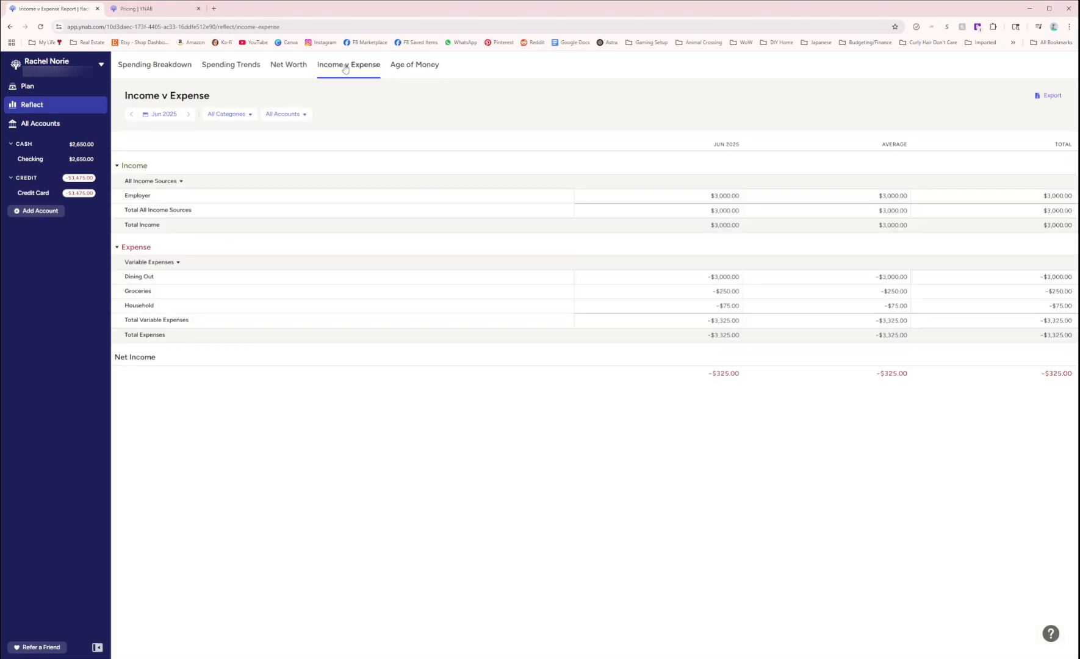
Return to the June 2025 plan, view the dialog for adding accounts and close it without adding one
left_click(29, 87)
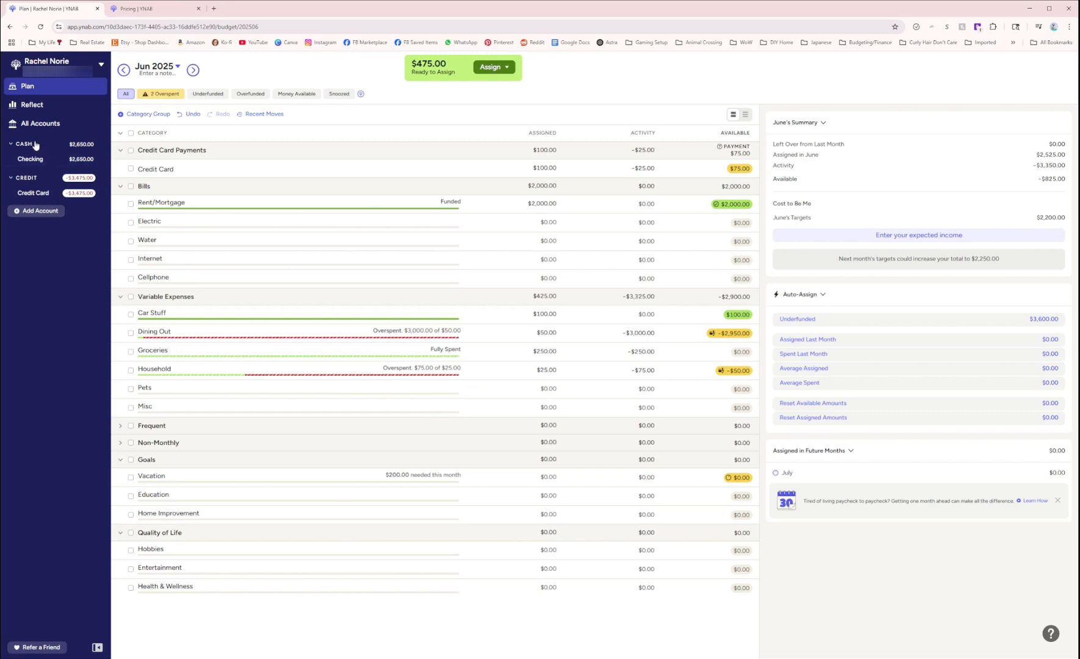
left_click(32, 211)
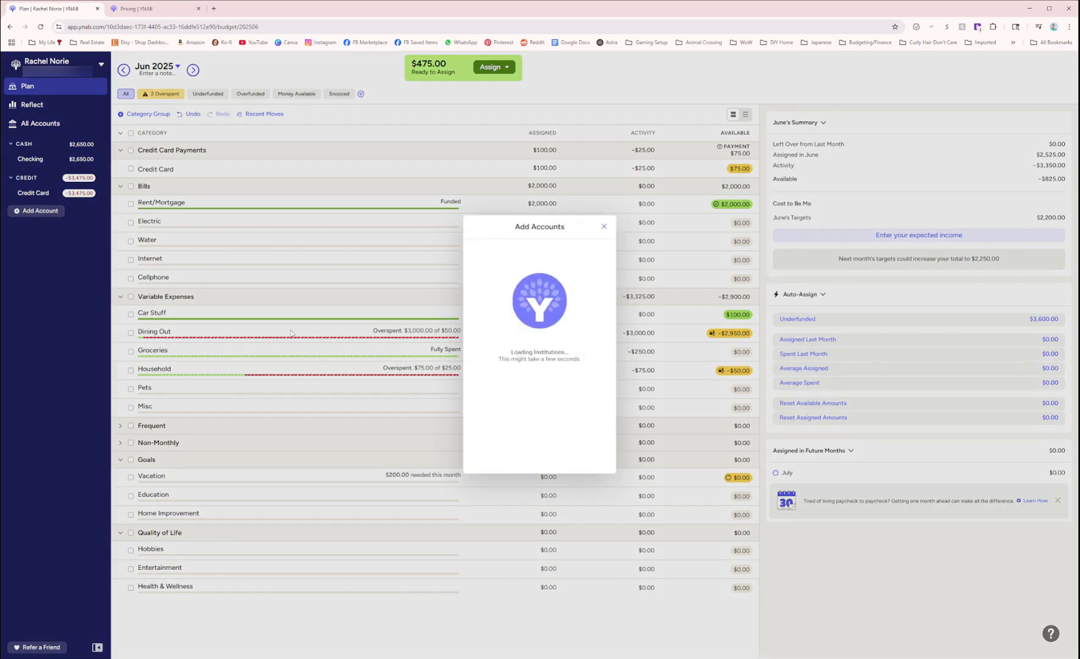
left_click(604, 226)
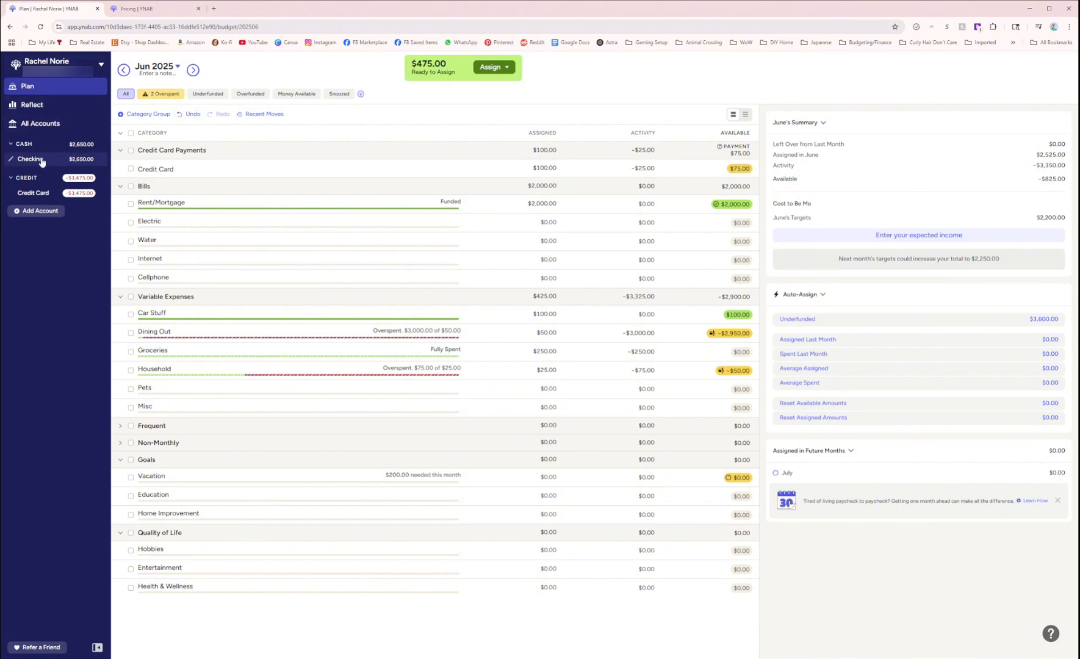
Open the Checking account's settings, view the financial institutions offered for linking it, and close without connecting one
left_click(11, 160)
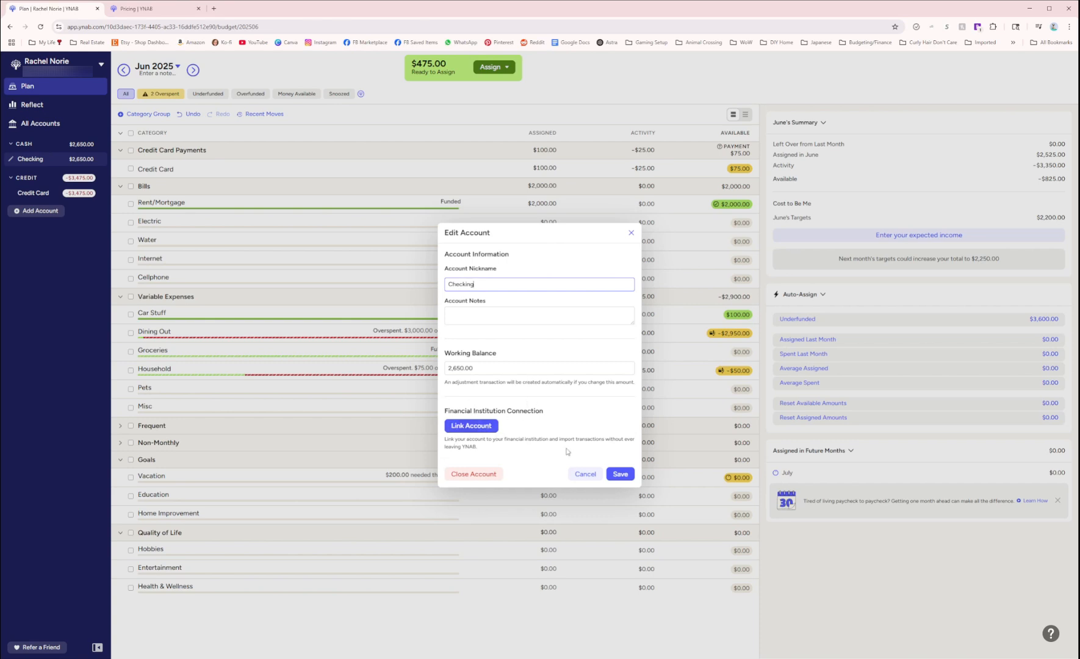
left_click(461, 426)
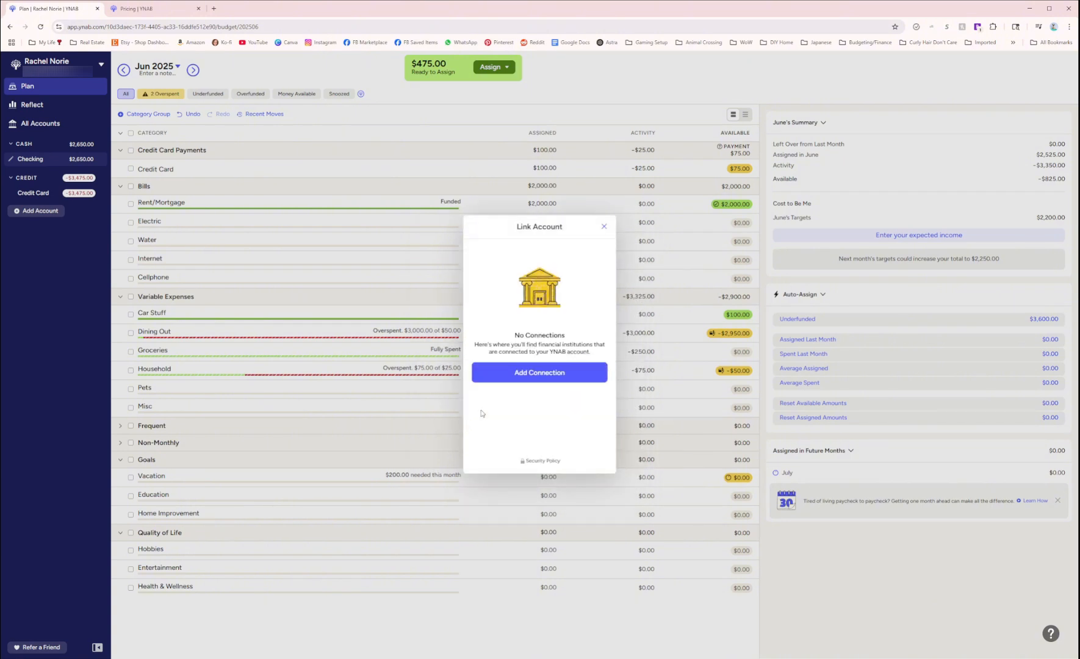
left_click(546, 373)
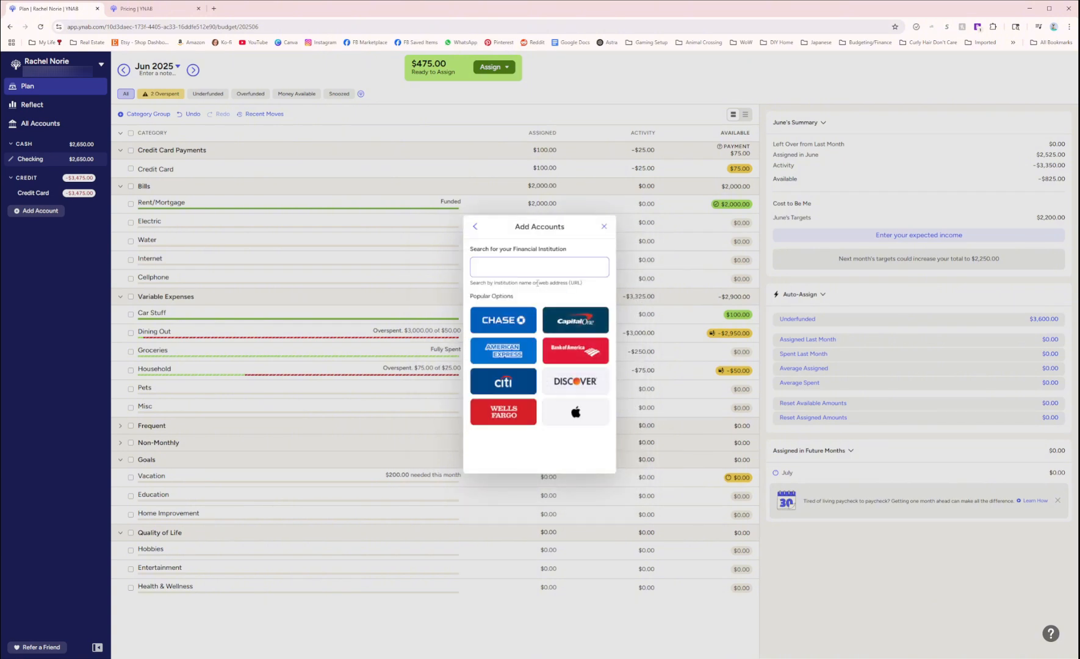
left_click(605, 226)
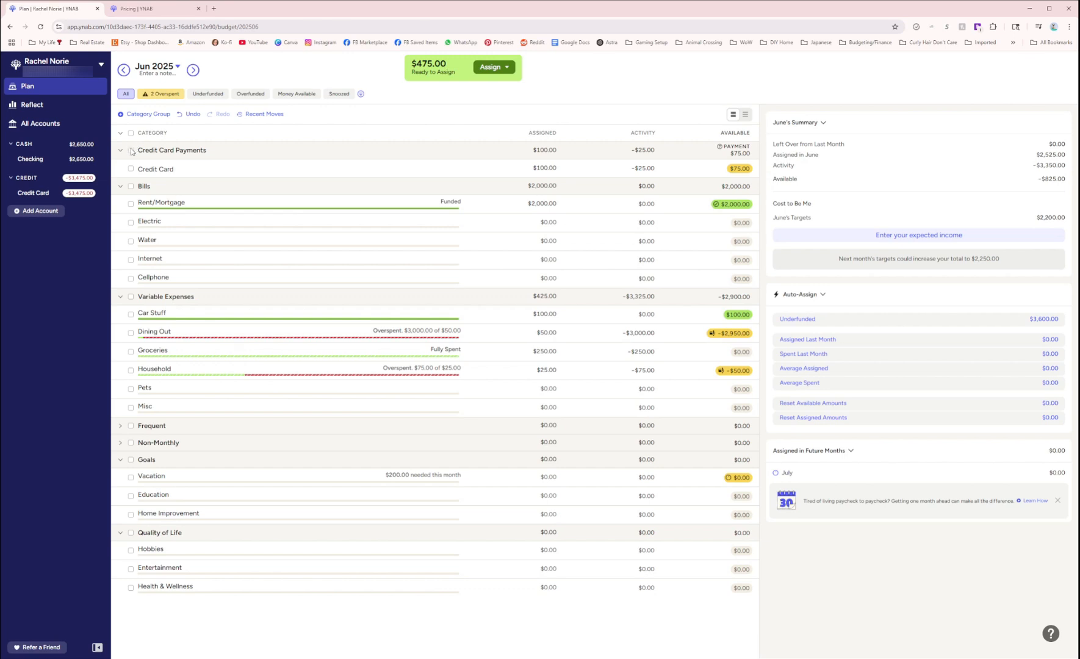
Open the existing My Budget plan in place of the current demo plan
left_click(37, 63)
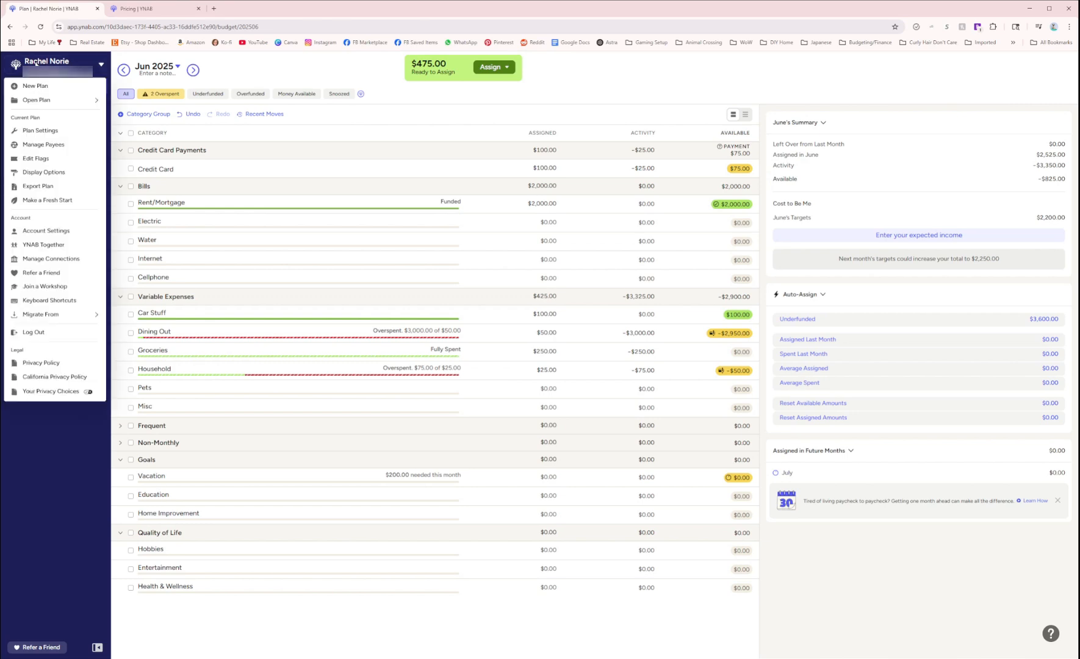
mouse_move(40, 102)
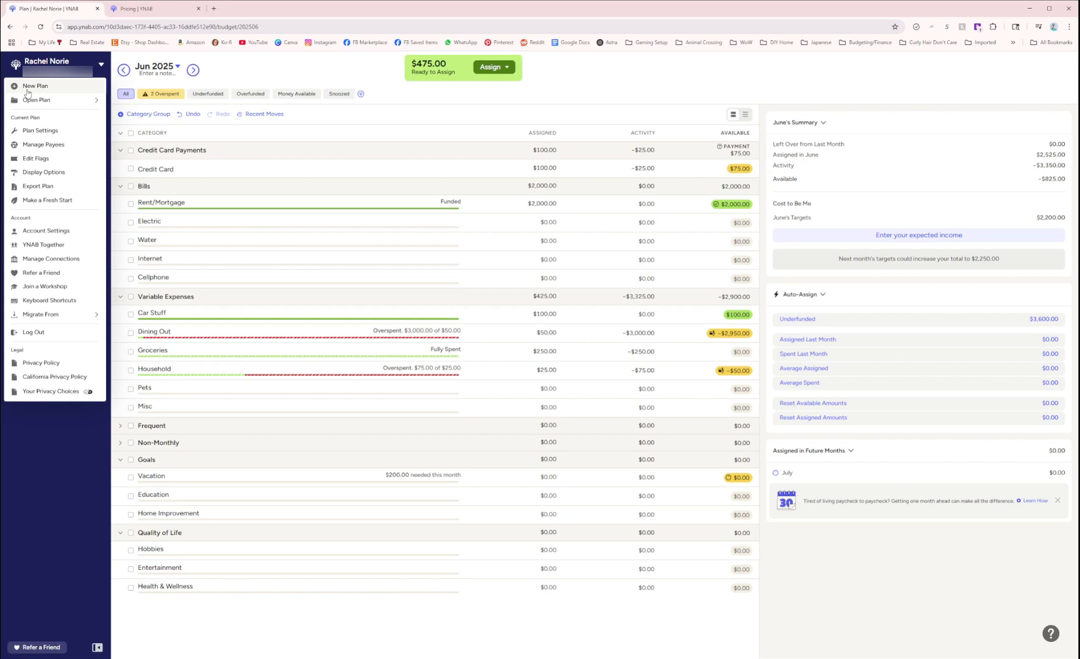
mouse_move(28, 103)
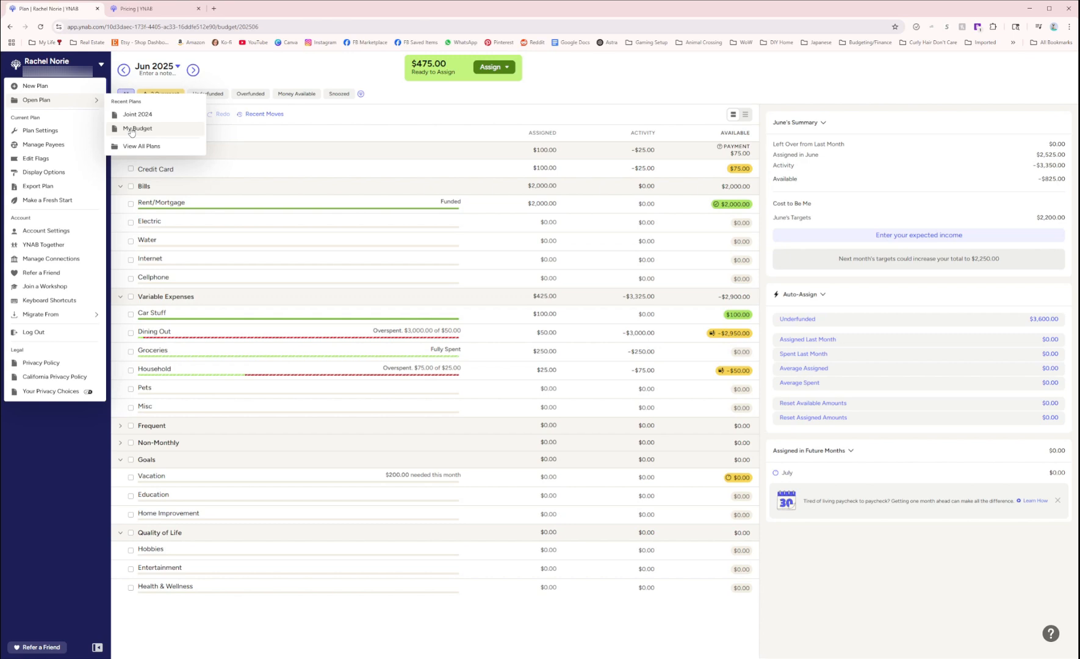
left_click(132, 129)
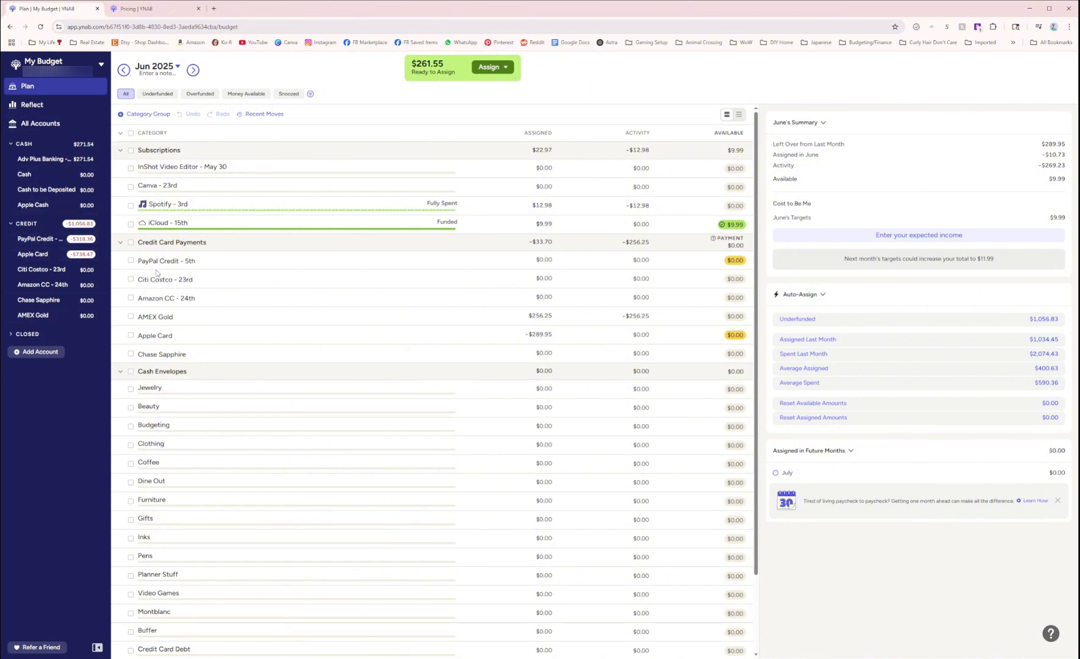
View the registers of the cash accounts, including Cash to be Deposited and Apple Cash, and browse recent transactions in Adv Plus Banking
left_click(32, 163)
left_click(29, 190)
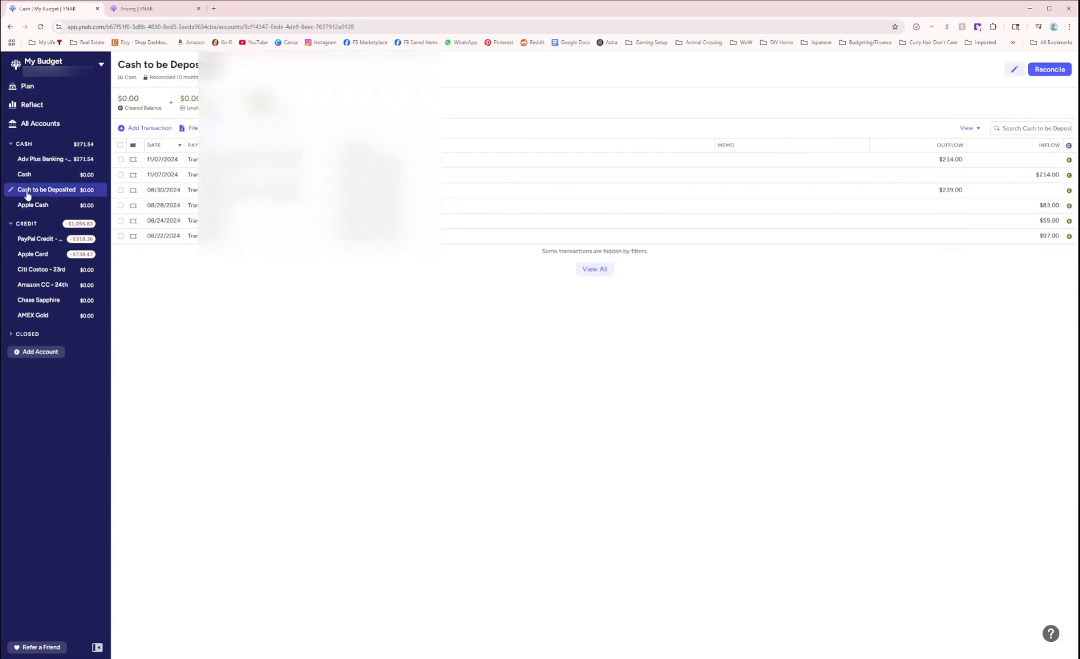
left_click(30, 206)
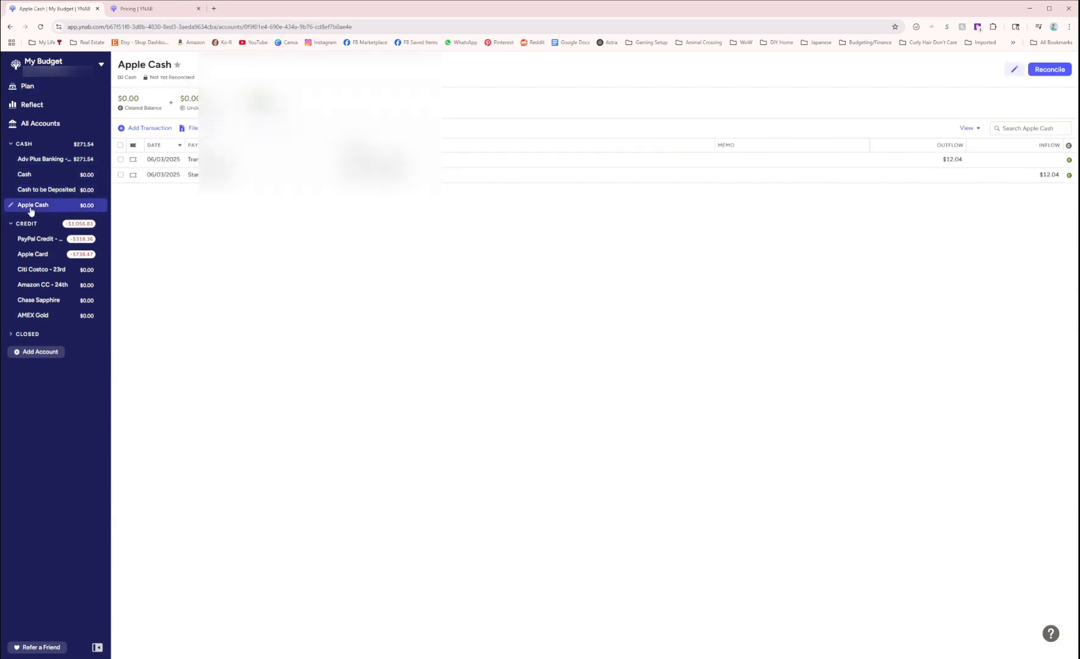
left_click(45, 165)
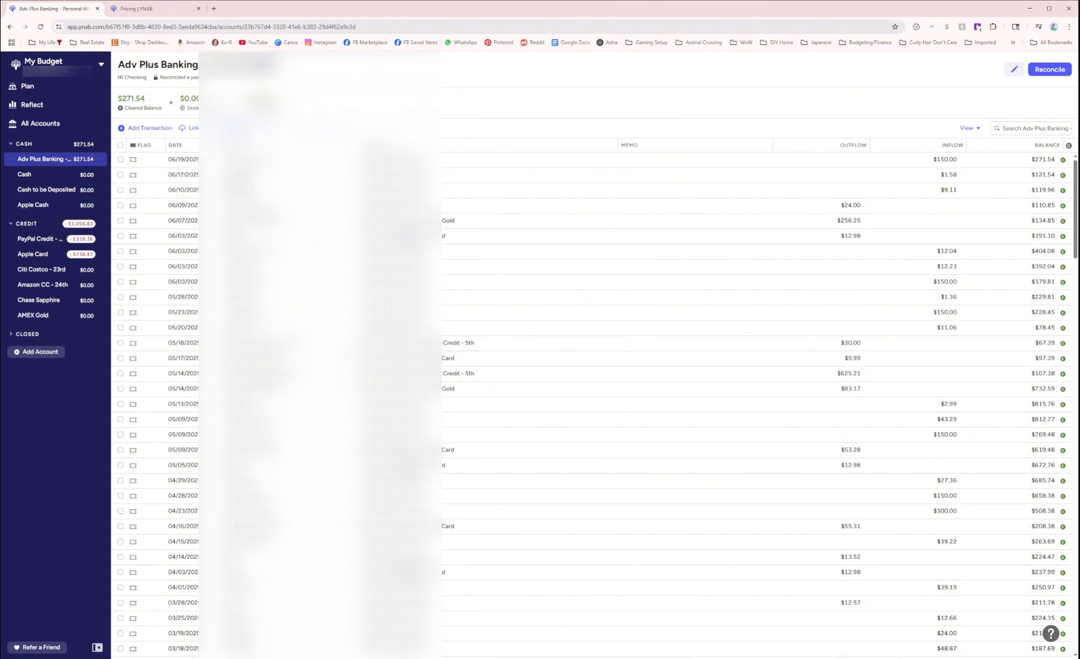
left_click(243, 175)
left_click(243, 191)
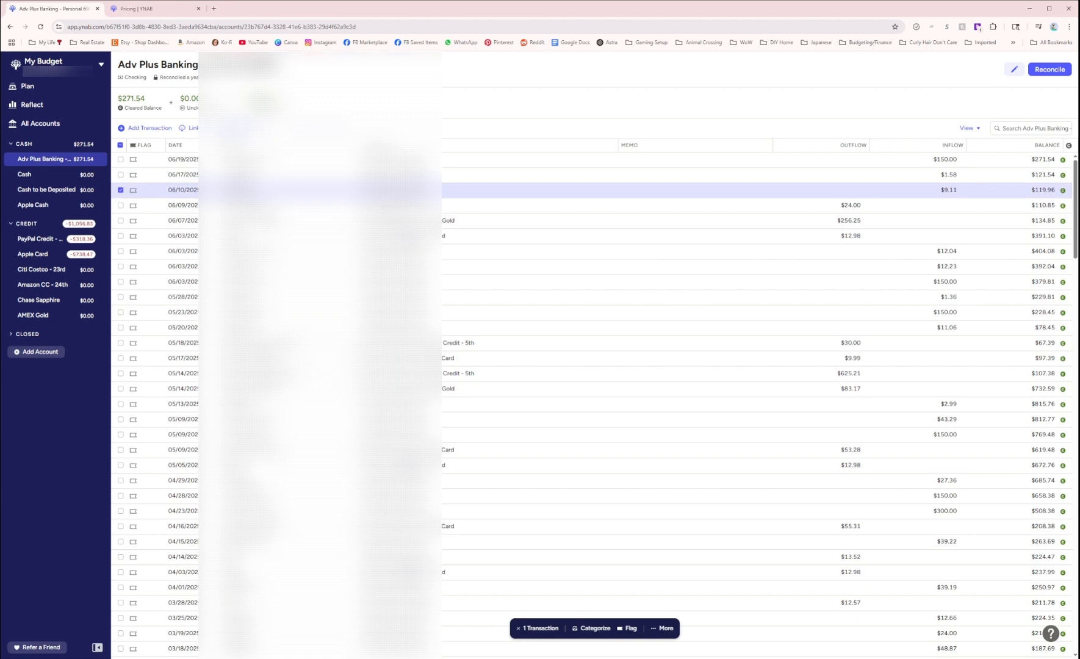
left_click(390, 206)
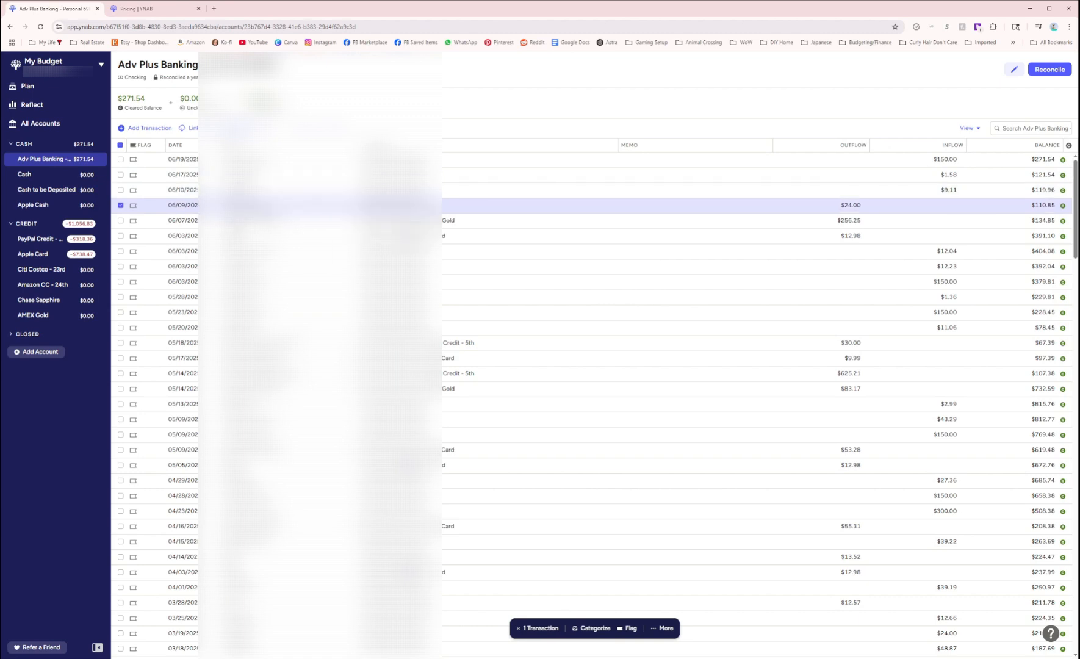
left_click(250, 221)
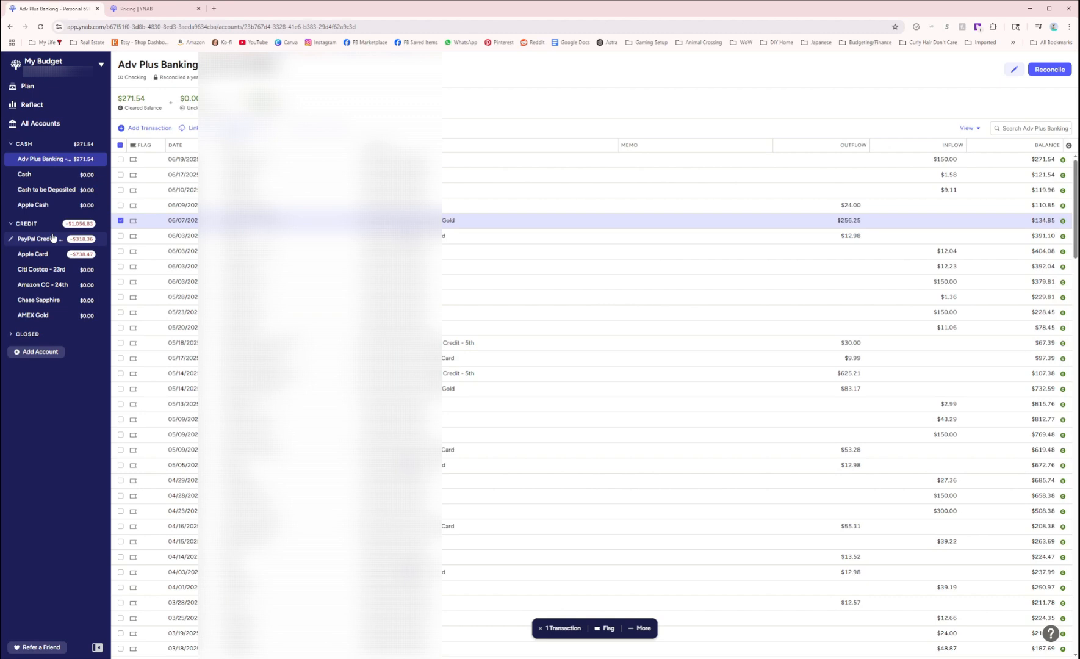
View the Apple Card, PayPal Credit and All Accounts registers, and return to the Adv Plus Banking register
left_click(46, 253)
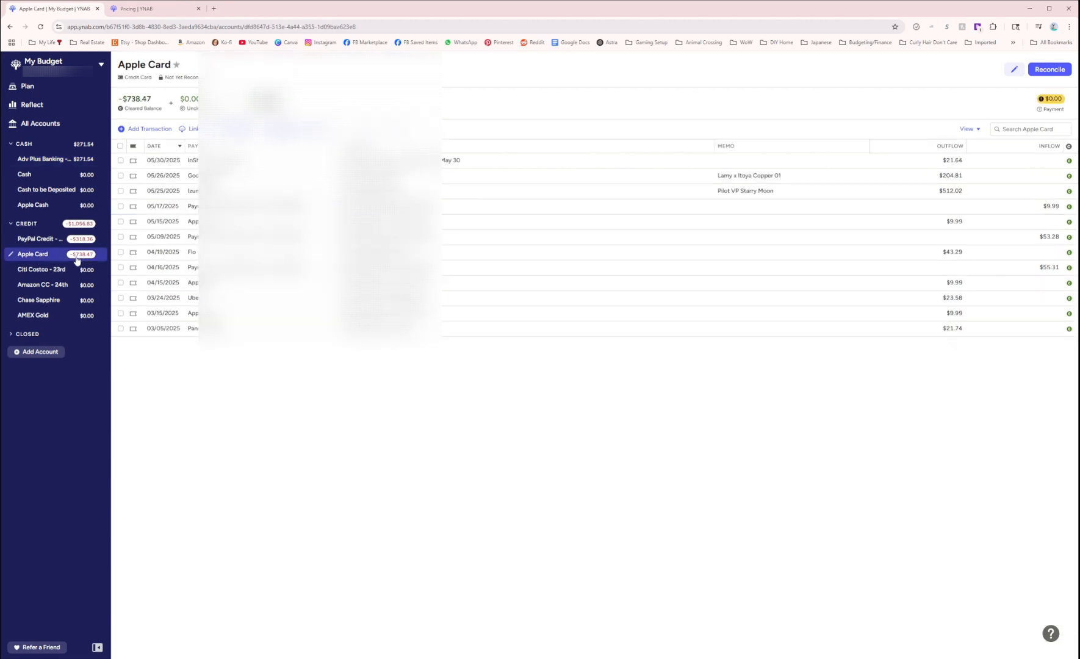
left_click(51, 244)
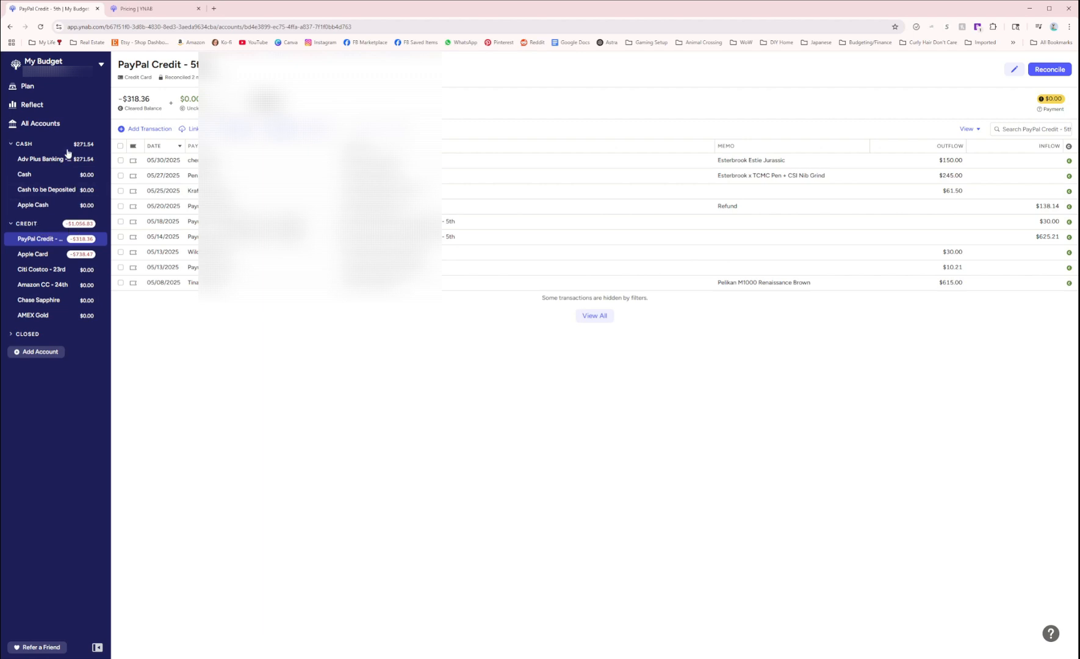
left_click(55, 124)
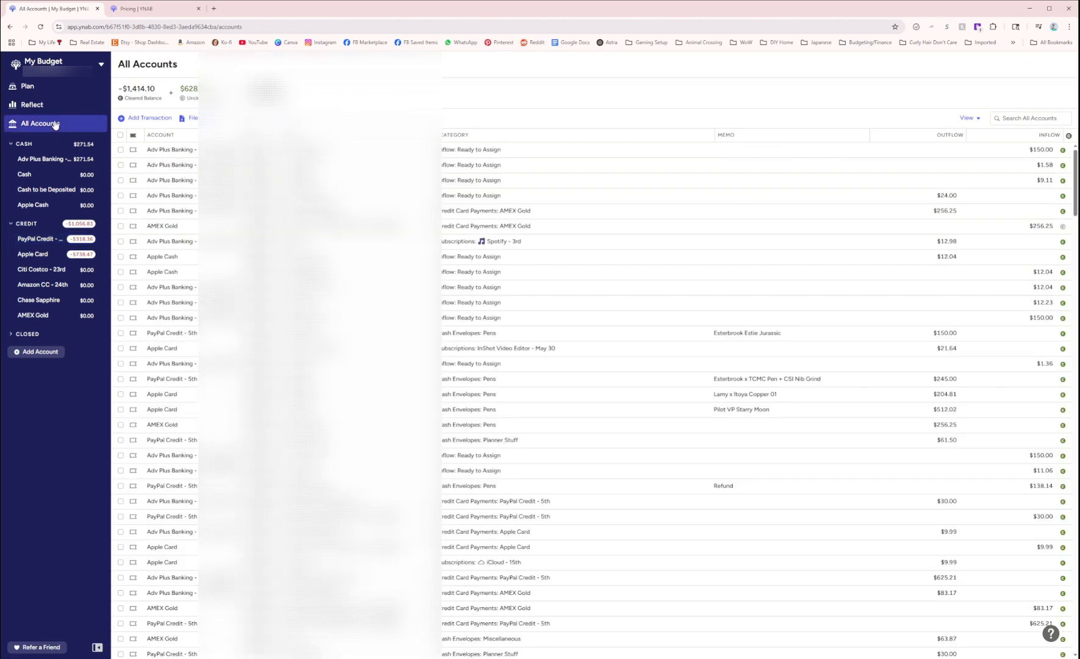
left_click(36, 159)
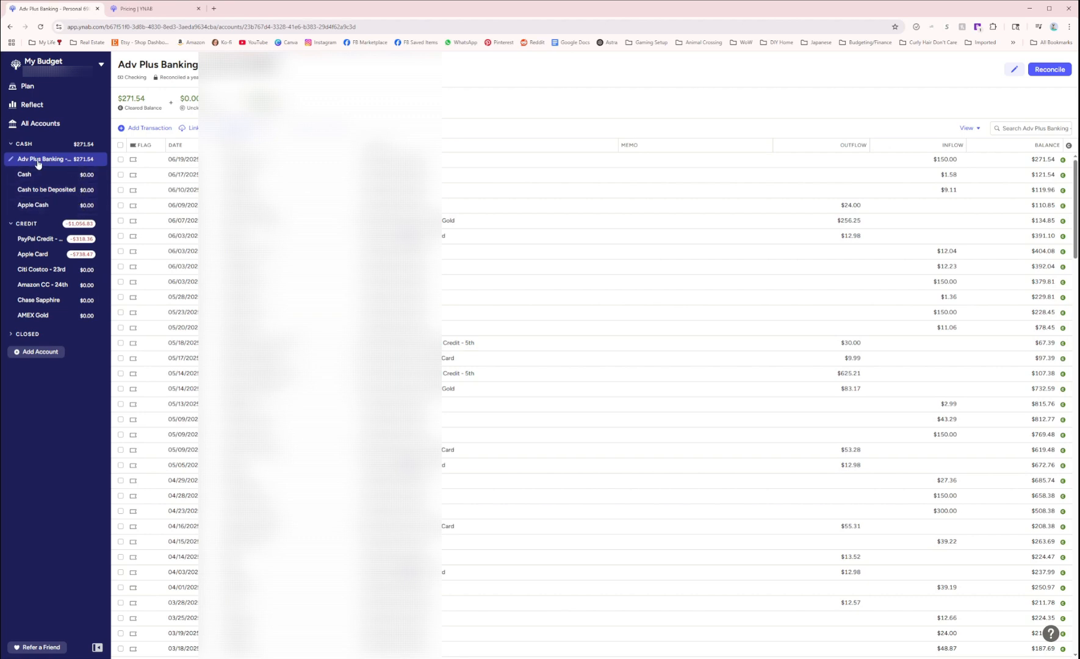
Return to the June 2025 plan, examine the iCloud - 15th category's icon, name and due date in its name editor, and cancel
left_click(41, 91)
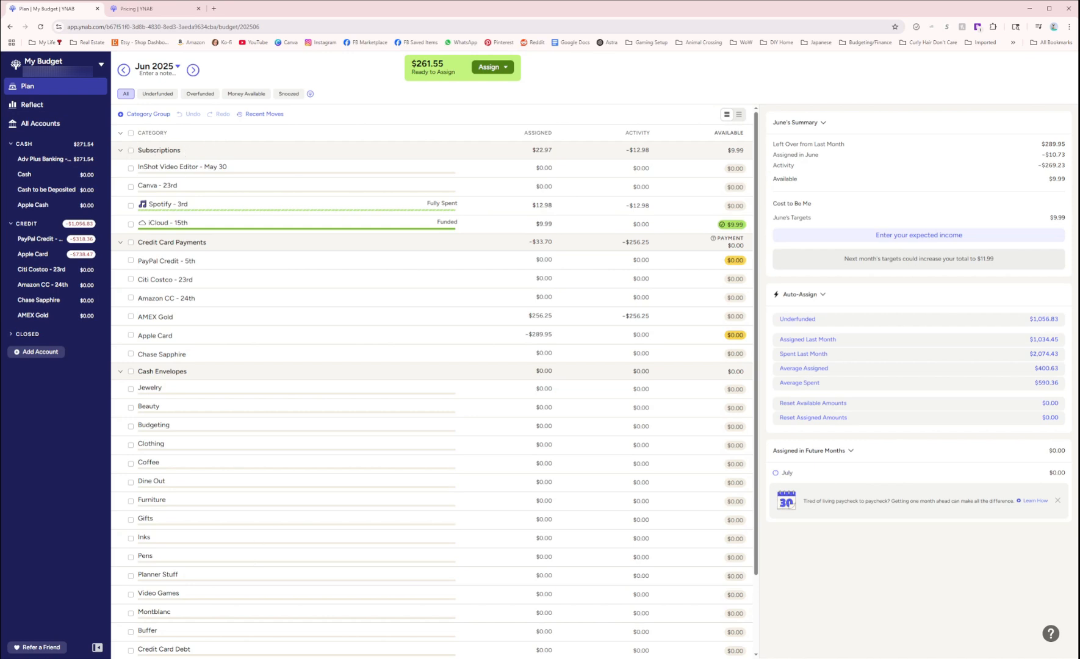
scroll(348, 583, "down", 2)
scroll(350, 583, "up", 2)
left_click(160, 227)
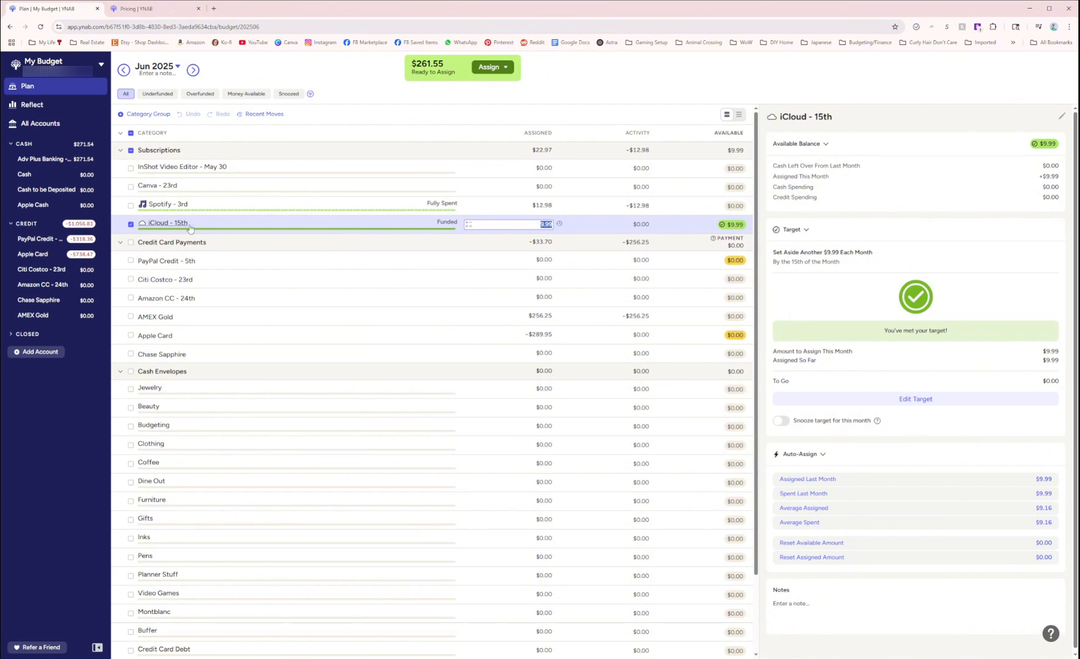
left_click(155, 224)
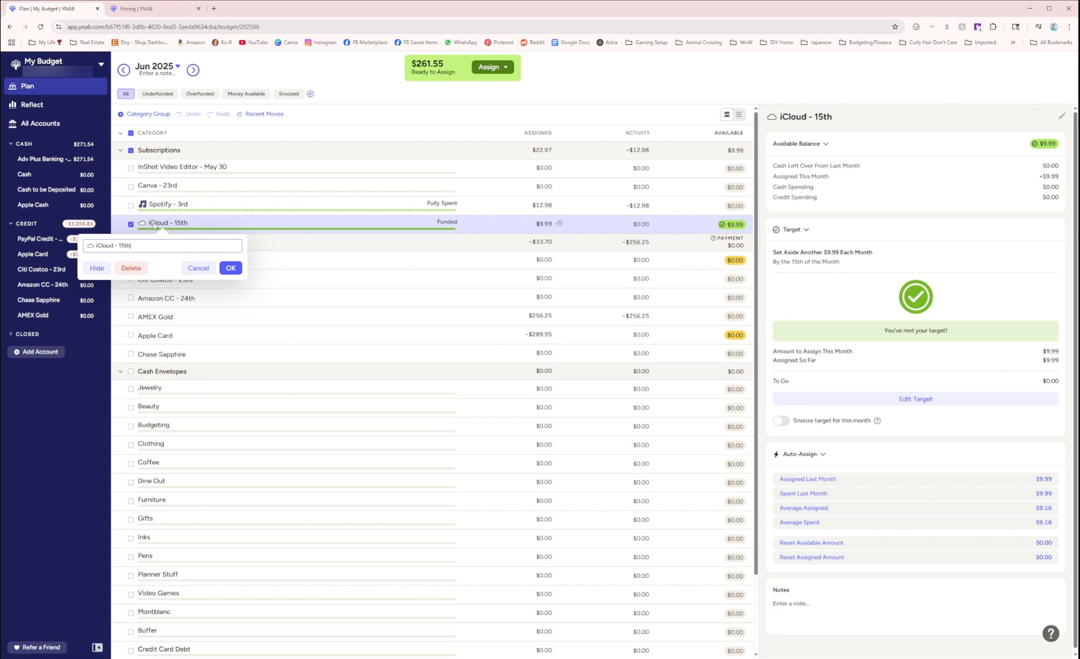
double_click(89, 247)
double_click(107, 245)
left_click_drag(114, 245, 142, 246)
left_click(131, 246)
left_click(199, 269)
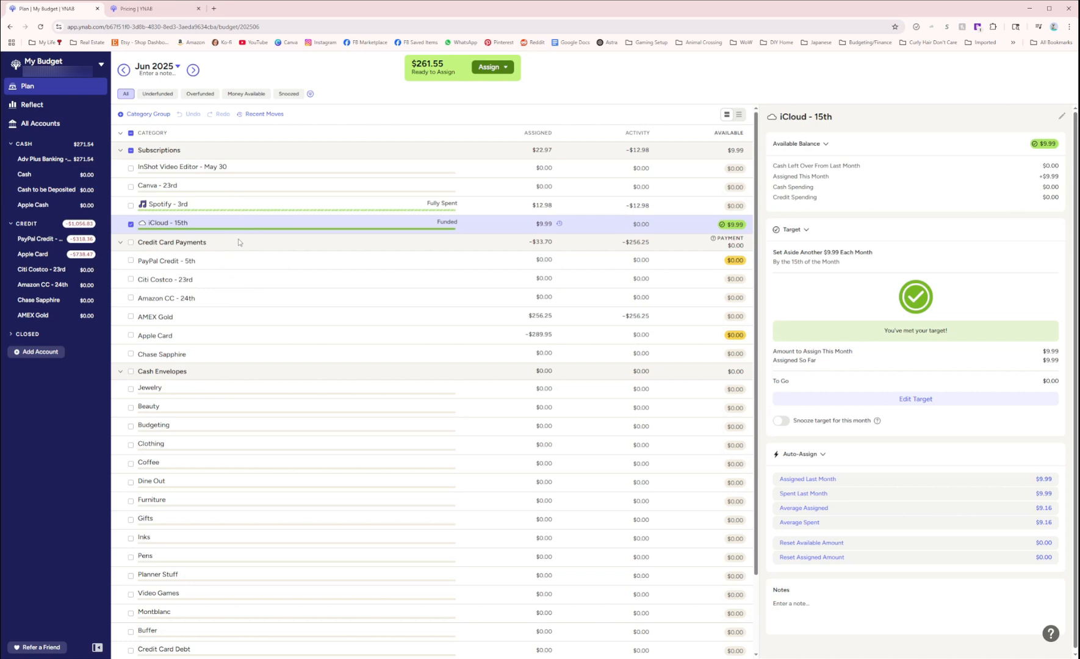
View the hide and delete options of the Canva - 23rd category and cancel without changing it
mouse_move(223, 192)
left_mouse_down()
mouse_move(230, 222)
mouse_move(232, 194)
left_mouse_up()
left_click(214, 191)
left_click(214, 191)
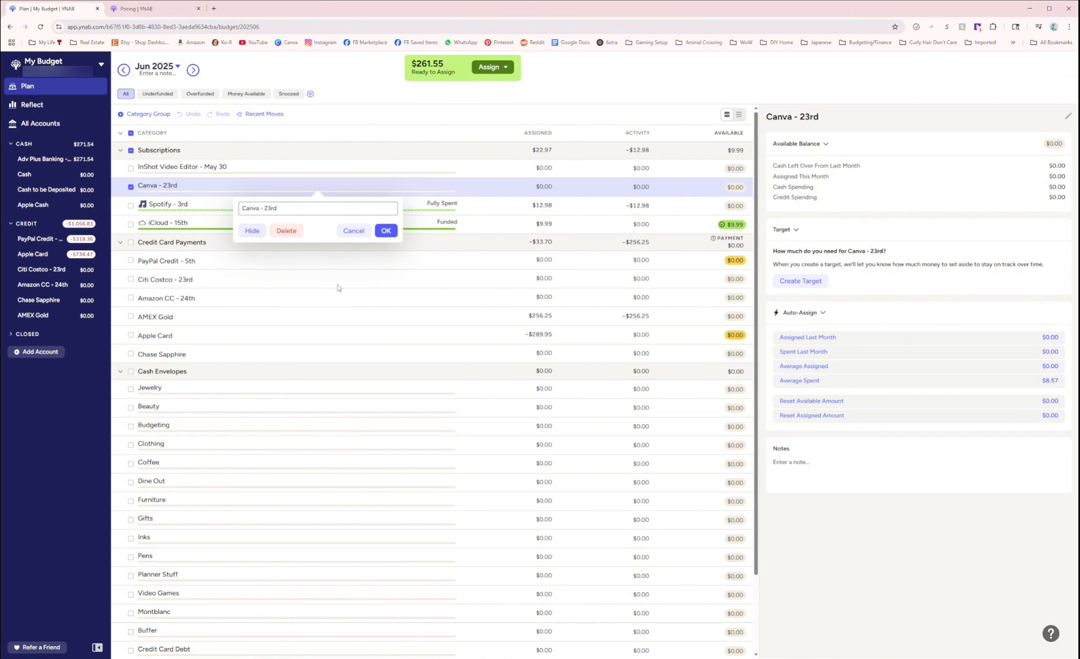
left_click(354, 231)
Browse the list of hidden categories at the end of the plan and close it without unhiding any
scroll(287, 430, "down", 2)
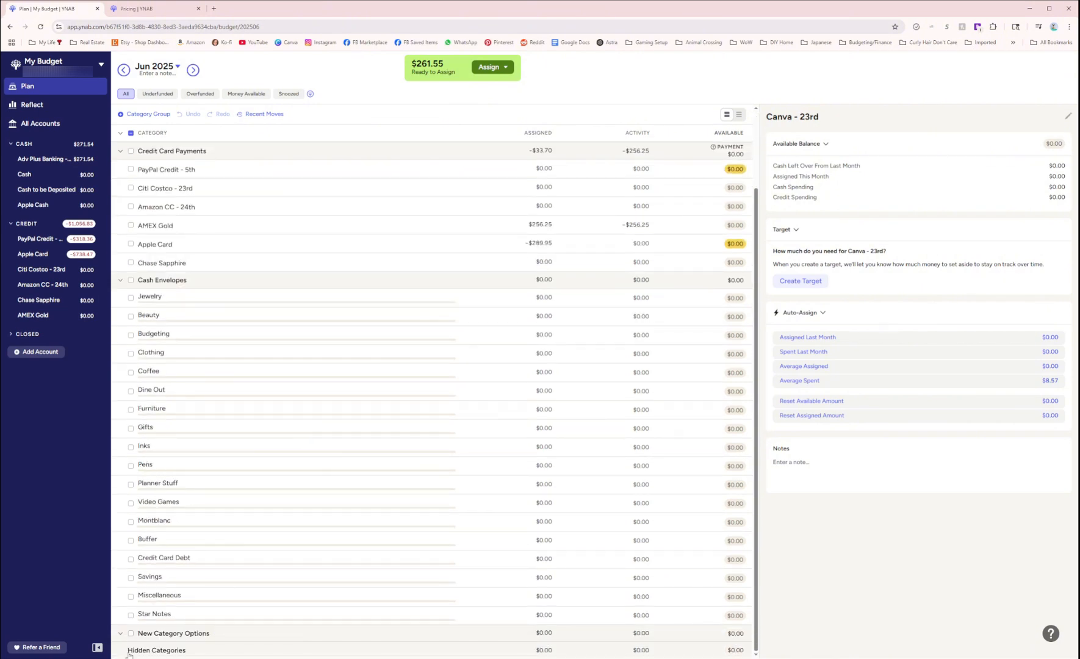
left_click(183, 650)
scroll(169, 587, "down", 3)
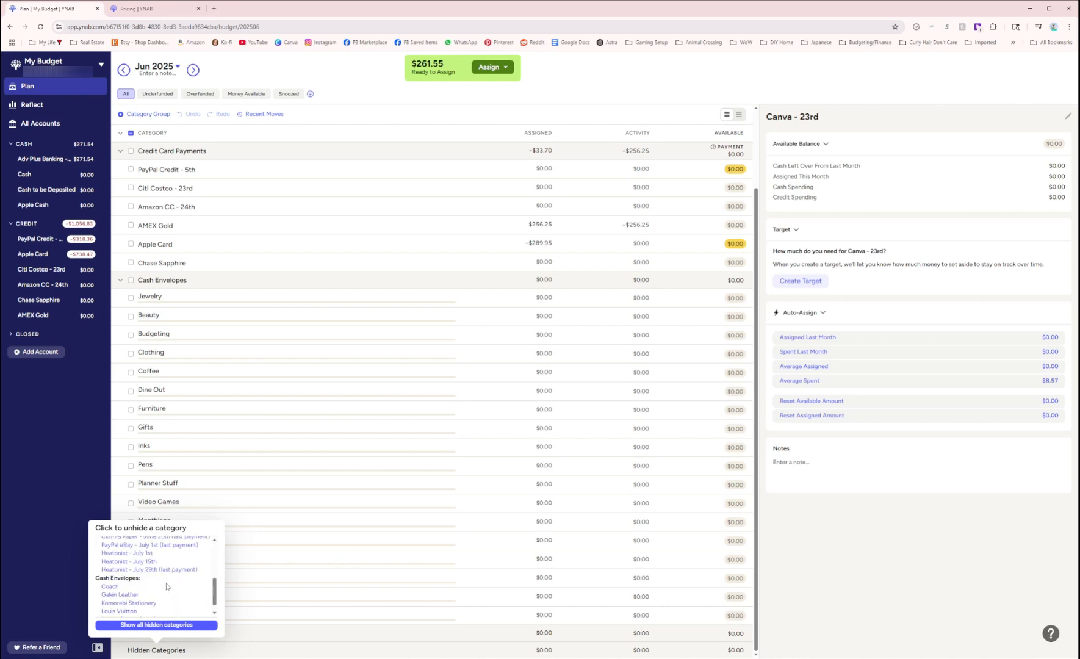
scroll(169, 587, "up", 3)
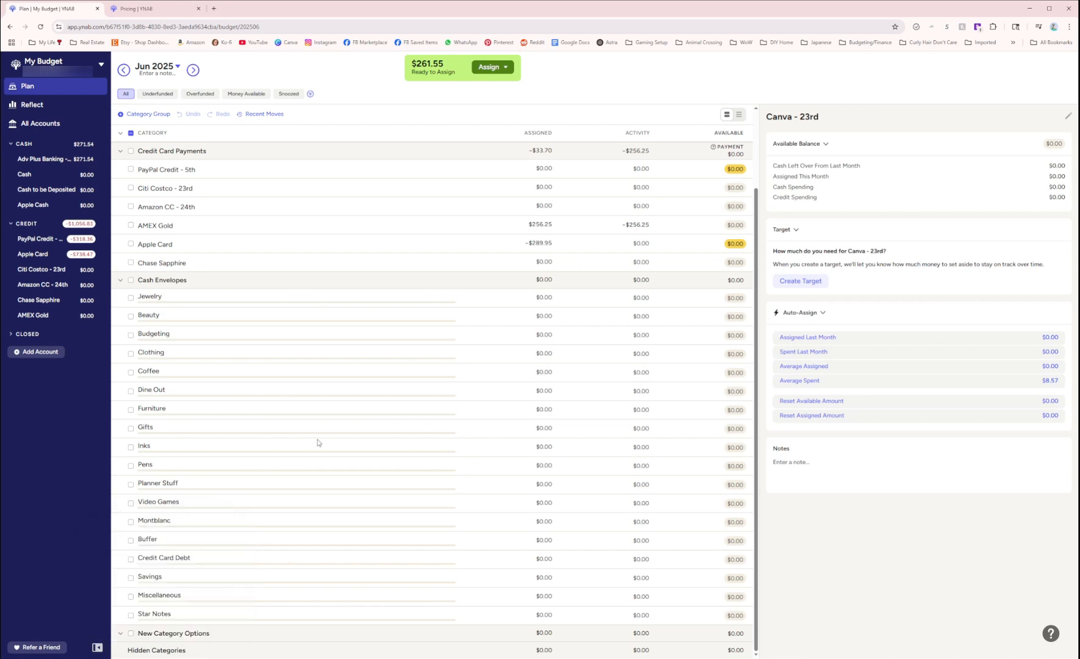
Hide the Canva - 23rd category and restore it from the hidden categories list
left_click(188, 186)
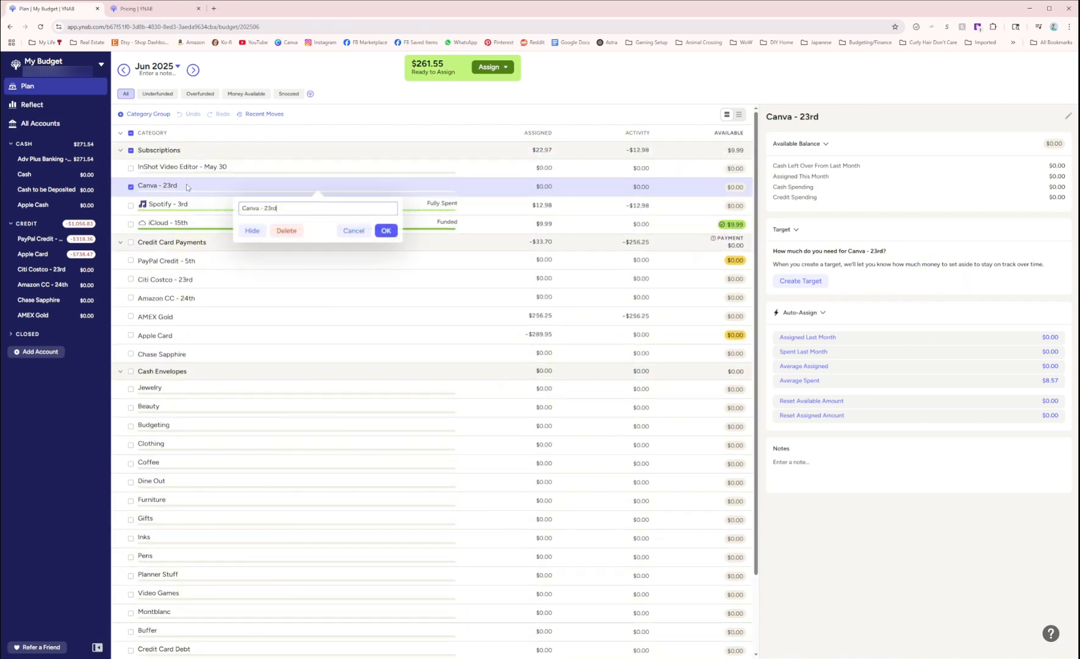
left_click(247, 230)
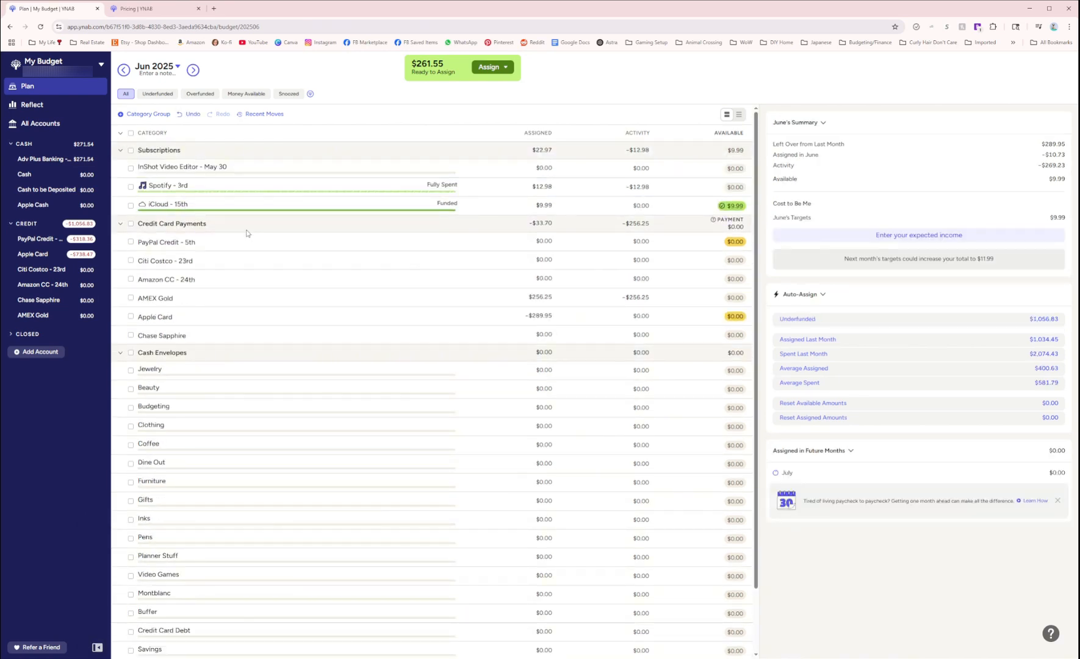
scroll(188, 490, "down", 1)
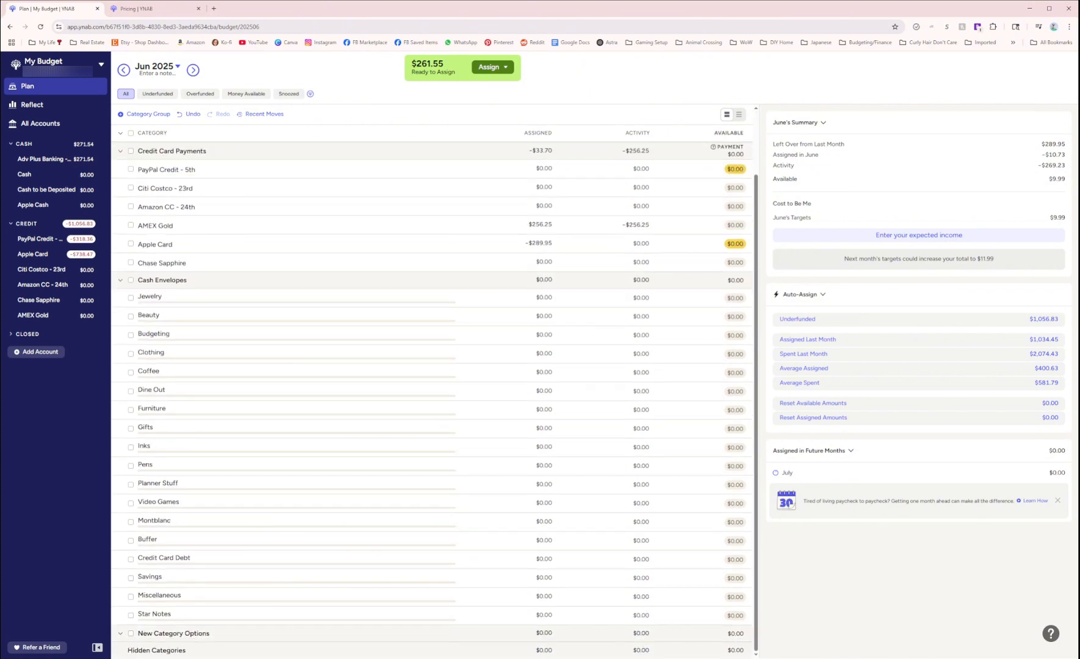
left_click(137, 653)
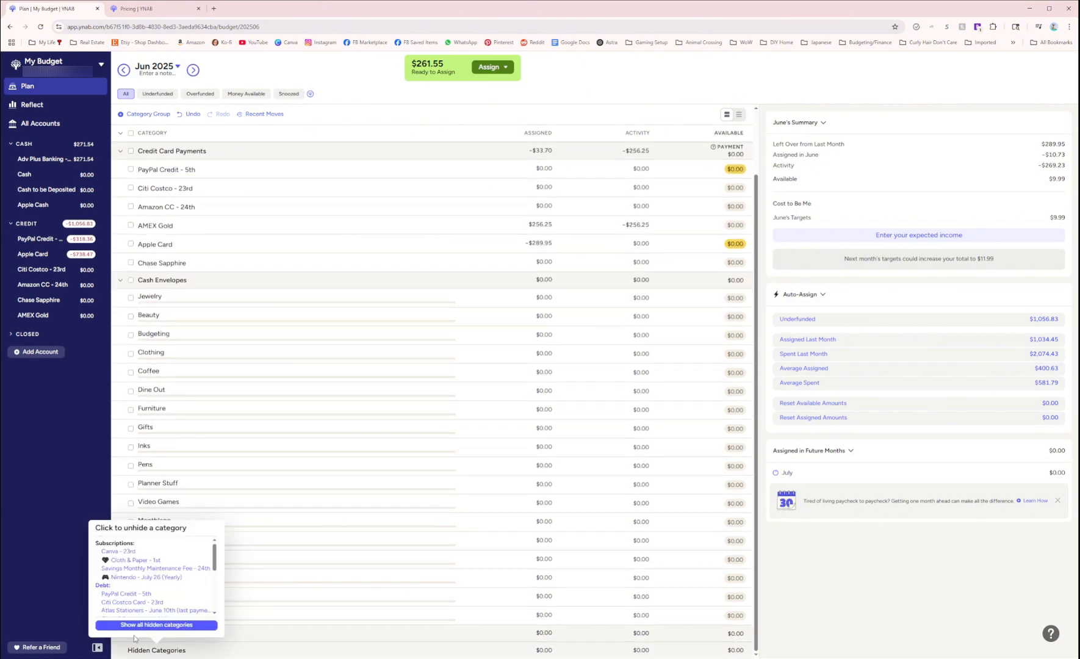
left_click(114, 552)
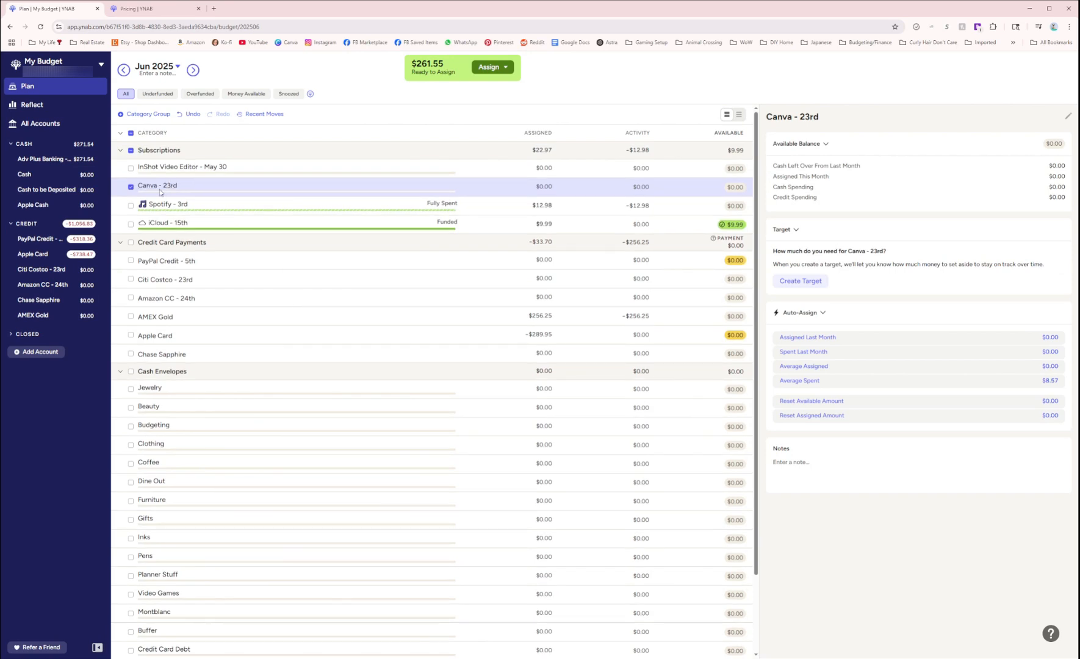
Hide the Canva - 23rd category, and view the details of the InShot Video Editor and Spotify subscriptions
left_click(178, 189)
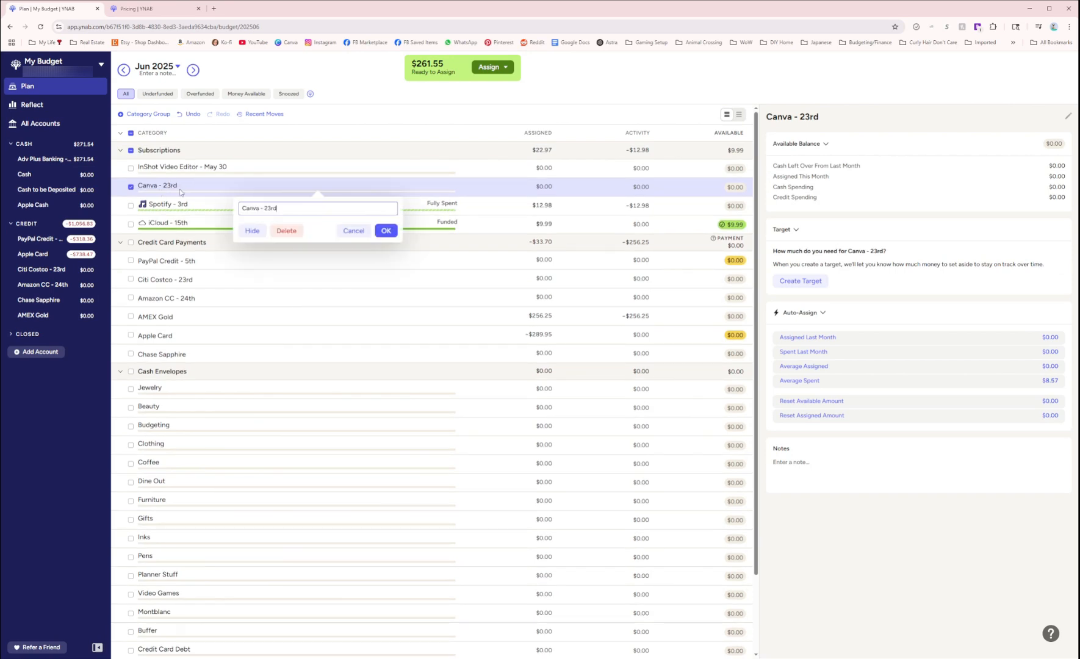
left_click(244, 230)
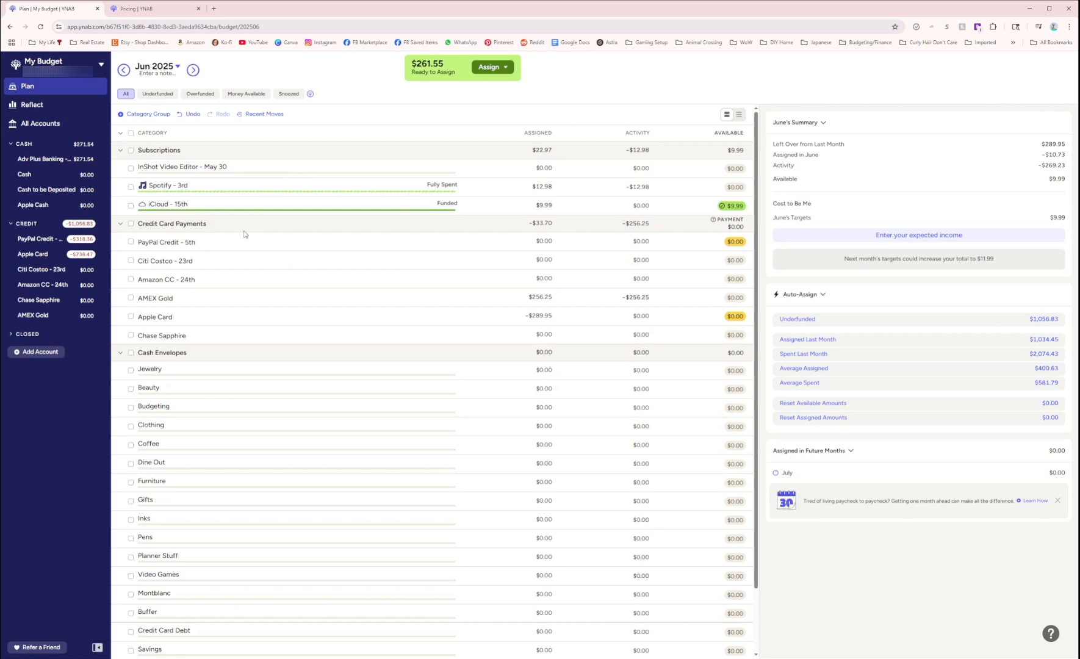
left_click(184, 169)
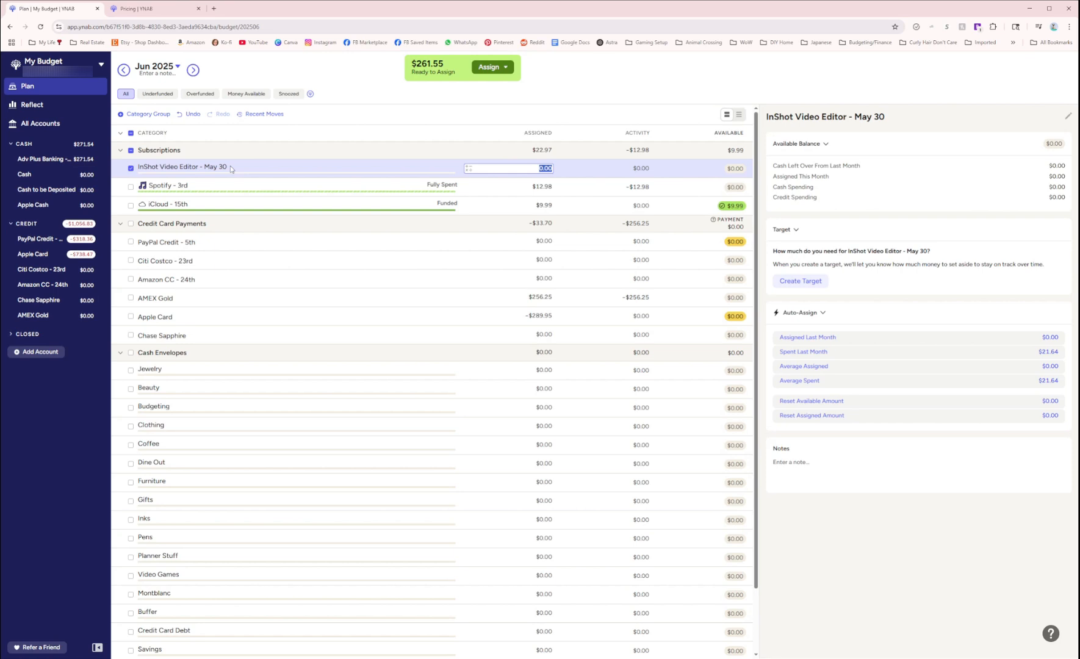
left_click(225, 189)
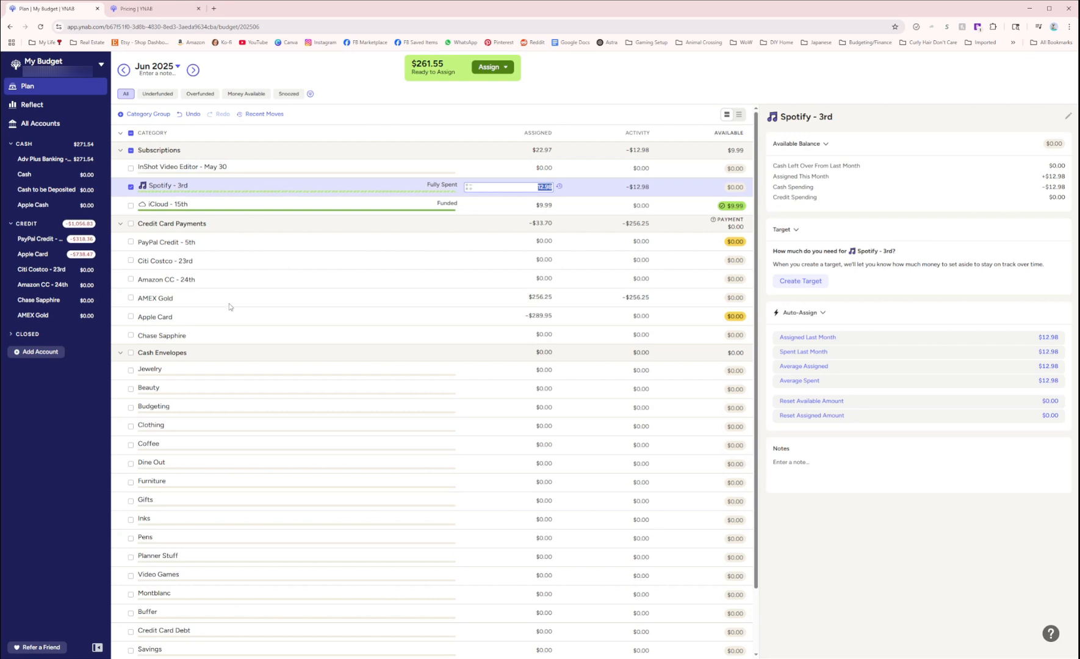
View the name and hide options of the PayPal Credit - 5th category, and review its account settings, saving them without changes
scroll(229, 318, "down", 2)
scroll(183, 275, "up", 2)
left_click(202, 244)
left_click(165, 248)
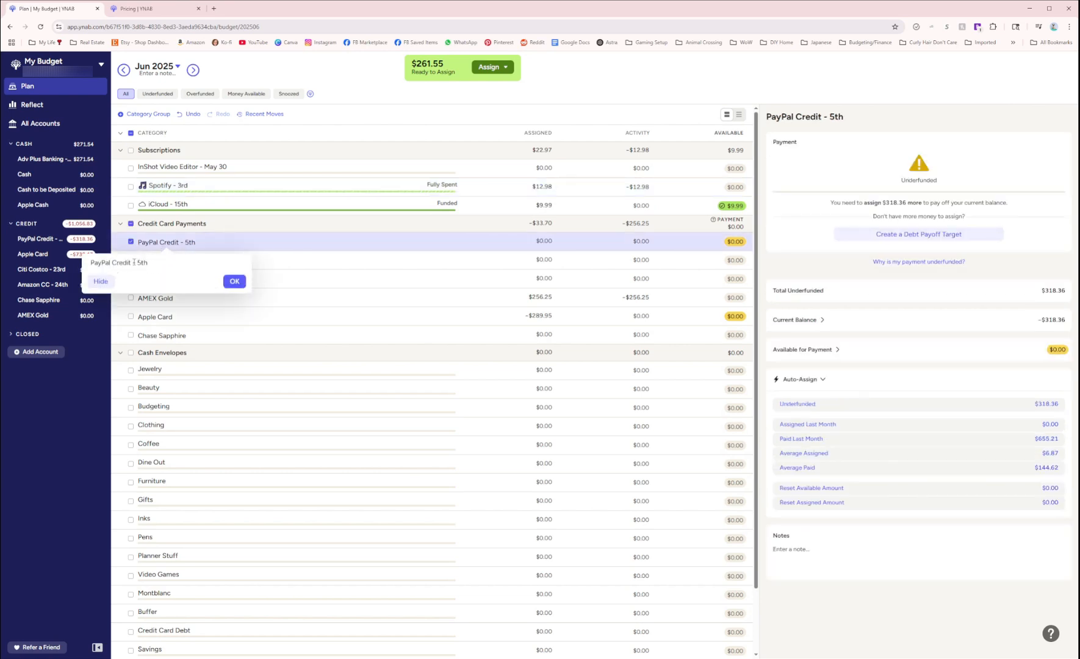
left_click(226, 276)
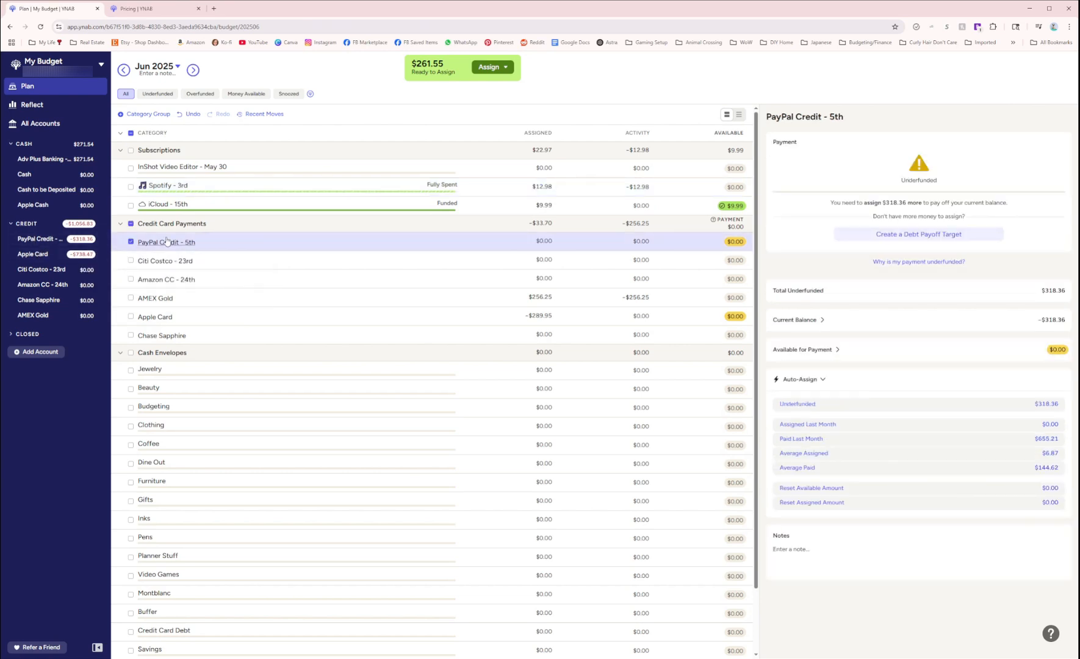
left_click(153, 243)
left_click(233, 281)
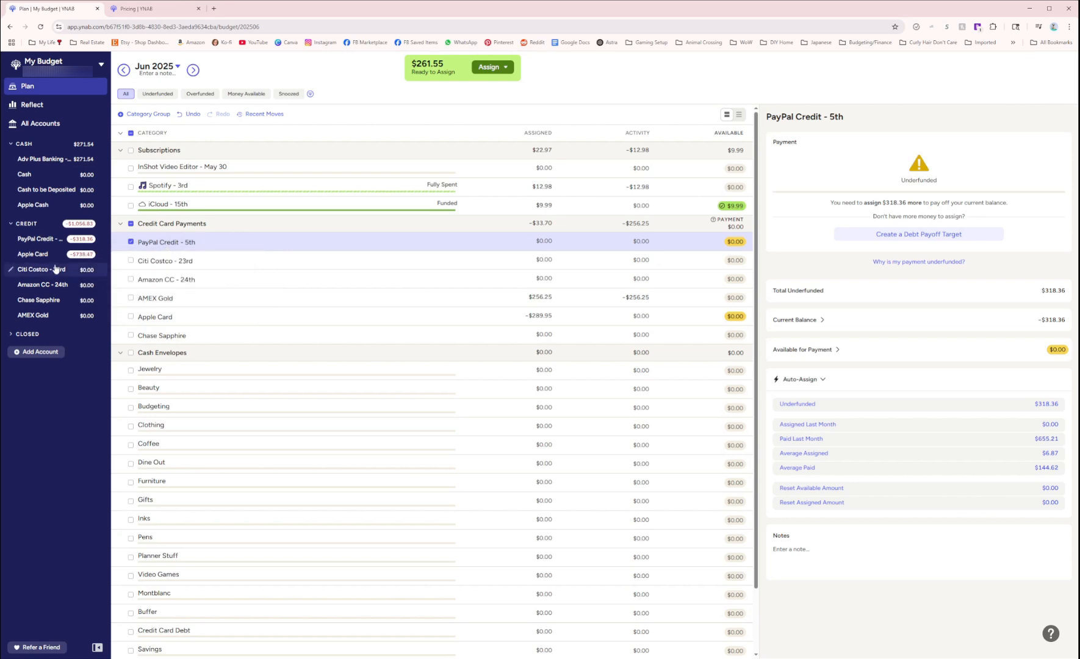
left_click(12, 240)
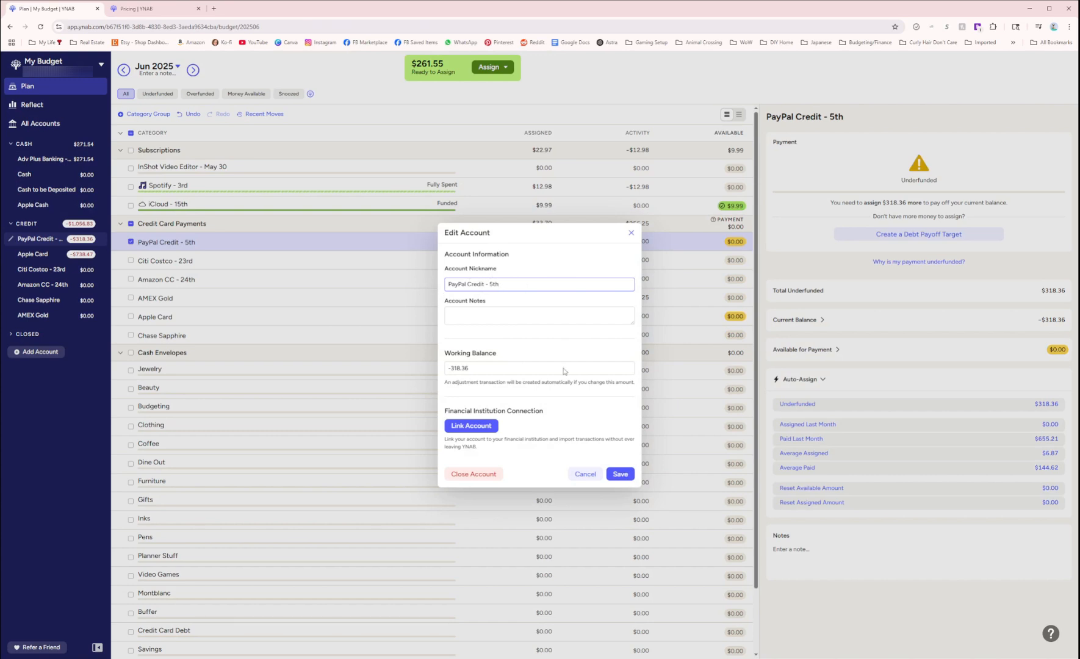
left_click(620, 475)
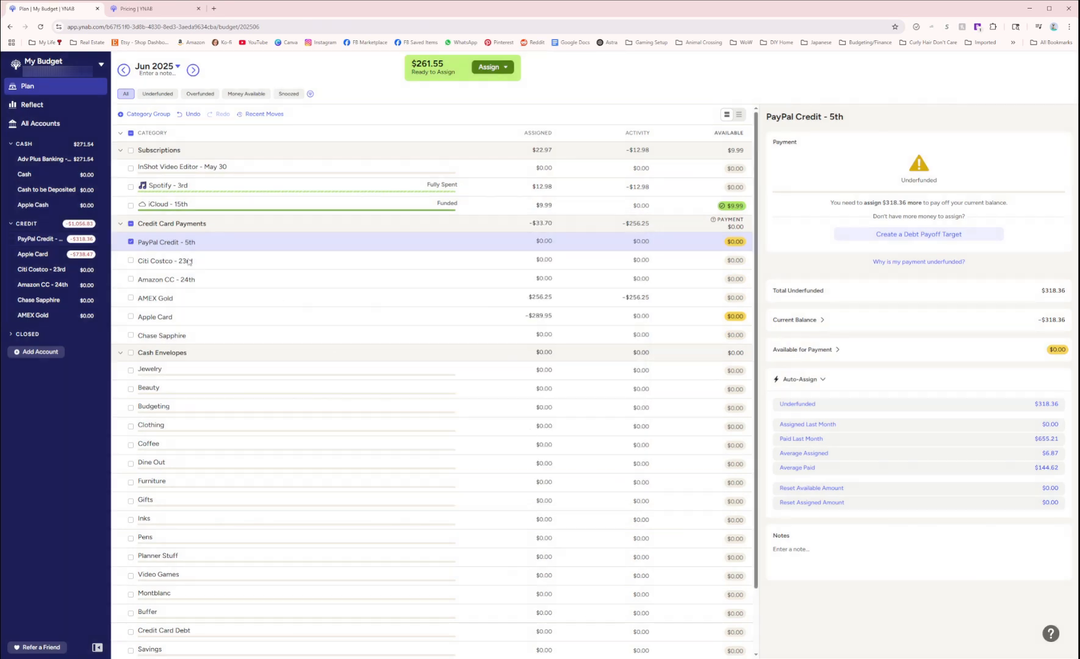
Compare the payment details of the PayPal Credit - 5th, Citi Costco - 23rd and Amazon CC - 24th categories
mouse_move(249, 278)
left_mouse_down()
mouse_move(253, 337)
mouse_move(262, 256)
mouse_move(251, 291)
left_mouse_up()
left_click(210, 248)
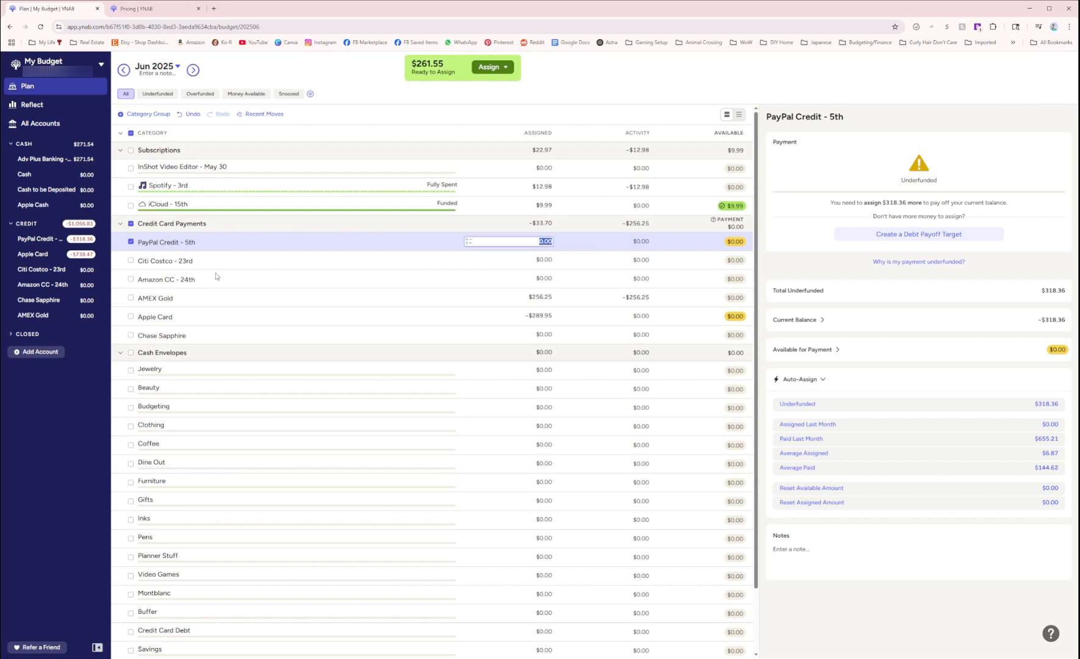
left_click(218, 266)
left_click(218, 280)
left_click(226, 247)
left_click(226, 263)
left_click(227, 283)
left_click(220, 242)
left_click(219, 258)
left_click(219, 279)
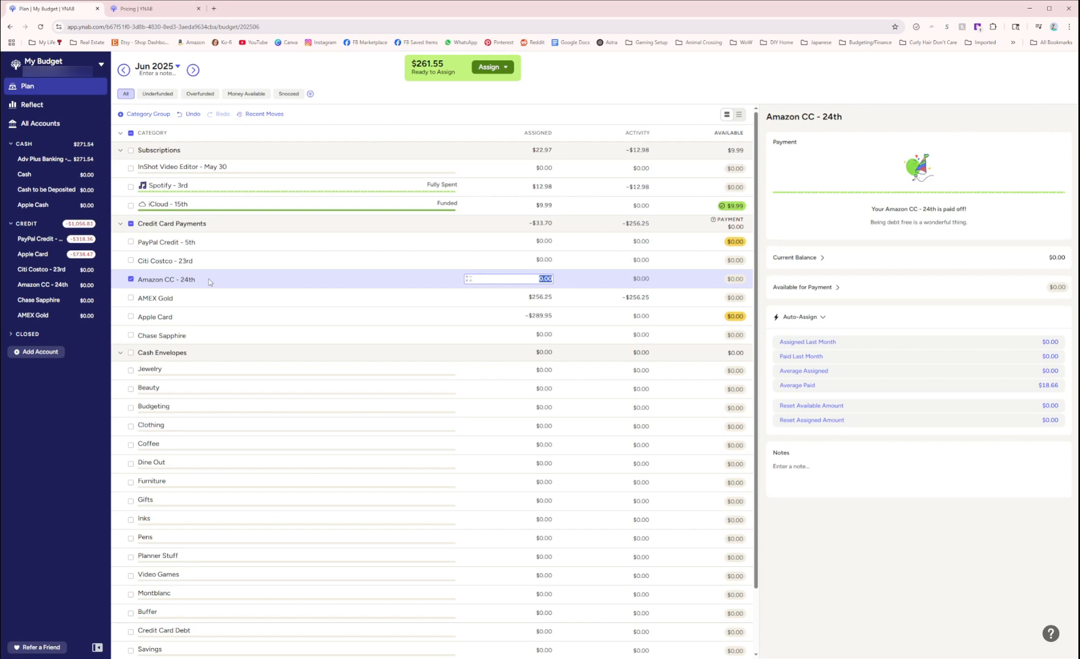
View the AMEX Gold payment category's details and its June activity transactions, and close the activity list
left_click(188, 301)
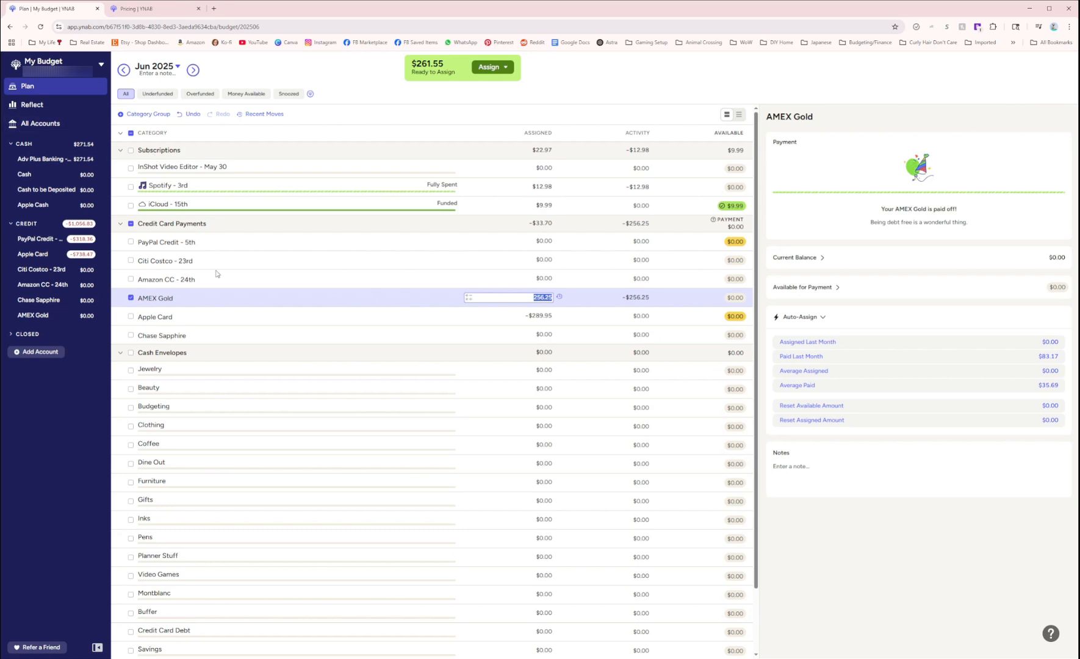
left_click(634, 299)
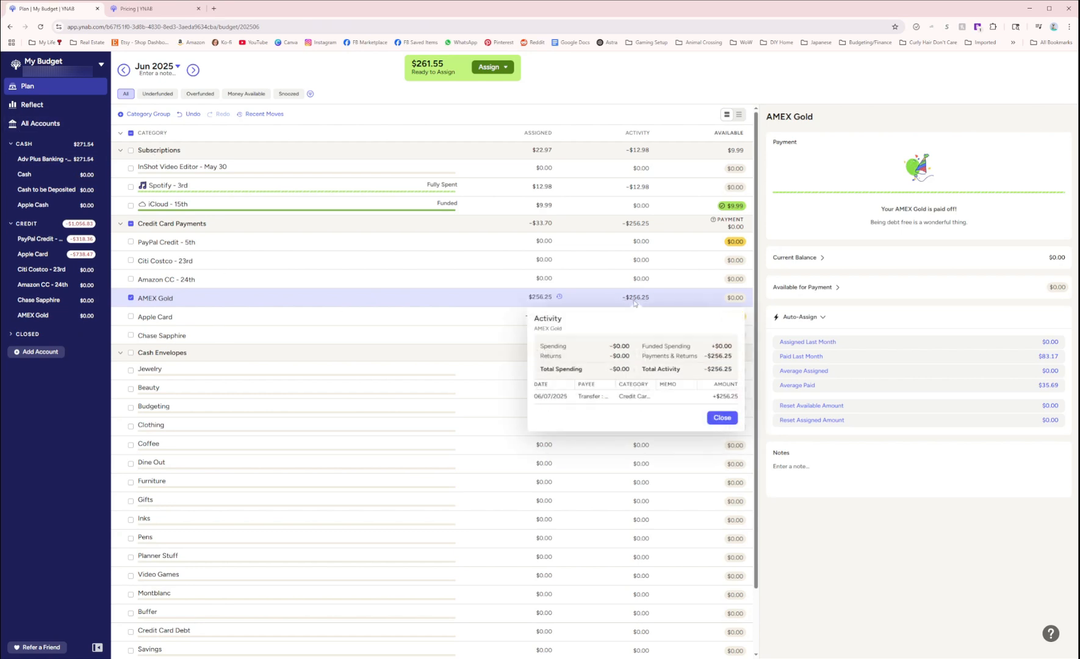
left_click(632, 304)
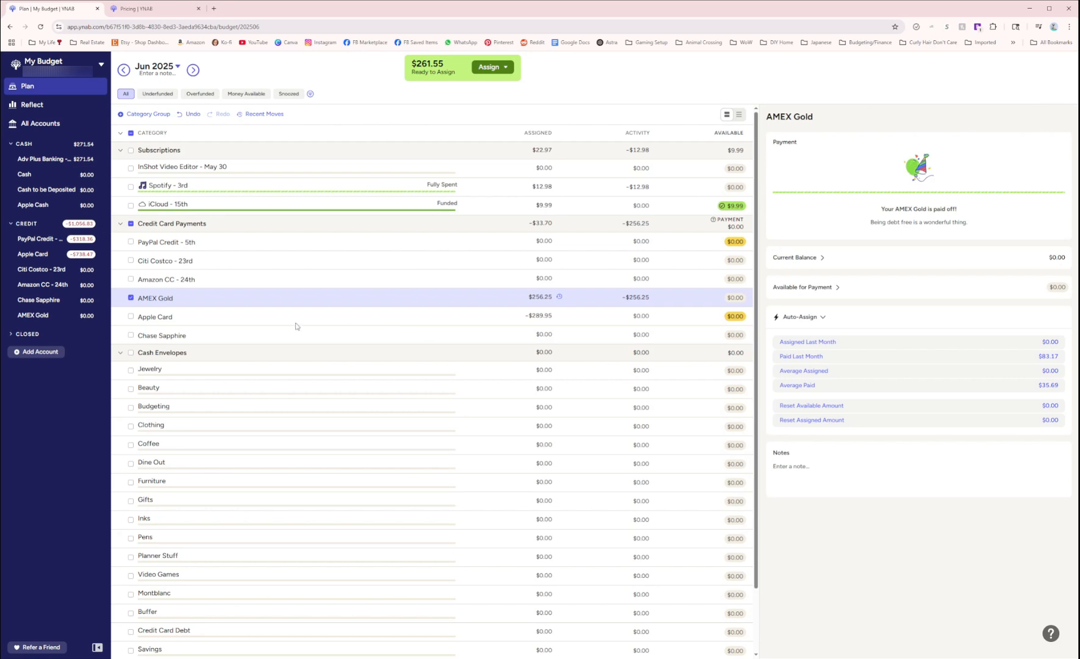
Select the New Category Options group, and view the new category entry for Cash Envelopes, cancelling without adding one
scroll(287, 343, "down", 2)
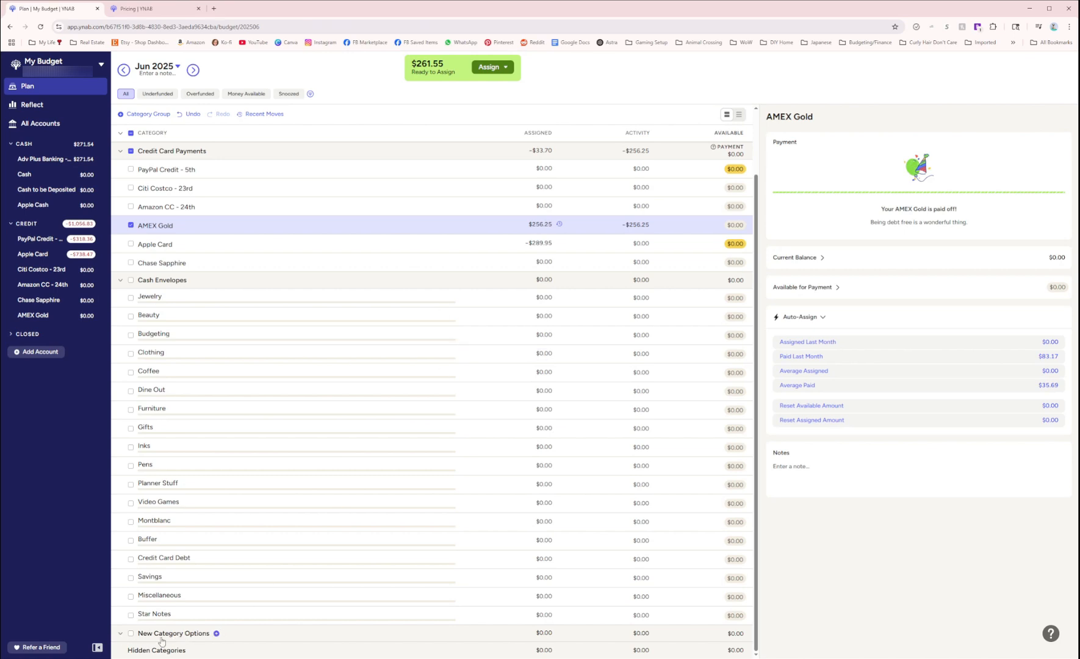
left_click(123, 635)
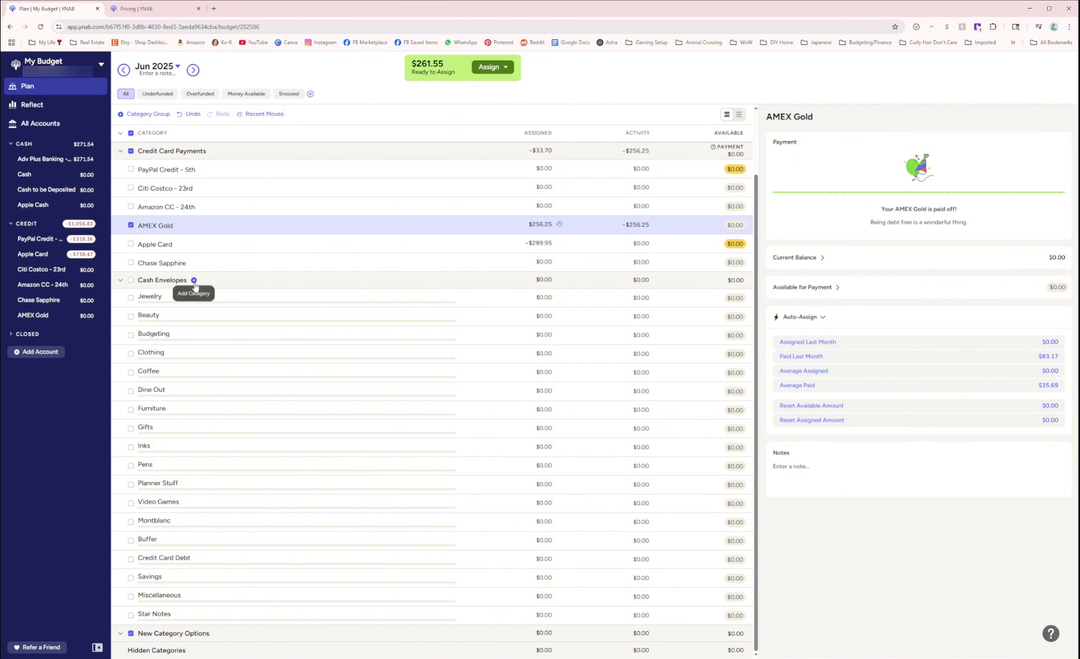
left_click(194, 281)
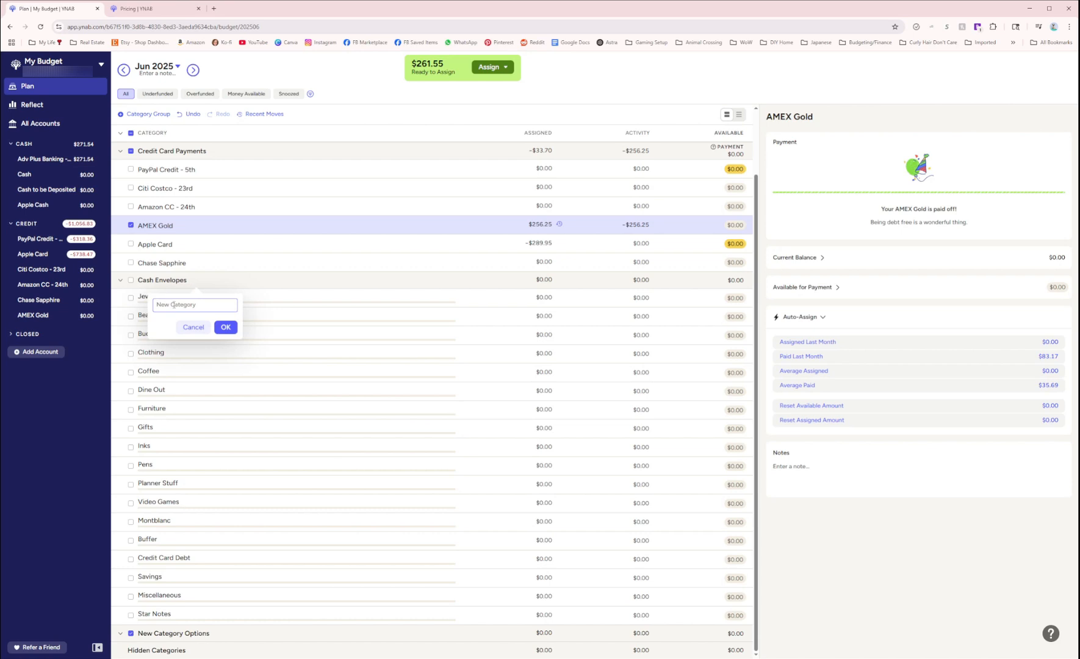
left_click(182, 330)
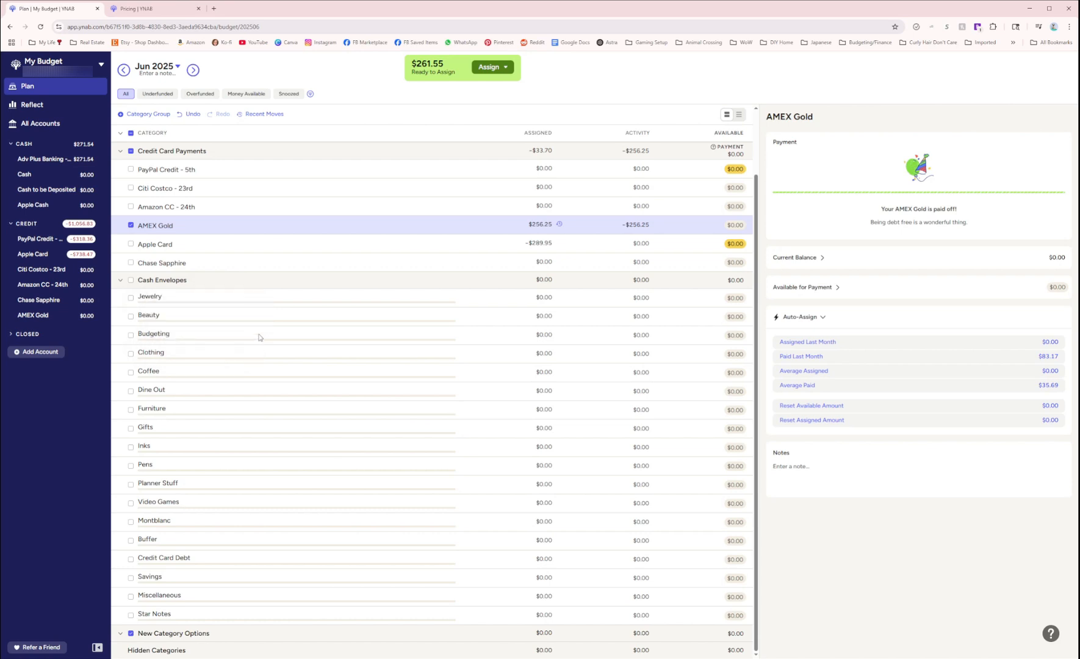
left_click_drag(260, 336, 308, 345)
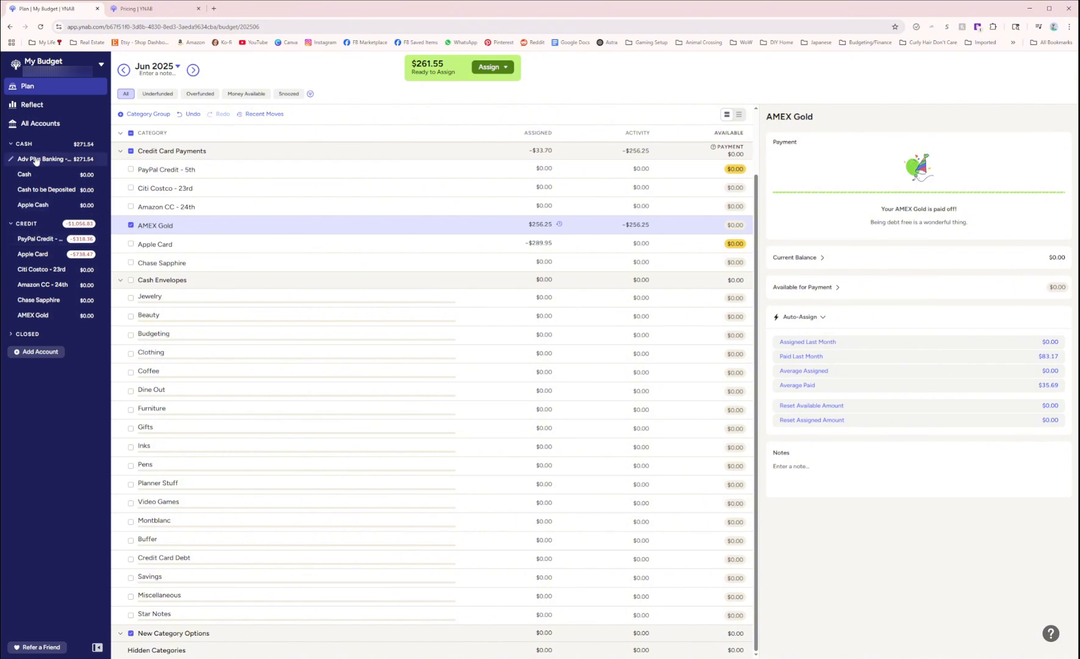
Expand the closed accounts, view the Regular Savings and Amazon Prime Visa account records, and collapse the list
left_click(10, 336)
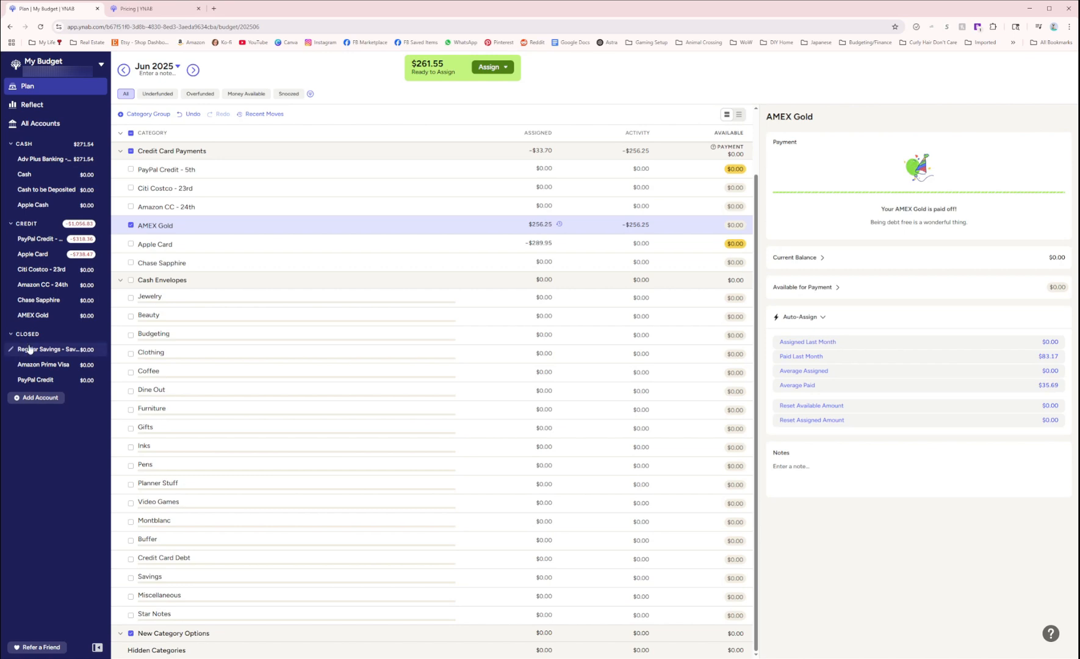
left_click(32, 352)
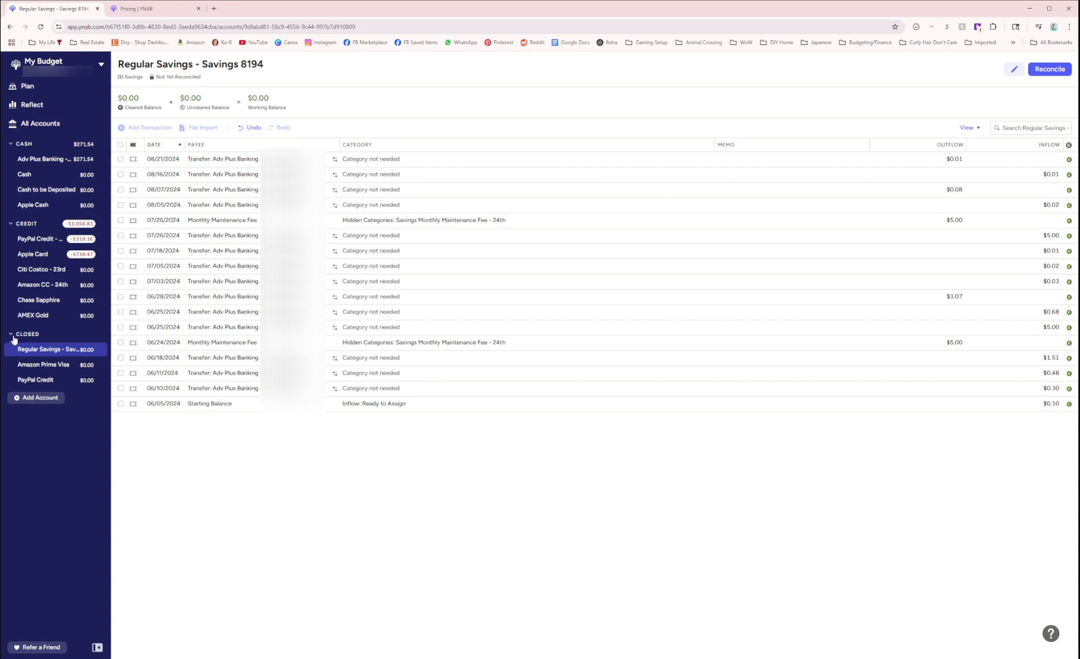
left_click(34, 367)
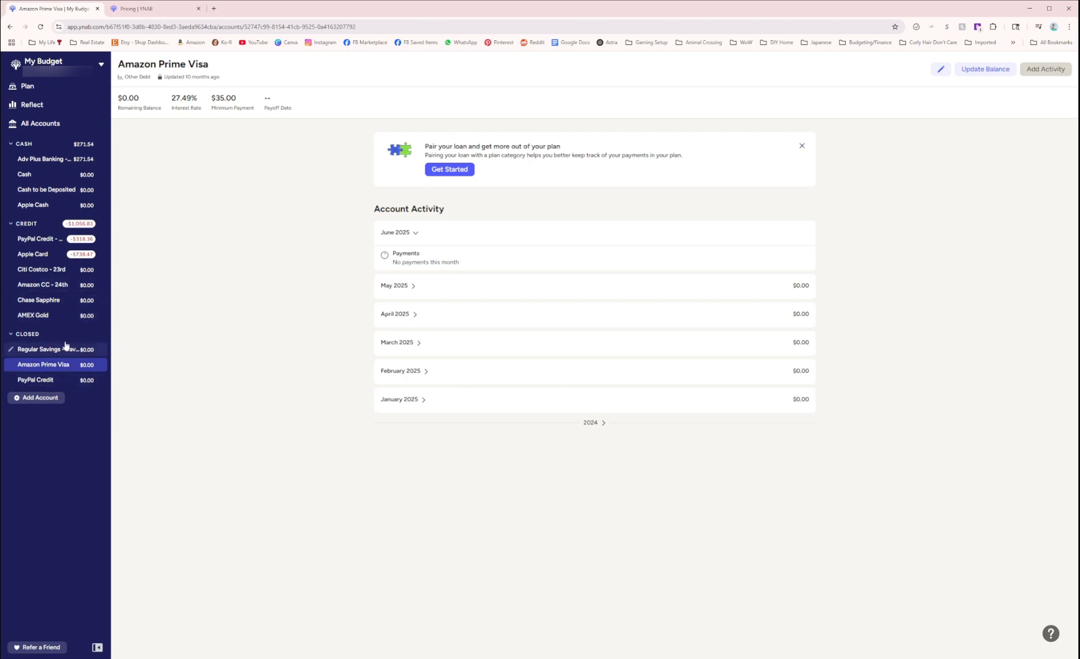
left_click(24, 336)
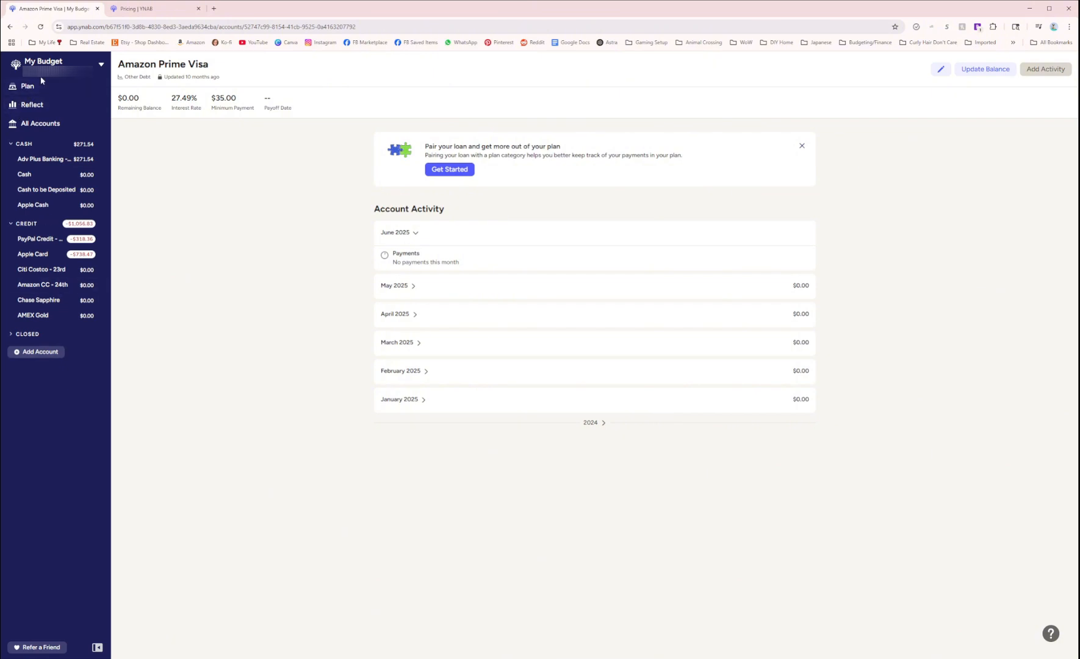
Review the Net Worth report, examining the current total and the August 2024 and April 2025 points on the chart
left_click(31, 104)
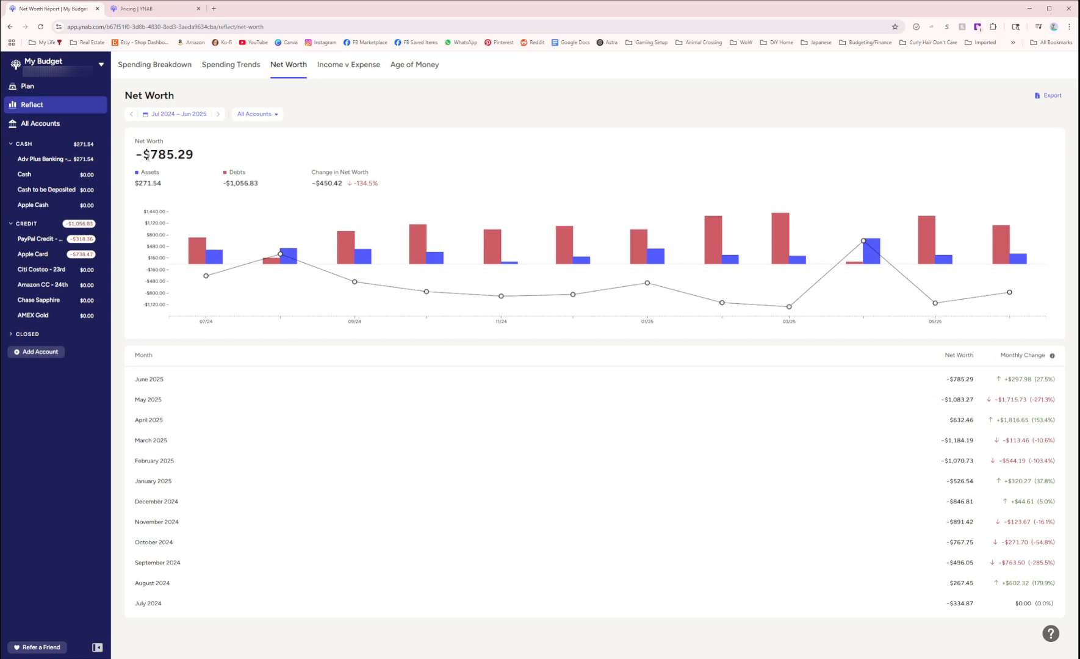
left_click_drag(144, 155, 215, 164)
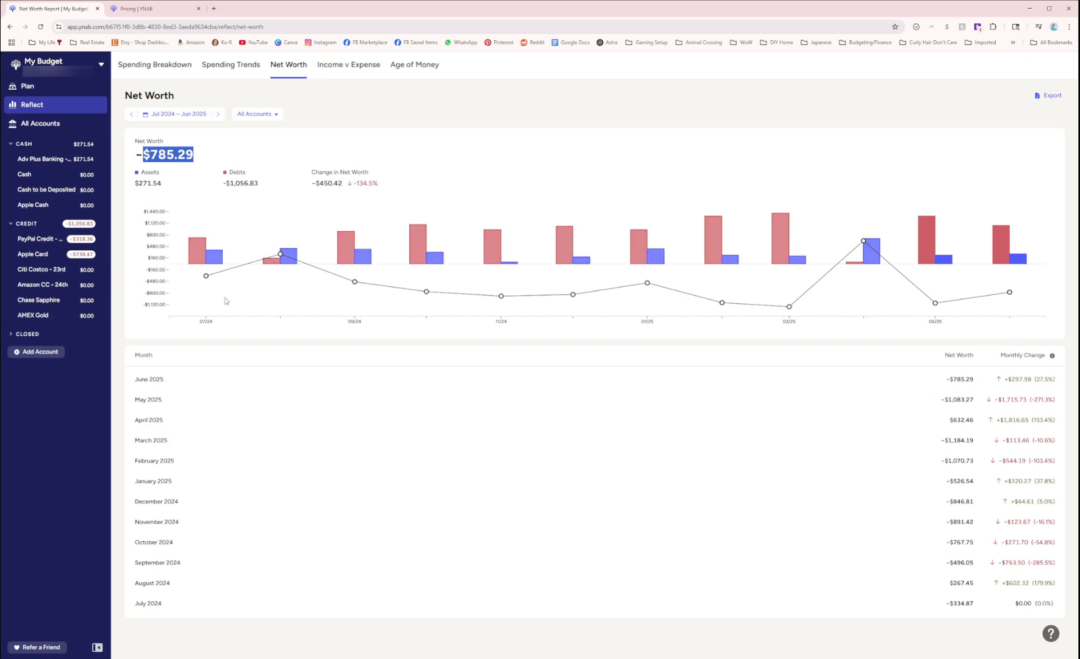
mouse_move(281, 255)
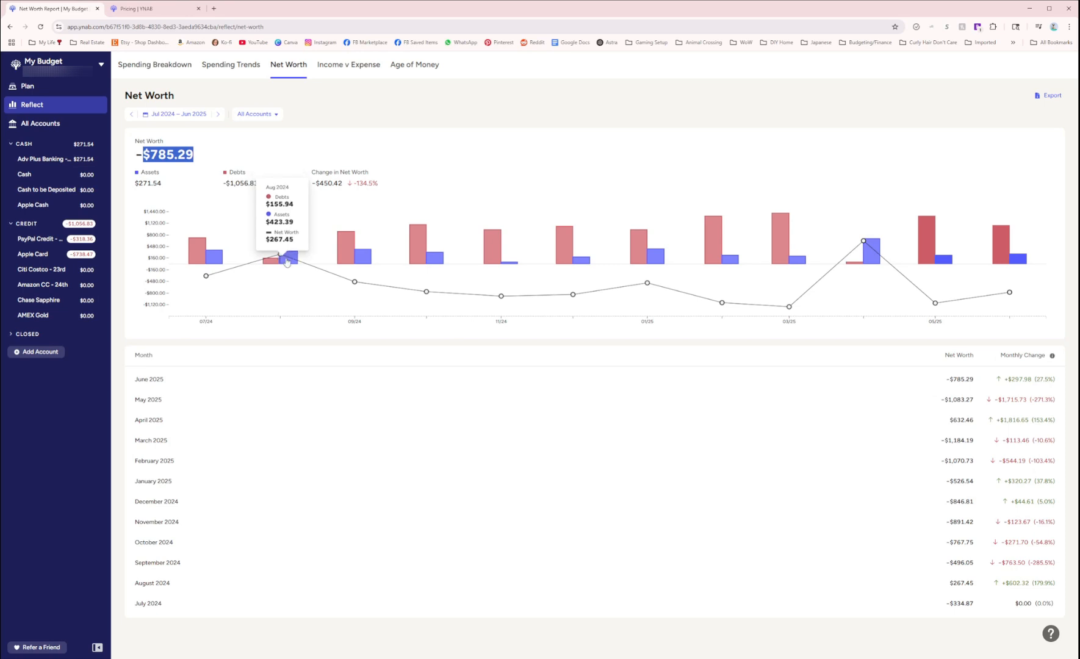
mouse_move(864, 246)
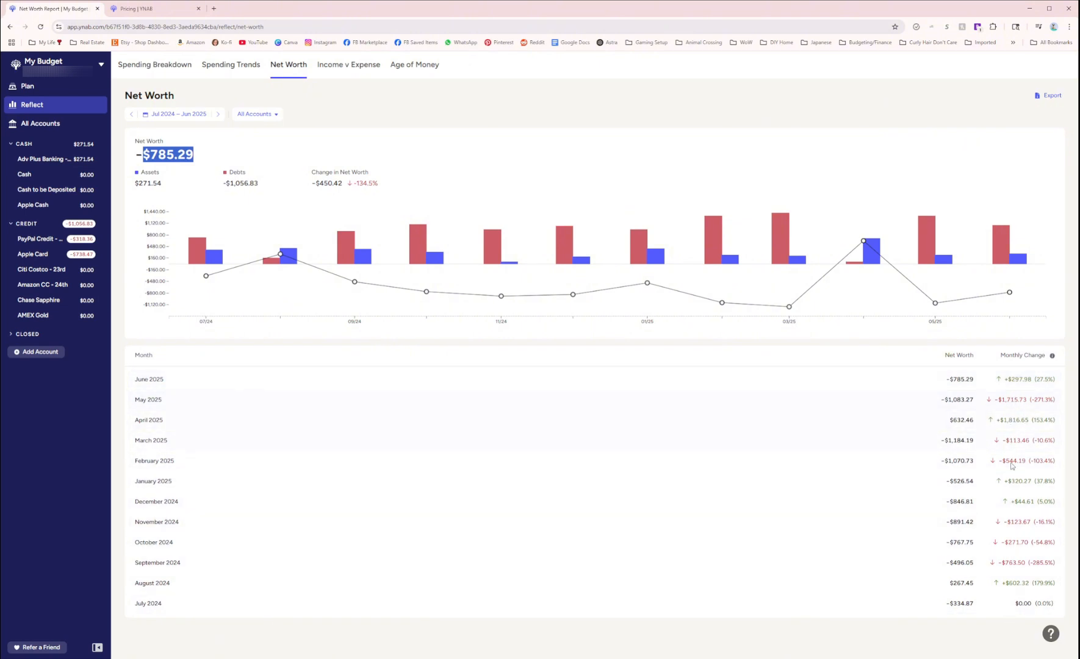
Review the Age of Money report over 1 year and 2 years, and return it to 6 months
left_click(403, 66)
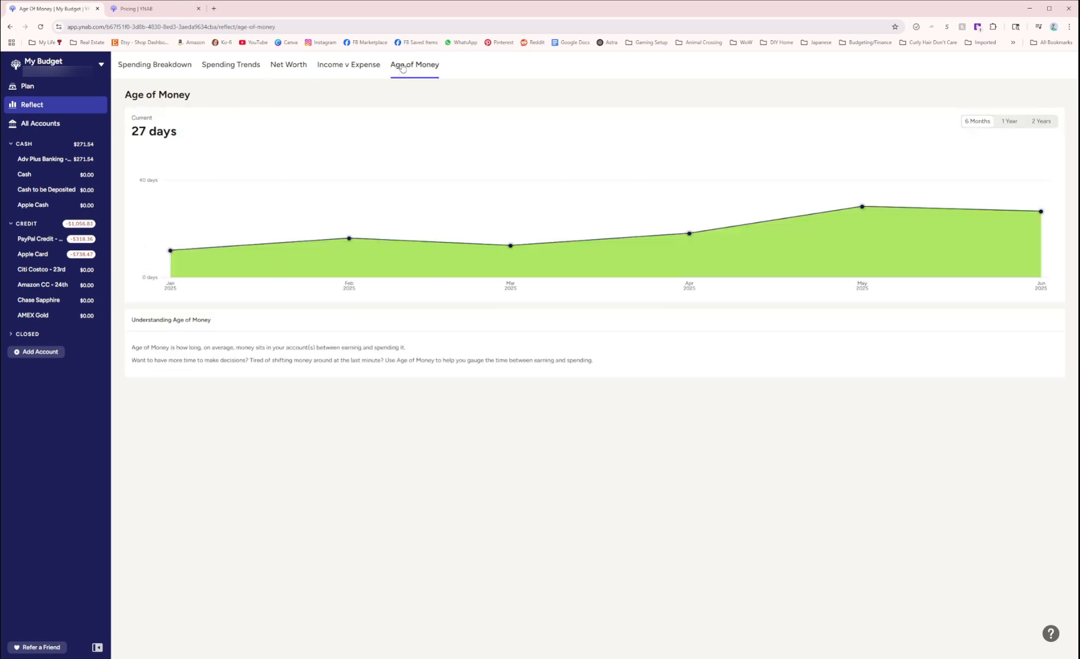
left_click_drag(130, 132, 183, 133)
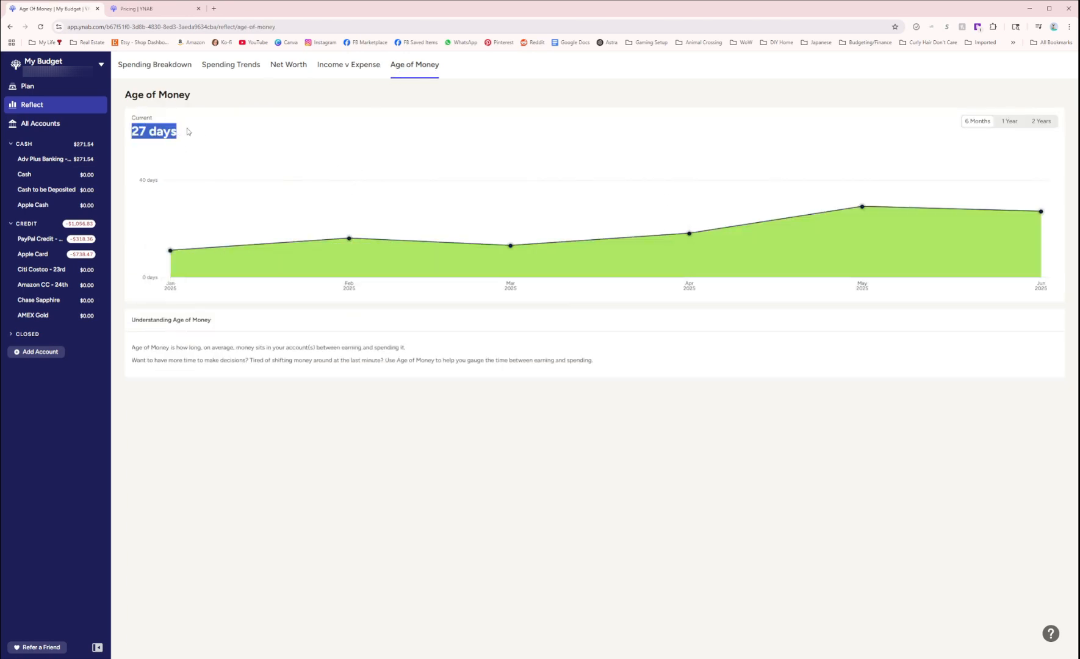
left_click(1017, 126)
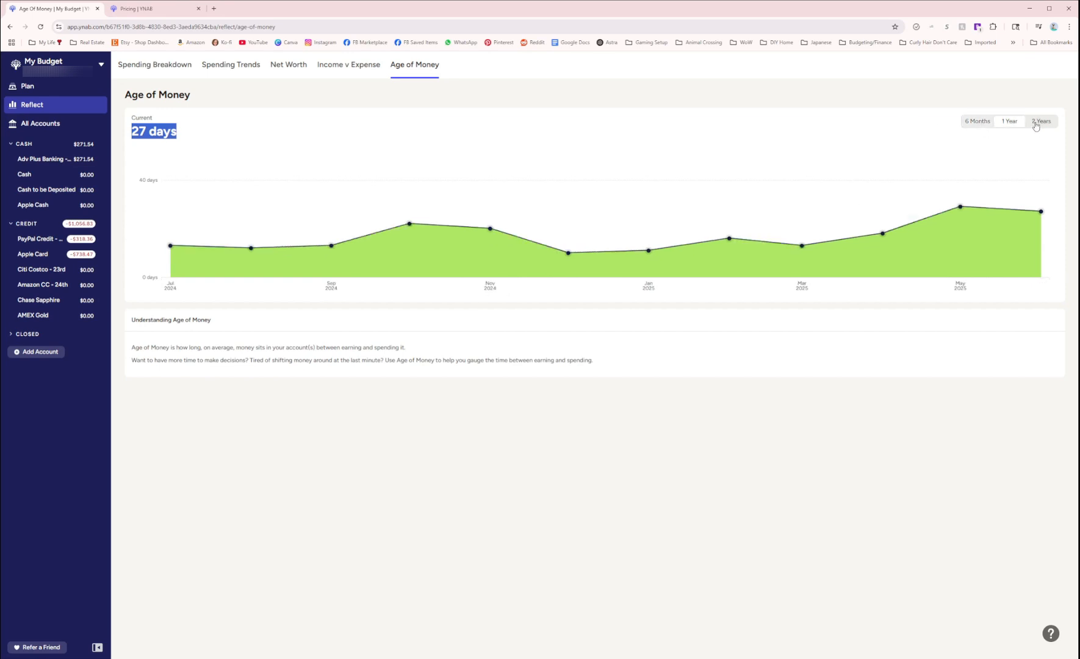
left_click(1040, 126)
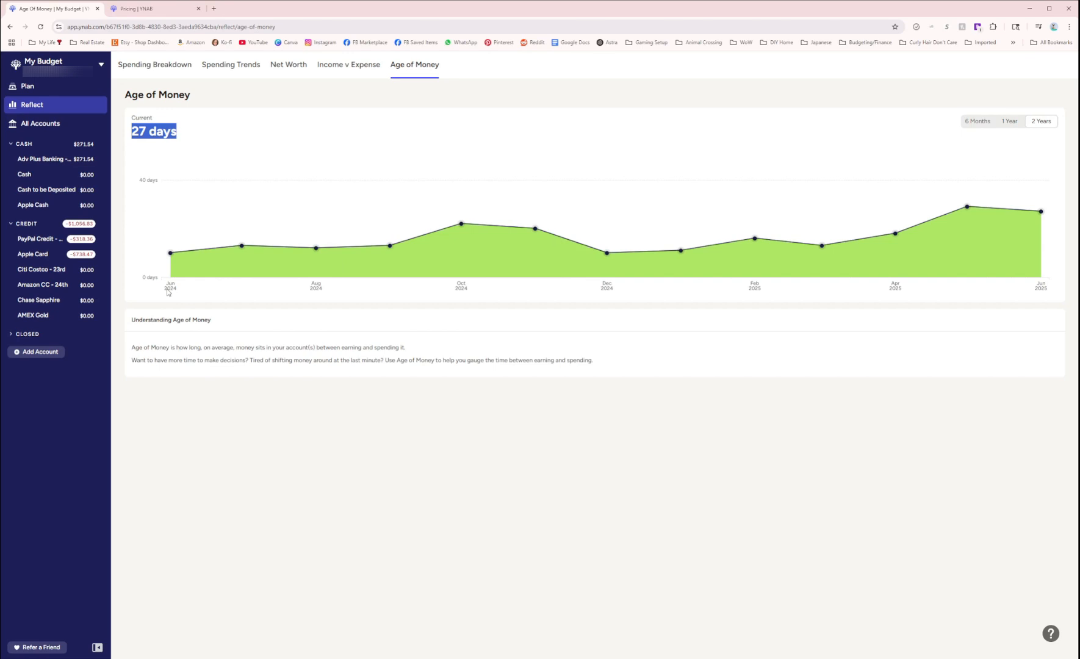
left_click(978, 122)
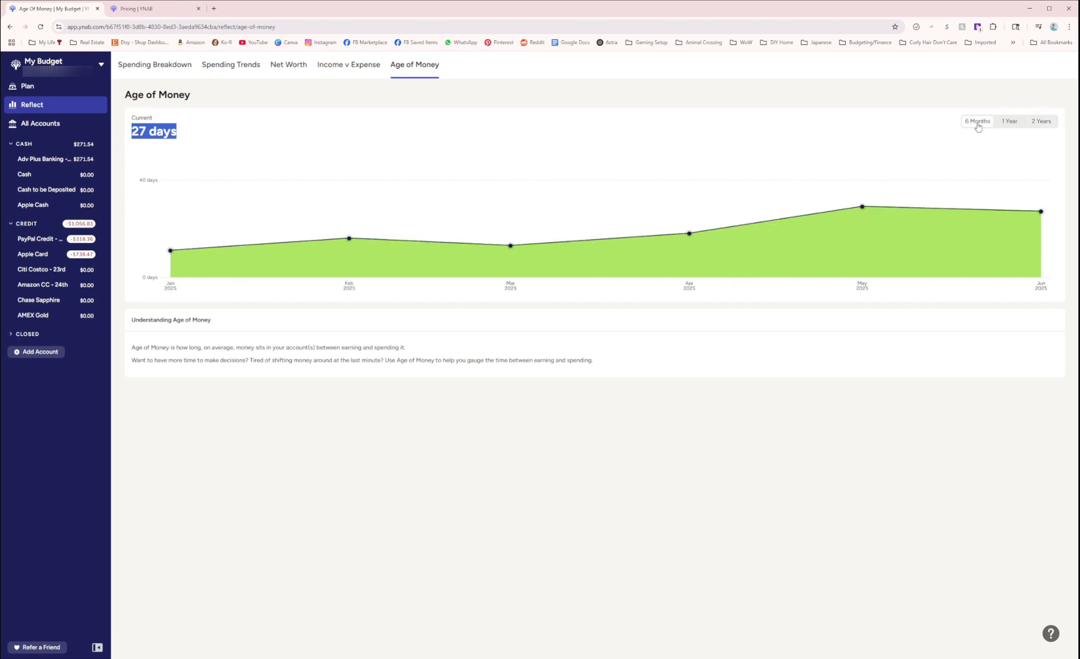
mouse_move(180, 245)
Review the Income v Expense report, examining the monthly net income for April through June 2025
left_click(333, 65)
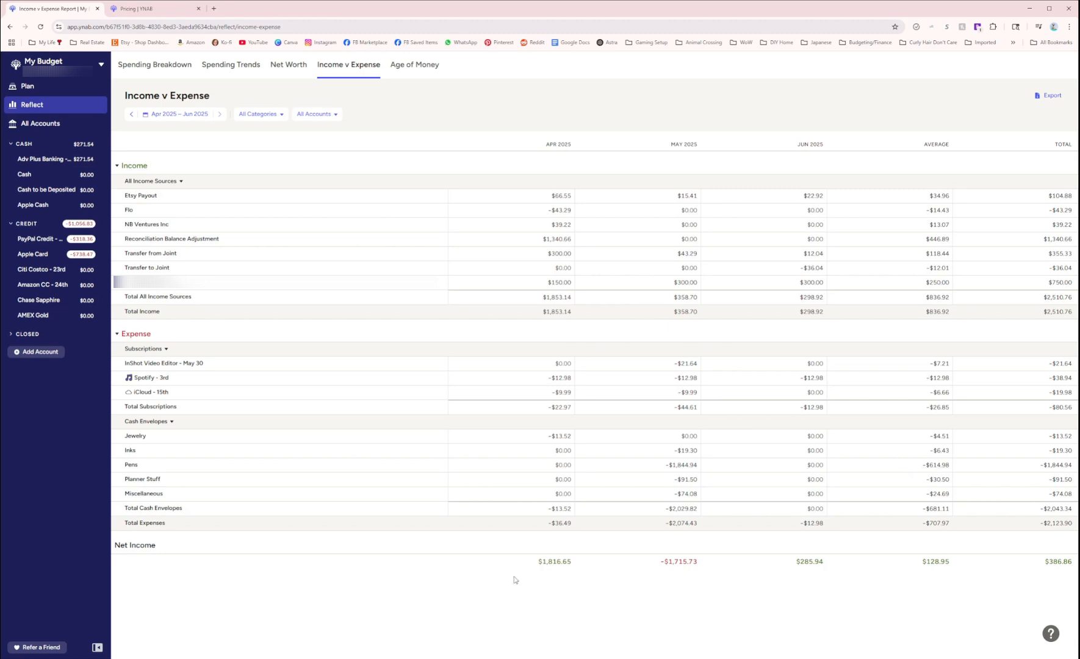
left_click_drag(586, 571, 507, 572)
left_click(751, 565)
double_click(808, 562)
Check the May bar in Spending Trends, and view the June Spending Breakdown by groups and by categories
left_click(210, 65)
mouse_move(645, 298)
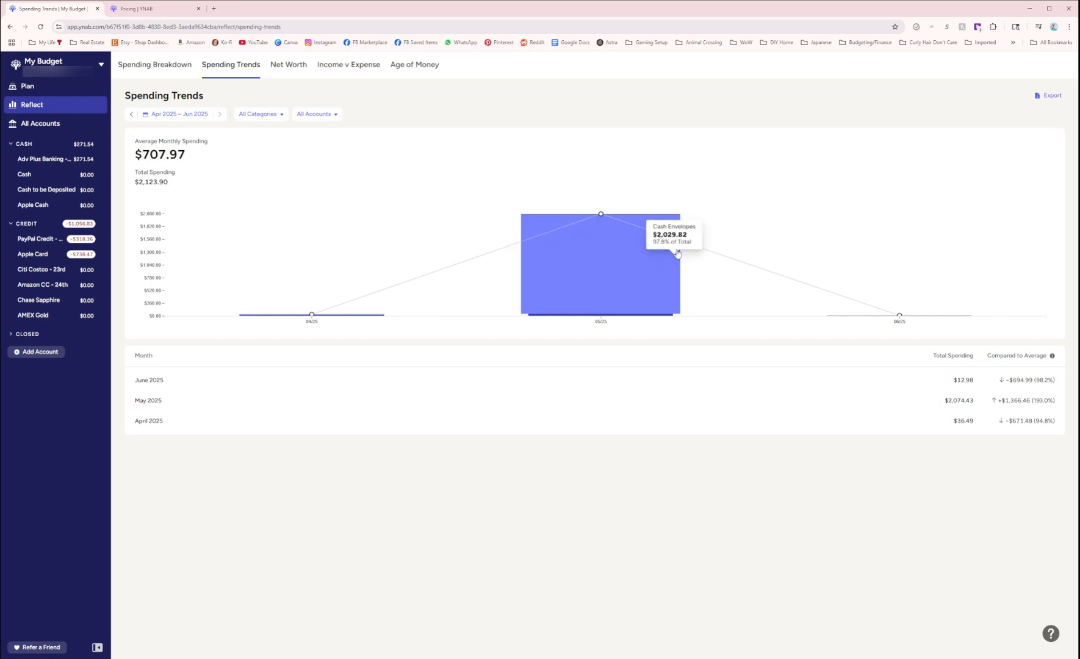
left_click(145, 65)
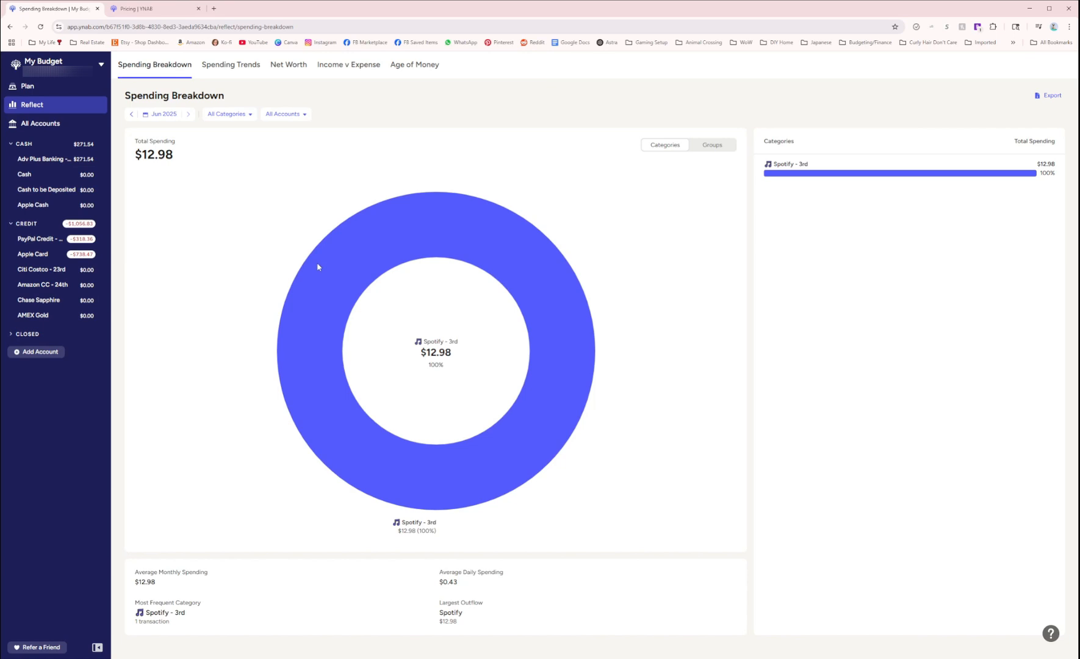
left_click(709, 146)
mouse_move(461, 238)
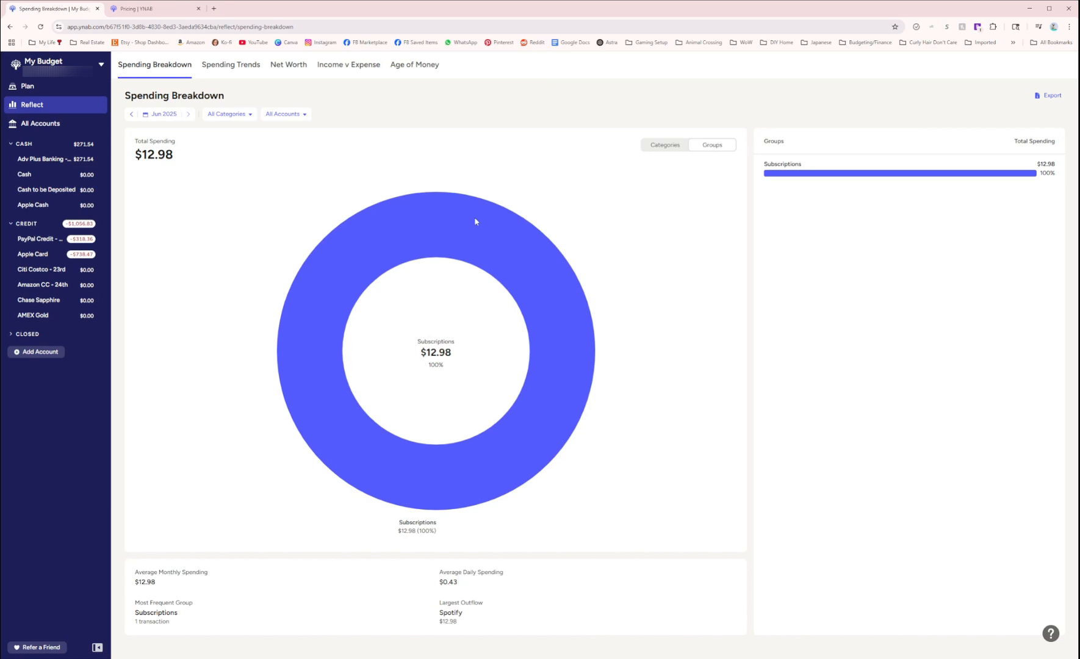
left_click(652, 147)
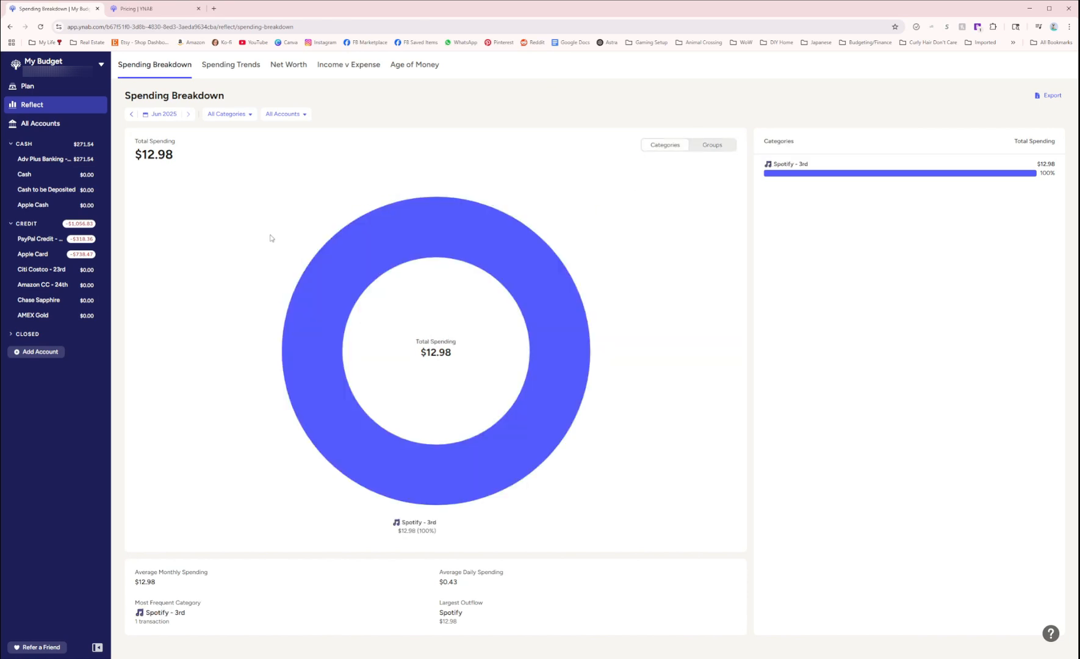
Check the June plan, and review the transactions in the PayPal Credit and Apple Card accounts
left_click(37, 92)
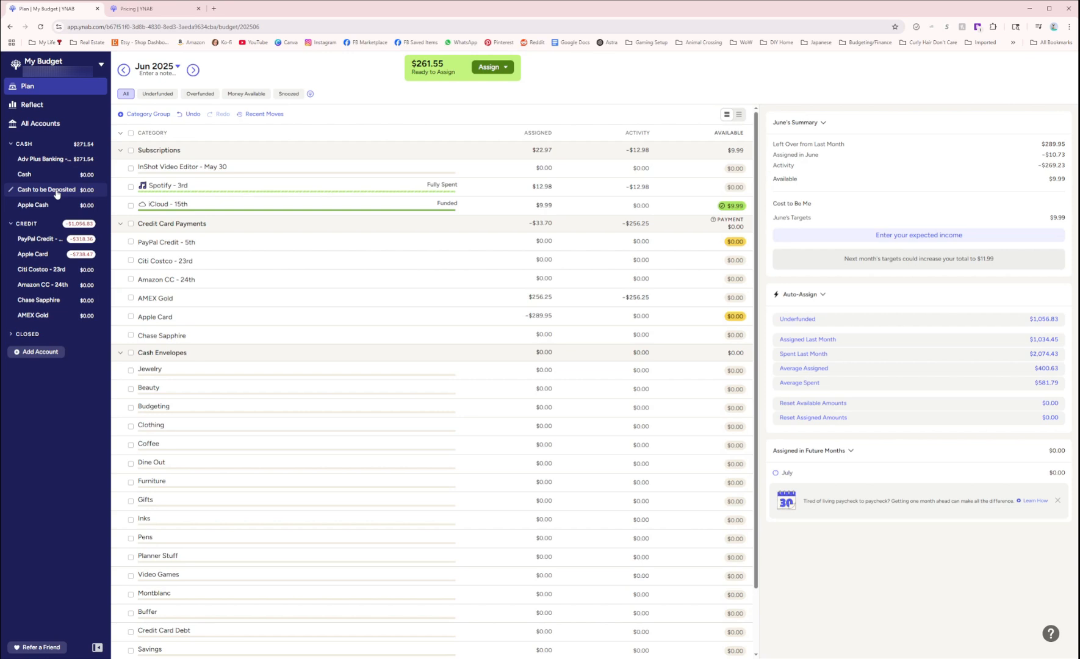
left_click(32, 239)
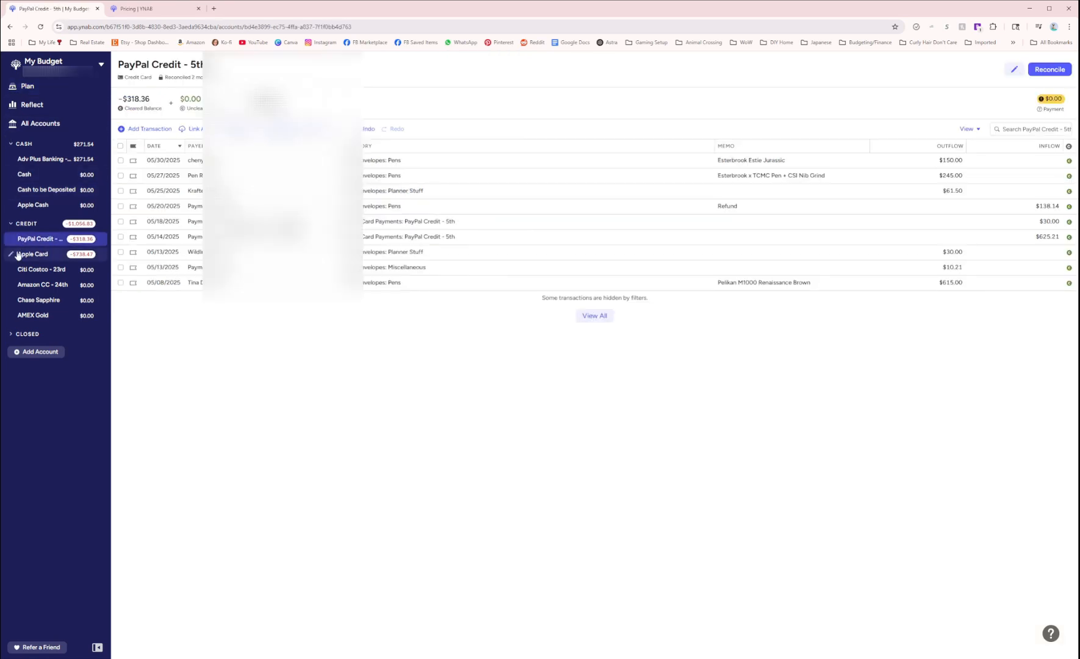
left_click(37, 255)
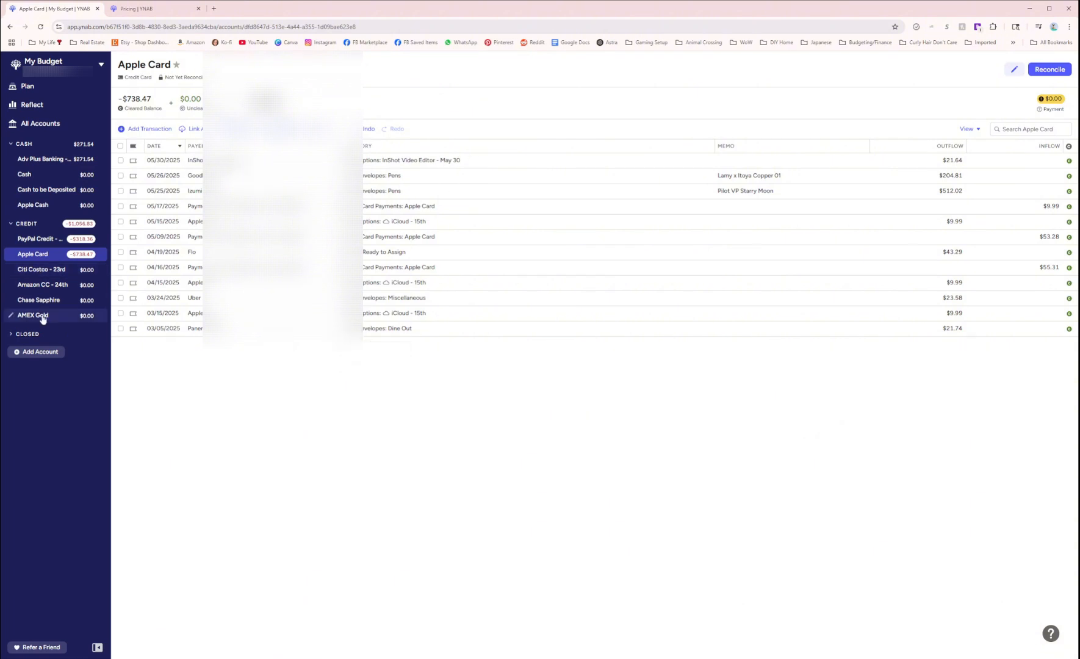
left_click(32, 239)
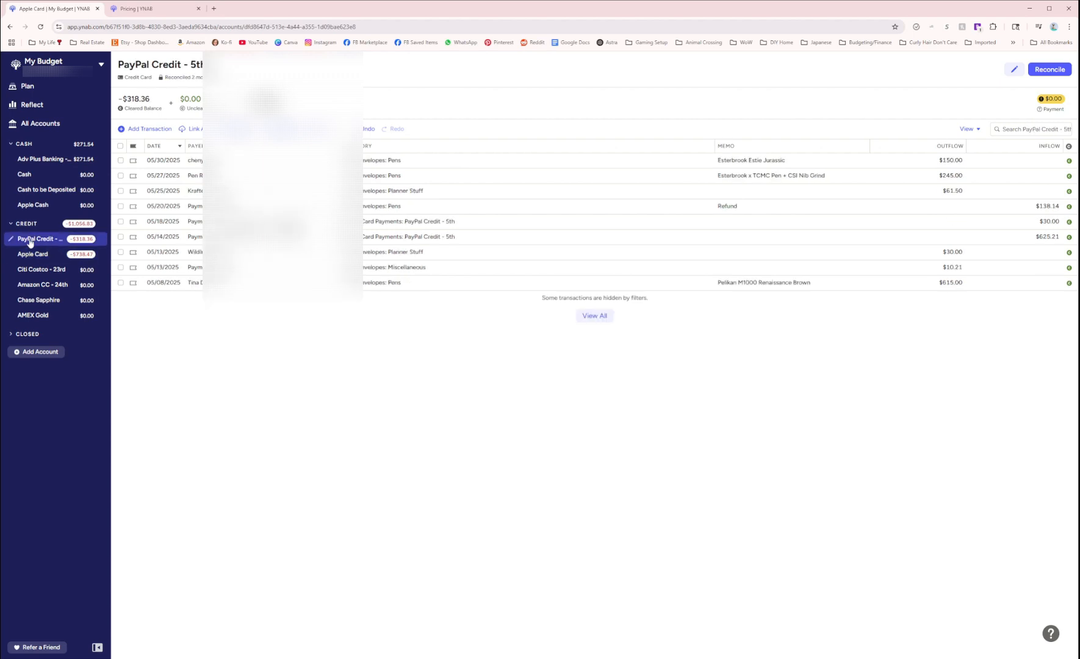
Record a $100 payment from Adv Plus Banking to PayPal Credit dated 06/20/2025, and mark it cleared in the PayPal Credit account
left_click(53, 162)
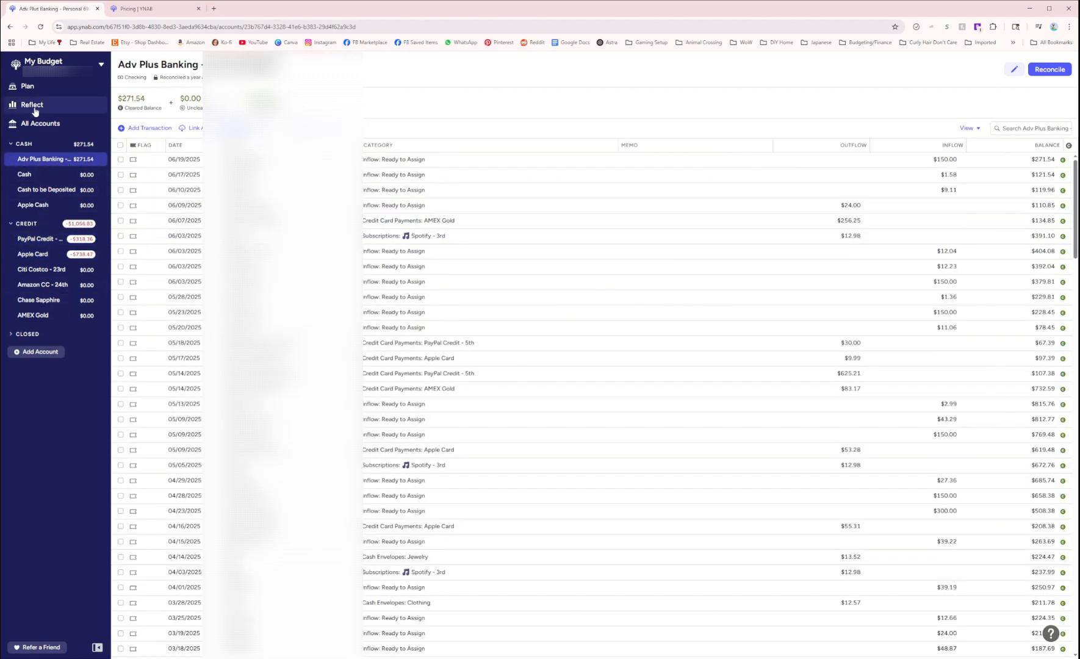
left_click(146, 129)
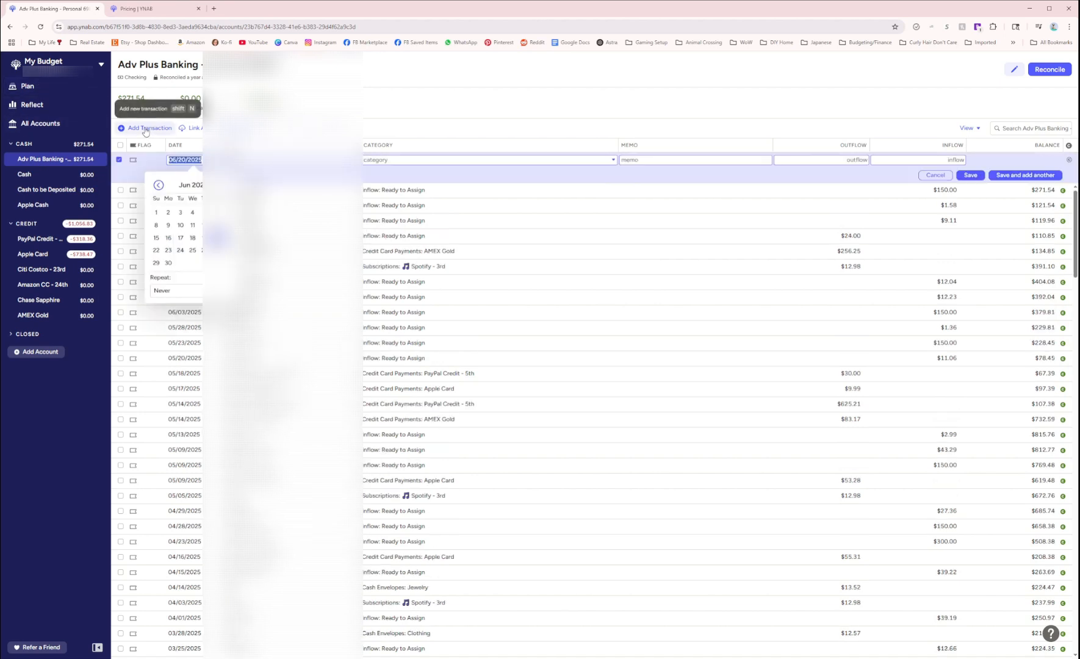
left_click(281, 160)
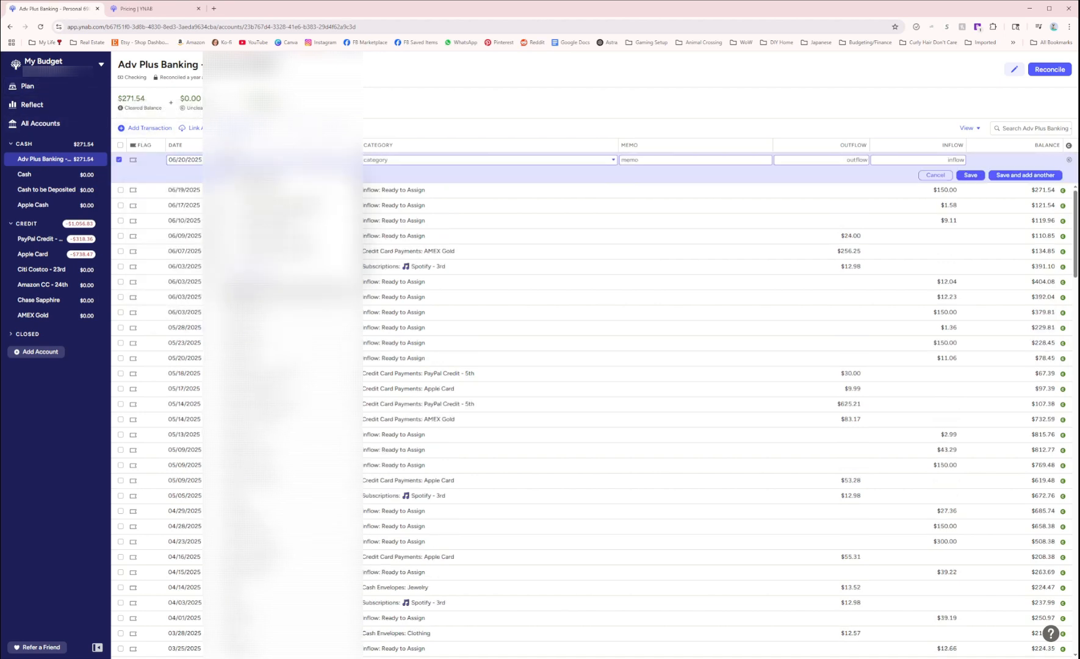
left_click(259, 100)
left_click(282, 211)
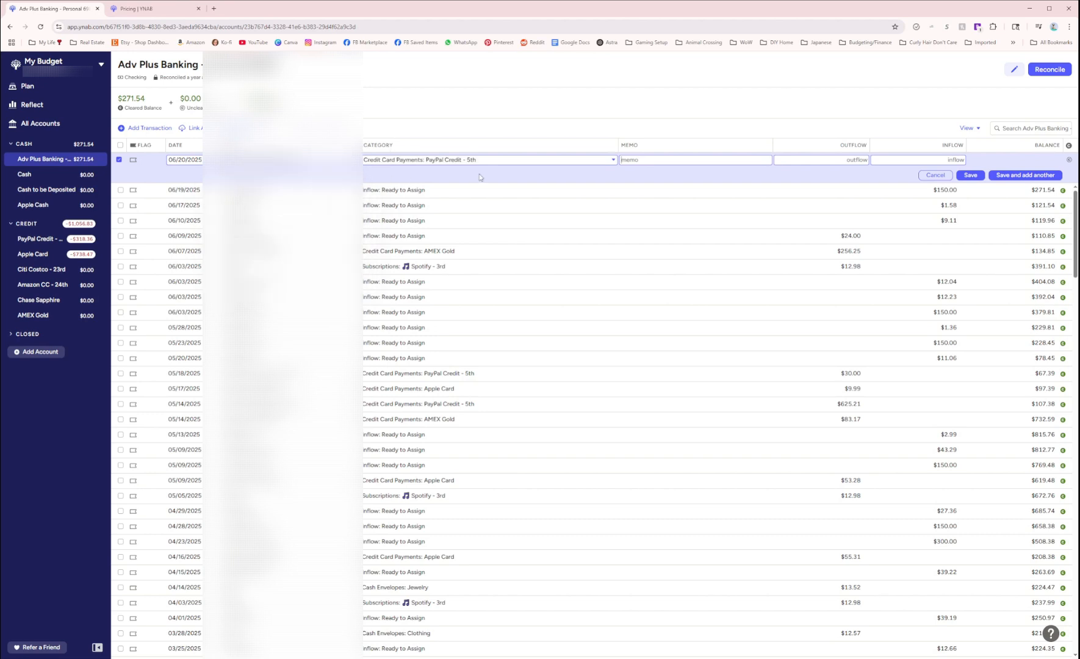
left_click(859, 160)
type("100")
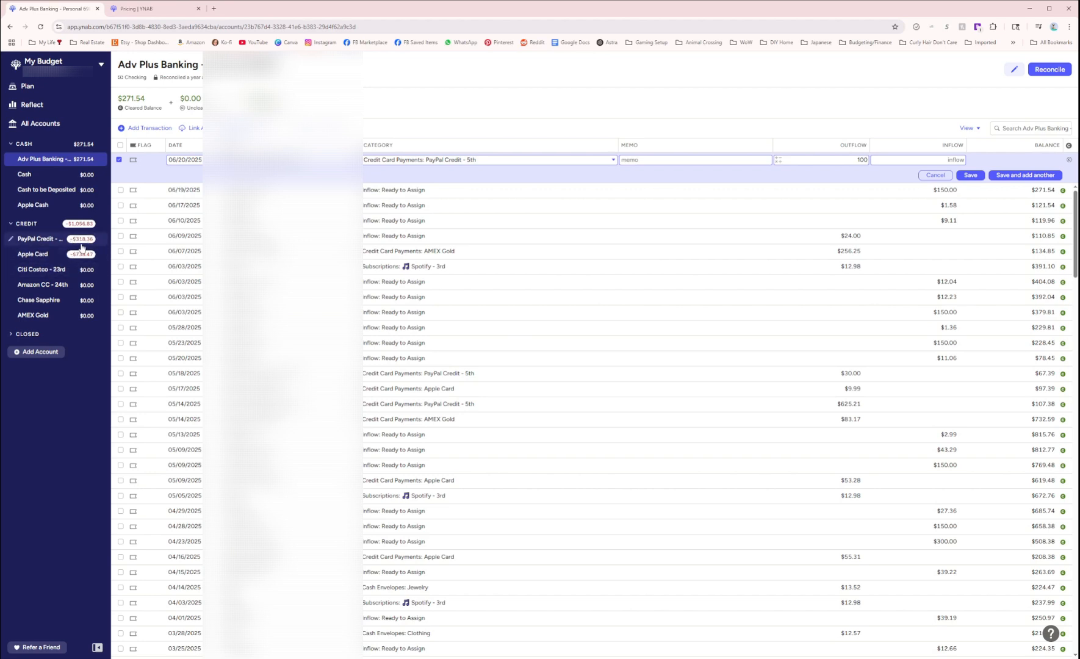
left_click(973, 178)
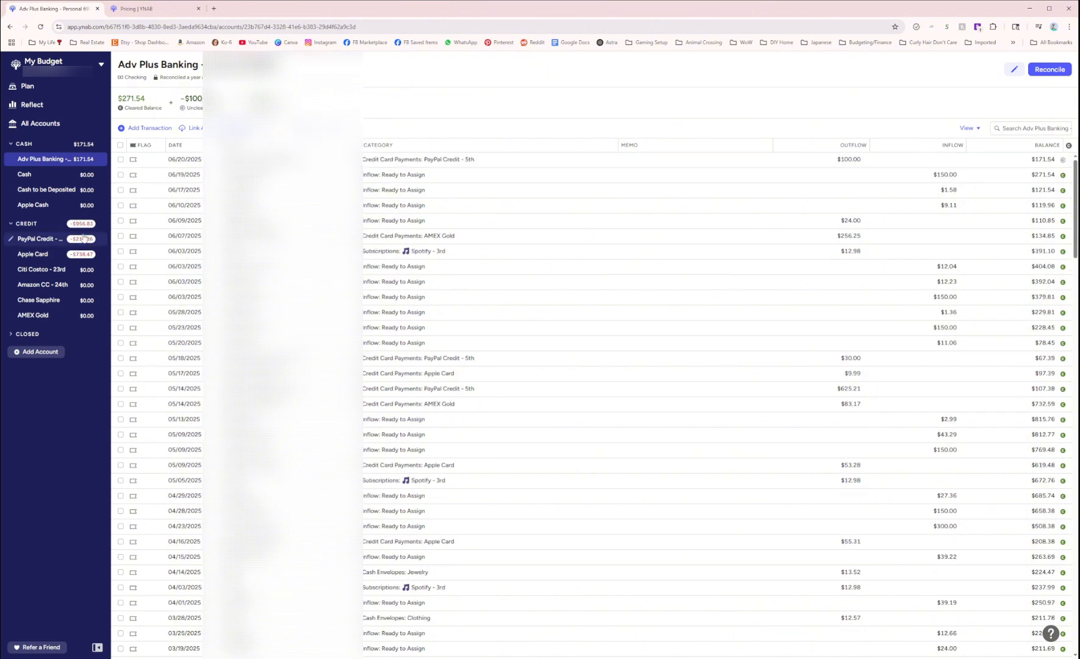
left_click(44, 238)
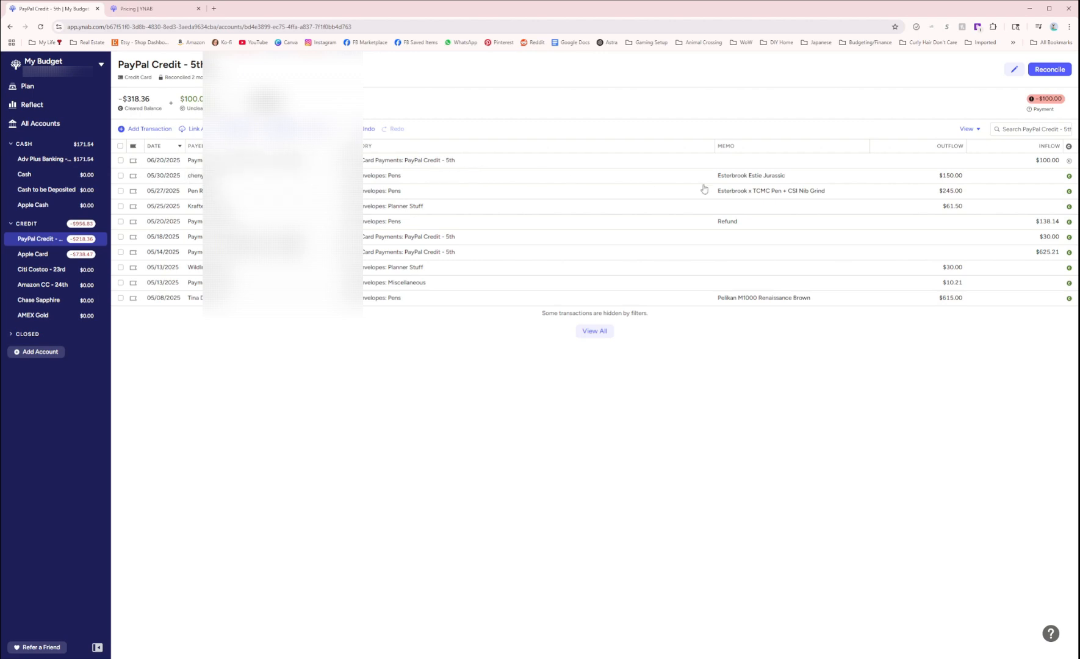
left_click(1069, 160)
Manually assign 100.00 of the June money ready to assign to the PayPal Credit - 5th category
left_click(26, 93)
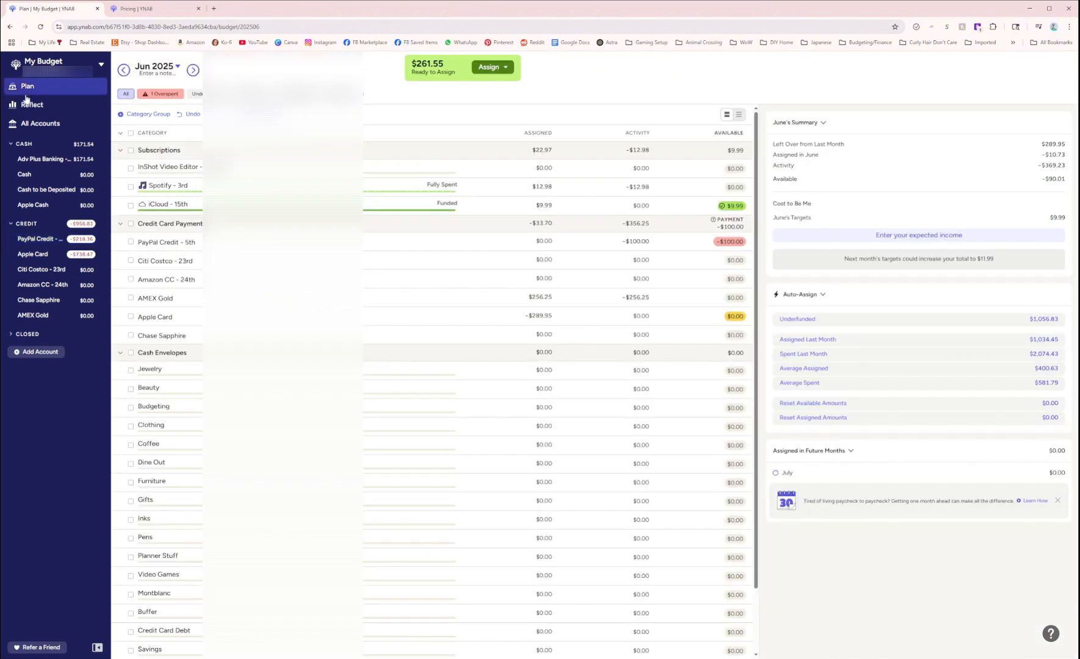
left_click(475, 70)
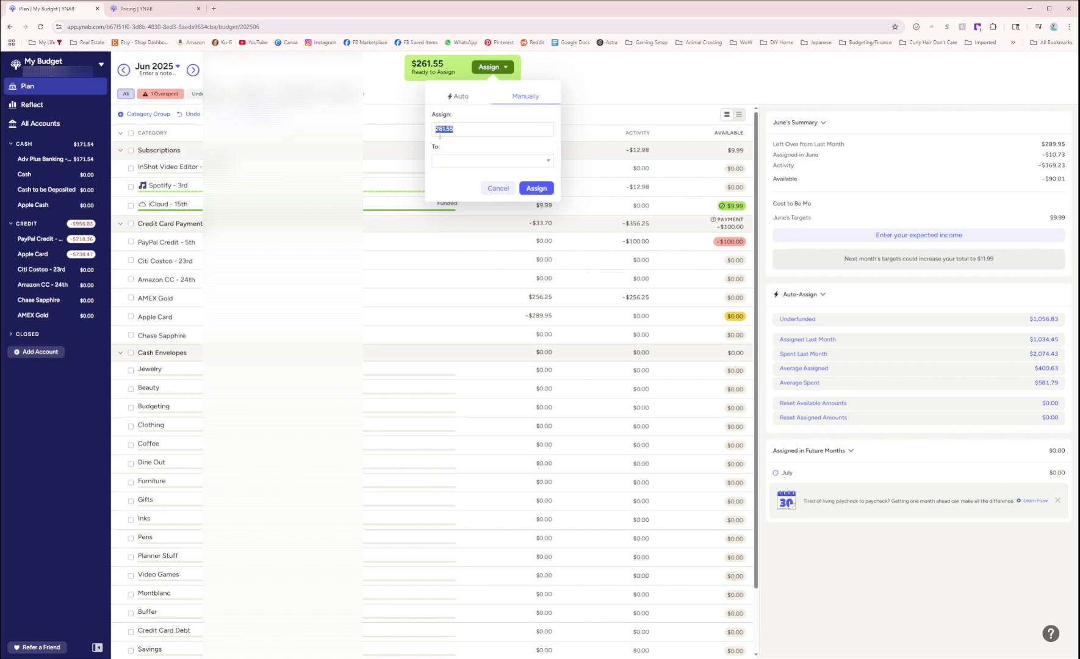
type("100.00")
left_click(468, 162)
left_click(466, 249)
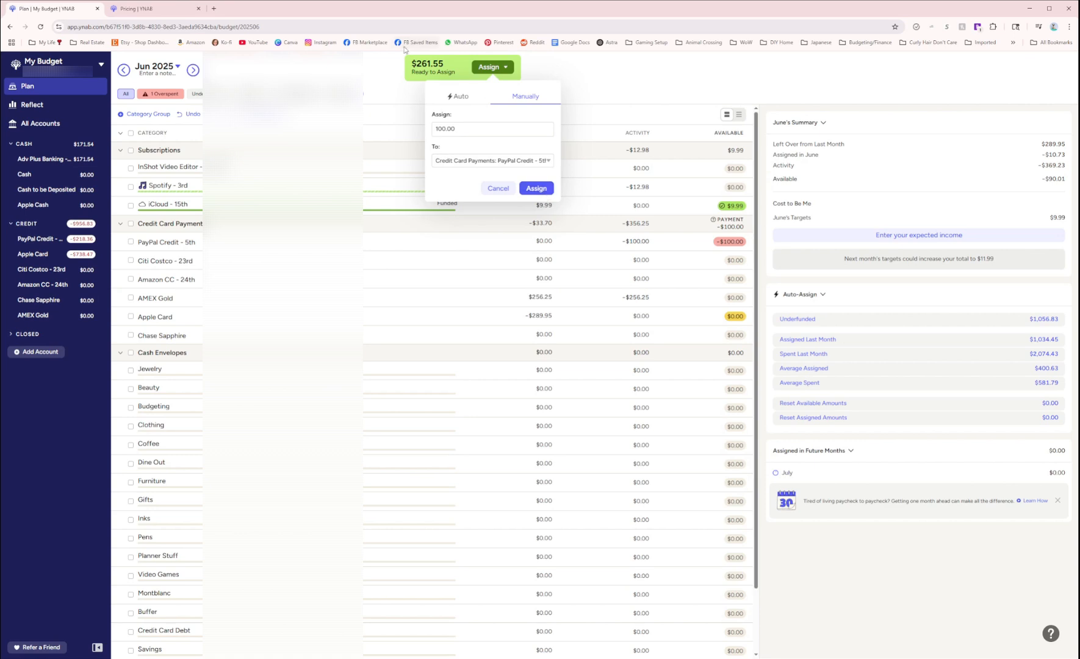
left_click(536, 188)
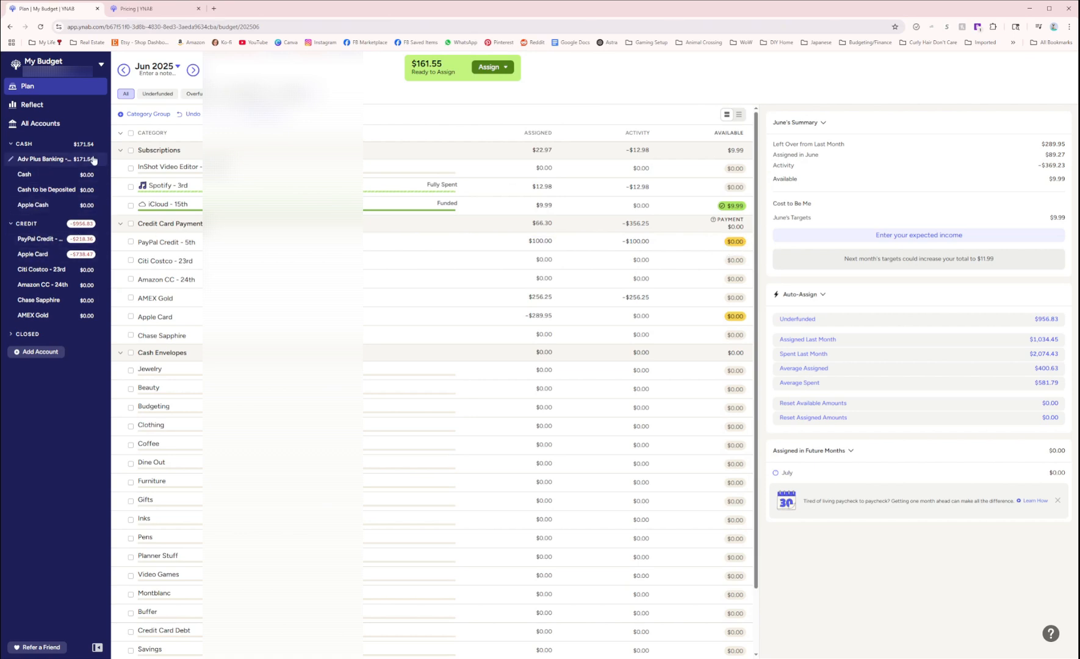
Check the $100 payment in the Adv Plus Banking and PayPal Credit registers, and look over the June plan's categories
left_click(53, 161)
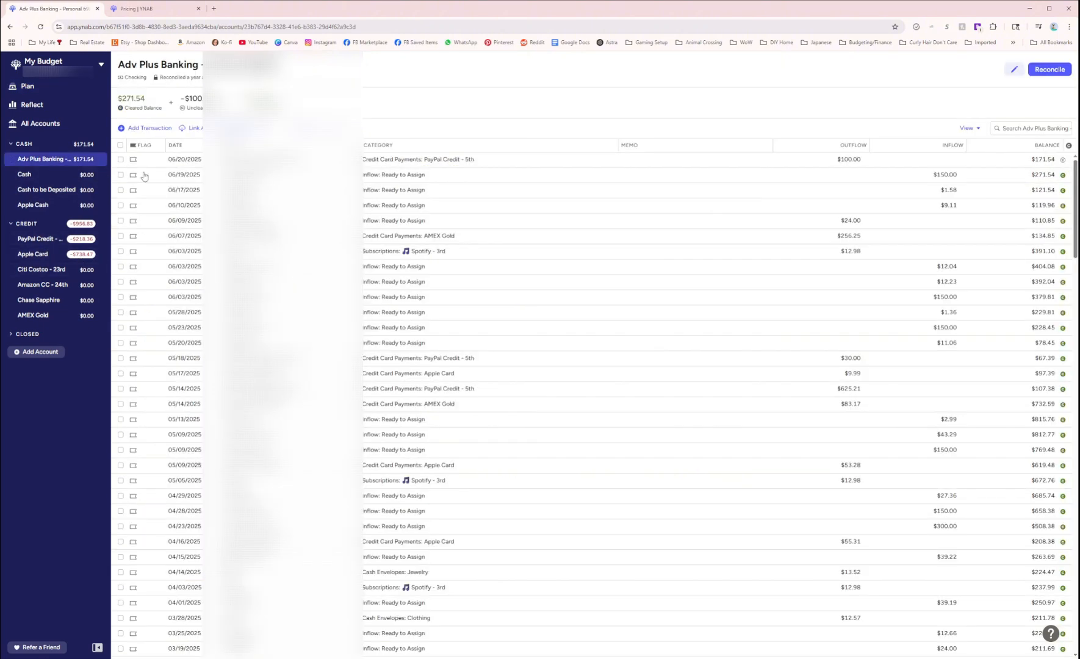
left_click(45, 239)
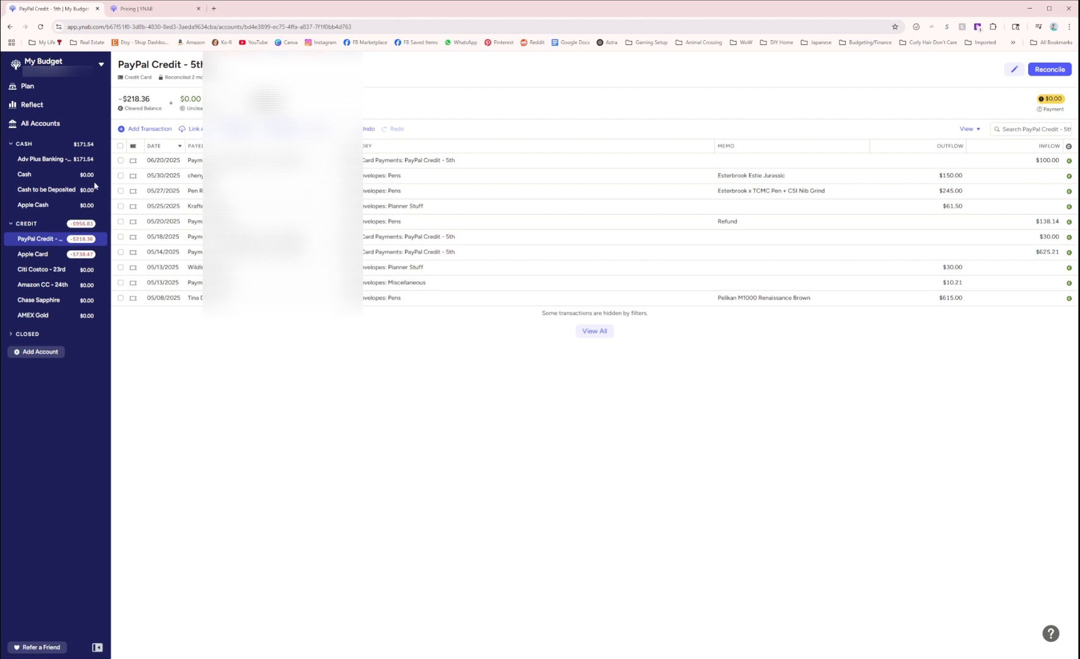
left_click(27, 87)
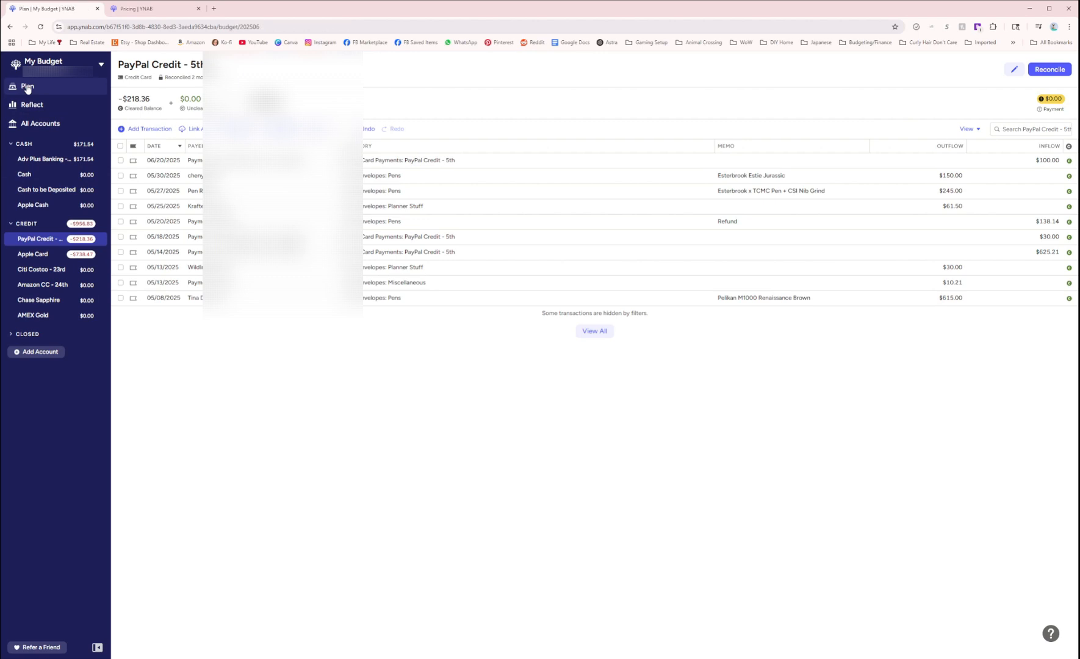
scroll(585, 320, "down", 1)
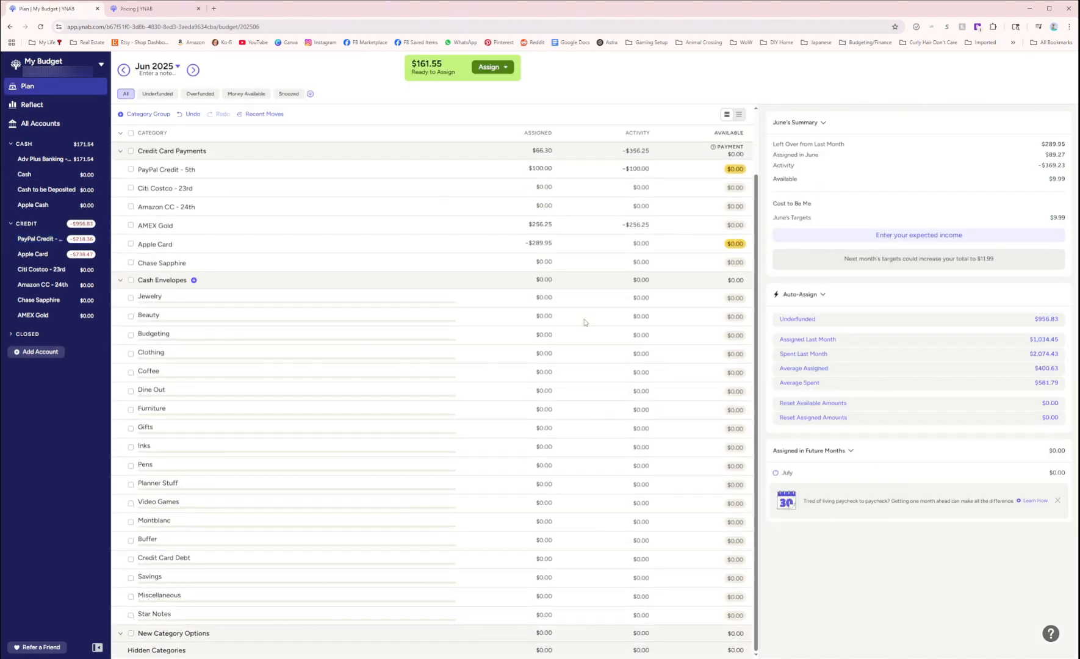
scroll(584, 323, "up", 1)
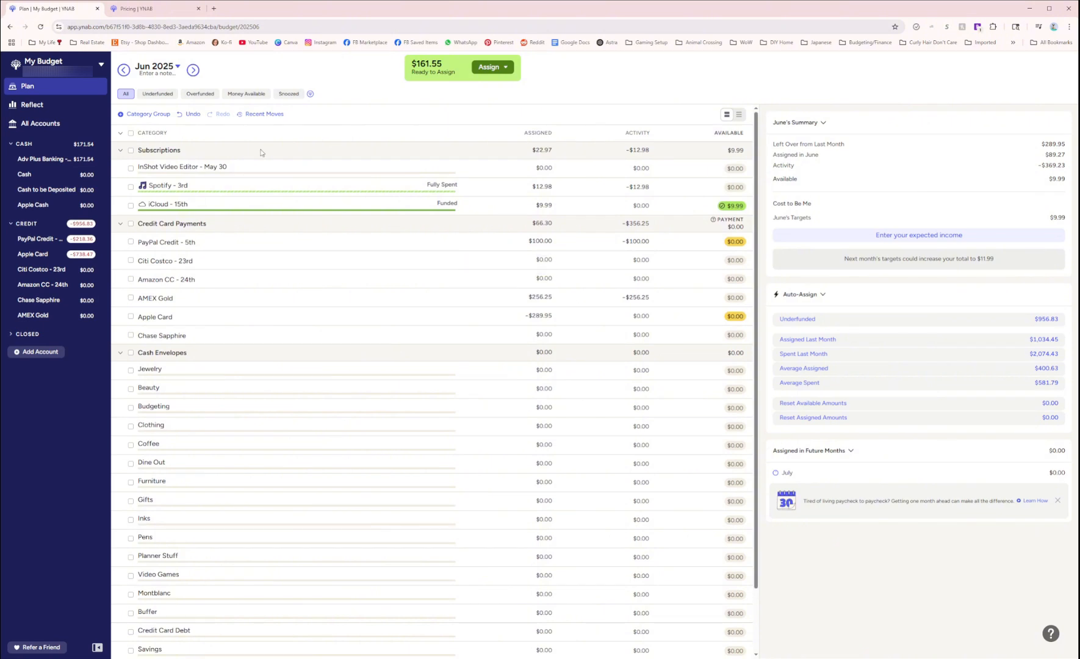
Open the Joint 2024 plan and look over its category groups for June 2025
left_click(55, 62)
mouse_move(55, 99)
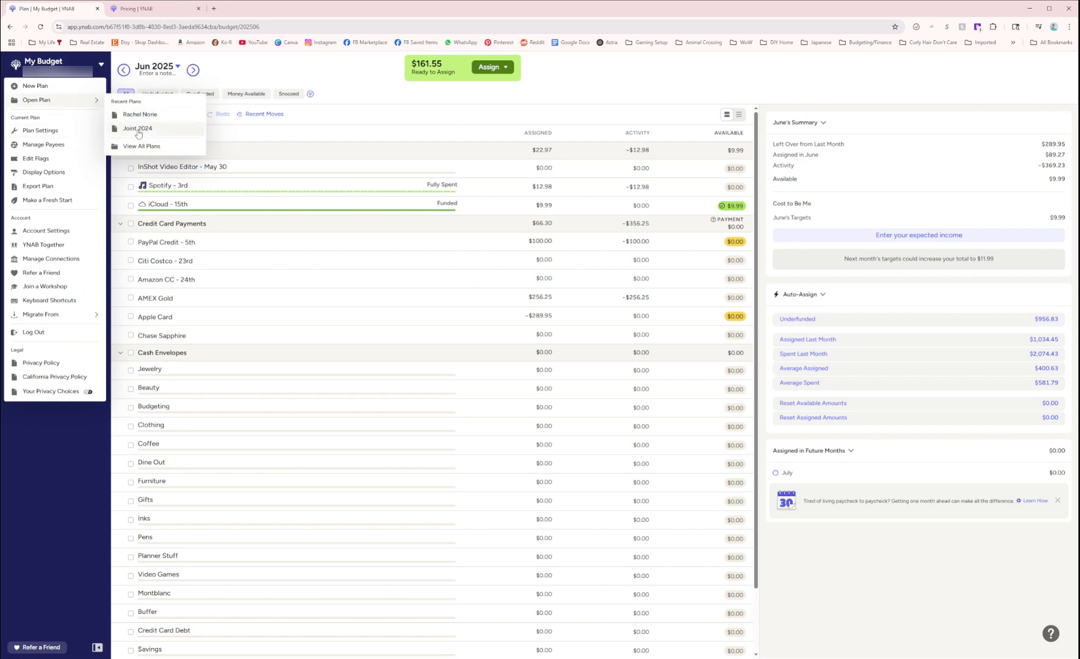
left_click(138, 128)
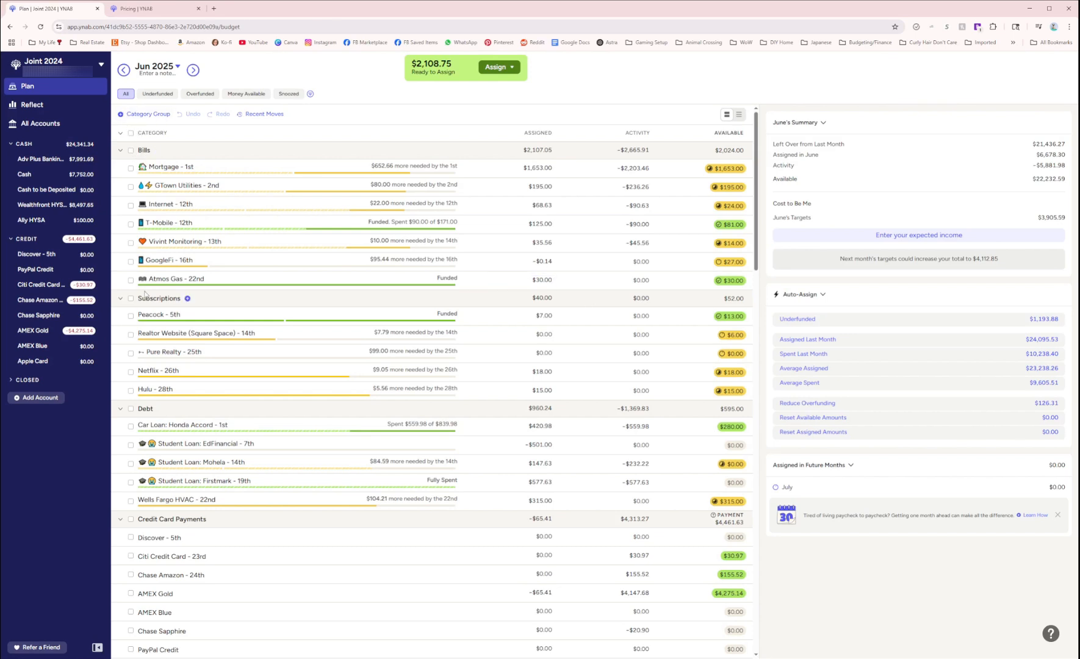
scroll(309, 427, "down", 8)
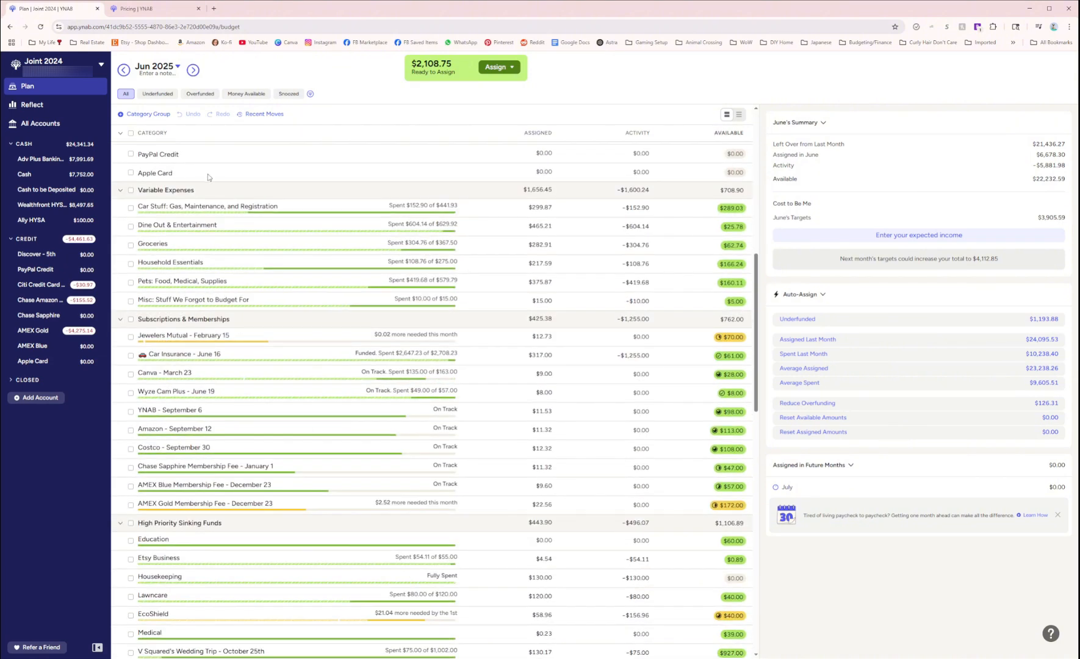
scroll(279, 318, "up", 8)
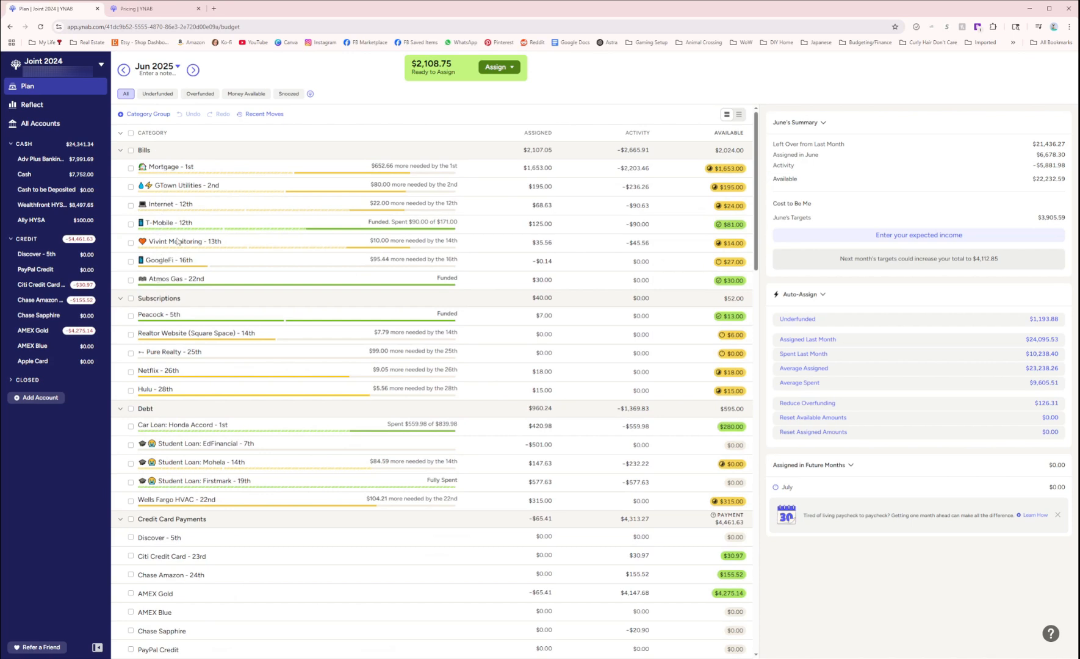
Inspect the three student loan categories and the Wells Fargo HVAC - 22nd target in the Debt group
scroll(158, 249, "down", 3)
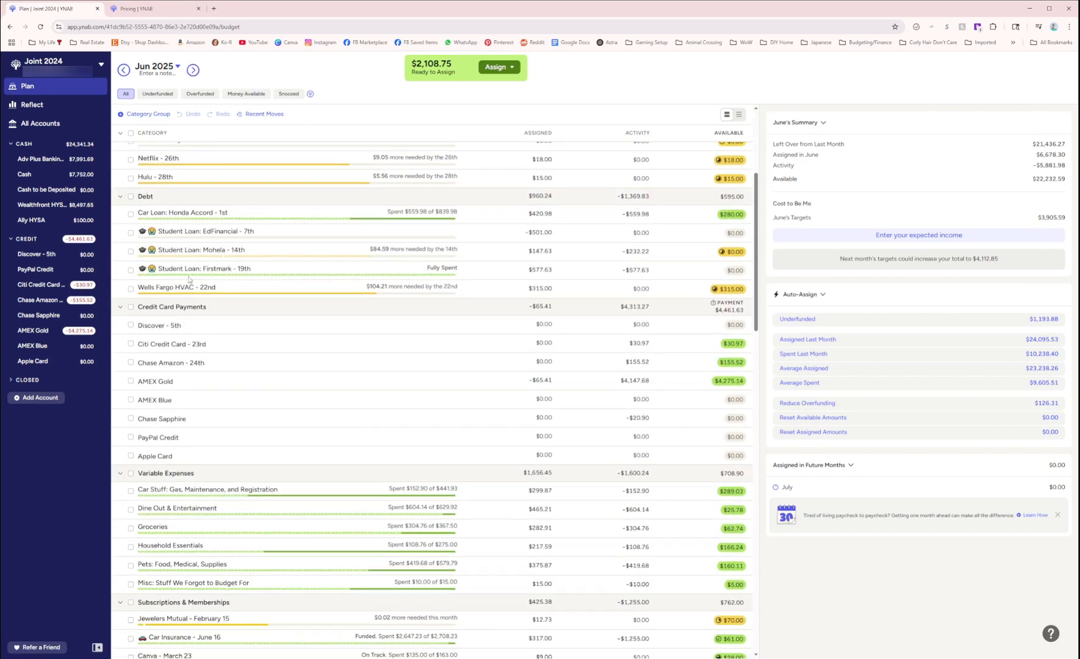
left_click(213, 236)
left_click(209, 251)
left_click(208, 268)
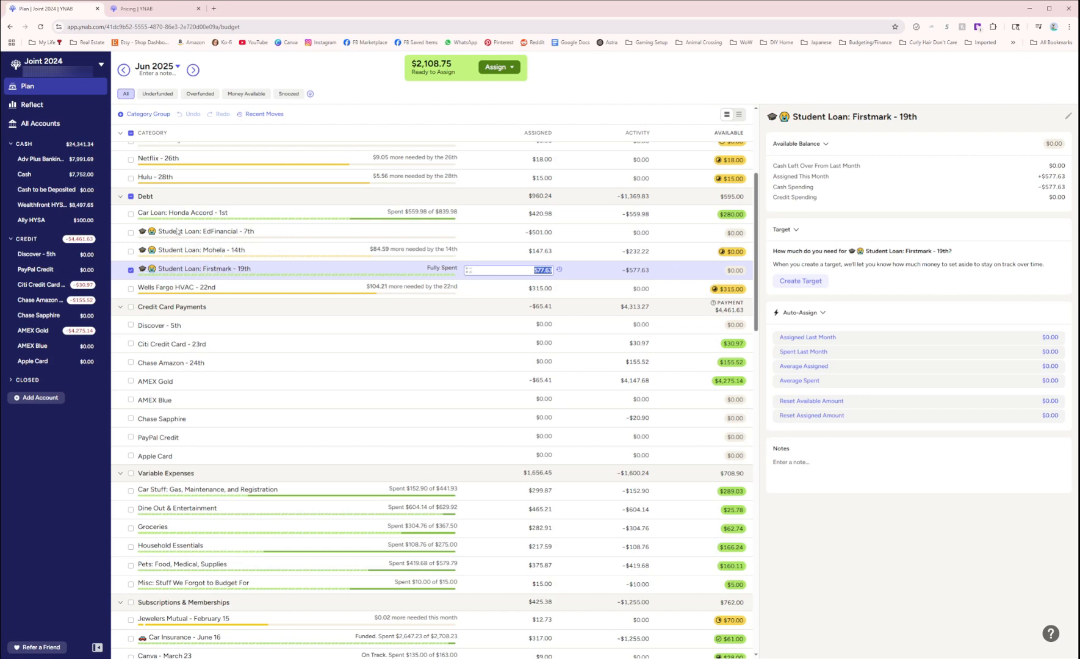
left_click(168, 289)
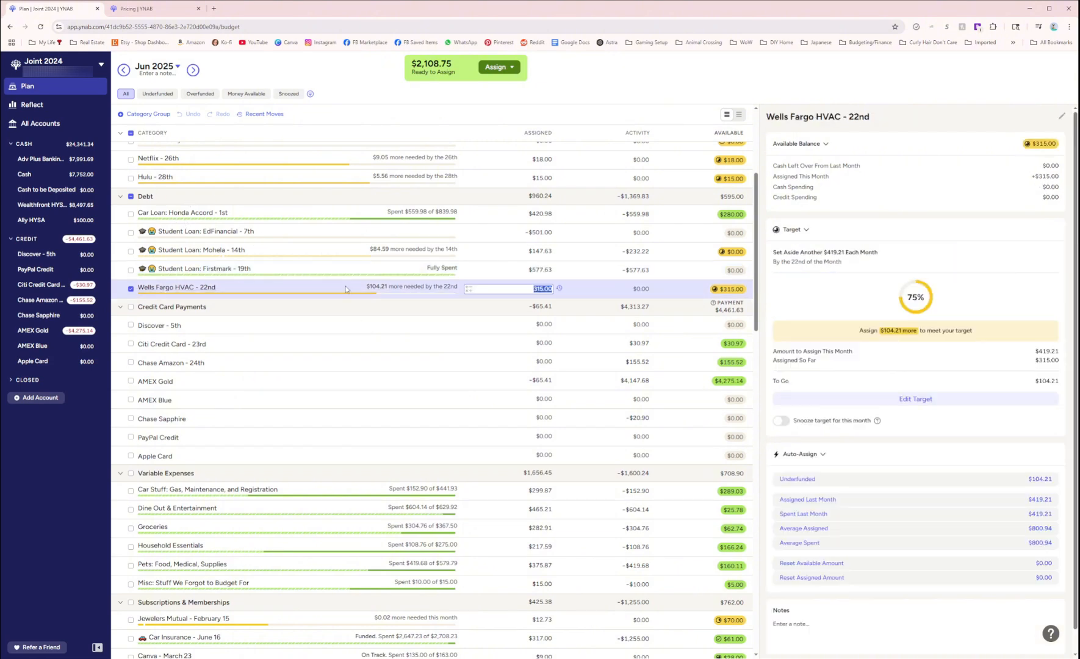
Examine the Jewelers Mutual - February 15 target, and look through the sinking funds, birthdays and holidays category groups
scroll(345, 288, "down", 3)
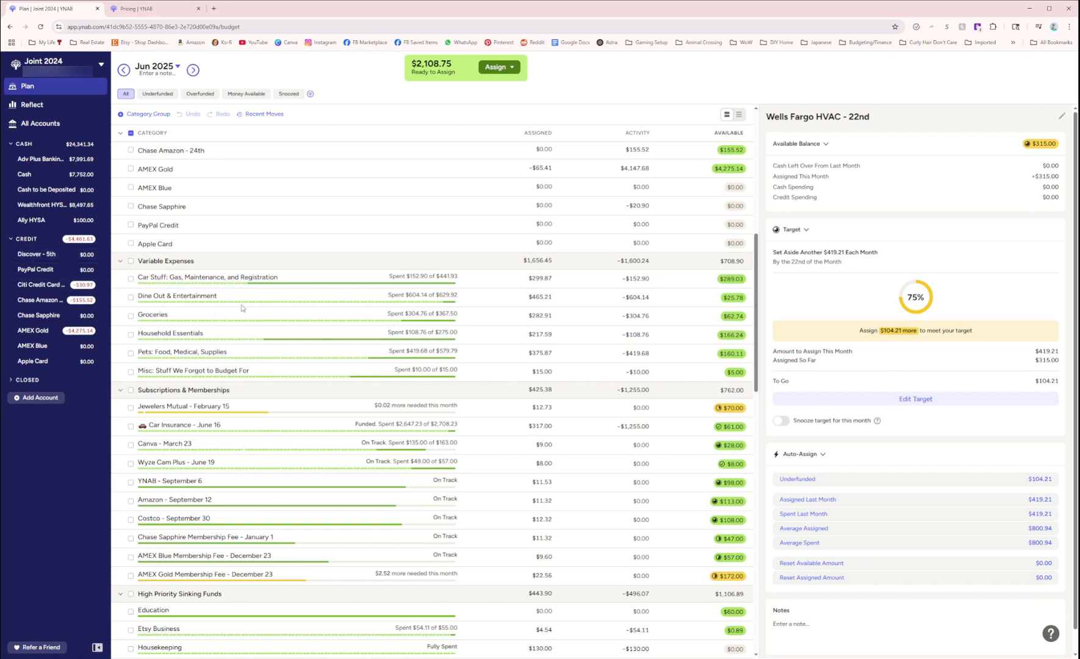
scroll(264, 333, "down", 1)
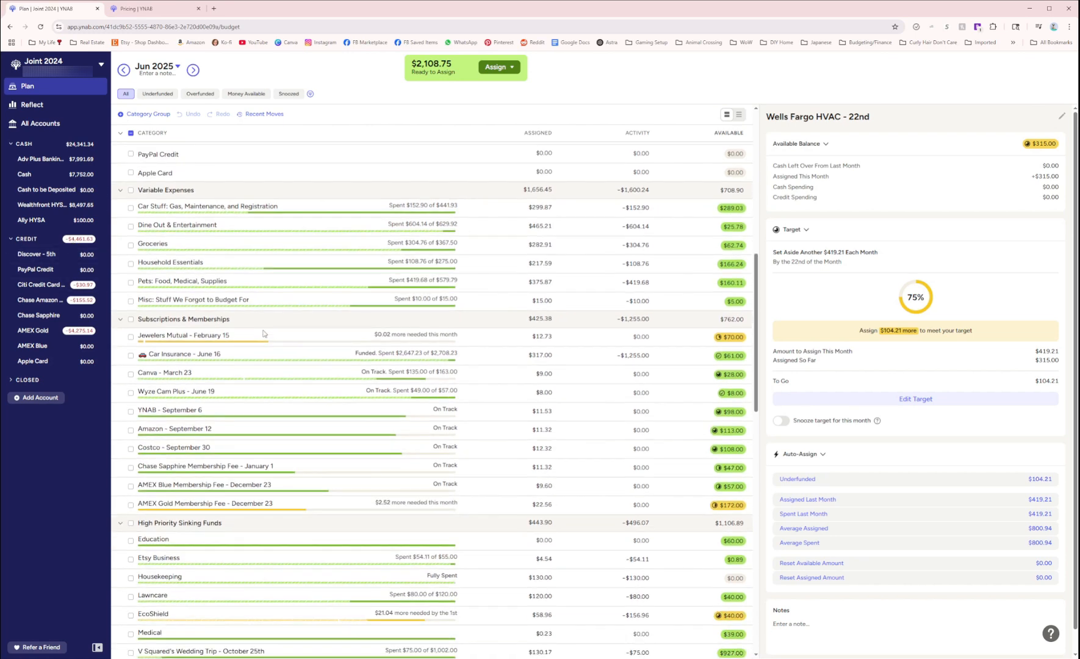
left_click(147, 337)
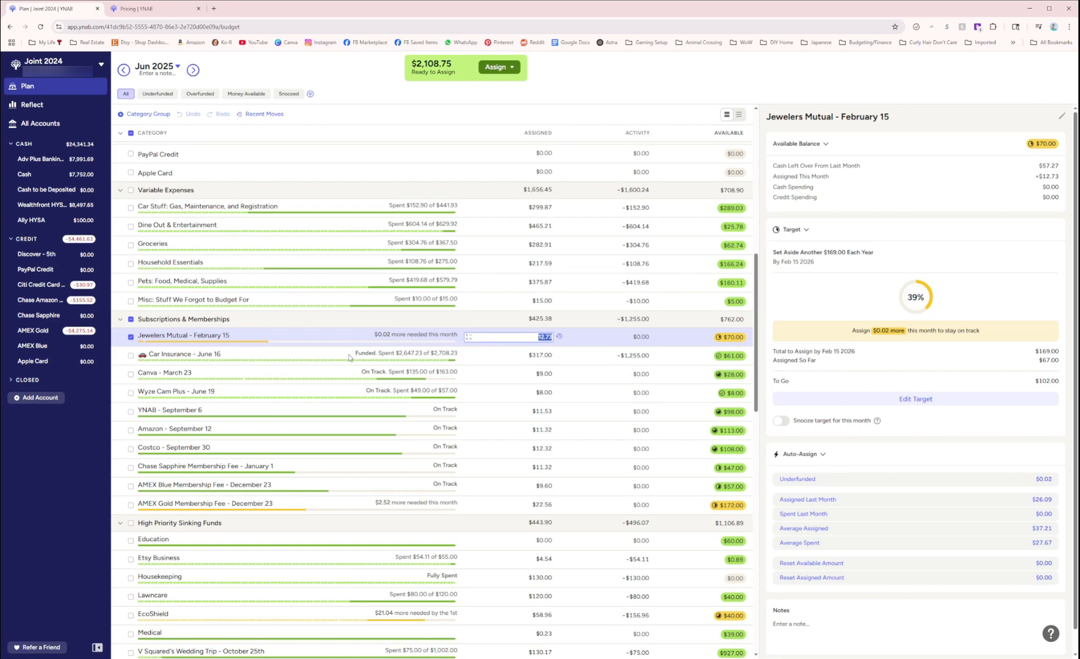
scroll(349, 357, "down", 8)
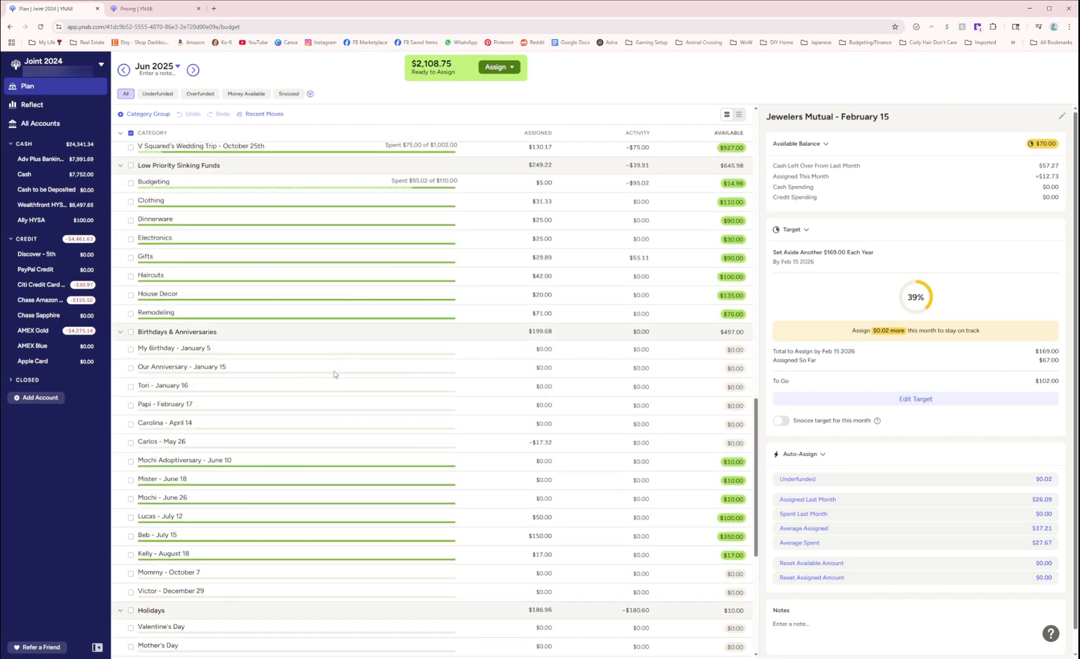
scroll(334, 374, "down", 2)
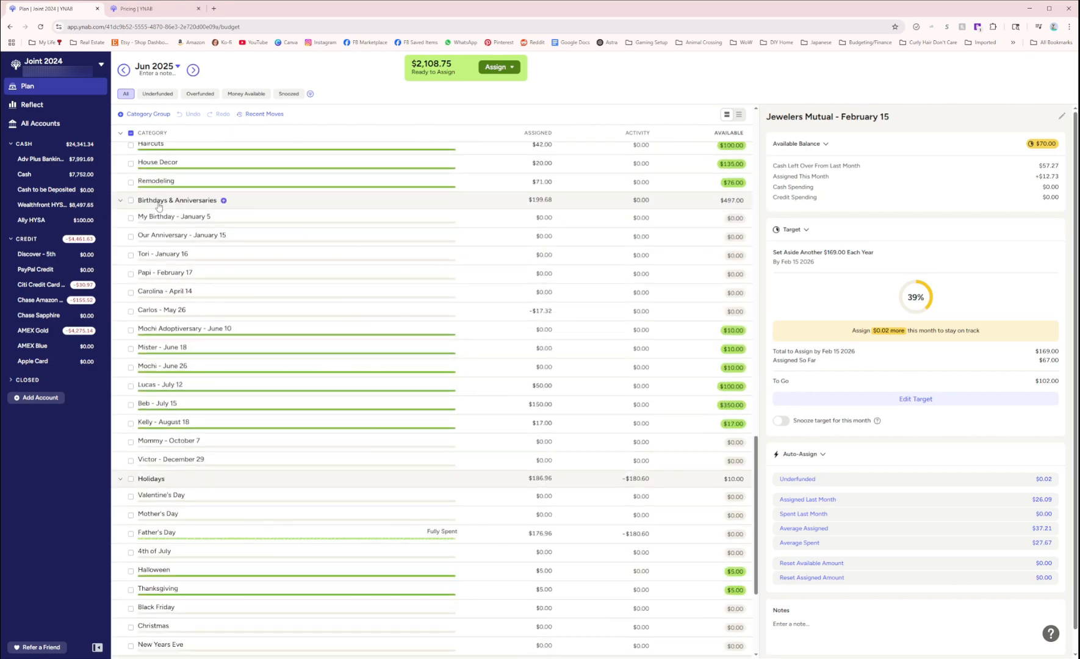
scroll(378, 350, "down", 3)
scroll(452, 415, "up", 13)
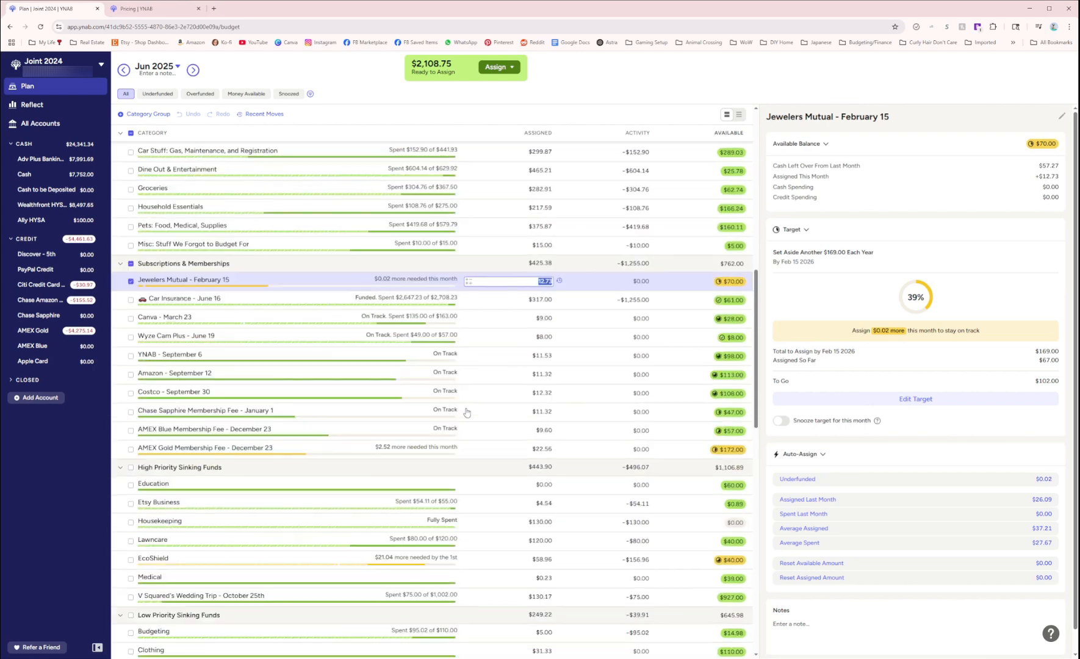
scroll(467, 413, "up", 15)
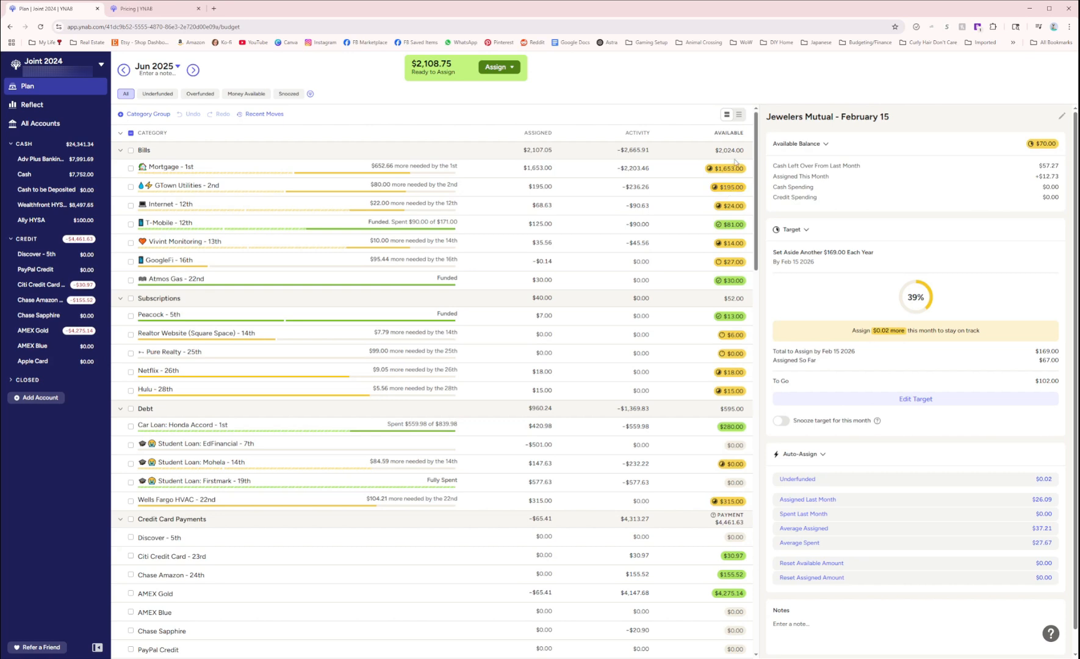
Check the Adv Plus Banking register, then return to the June plan and look through its variable expenses and subscriptions
left_click(34, 160)
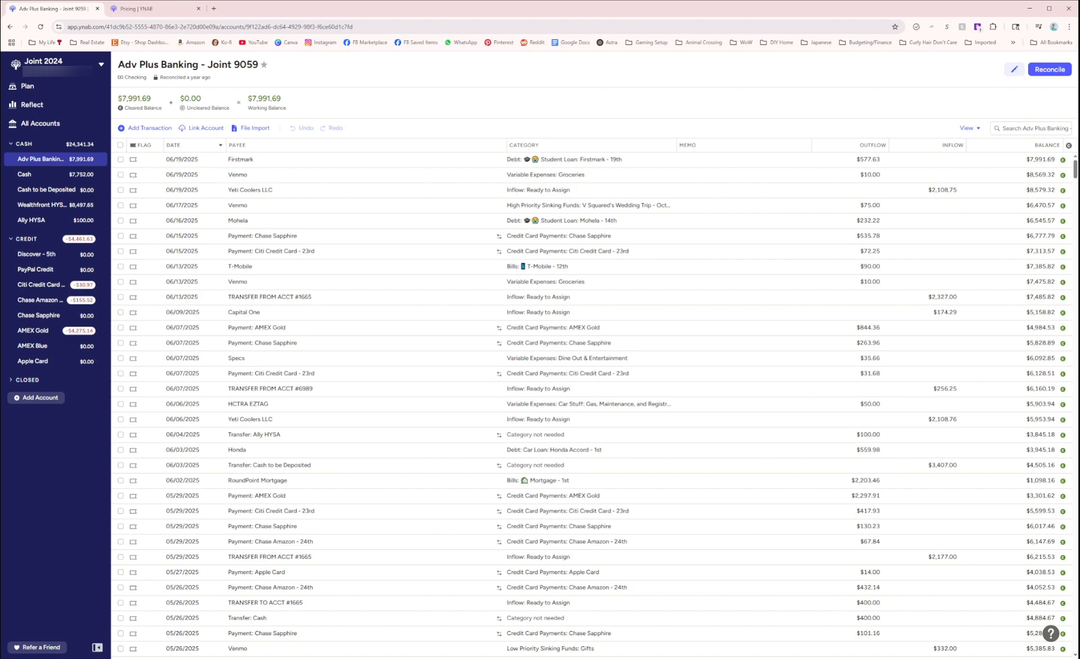
left_click(25, 90)
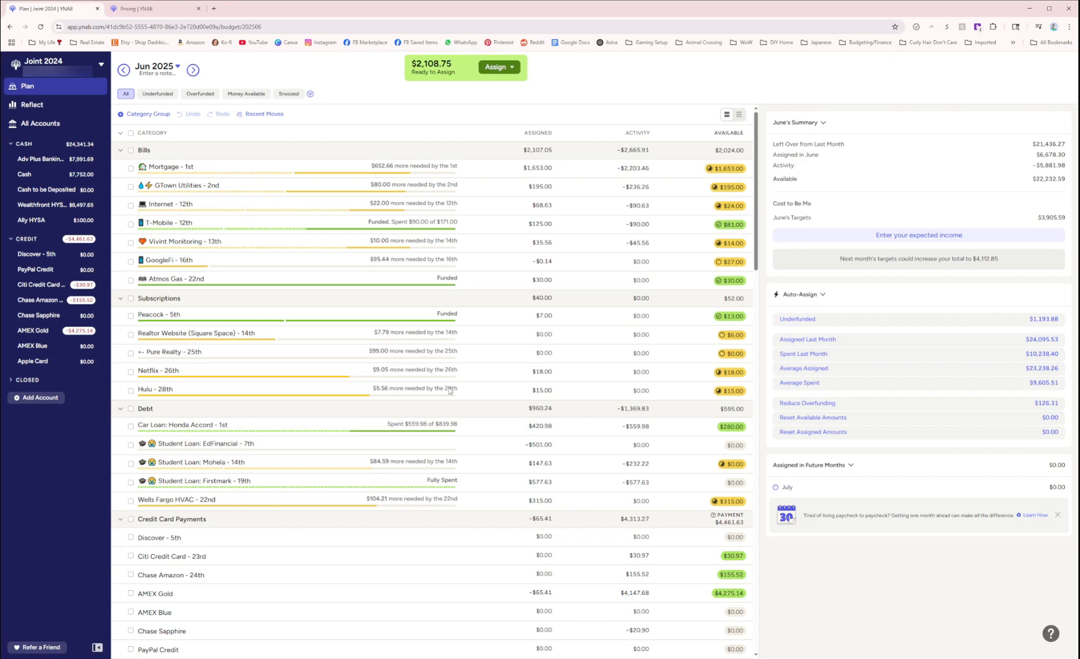
scroll(449, 391, "down", 6)
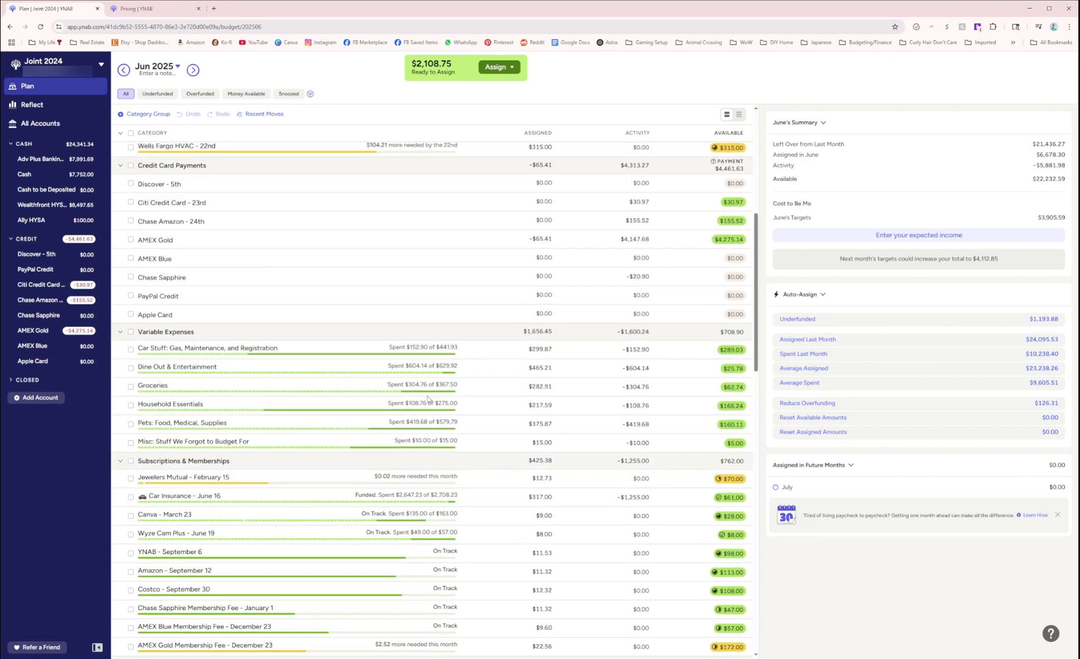
scroll(427, 399, "down", 1)
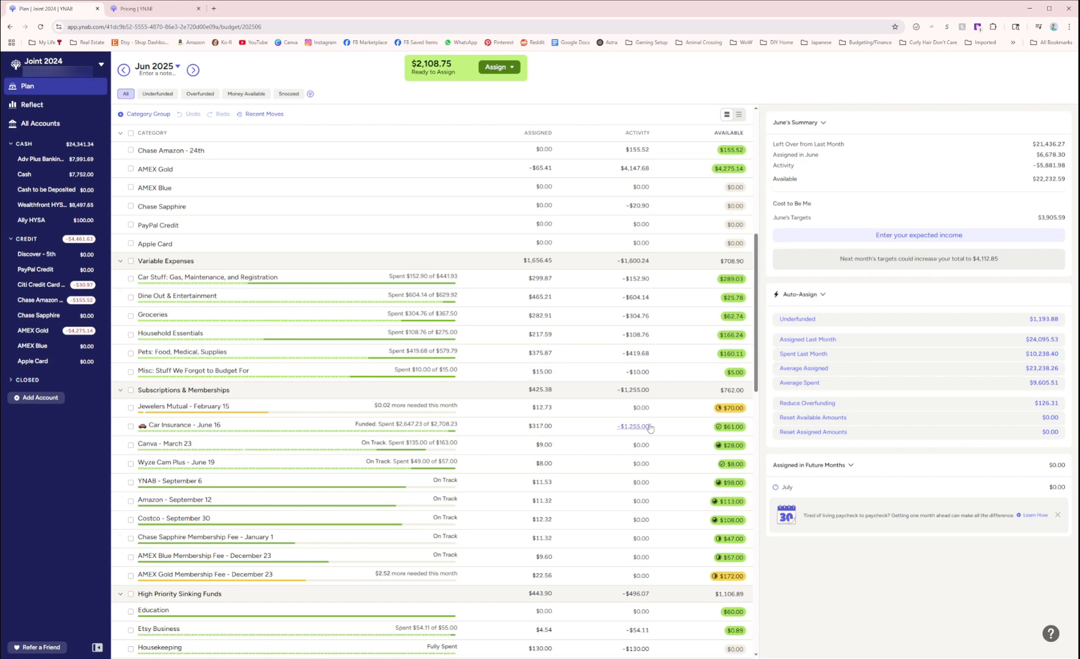
Review the June activity transactions behind the Dine Out & Entertainment category
left_click(628, 299)
left_click(722, 442)
left_click(633, 300)
scroll(631, 377, "down", 5)
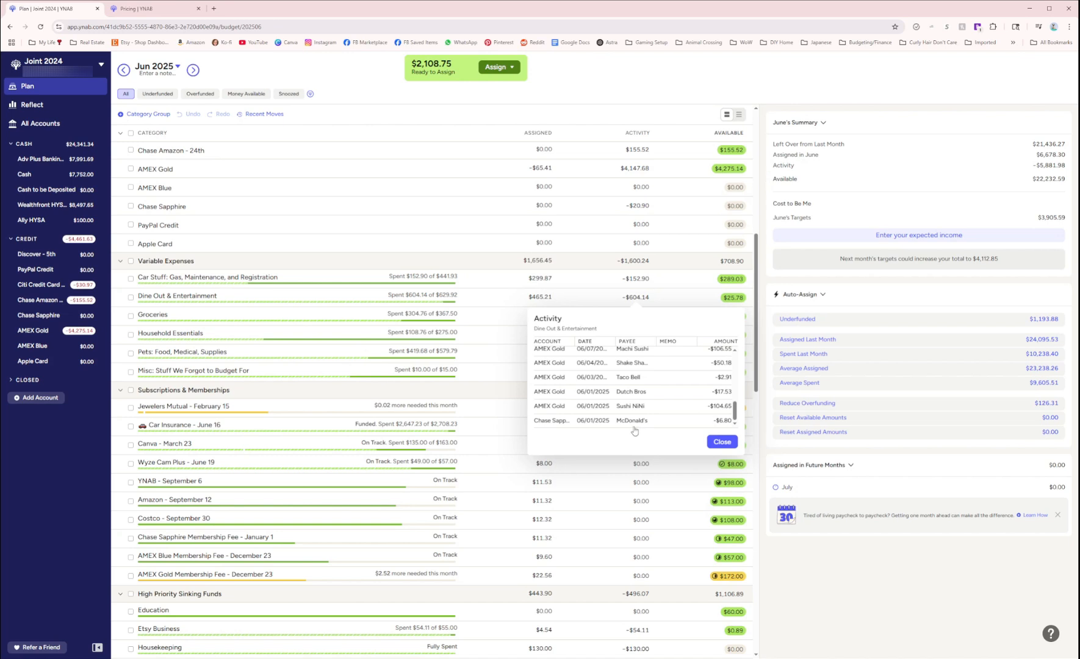
scroll(626, 430, "up", 2)
scroll(626, 430, "up", 4)
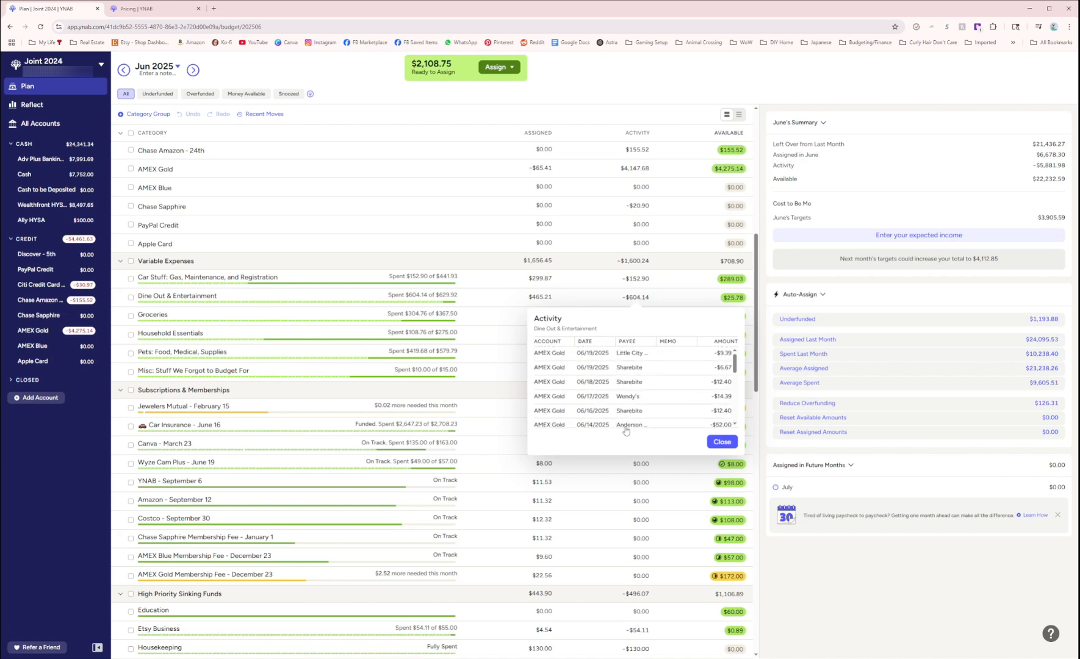
scroll(625, 431, "down", 6)
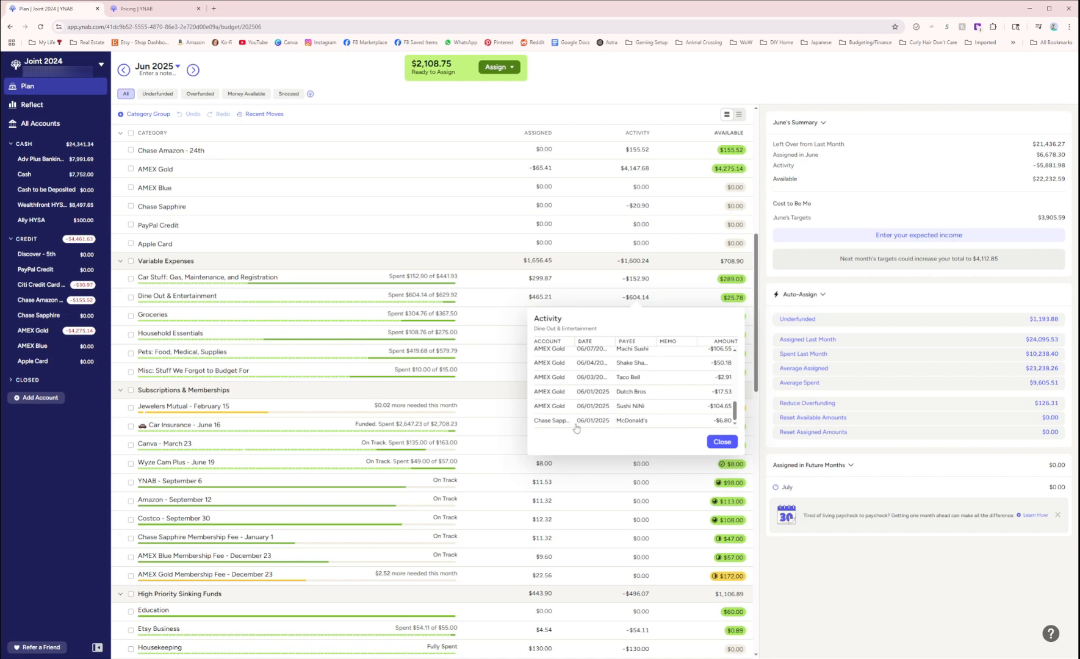
scroll(571, 409, "up", 2)
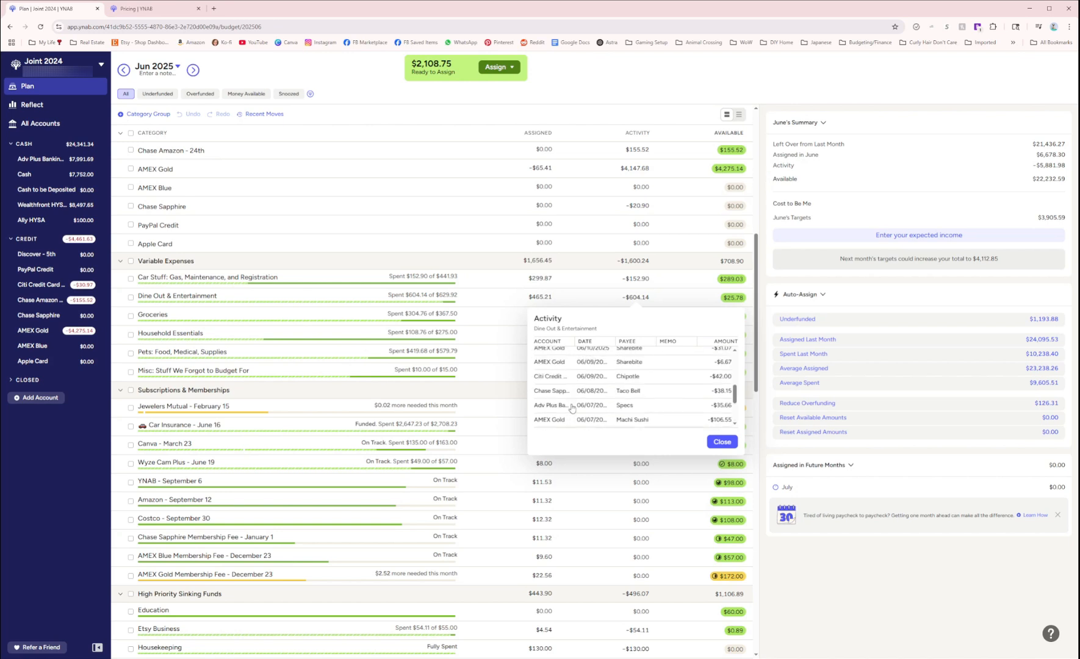
scroll(572, 412, "down", 2)
scroll(572, 412, "up", 2)
Open the Chipotle transaction in the Citi Credit Card - 23rd register and look through that register's history
left_click(551, 381)
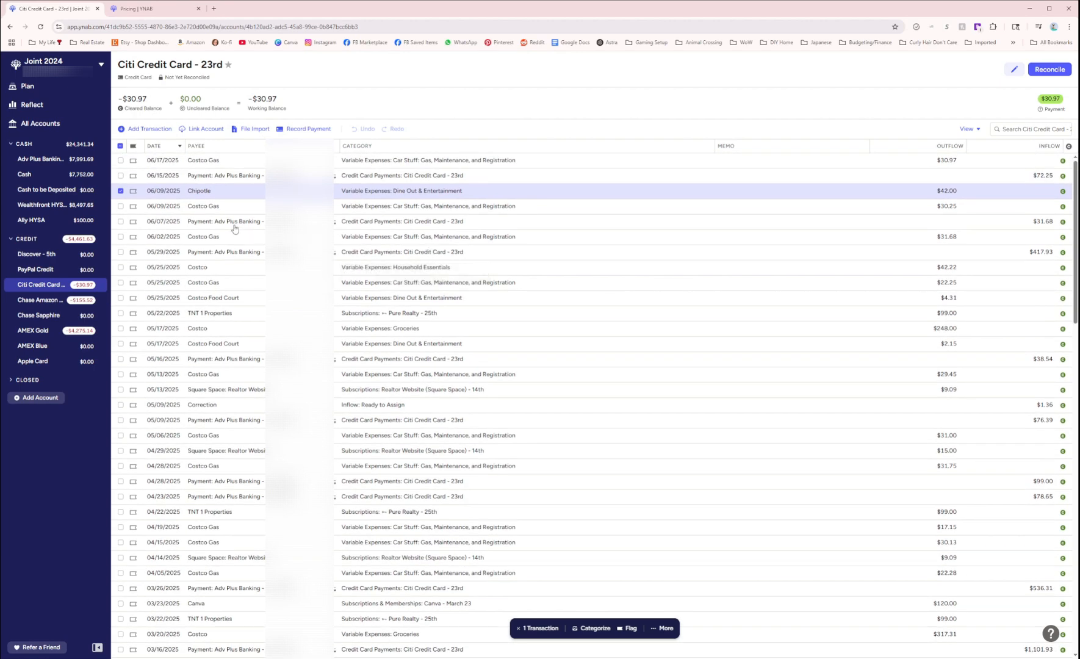
scroll(360, 227, "down", 9)
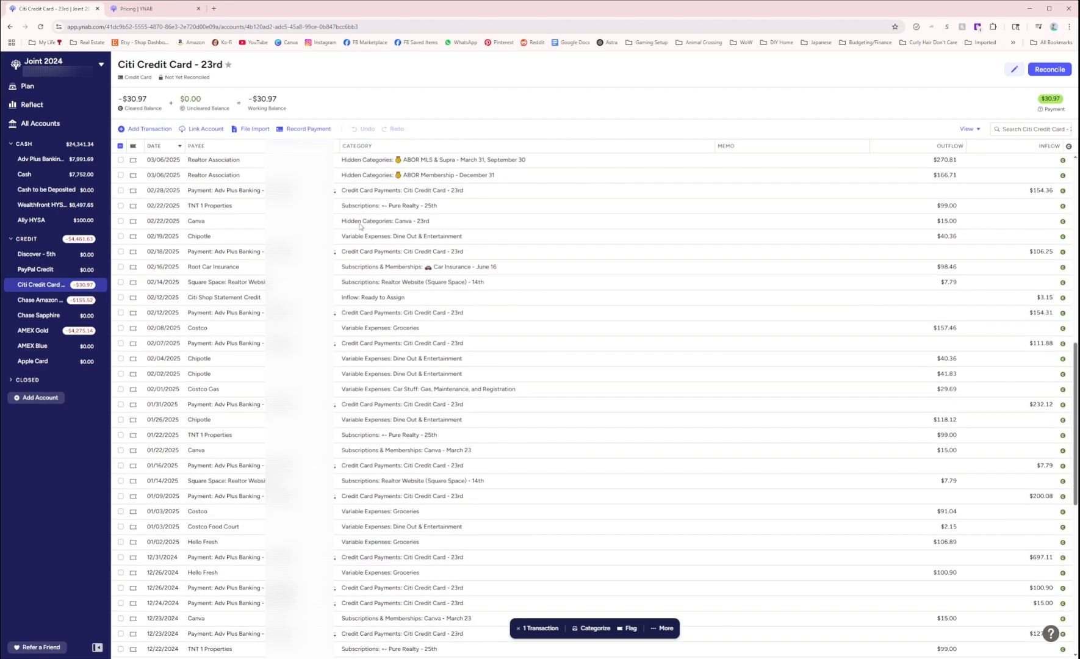
scroll(360, 226, "up", 9)
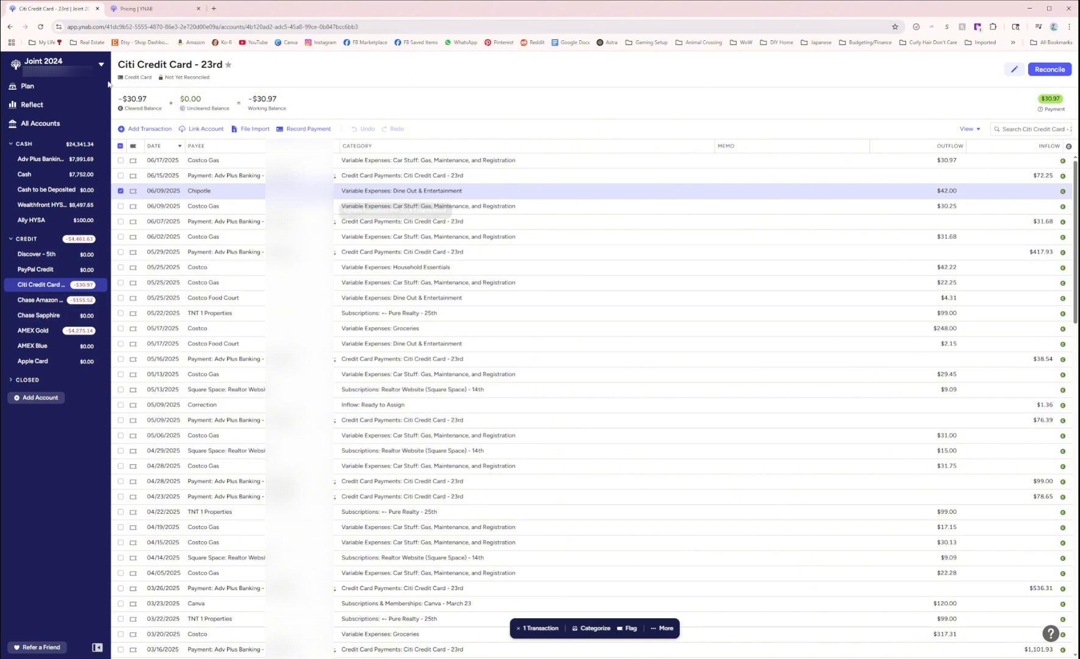
Switch from the joint plan to the personal plan and bring up the YNAB pricing page
left_click(42, 62)
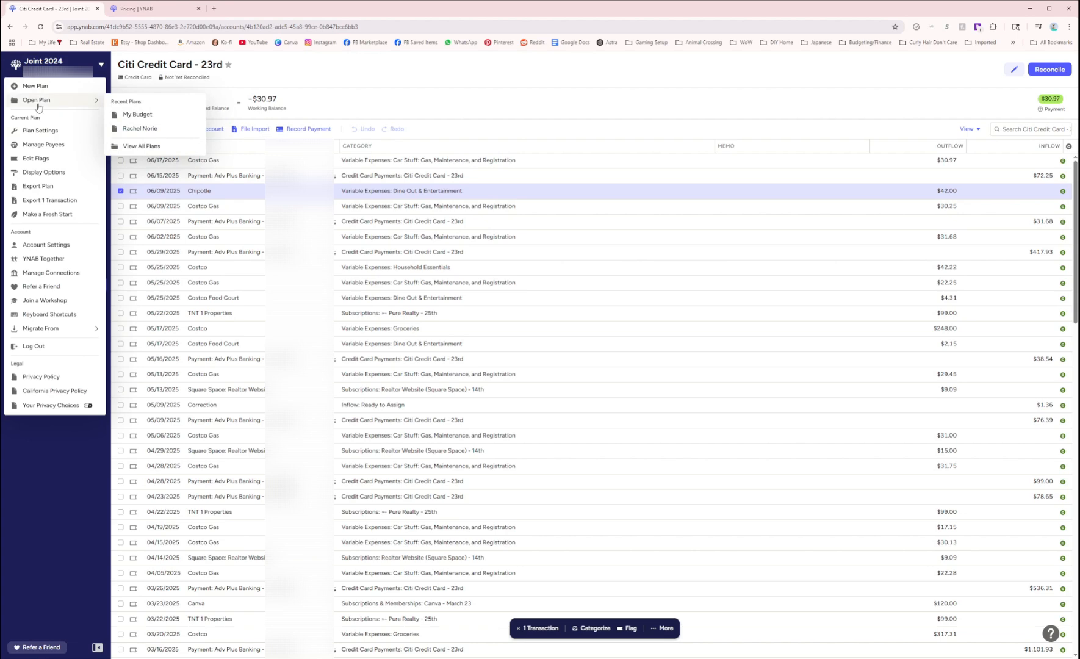
left_click(142, 129)
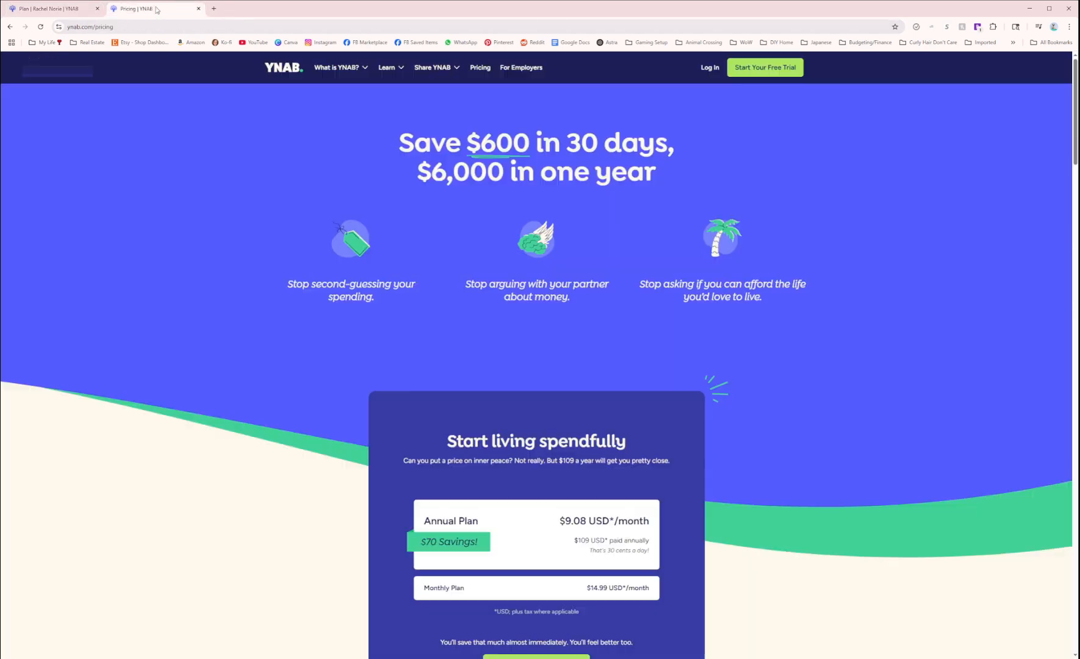
left_click(128, 9)
Open YouTube in a new browser tab
left_click(214, 9)
left_click(211, 25)
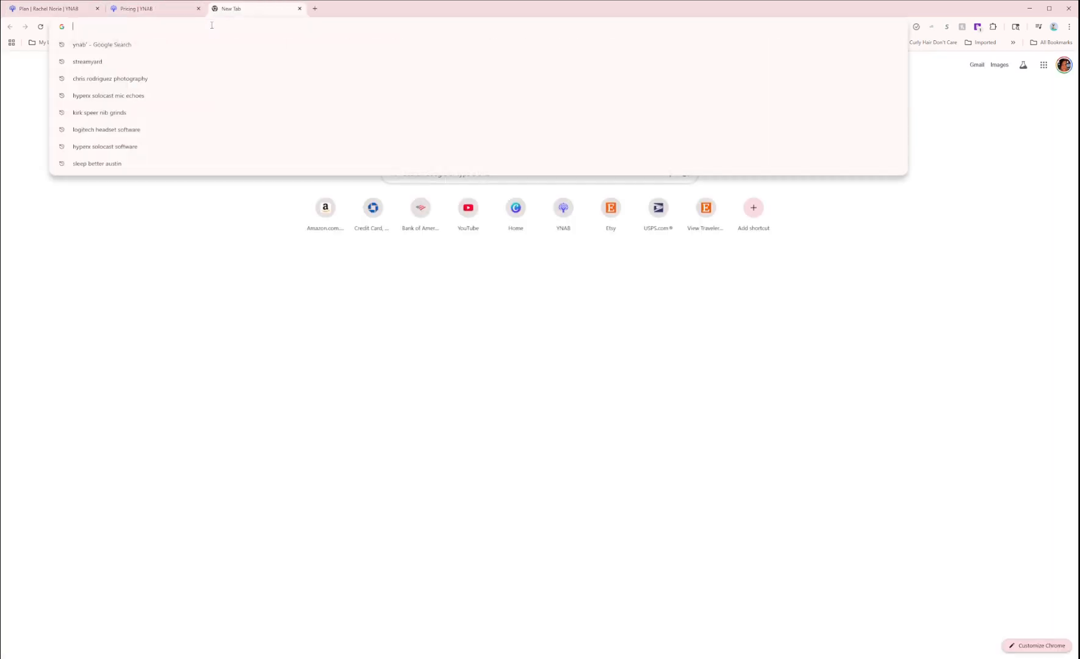
type("you")
key("Return")
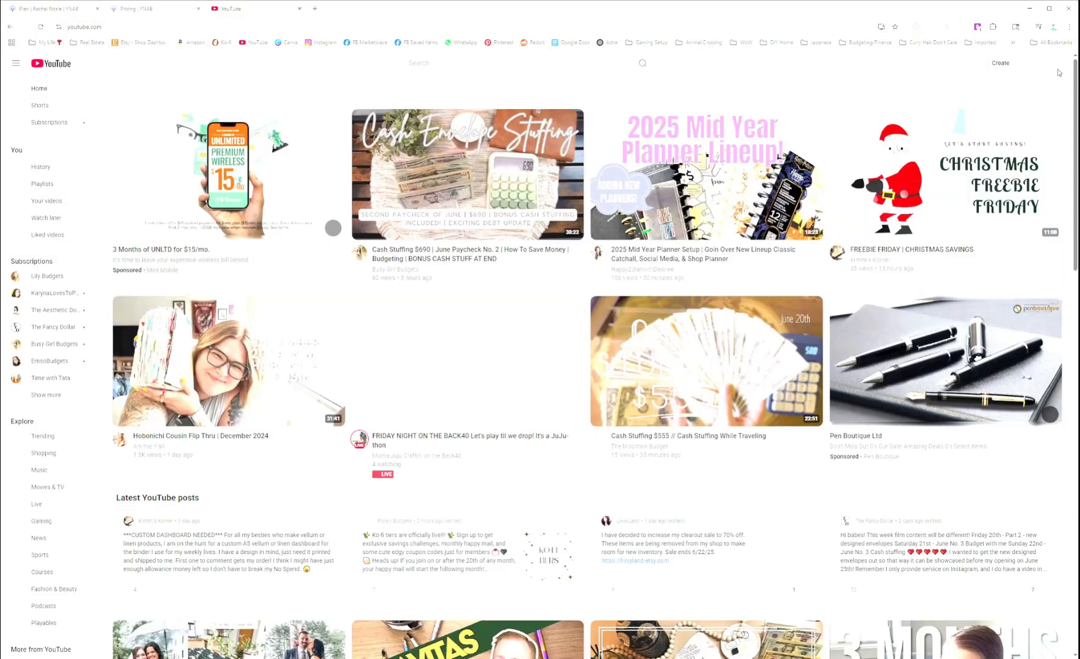
Go to the signed-in account's own channel, open the "CASH STUFFING | $2262 | June No. 3" video and pause it
left_click(1054, 64)
left_click(991, 103)
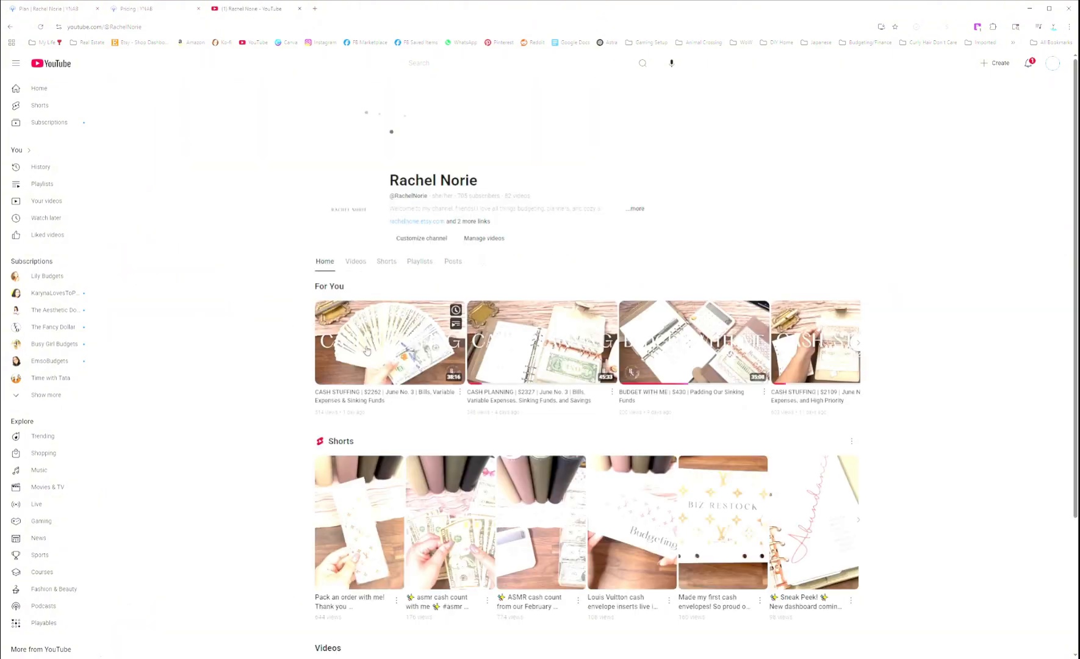
left_click(349, 325)
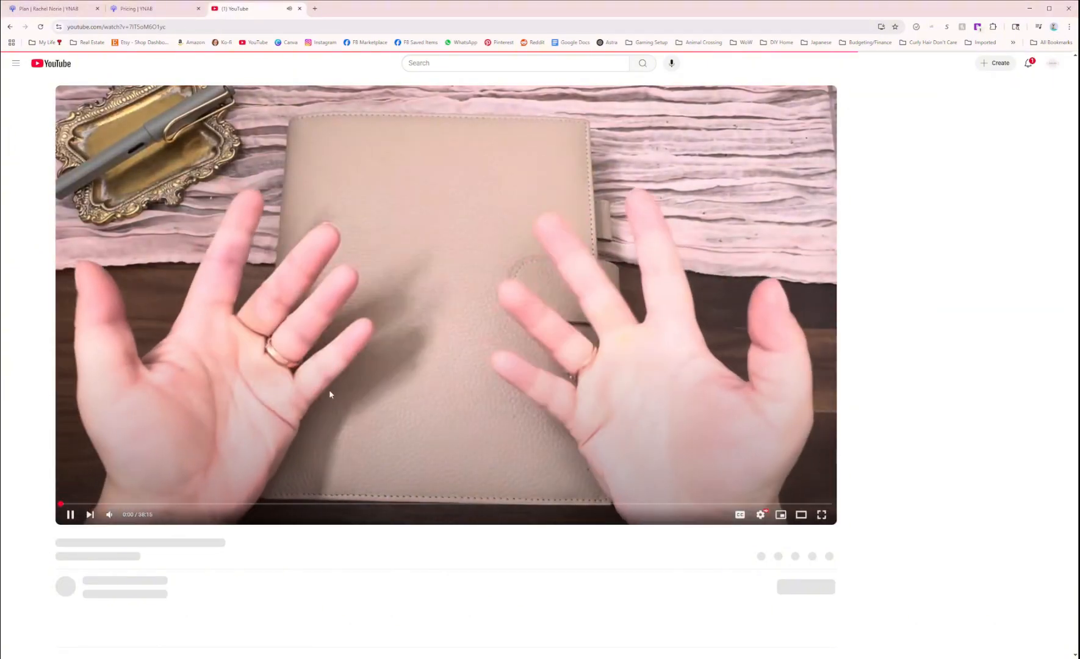
left_click(329, 392)
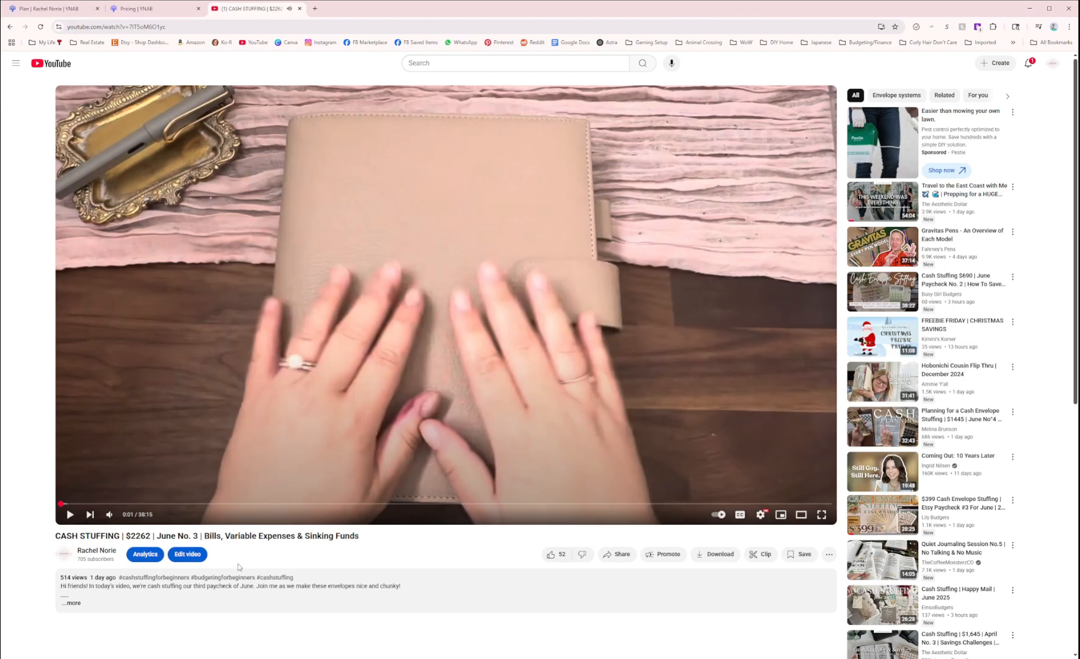
Expand the video's description and open the YNAB referral link listed under Support My Channel and Save Some Money
scroll(330, 390, "down", 5)
left_click(74, 319)
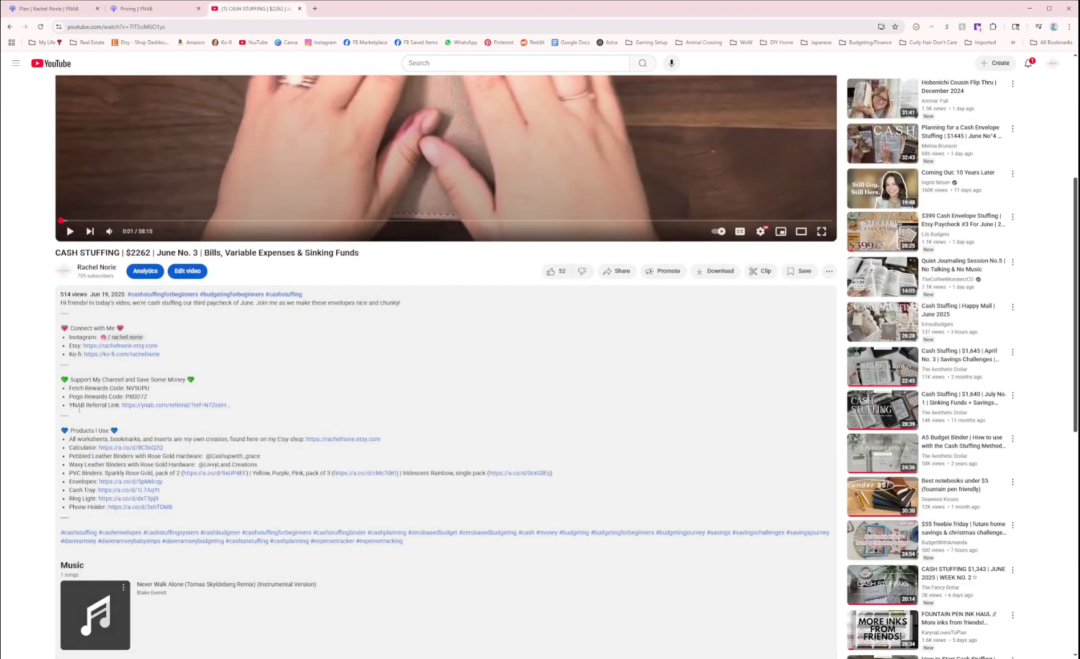
left_click_drag(68, 405, 237, 404)
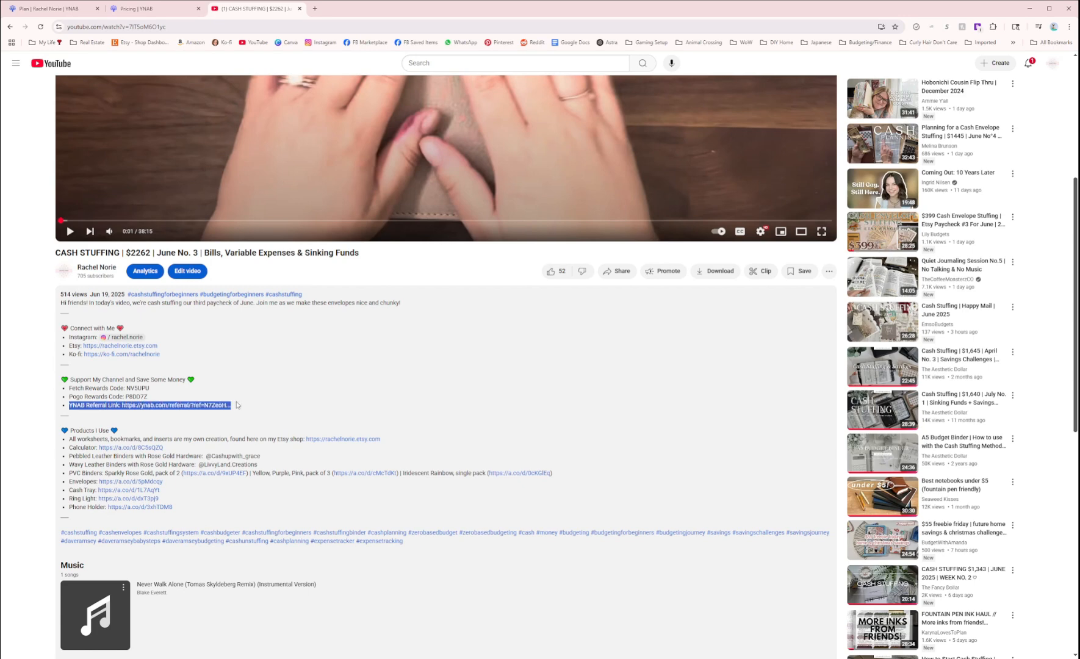
left_click(177, 406)
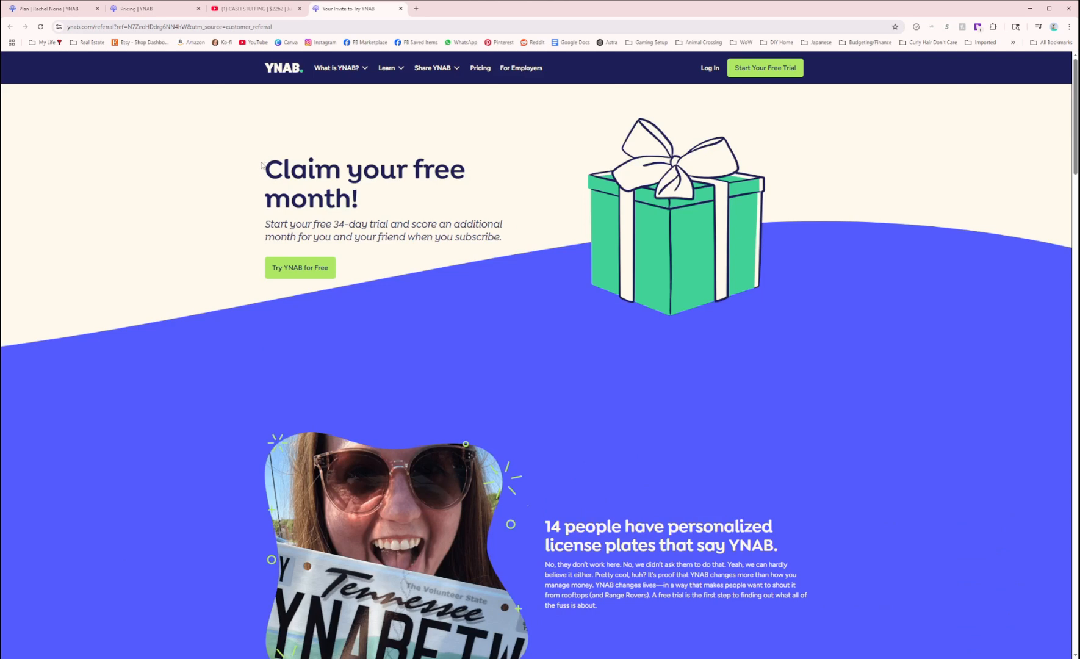
Highlight the free trial and additional month offer on the referral page, then clear the selection
left_click_drag(266, 227, 517, 251)
left_click(513, 236)
left_click_drag(302, 223, 343, 224)
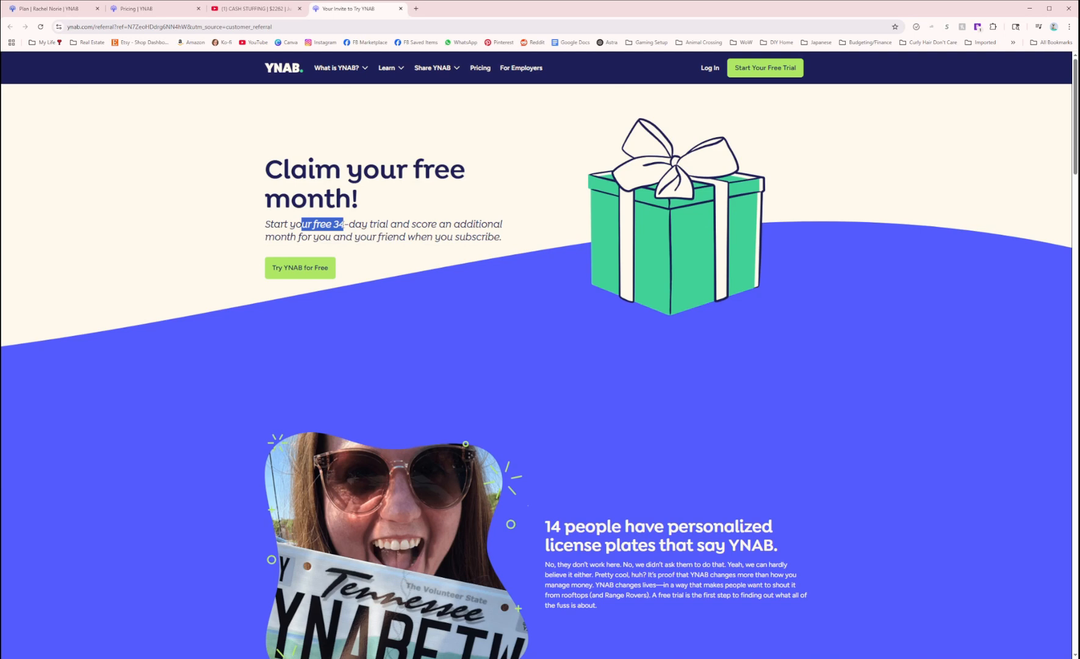
left_click(468, 224)
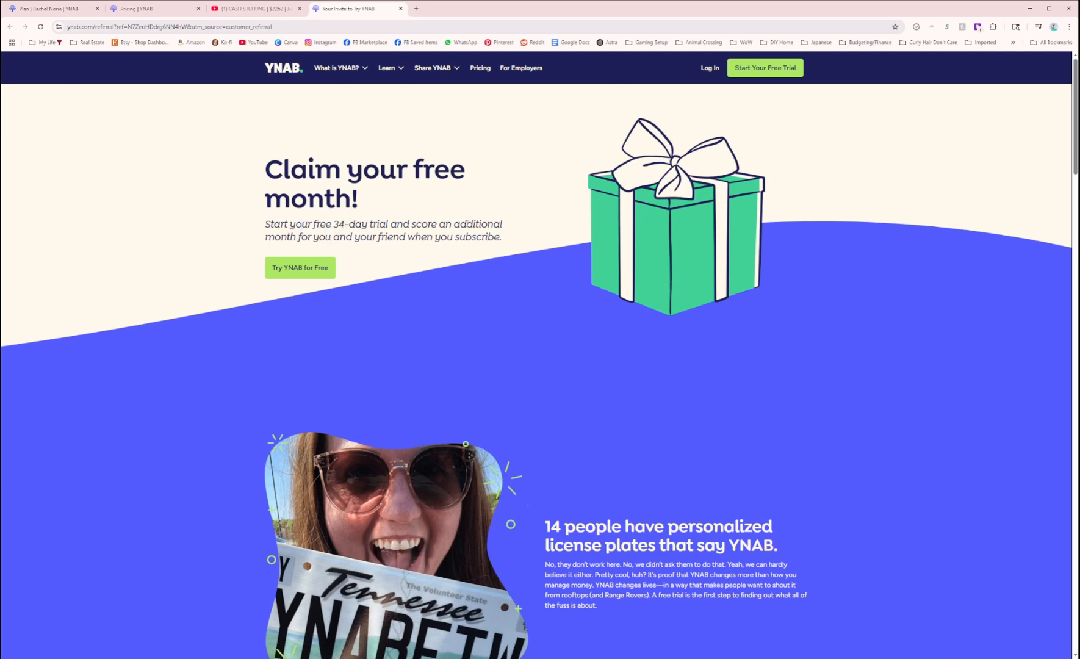